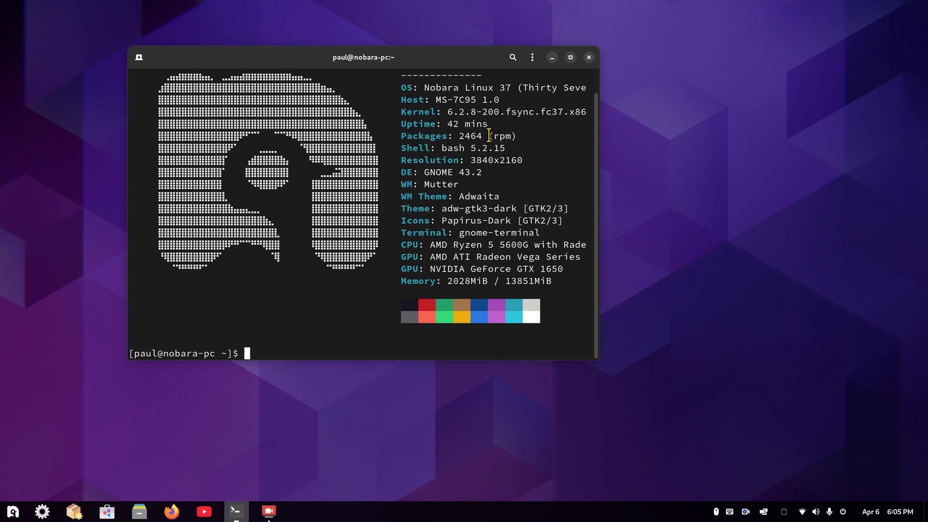
# Highlight the kernel version and the display resolution in the terminal's system summary, and close the terminal
pyautogui.moveTo(448, 116); pyautogui.dragTo(482, 115)
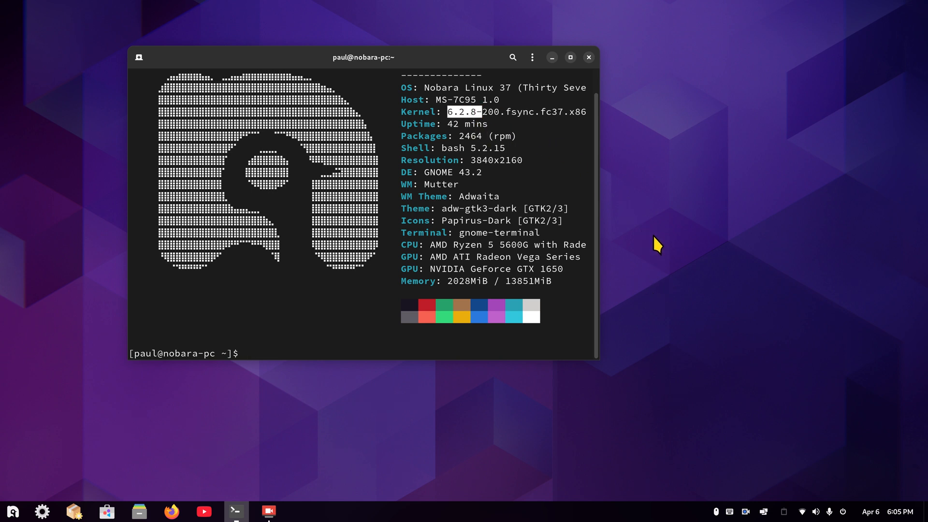
pyautogui.moveTo(469, 161); pyautogui.dragTo(625, 195)
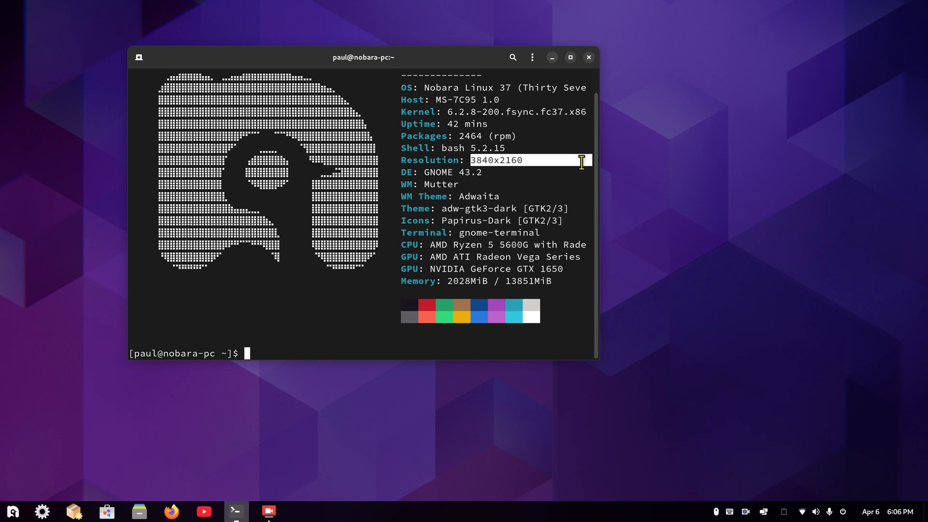
pyautogui.click(588, 57)
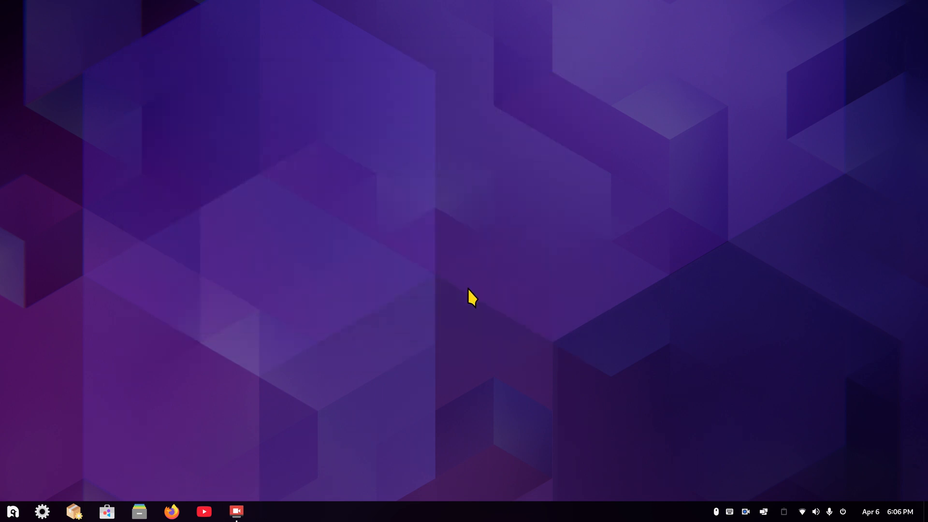
# Open Tweaks, change the cursor theme in the appearance settings to Adwaita (default), and close it
pyautogui.click(13, 512)
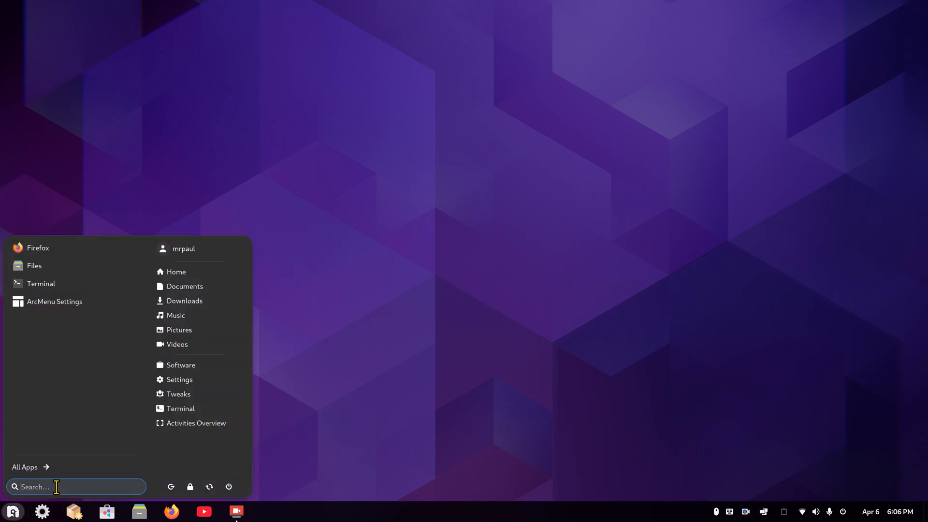
pyautogui.write('tw')
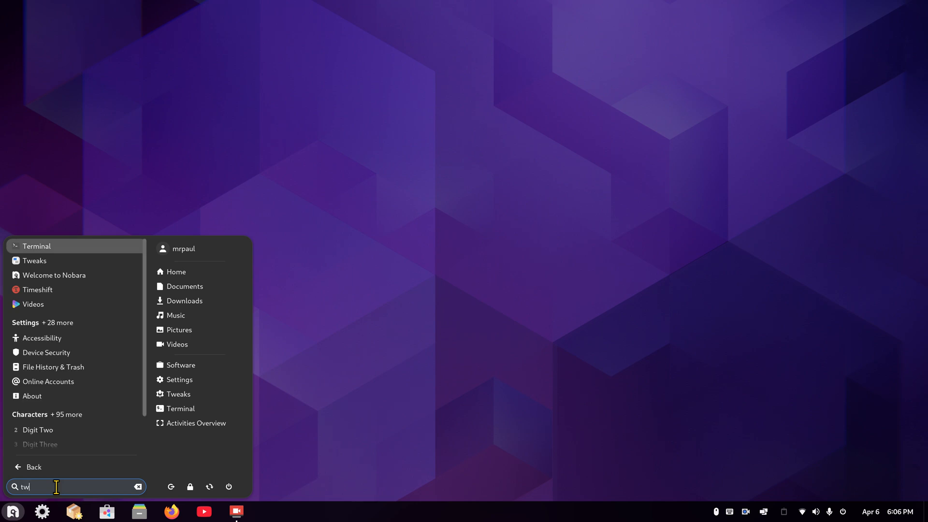
pyautogui.click(58, 245)
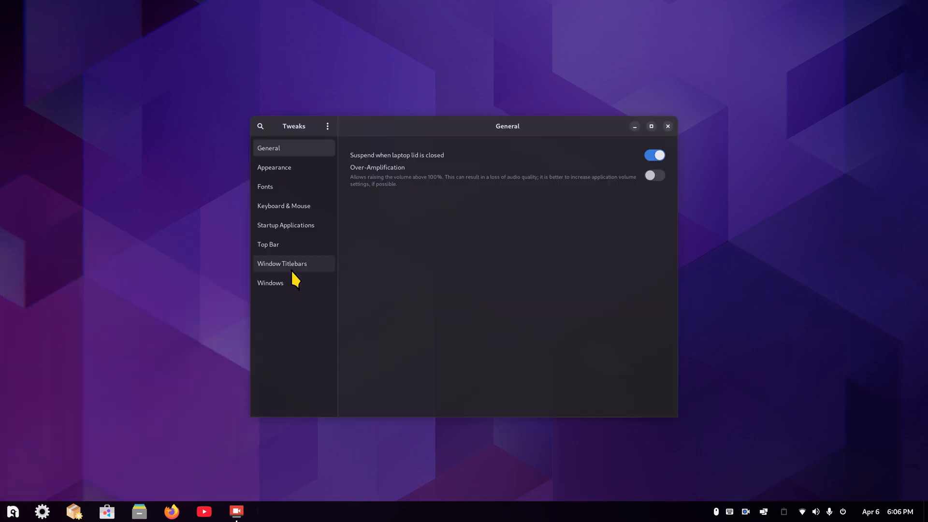
pyautogui.click(295, 143)
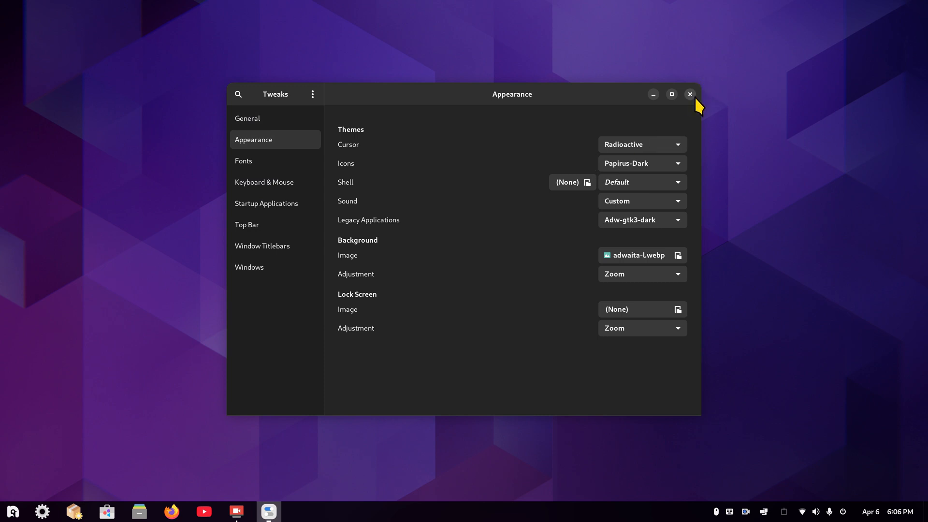
pyautogui.click(631, 142)
pyautogui.click(634, 115)
pyautogui.click(690, 94)
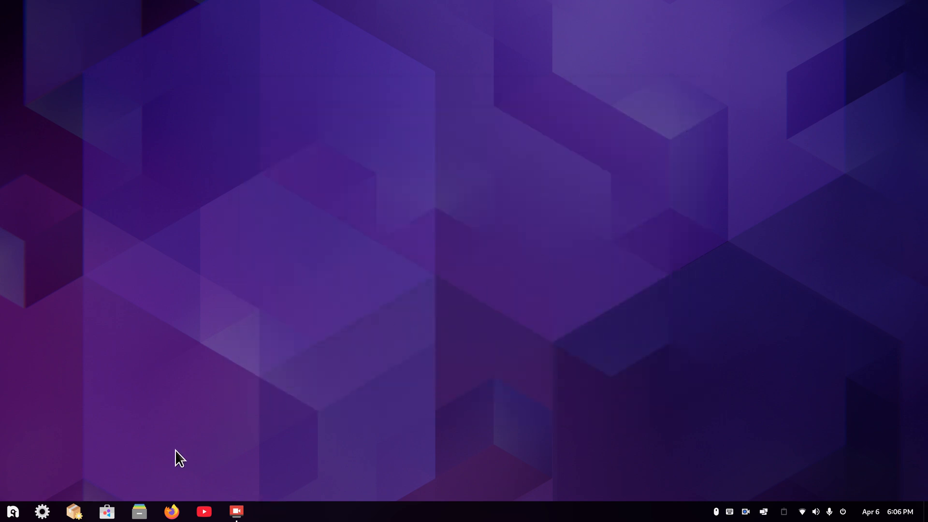
# Open the Home folder in the file manager and toggle hidden files off and back on
pyautogui.click(139, 511)
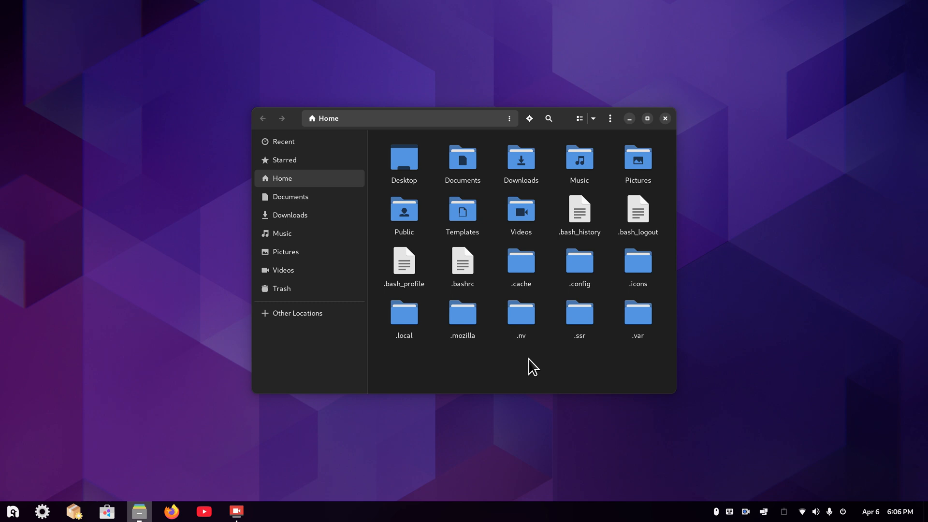
pyautogui.hotkey('ctrl', 'h')
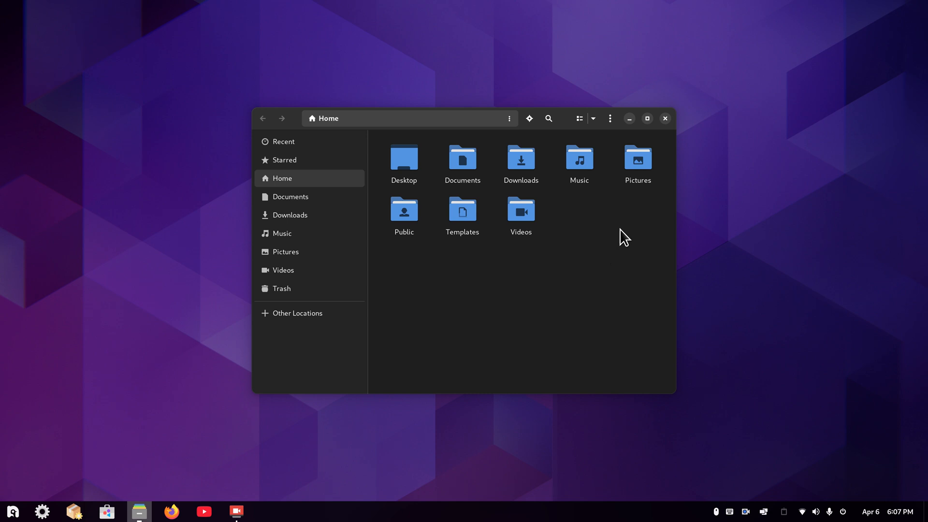
pyautogui.click(610, 118)
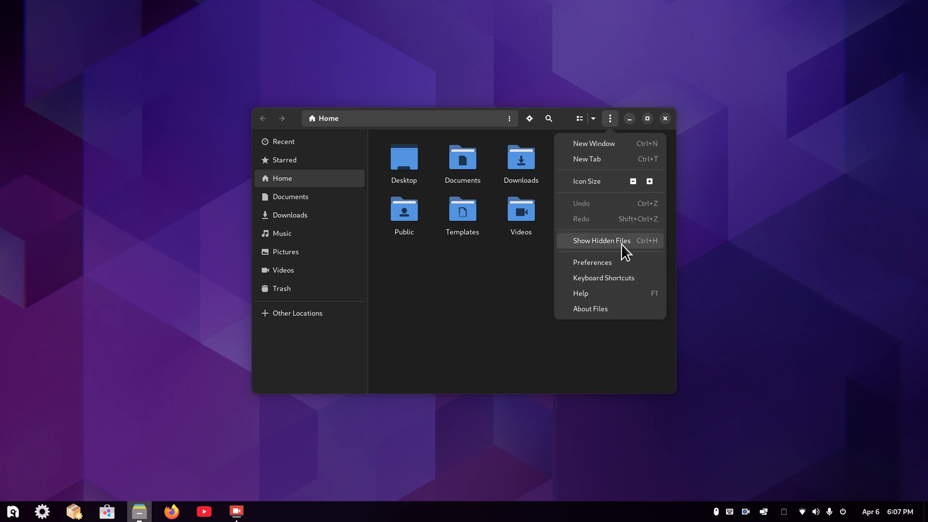
pyautogui.click(648, 245)
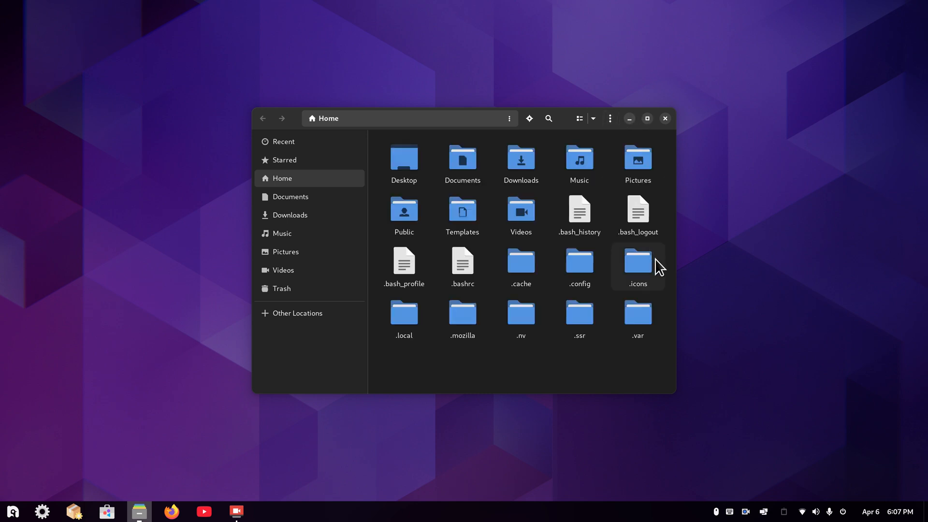
# Look inside the hidden .icons folder for the installed cursor themes and return to Home
pyautogui.click(634, 266)
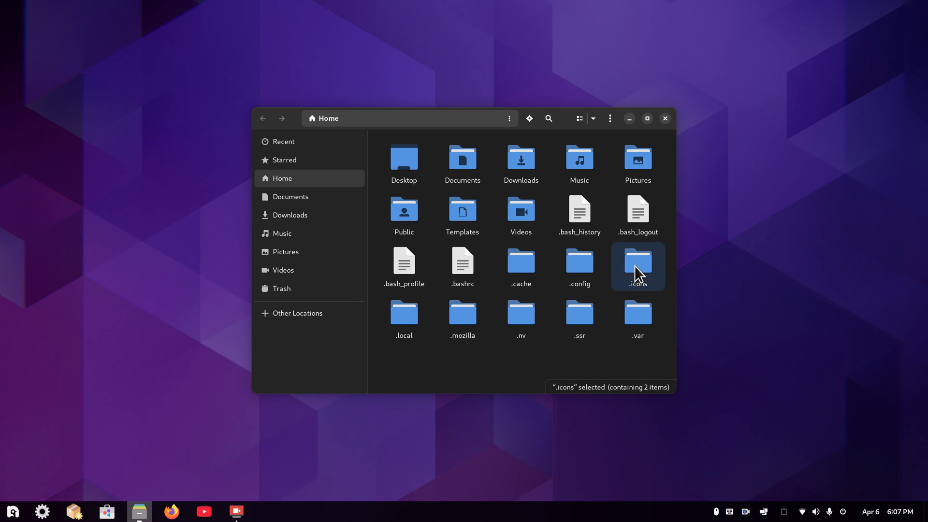
pyautogui.doubleClick(634, 266)
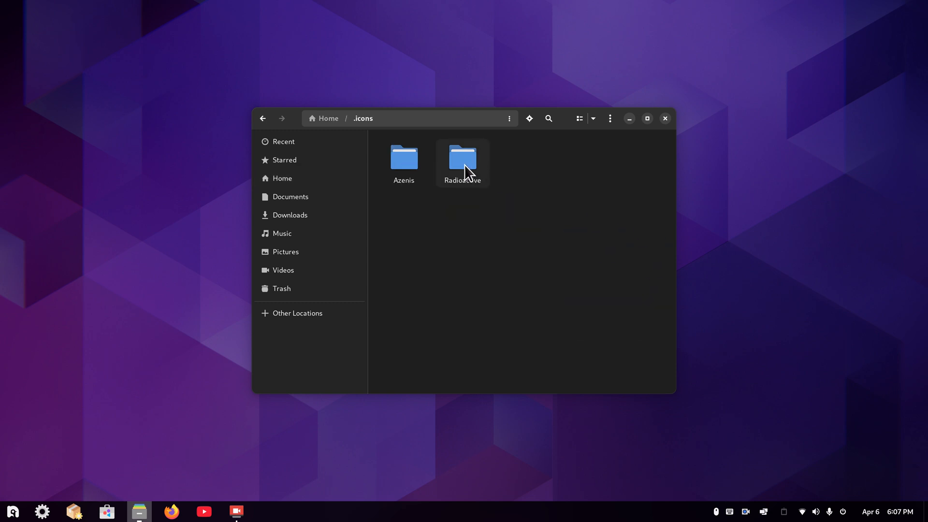
pyautogui.click(264, 119)
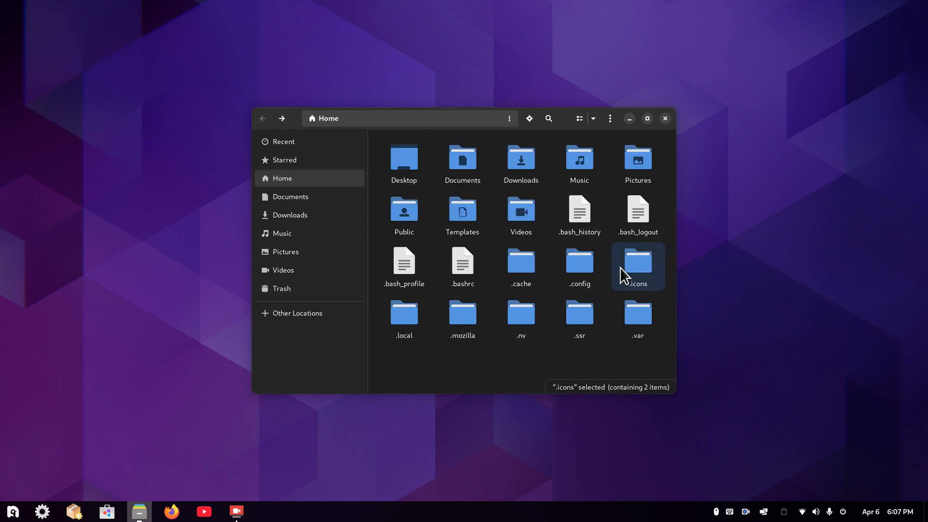
# Empty the trash in the file manager and confirm the permanent deletion
pyautogui.click(299, 289)
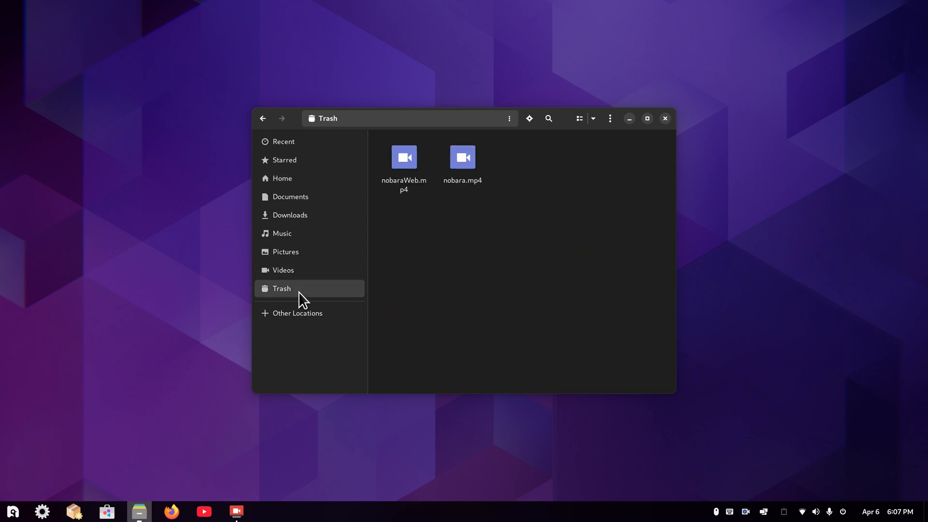
pyautogui.rightClick(555, 237)
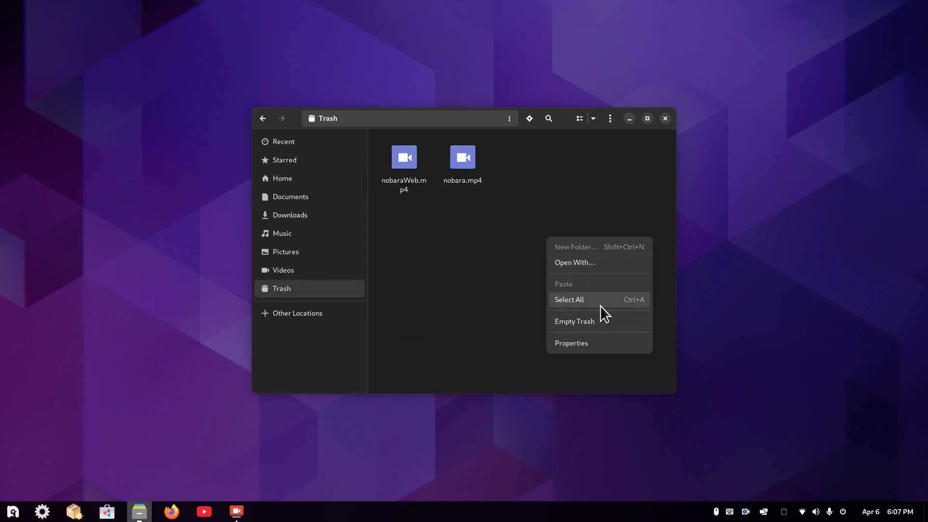
pyautogui.click(597, 321)
pyautogui.click(511, 247)
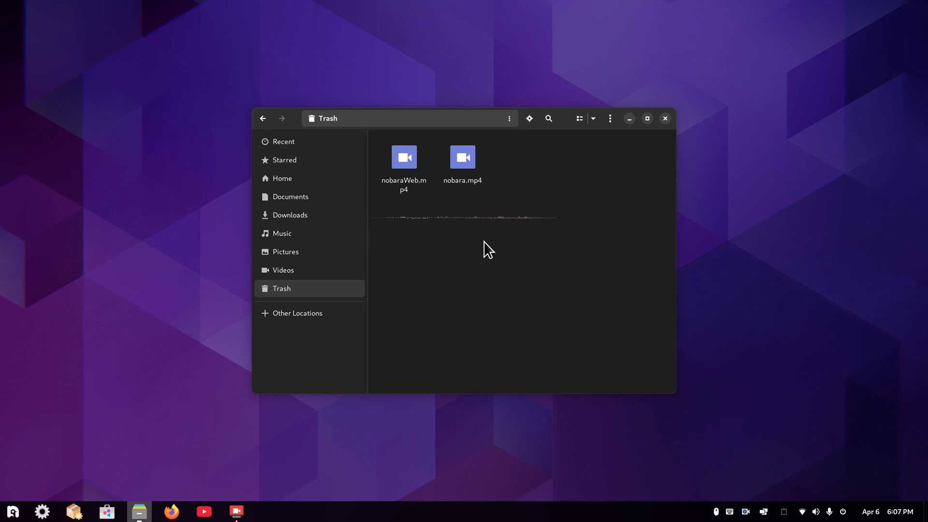
# Move the .icons folder from Home to the trash and close the file manager
pyautogui.click(285, 178)
pyautogui.click(640, 270)
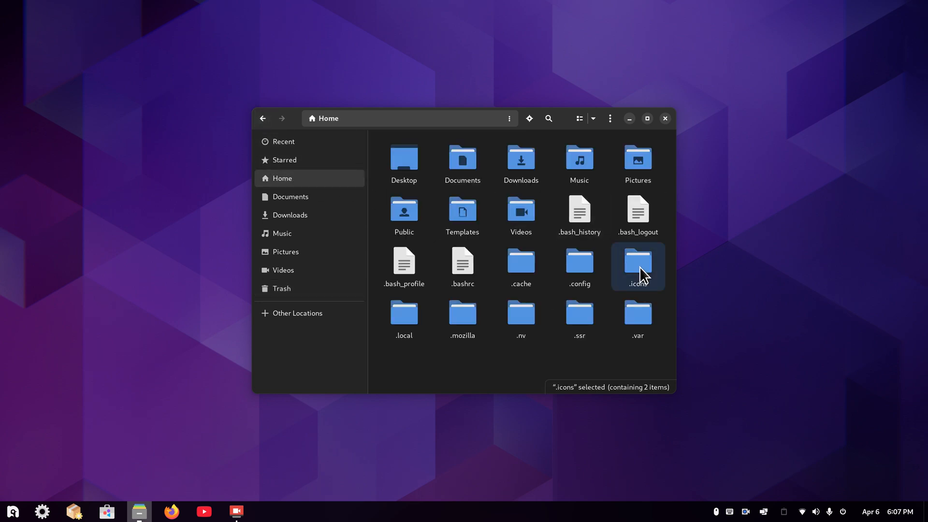
pyautogui.press('Delete')
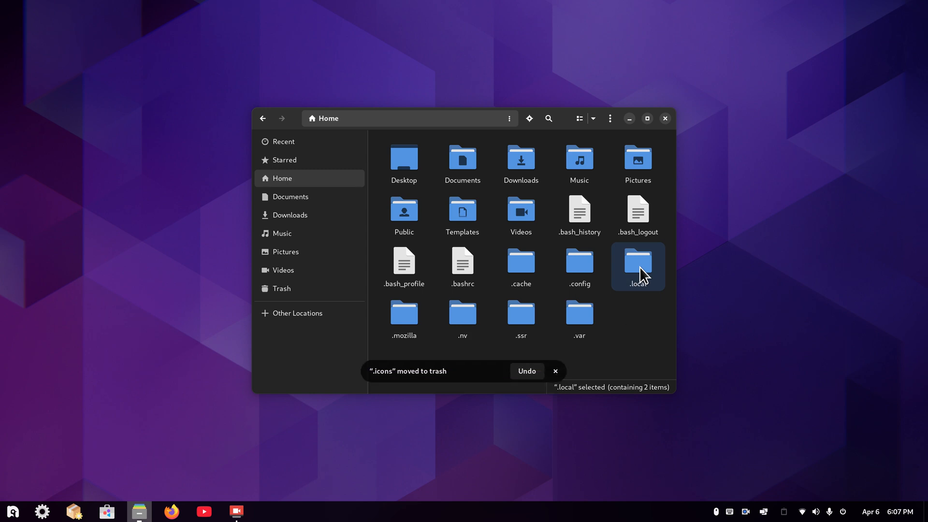
pyautogui.click(665, 118)
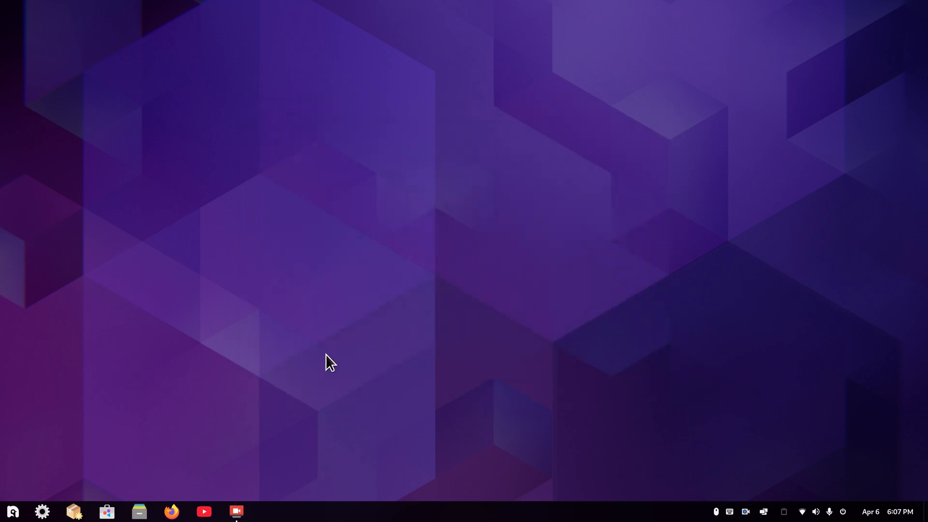
# Check in Tweaks which cursor themes are offered in the appearance settings, keep Adwaita (default), and close it
pyautogui.click(13, 513)
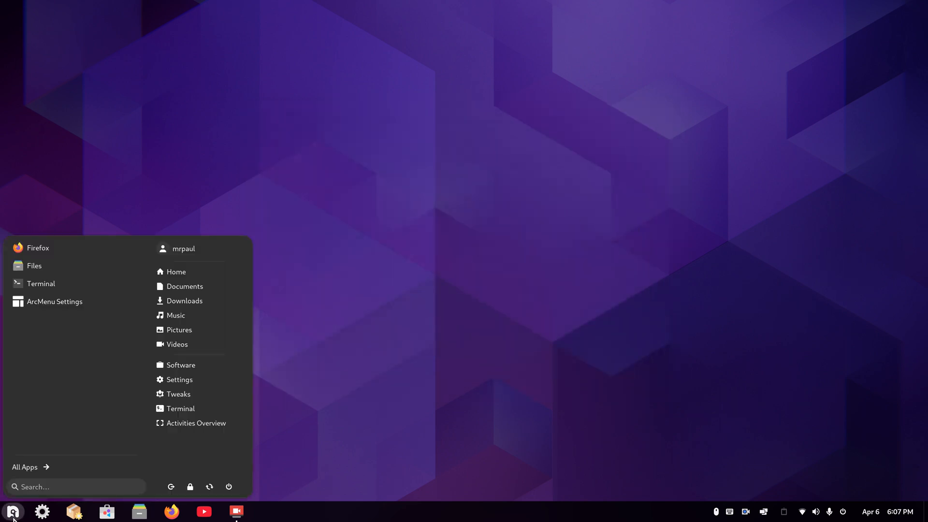
pyautogui.write('tw')
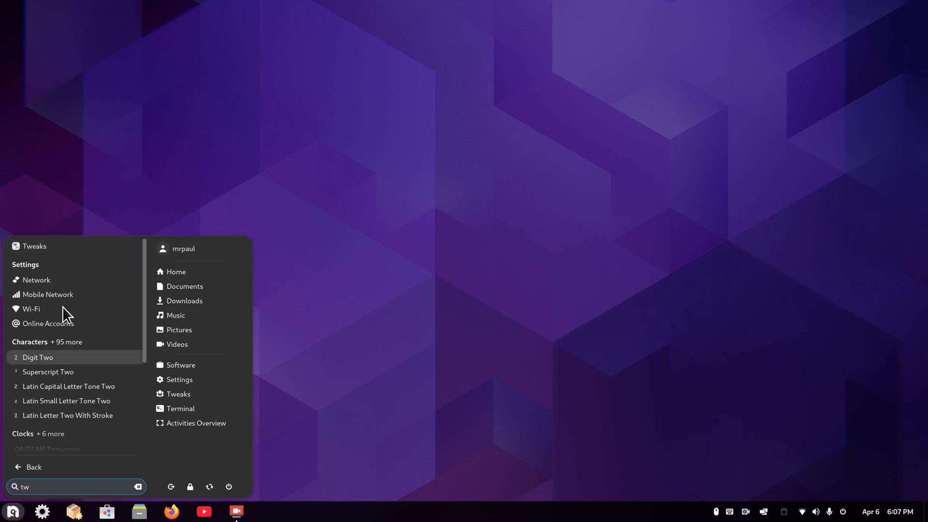
pyautogui.click(62, 248)
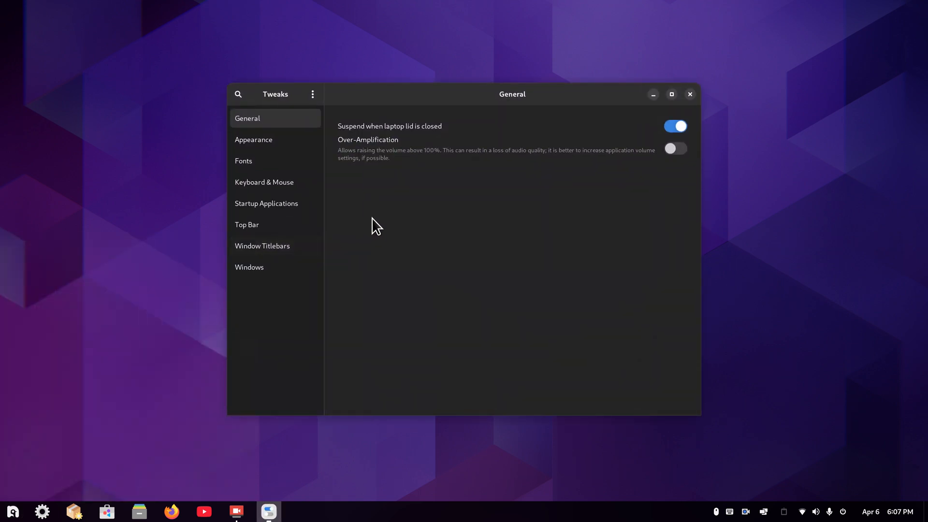
pyautogui.click(271, 140)
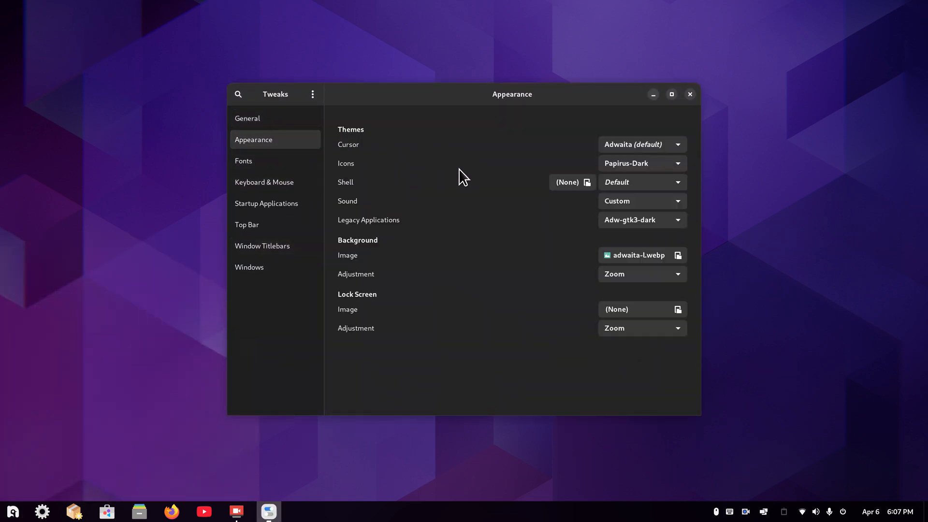
pyautogui.click(639, 145)
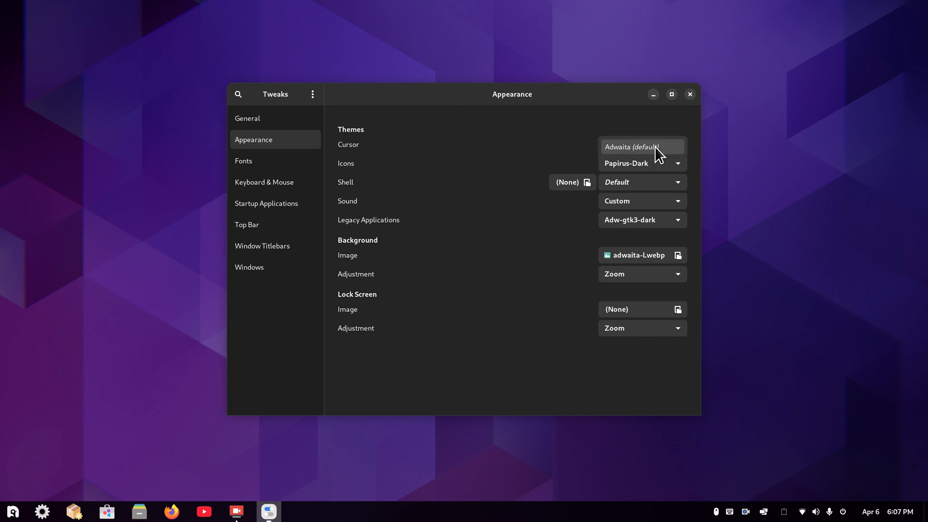
pyautogui.click(656, 148)
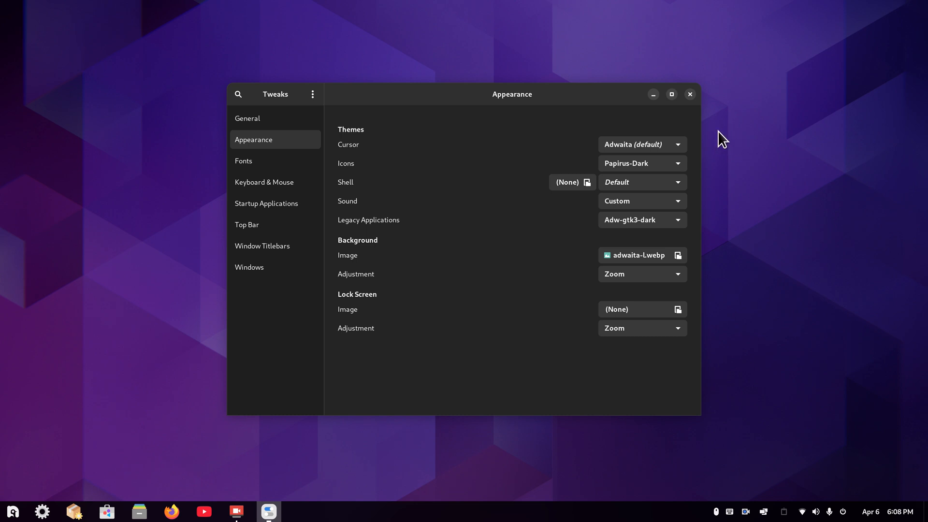
pyautogui.moveTo(694, 93); pyautogui.dragTo(691, 90)
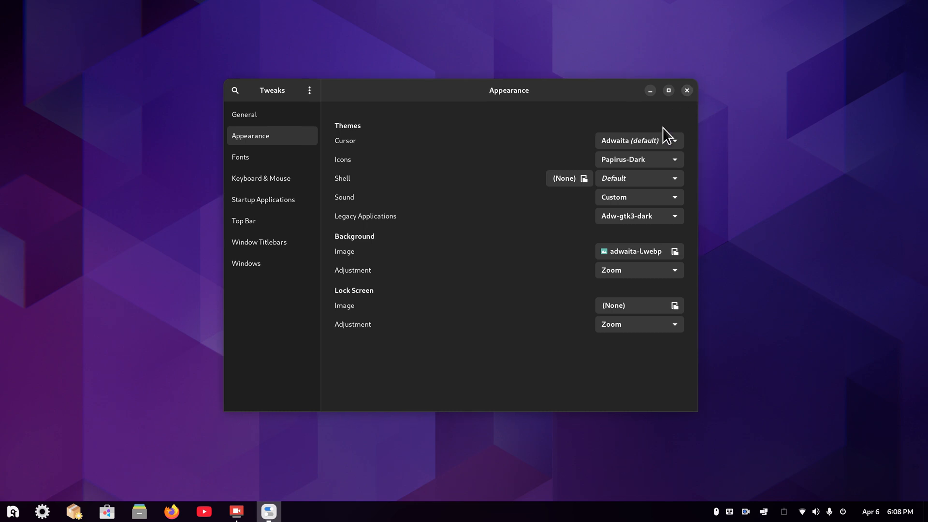
pyautogui.click(687, 90)
# Restore the .icons folder from the trash in the file manager
pyautogui.click(139, 511)
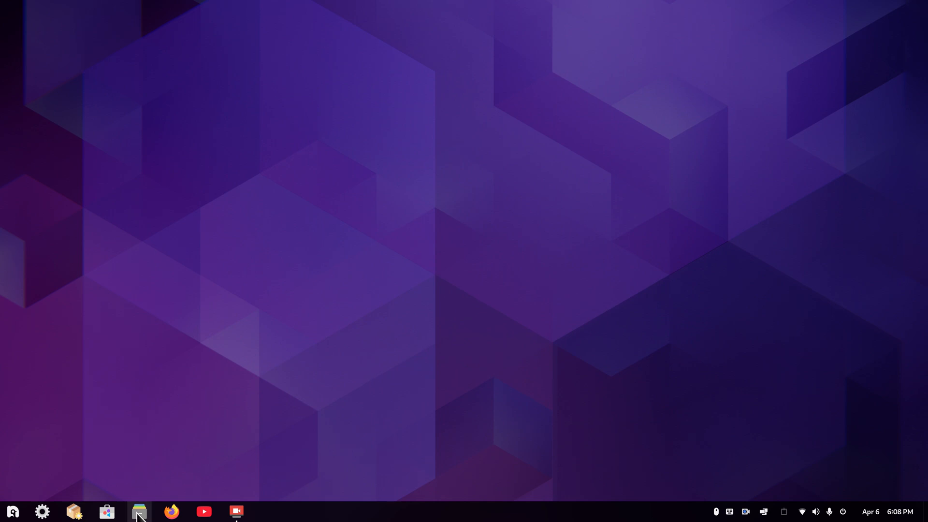
pyautogui.click(297, 288)
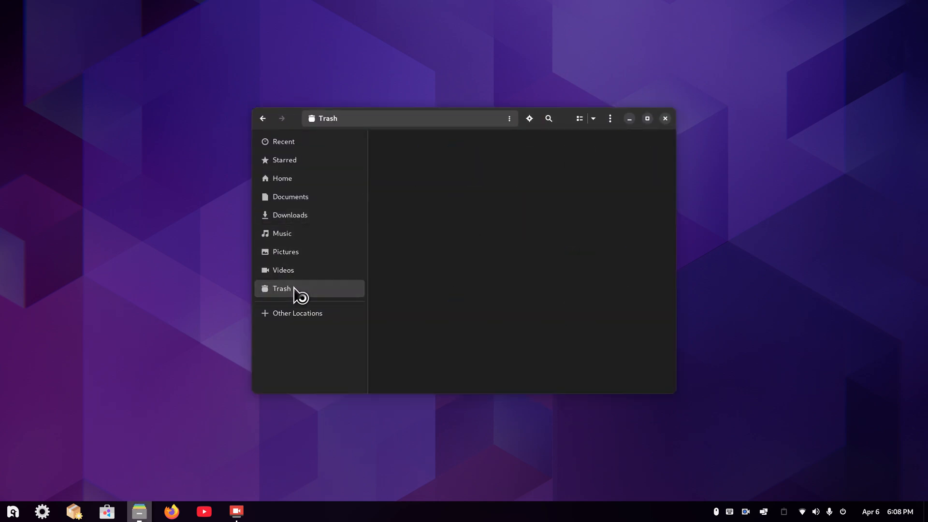
pyautogui.rightClick(401, 159)
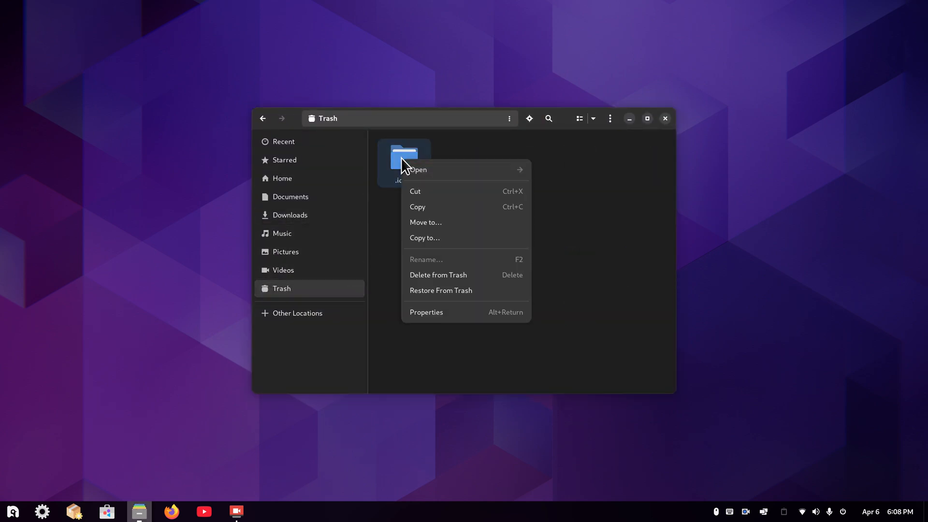
pyautogui.click(487, 290)
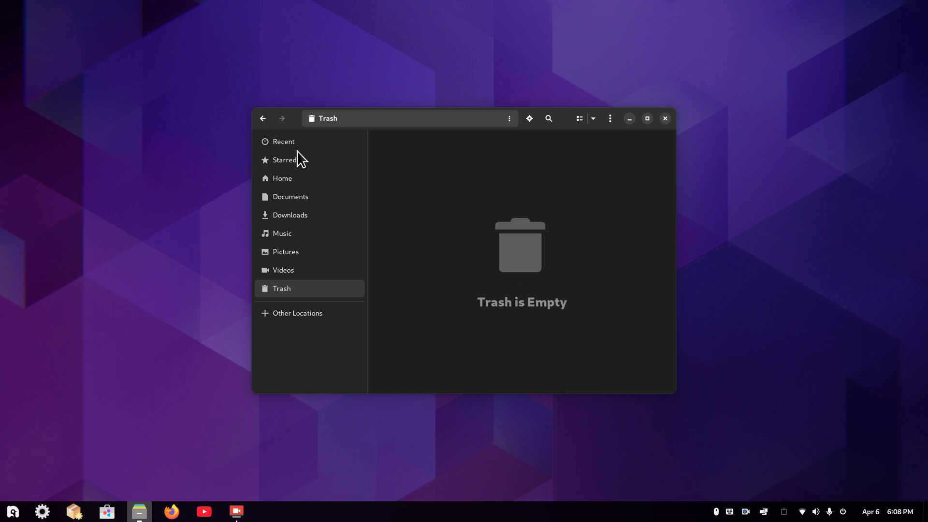
# Open the .icons folder in Home and set up a second file manager window beside it showing Downloads
pyautogui.click(300, 179)
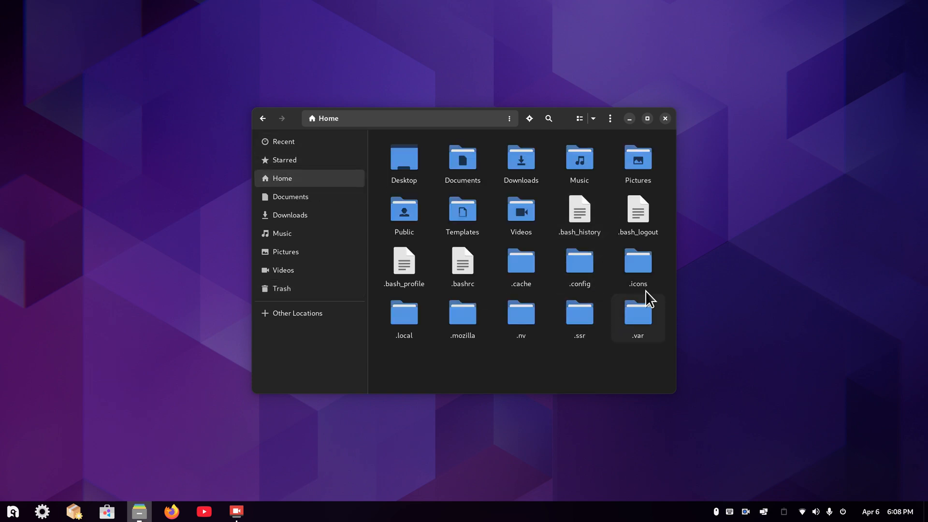
pyautogui.doubleClick(638, 270)
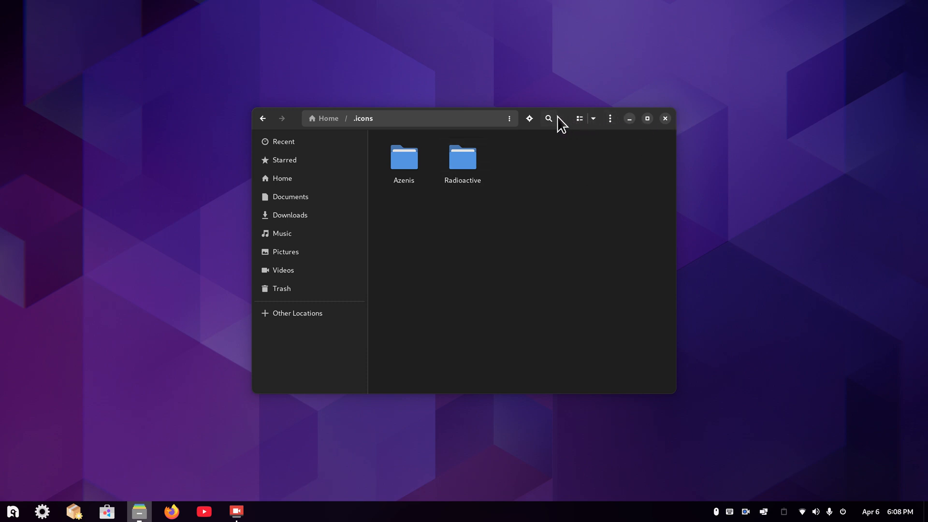
pyautogui.moveTo(567, 115); pyautogui.dragTo(794, 96)
pyautogui.click(841, 100)
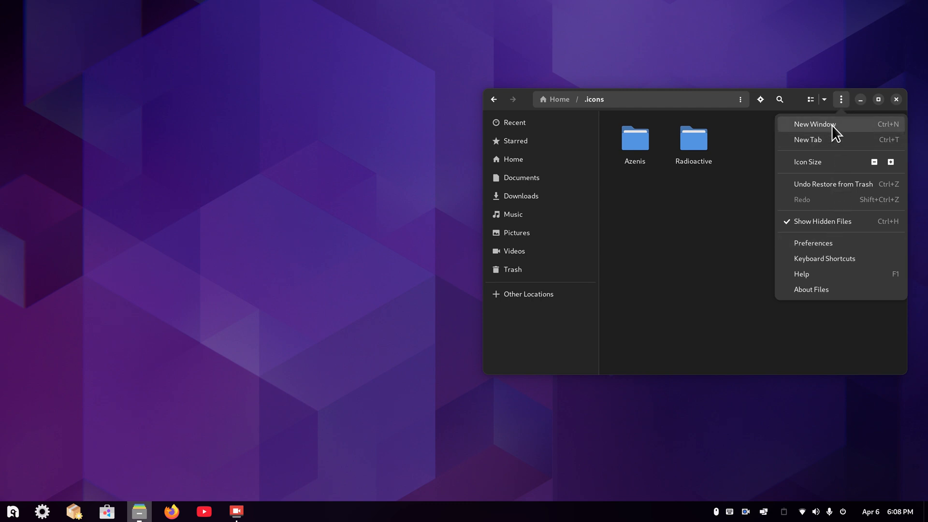
pyautogui.click(832, 124)
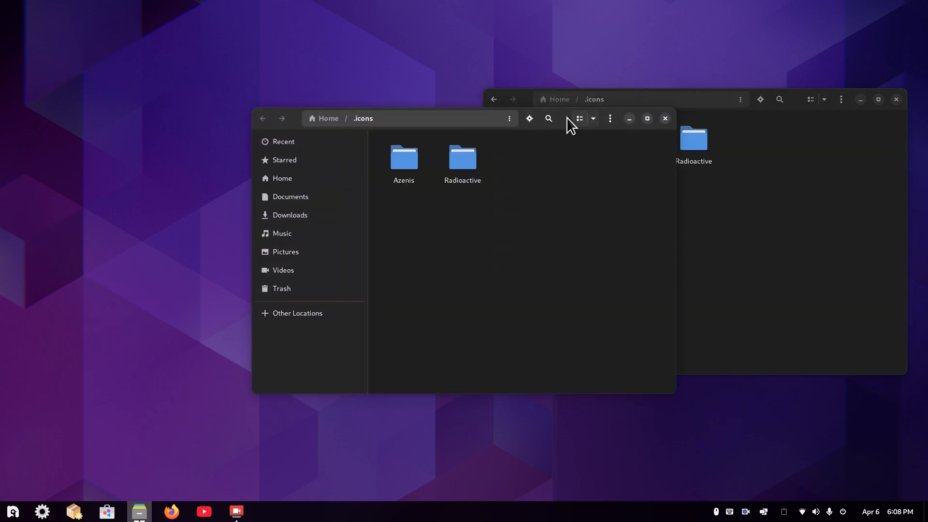
pyautogui.moveTo(567, 117); pyautogui.dragTo(348, 106)
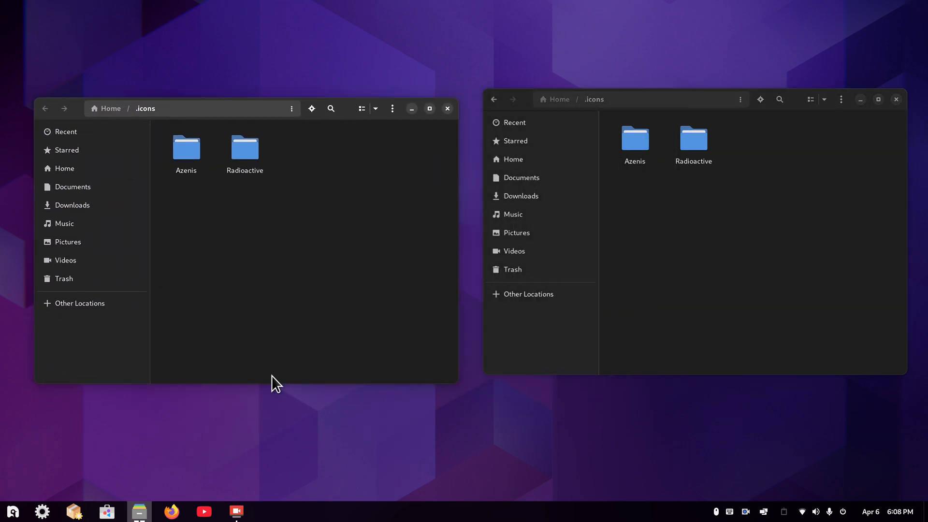
pyautogui.click(71, 209)
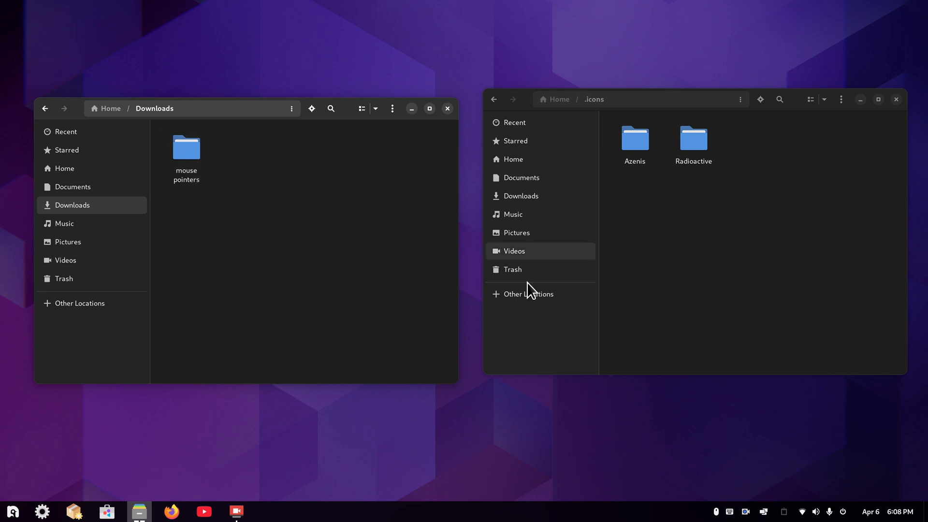
# Set the cursor theme to Radioactive in the Tweaks appearance settings and close Tweaks
pyautogui.click(13, 511)
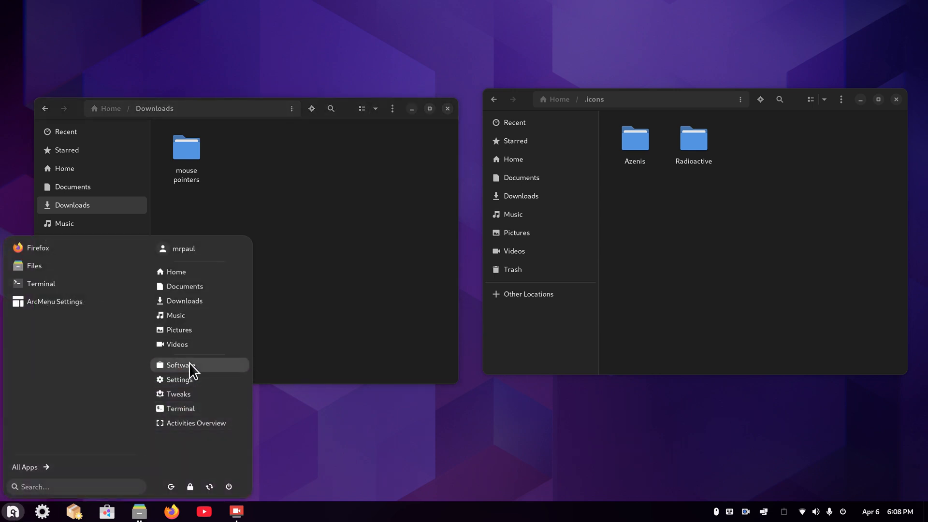
pyautogui.click(72, 486)
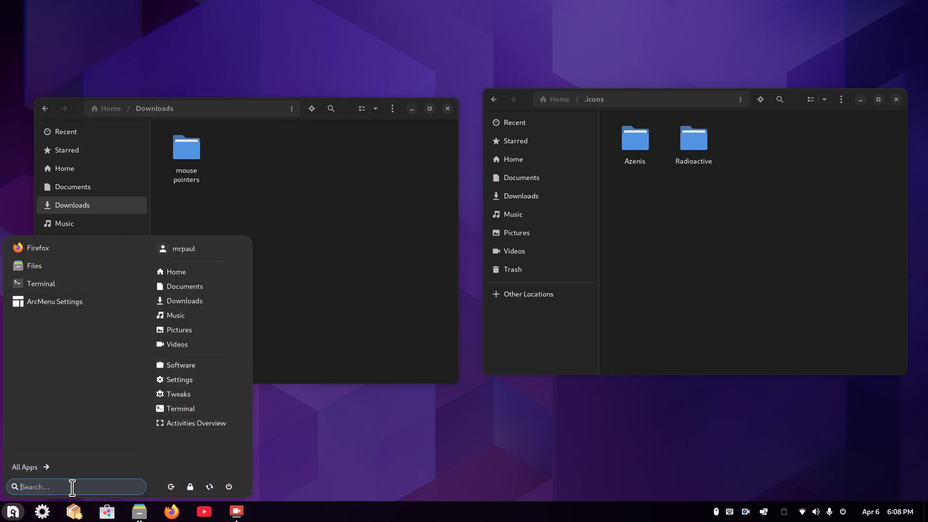
pyautogui.write('tw')
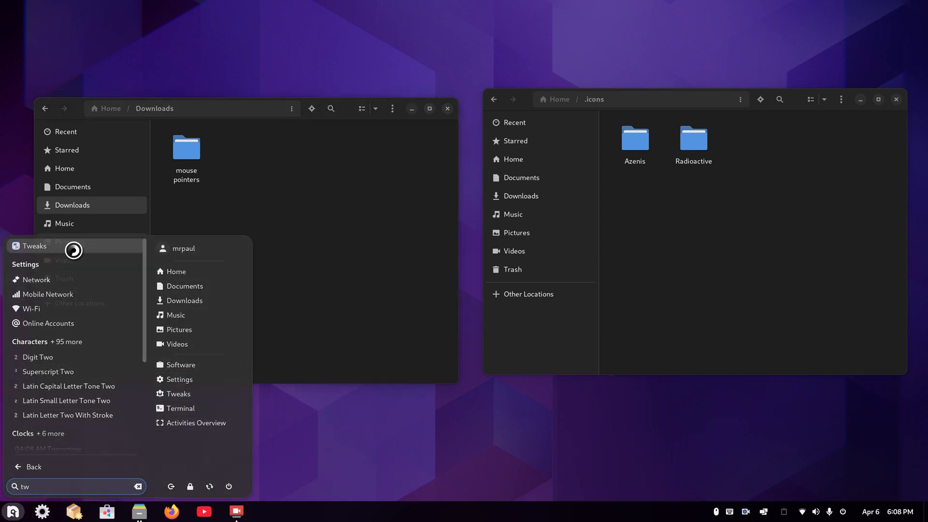
pyautogui.click(74, 247)
pyautogui.click(288, 141)
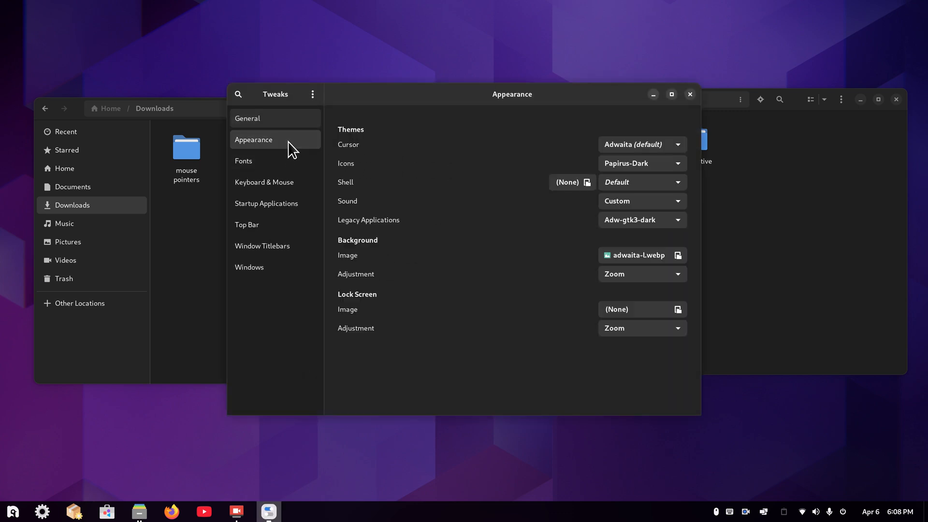
pyautogui.click(662, 145)
pyautogui.click(651, 176)
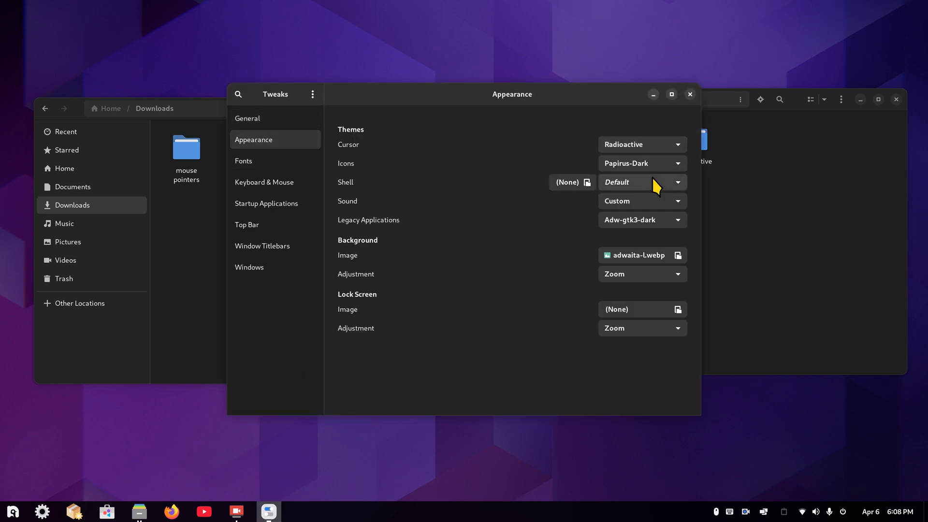
pyautogui.click(696, 92)
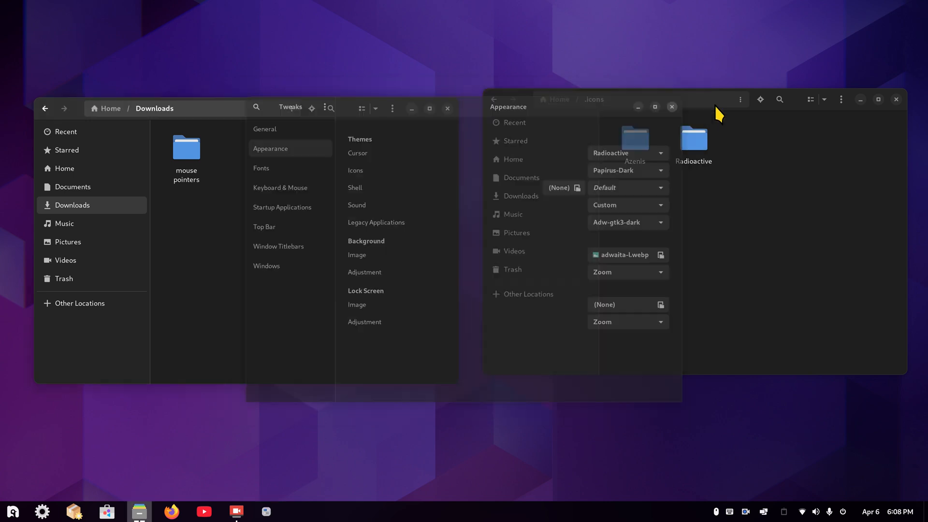
# Try to create a new folder named .icons in Home and cancel the dialog
pyautogui.click(525, 159)
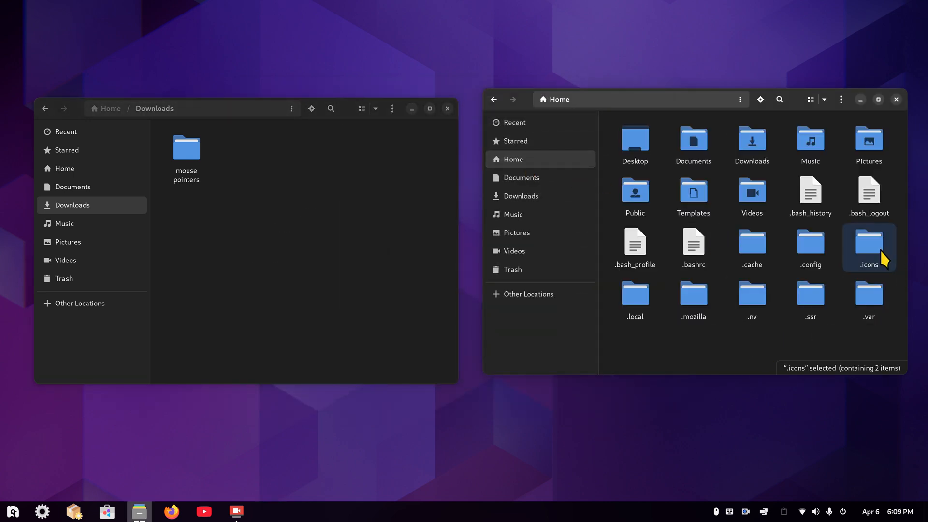
pyautogui.rightClick(720, 337)
pyautogui.click(730, 342)
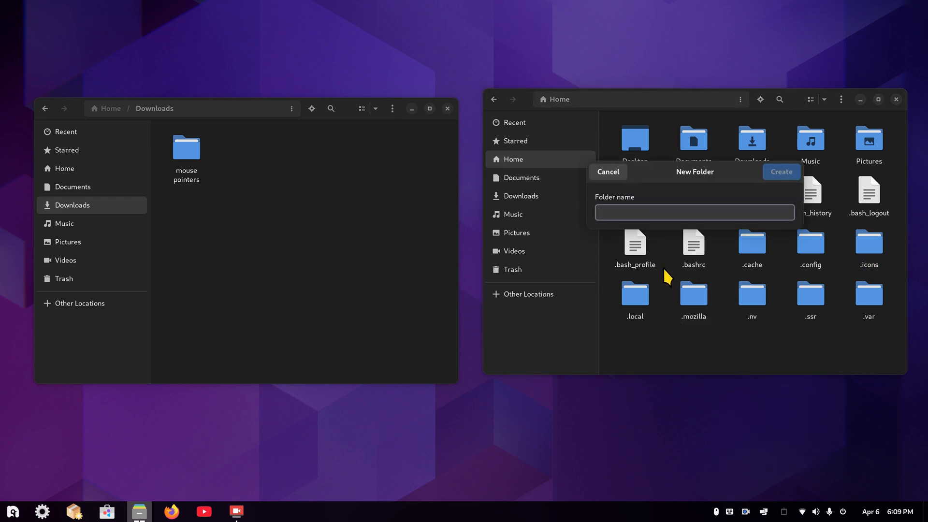
pyautogui.write('.icons')
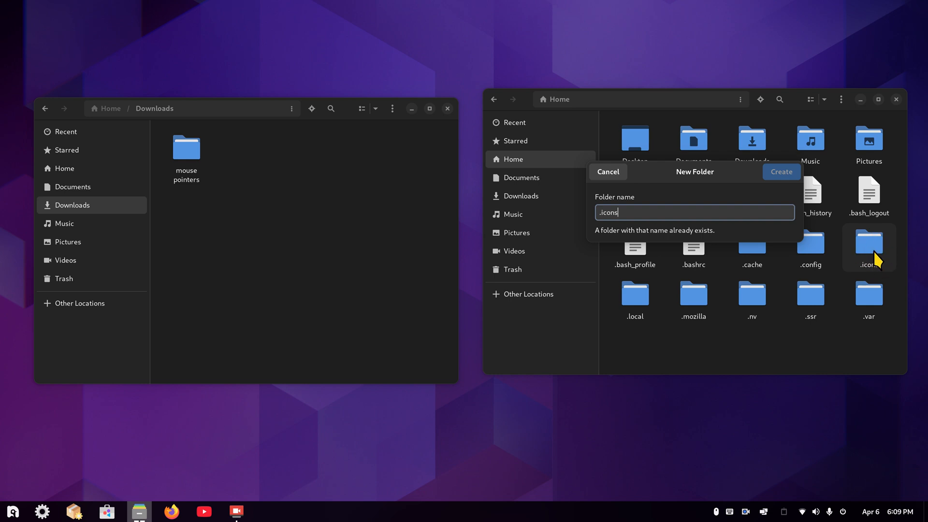
pyautogui.click(608, 173)
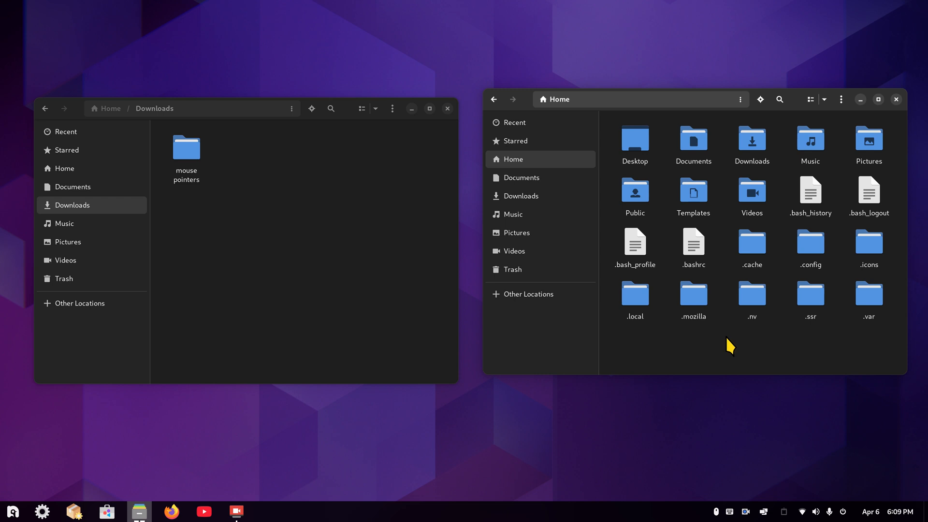
# View the .icons folder and the archives in Downloads' mouse pointers folder, and close the Downloads window
pyautogui.doubleClick(865, 246)
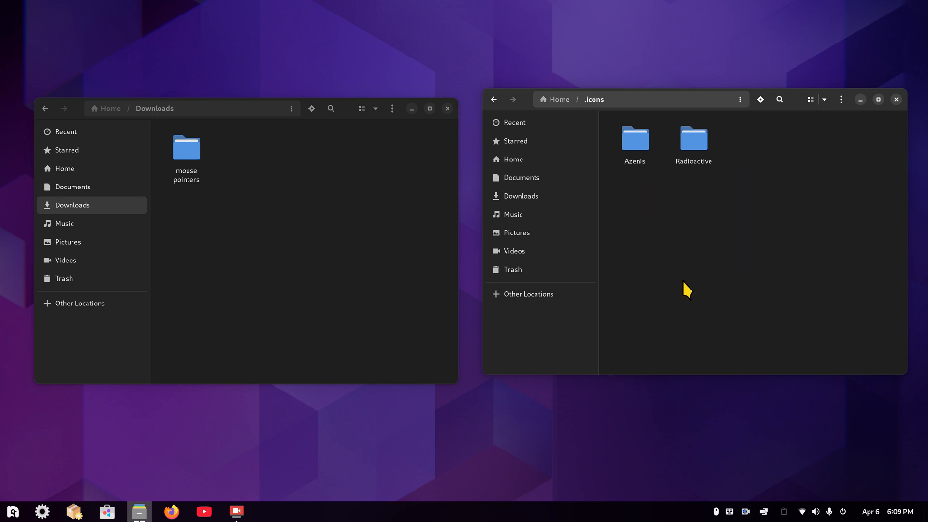
pyautogui.click(182, 149)
pyautogui.doubleClick(181, 149)
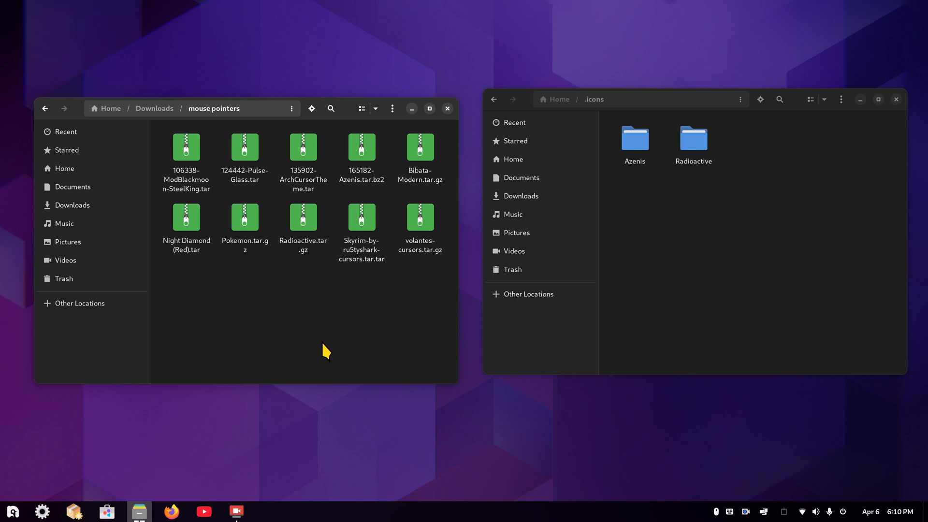
pyautogui.click(448, 109)
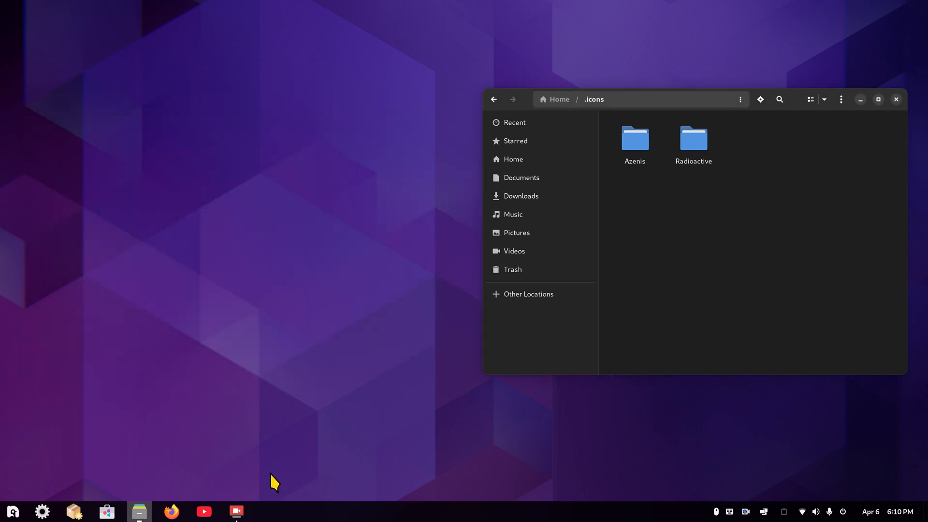
# Open the Linux for Seniors YouTube channel, follow the gnome-look.org link from its About page, and browse the Cursors category
pyautogui.click(204, 511)
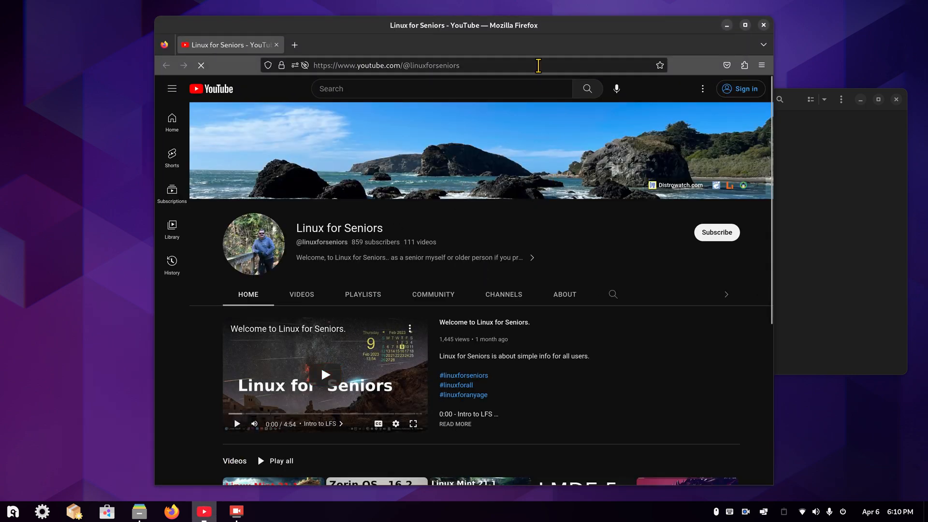
pyautogui.moveTo(573, 33); pyautogui.dragTo(503, 23)
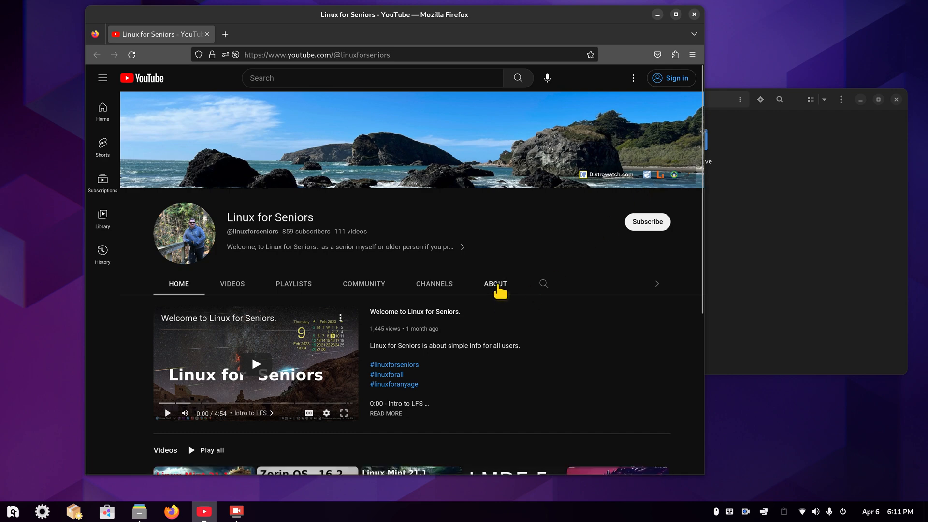
pyautogui.click(498, 286)
pyautogui.scroll(-5, 545, 265)
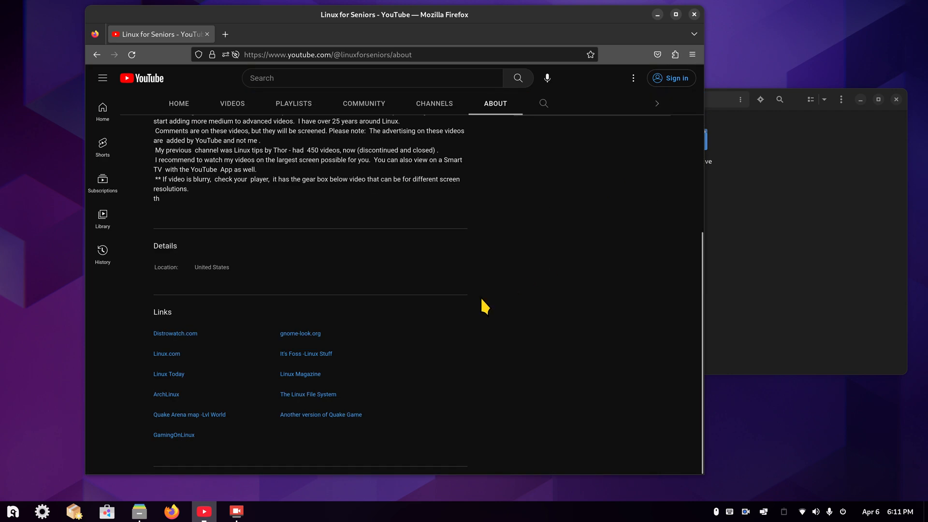
pyautogui.click(299, 334)
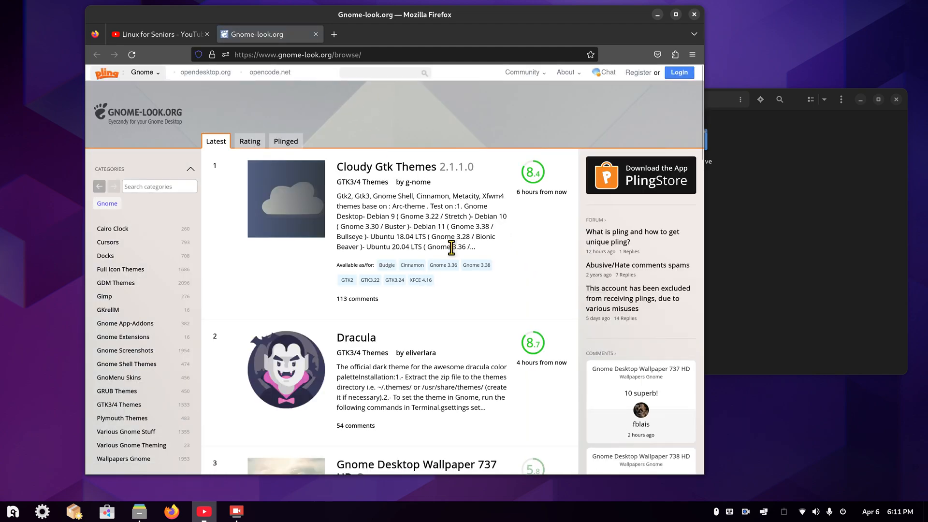
pyautogui.click(126, 243)
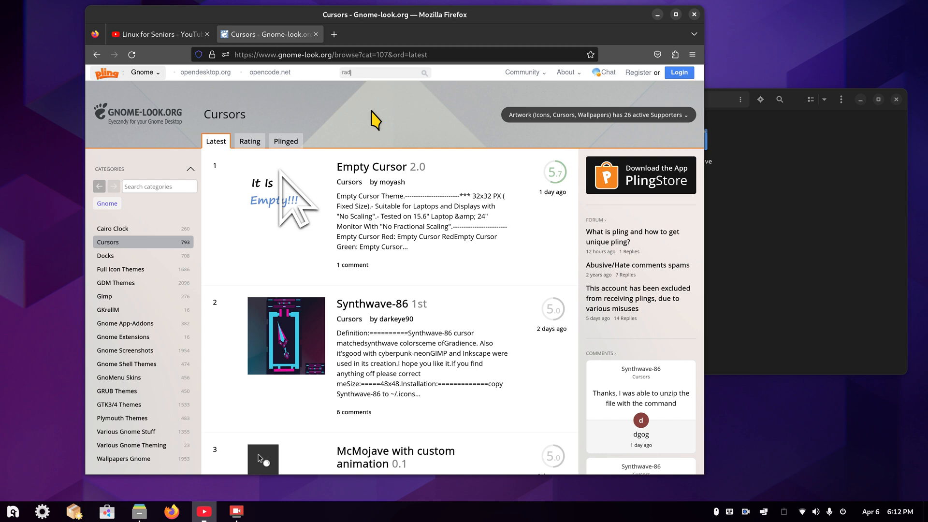
# Search gnome-look.org for "radio" and open the Radioactive cursor theme's product page
pyautogui.write('io')
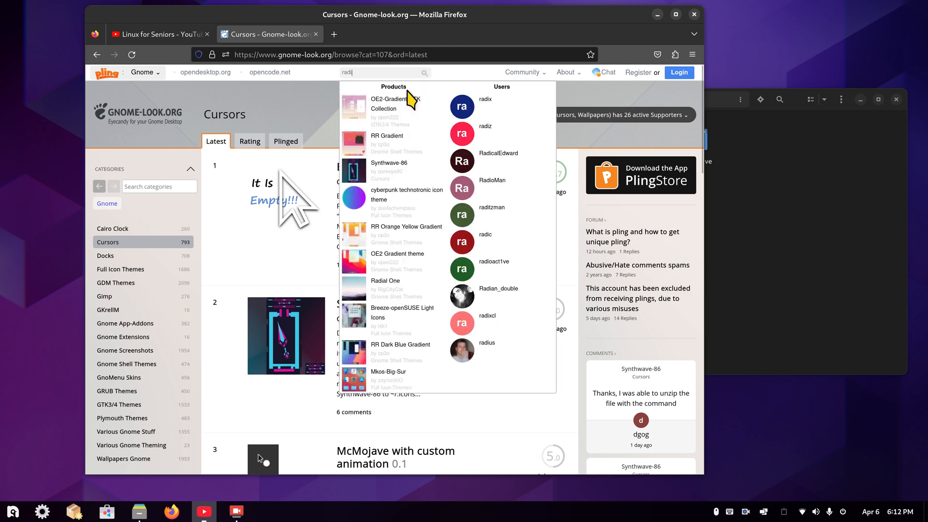
pyautogui.press('BackSpace')
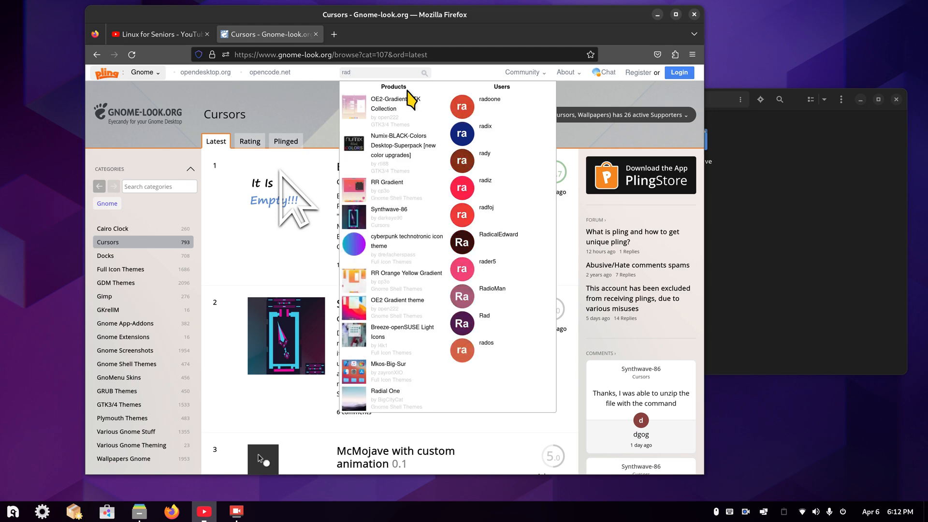
pyautogui.click(386, 75)
pyautogui.click(367, 72)
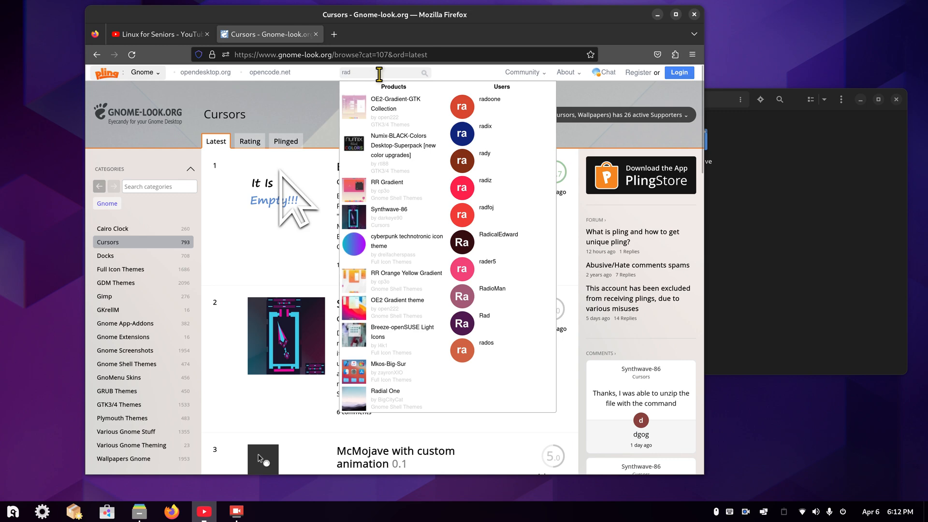
pyautogui.press('BackSpace')
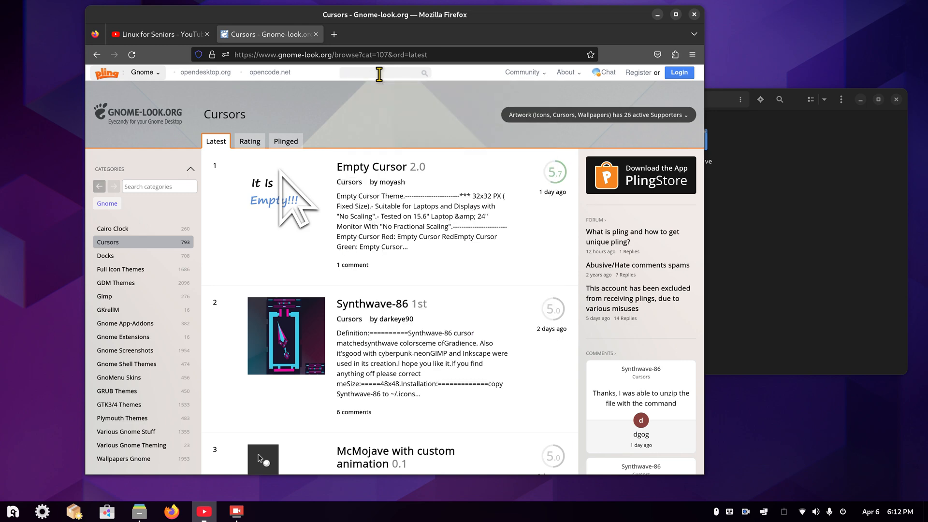
pyautogui.write('d')
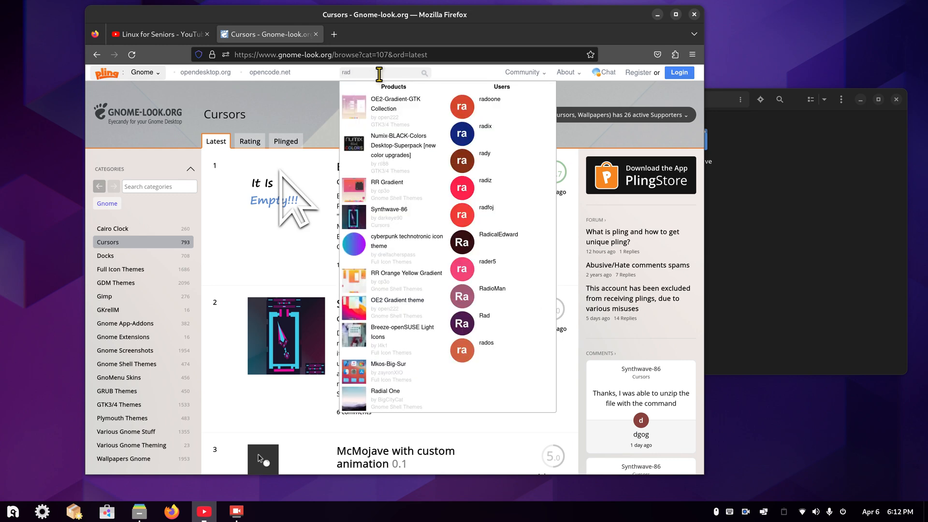
pyautogui.write('io')
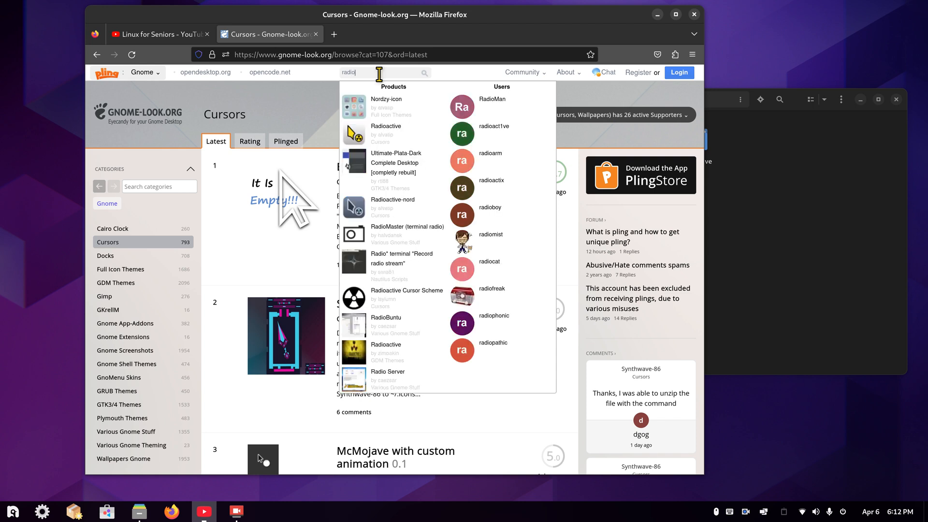
pyautogui.click(361, 136)
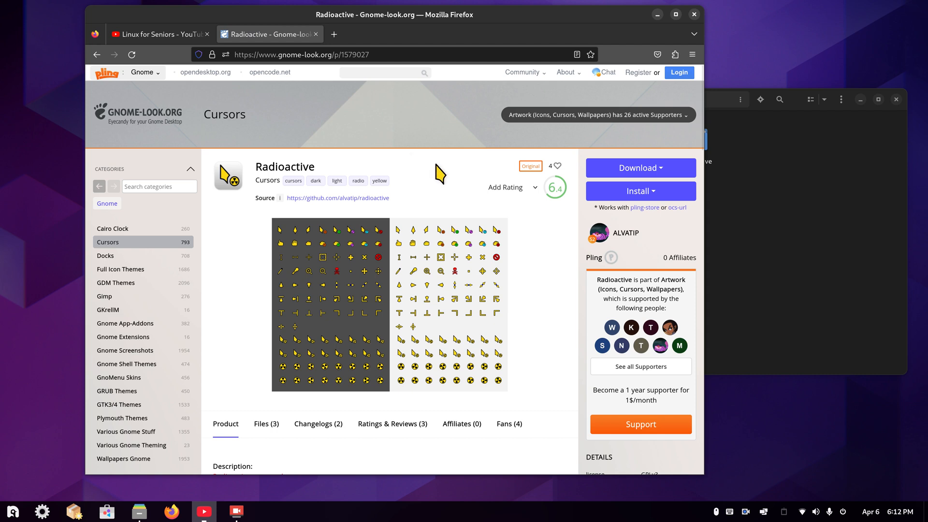
# Check the Radioactive theme's installation instructions and highlight the local path $HOME/.icons/ in the tar command
pyautogui.click(657, 14)
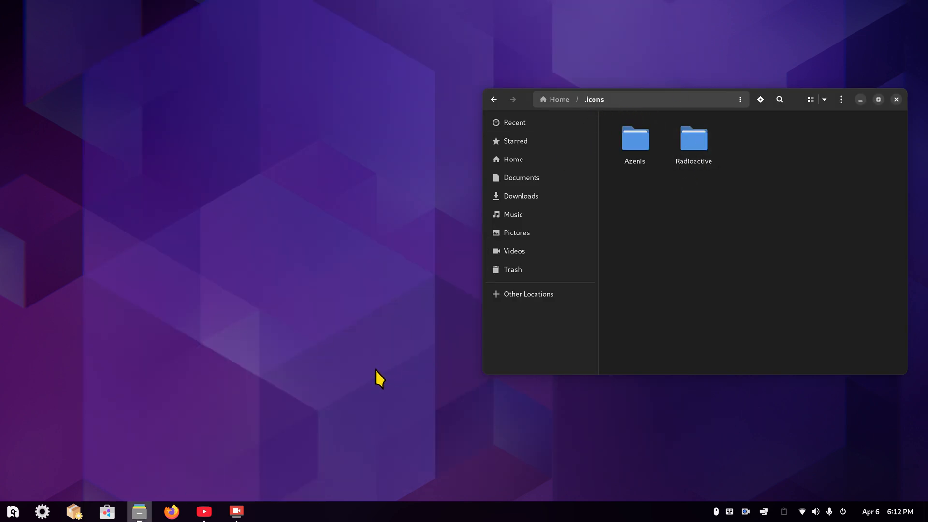
pyautogui.click(204, 511)
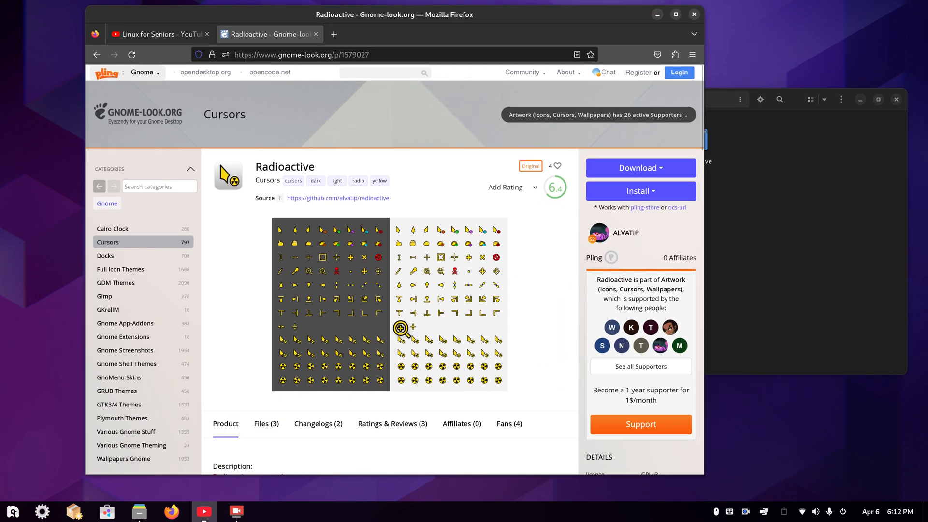
pyautogui.scroll(-4, 409, 351)
pyautogui.scroll(-3, 409, 350)
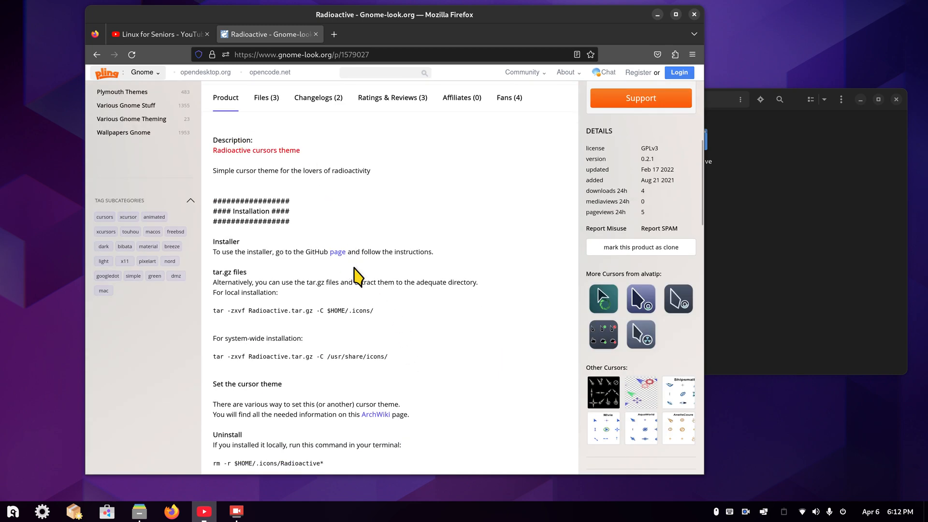
pyautogui.moveTo(327, 311); pyautogui.dragTo(374, 311)
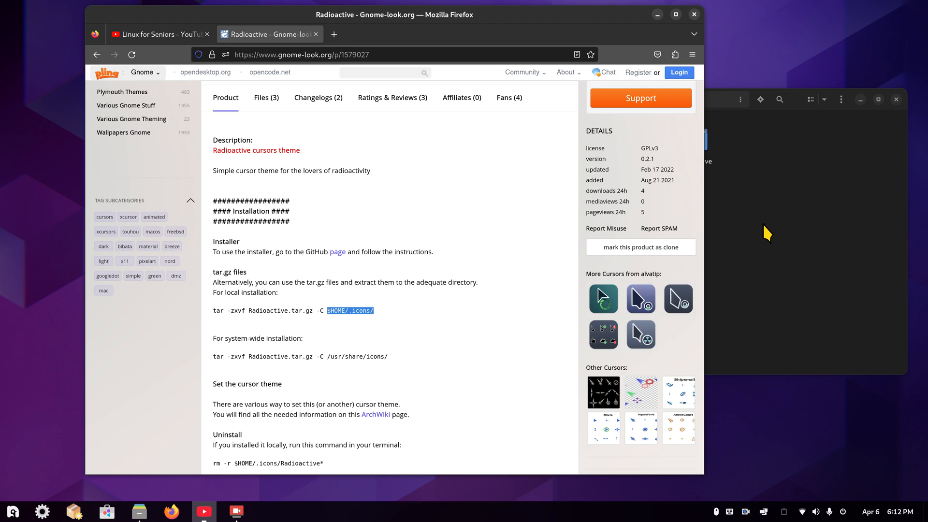
# View the .icons folder, and highlight the system-wide path /usr/share/icons/ in the Radioactive theme's installation instructions
pyautogui.click(788, 201)
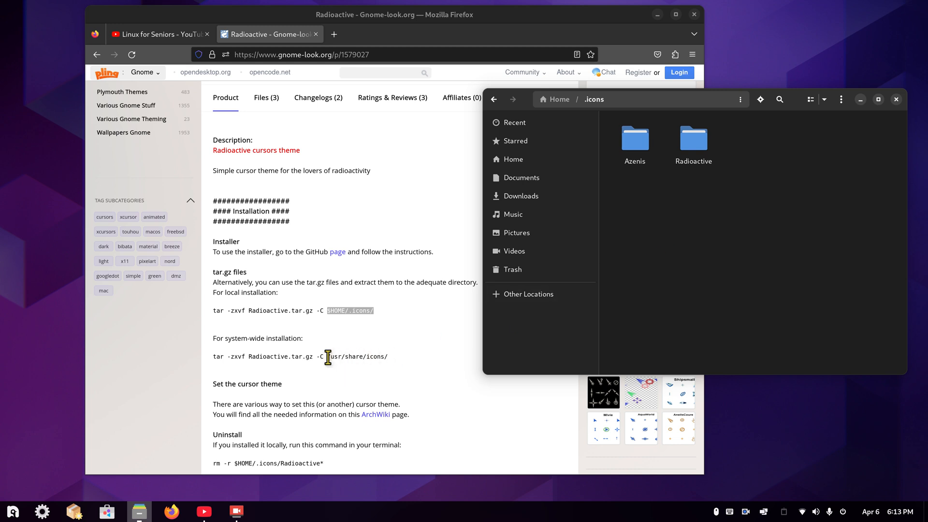
pyautogui.moveTo(327, 356); pyautogui.dragTo(389, 358)
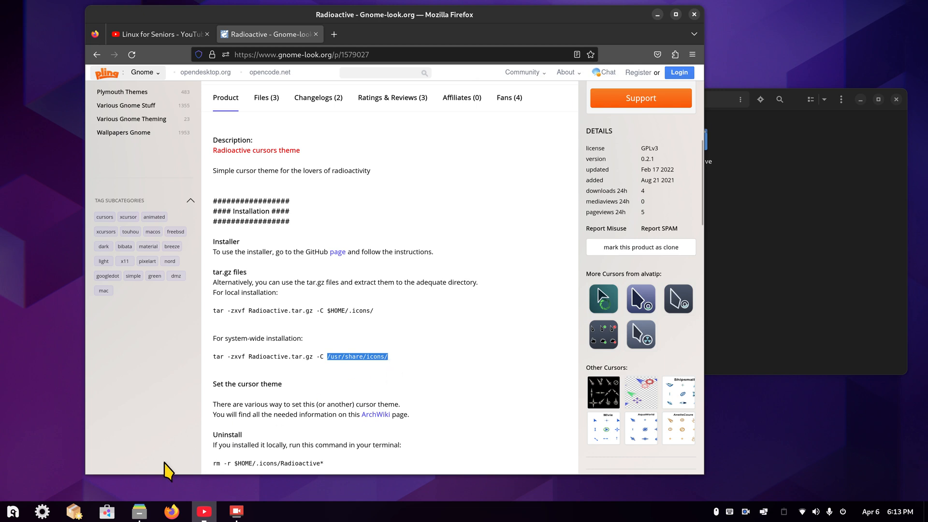
# Open Tweaks and set the cursor theme to Adwaita (default) in the appearance settings
pyautogui.click(13, 512)
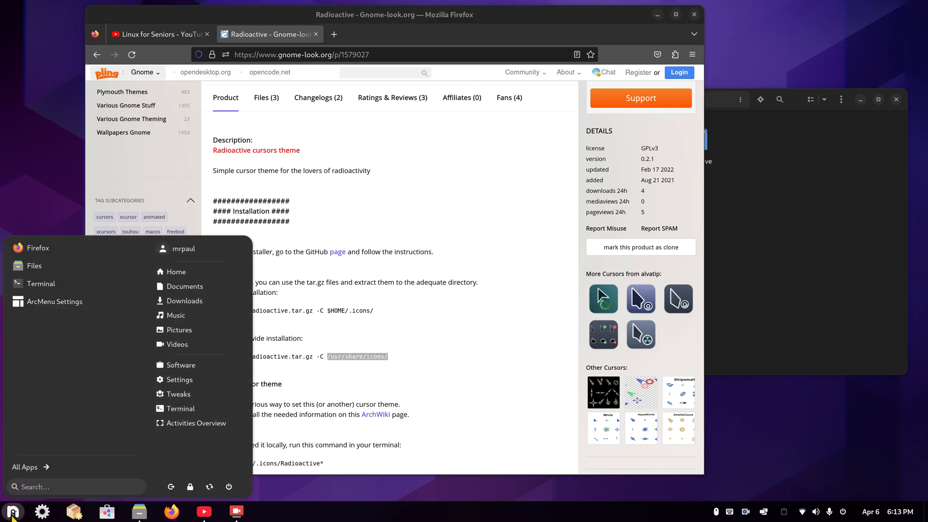
pyautogui.click(71, 487)
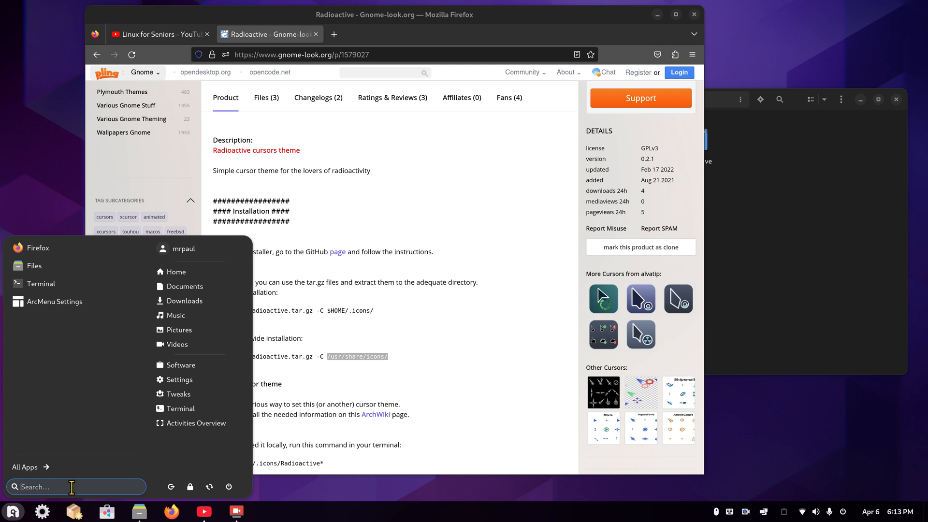
pyautogui.write('tw')
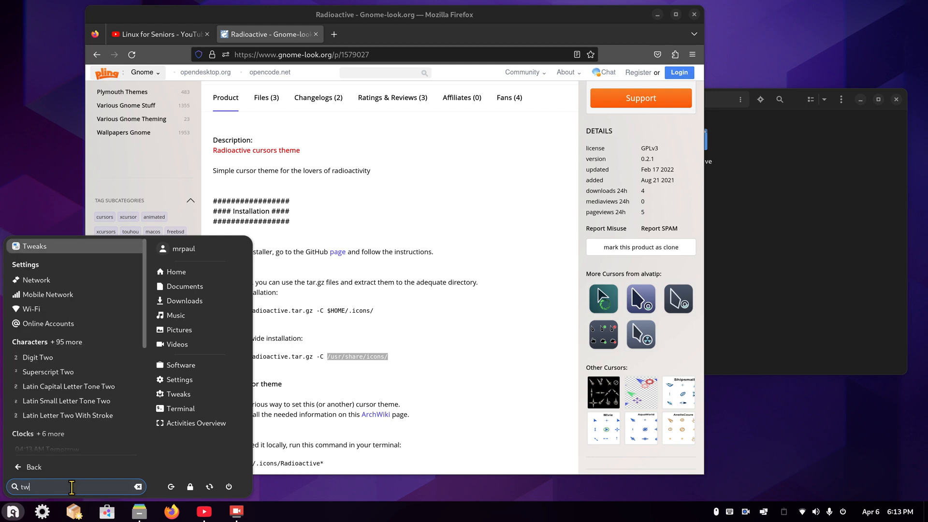
pyautogui.click(68, 247)
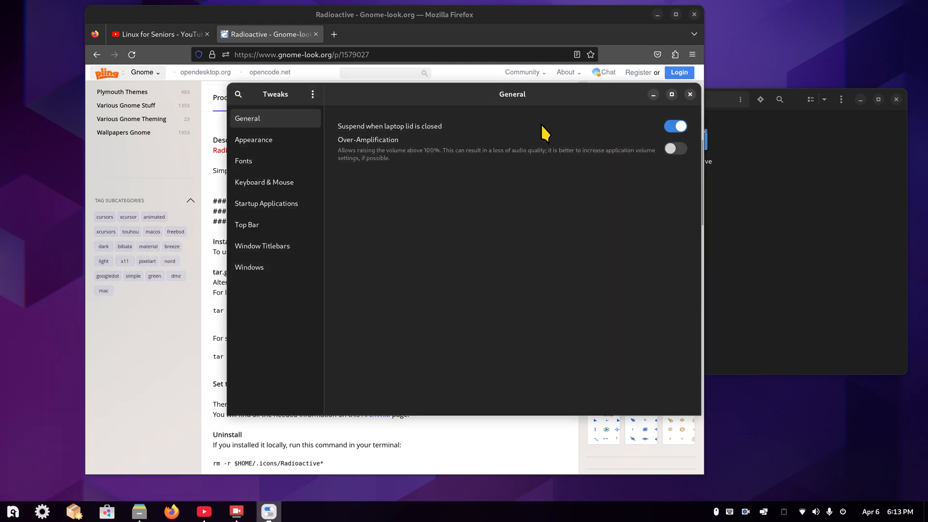
pyautogui.click(281, 142)
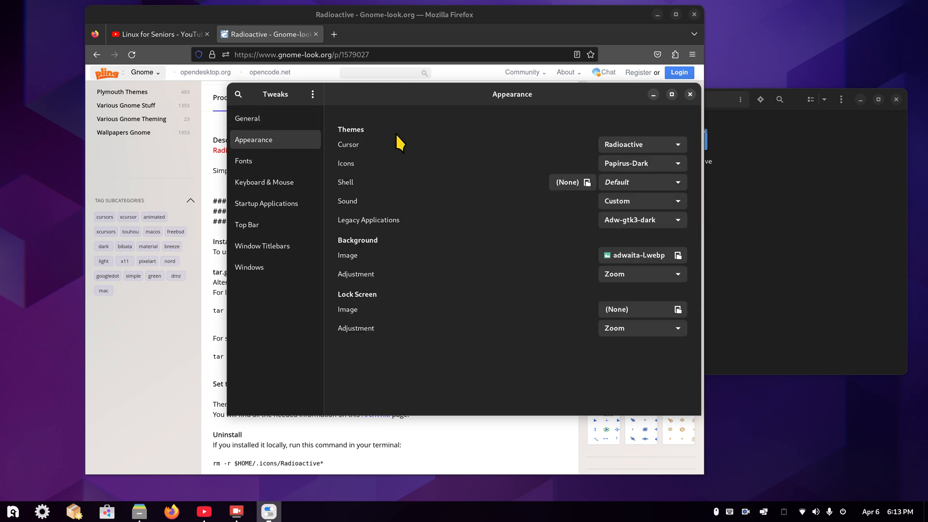
pyautogui.click(630, 143)
pyautogui.click(633, 117)
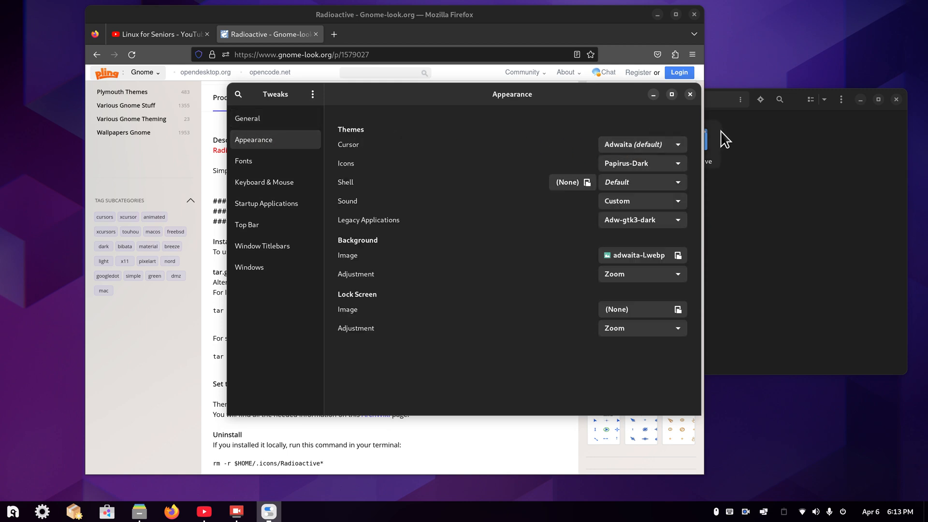
# Highlight the system-wide installation heading and the .icons/ part of the local path in the Radioactive instructions
pyautogui.moveTo(605, 16); pyautogui.dragTo(705, 39)
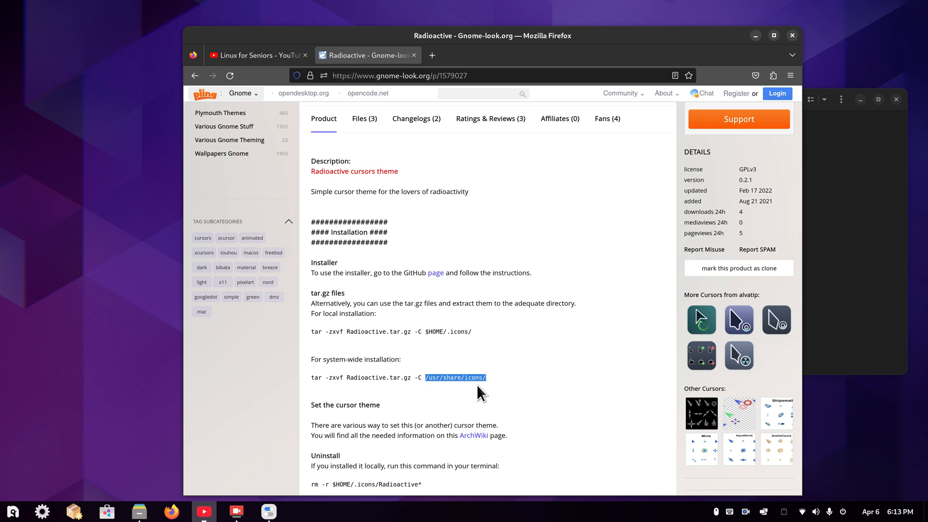
pyautogui.click(313, 363)
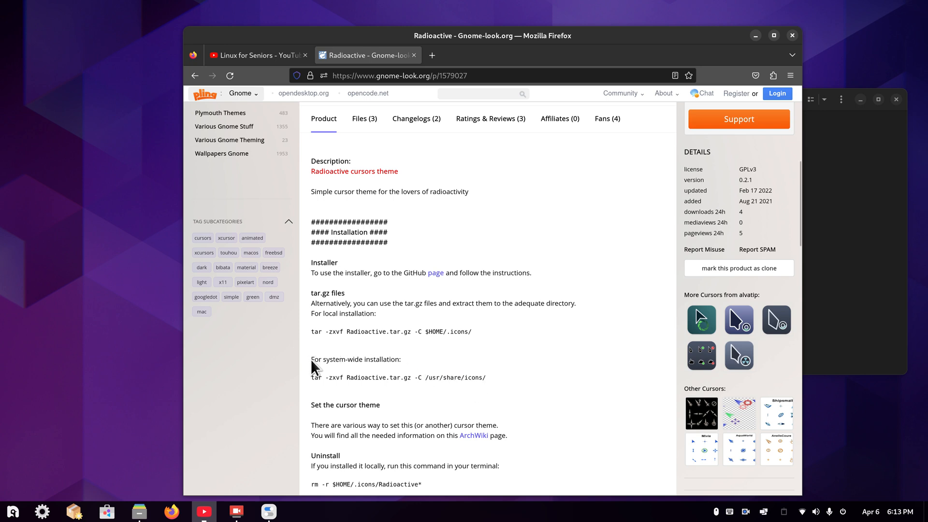
pyautogui.moveTo(312, 361); pyautogui.dragTo(448, 363)
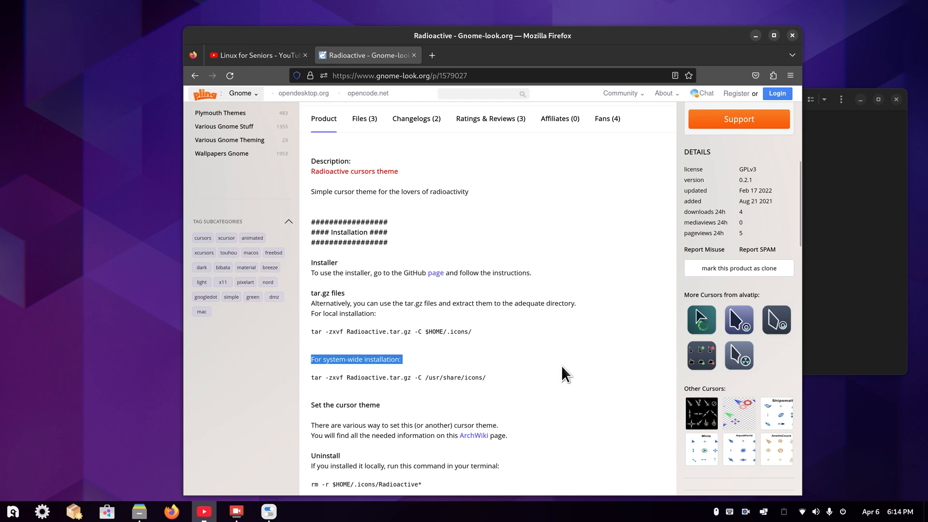
pyautogui.moveTo(447, 332); pyautogui.dragTo(527, 334)
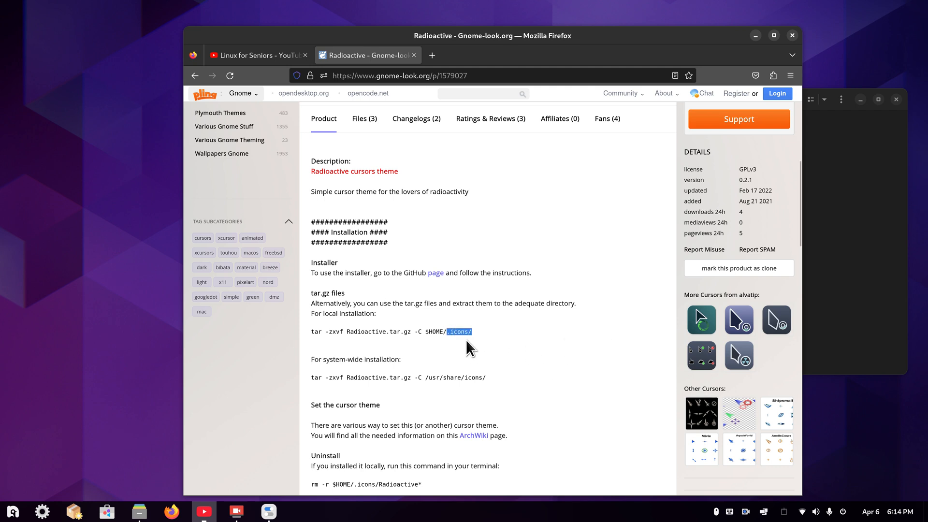
# Review the Radioactive cursor preview and show the theme's list of downloadable files
pyautogui.scroll(6, 518, 244)
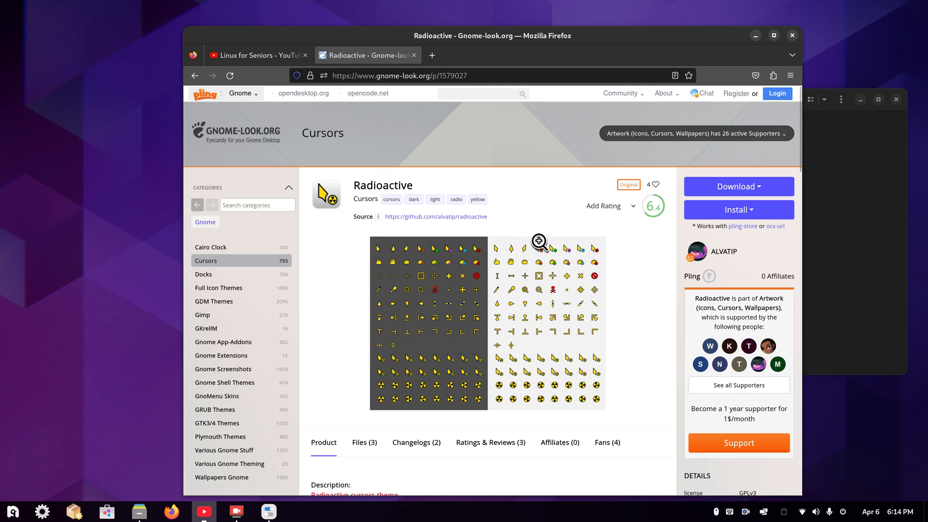
pyautogui.scroll(-4, 555, 294)
pyautogui.click(363, 250)
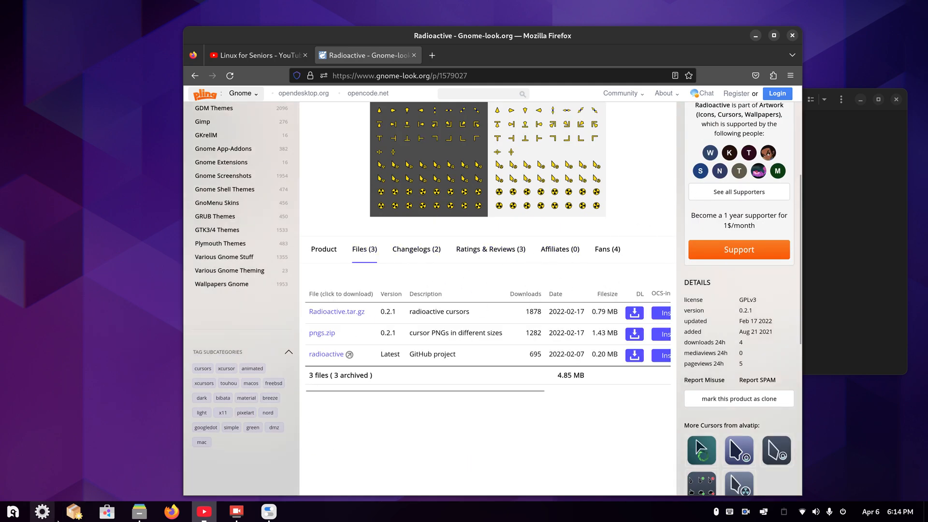
# Reopen Tweaks, set the cursor theme to Radioactive, and close Tweaks
pyautogui.click(14, 512)
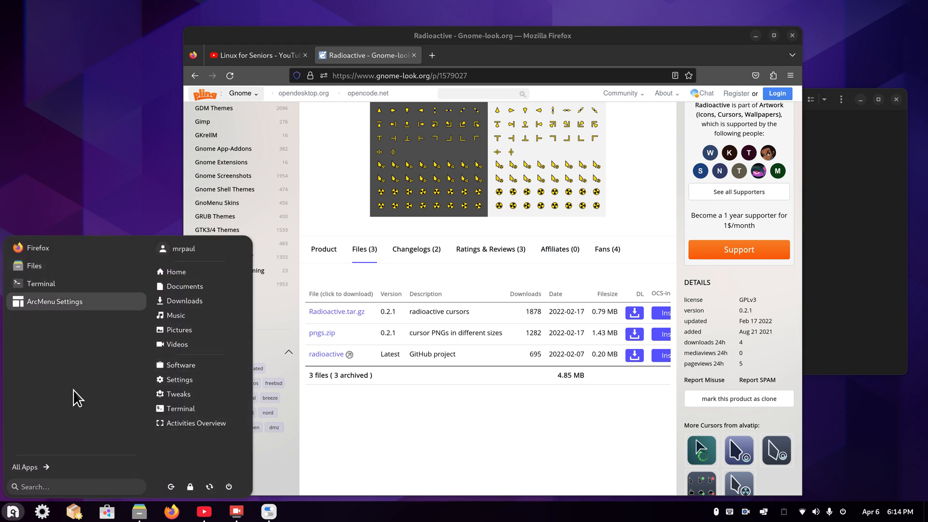
pyautogui.click(46, 487)
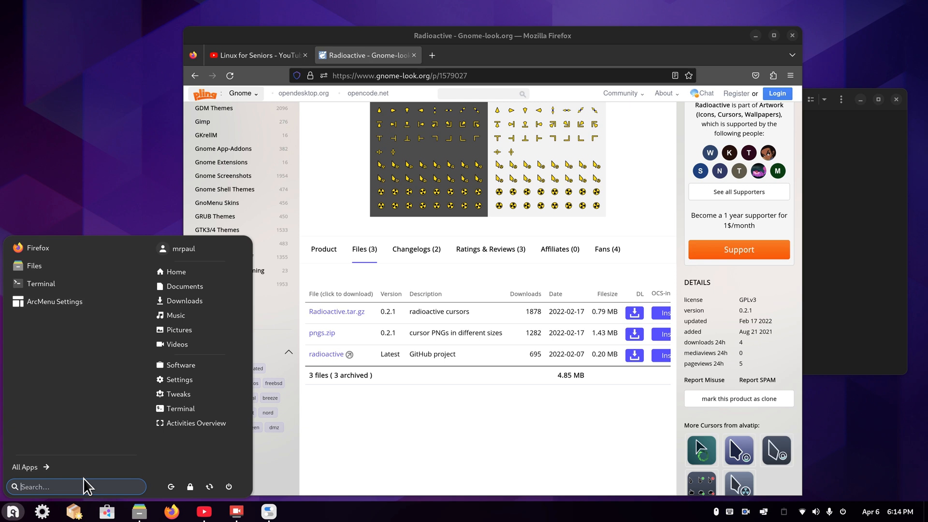
pyautogui.write('tw')
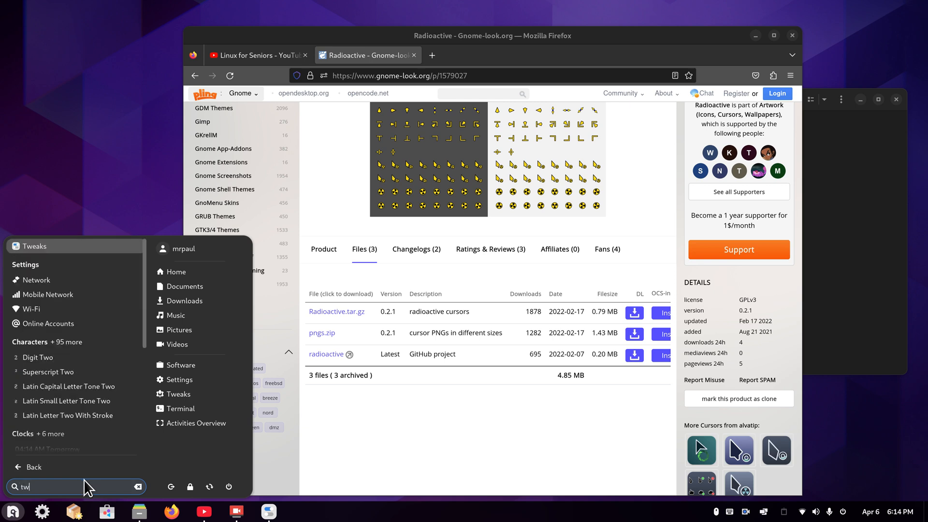
pyautogui.click(56, 247)
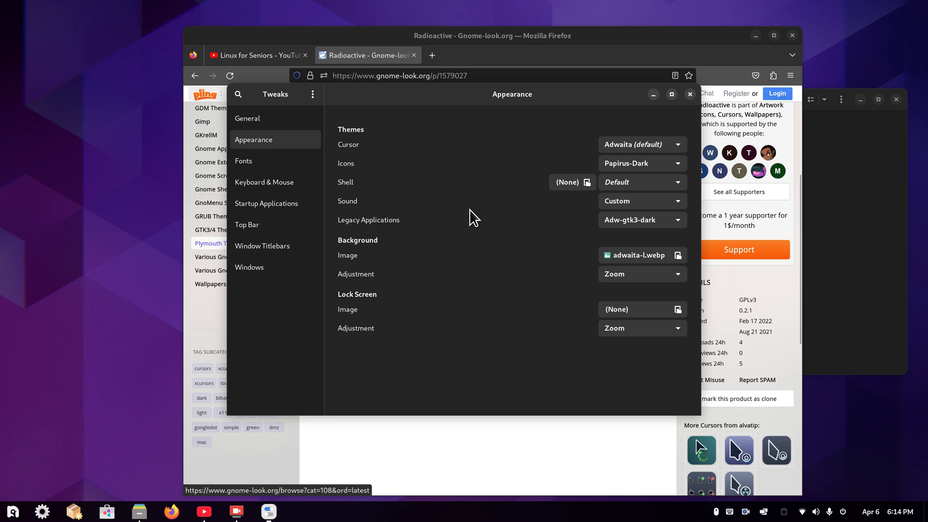
pyautogui.click(640, 147)
pyautogui.click(638, 180)
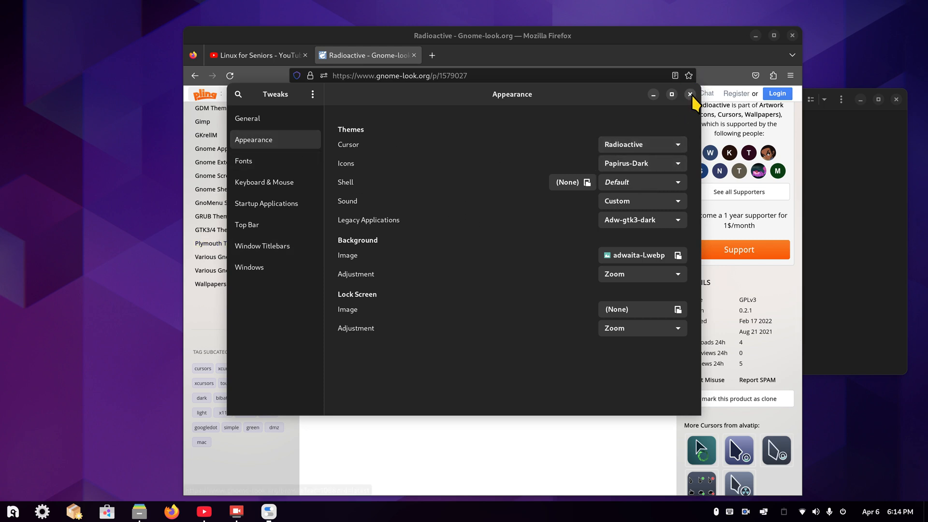
pyautogui.click(690, 94)
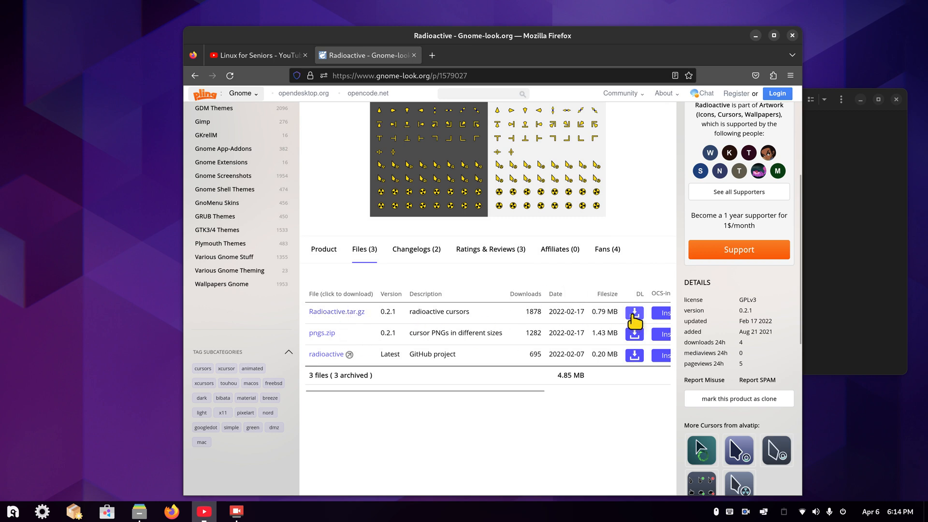
# Download Radioactive.tar.gz from the theme's file list, checking the Downloads folder and closing the file manager before starting the download
pyautogui.moveTo(534, 390); pyautogui.dragTo(500, 390)
pyautogui.click(333, 312)
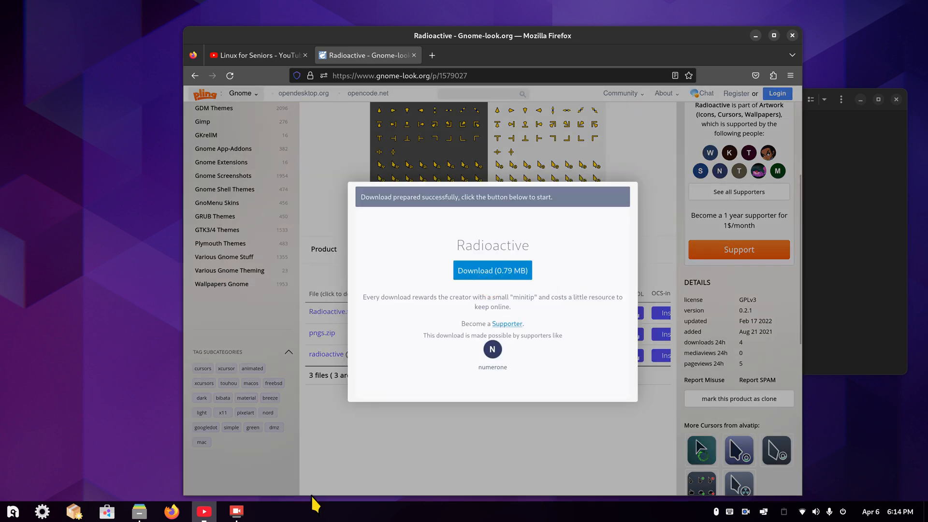
pyautogui.click(138, 513)
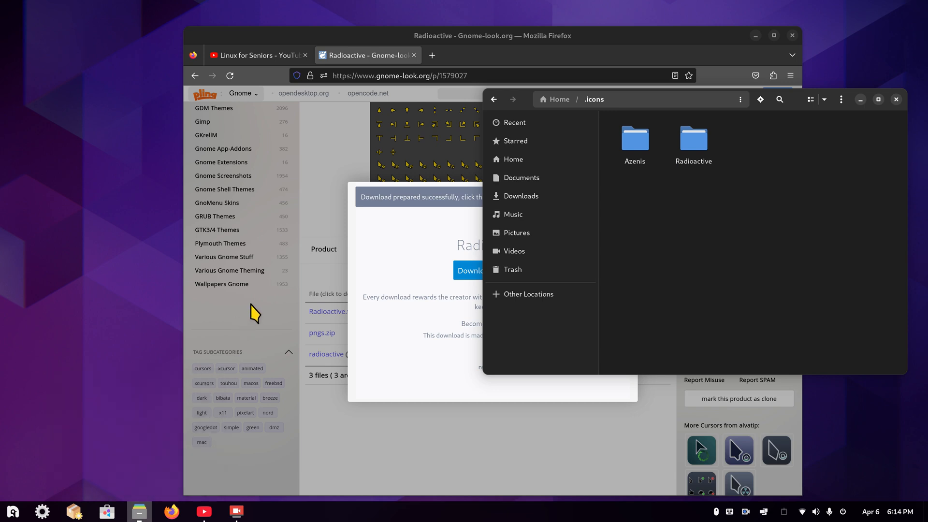
pyautogui.click(534, 199)
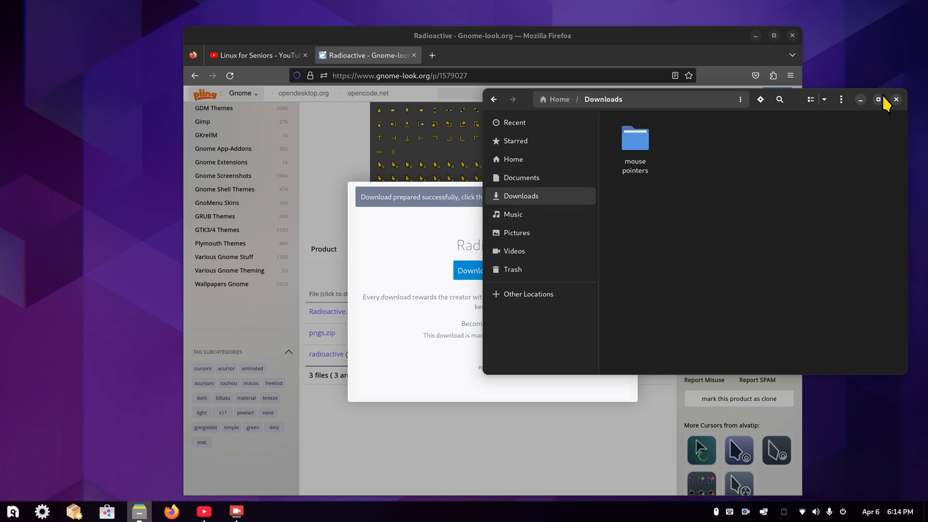
pyautogui.click(896, 99)
pyautogui.click(478, 270)
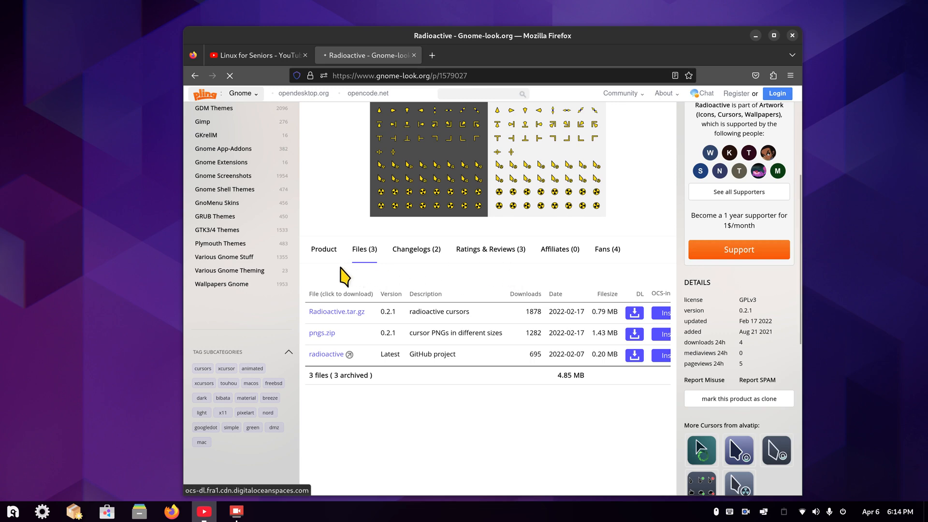
# Return to the Cursors category on gnome-look.org and browse its latest themes
pyautogui.scroll(5, 304, 305)
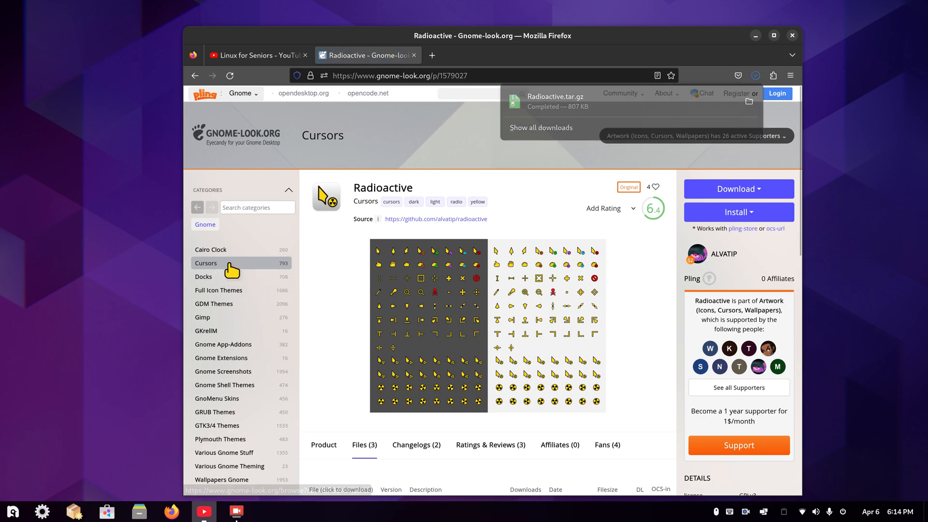
pyautogui.click(232, 265)
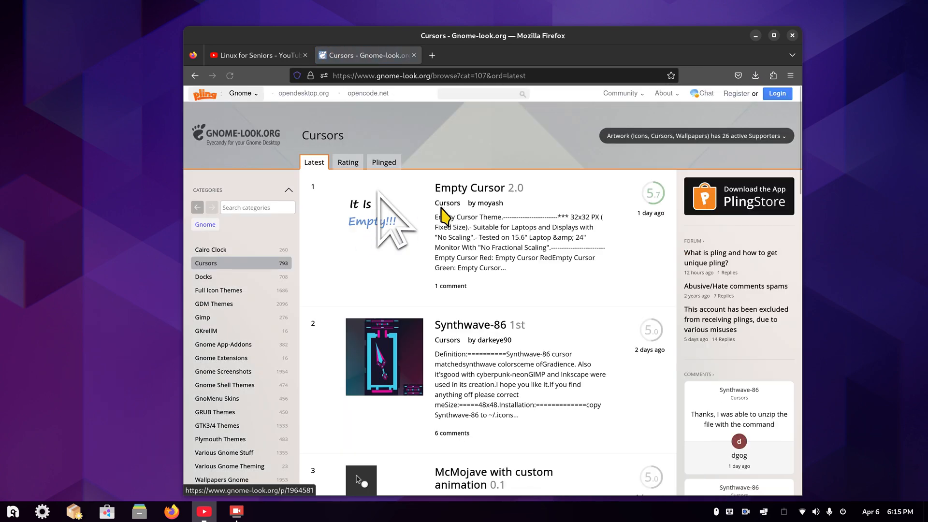
pyautogui.scroll(-3, 452, 222)
pyautogui.scroll(3, 452, 223)
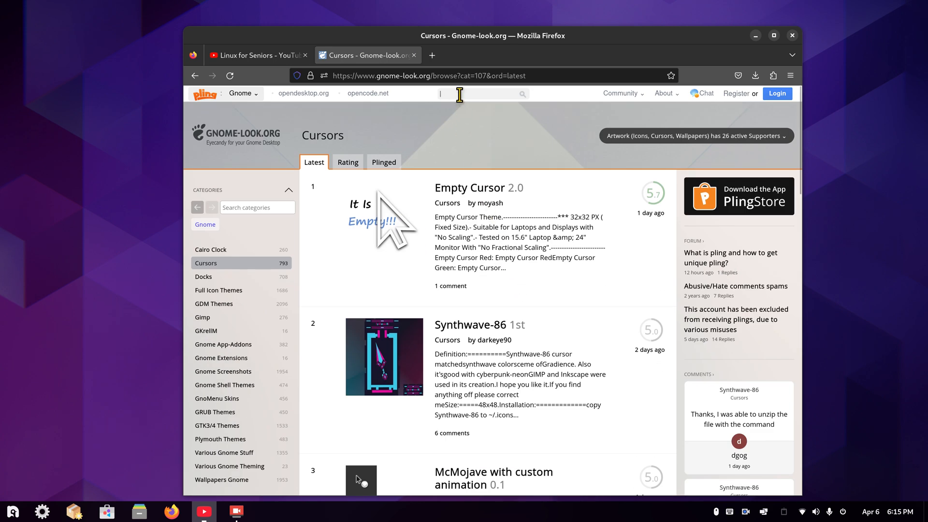
# Search gnome-look.org for "azenis", and return to the Cursors list from the Empty Cursor page
pyautogui.write('in')
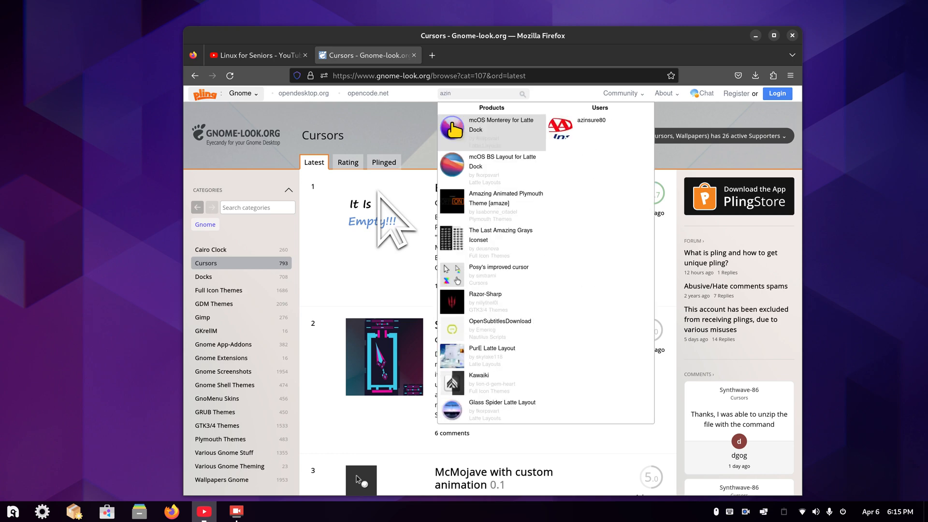
pyautogui.press('BackSpace')
pyautogui.press('BackSpace')
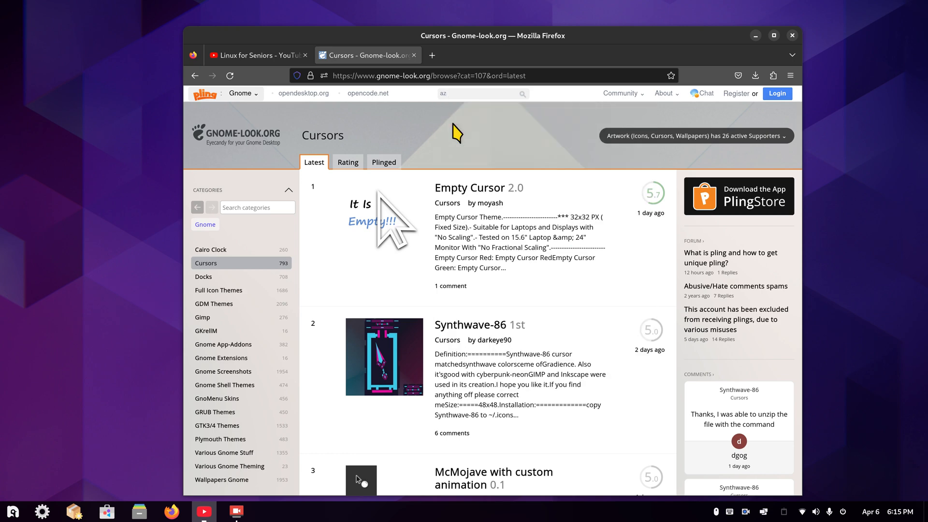
pyautogui.write('enis')
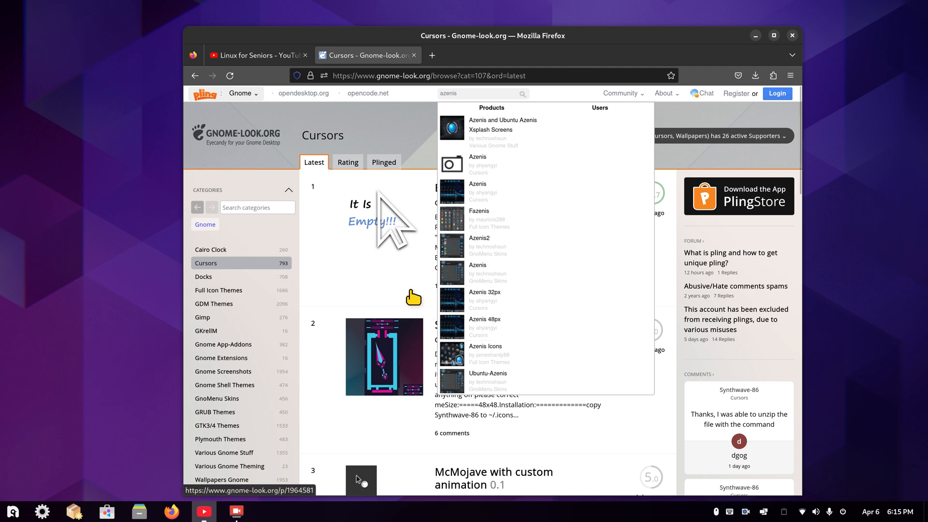
pyautogui.click(390, 287)
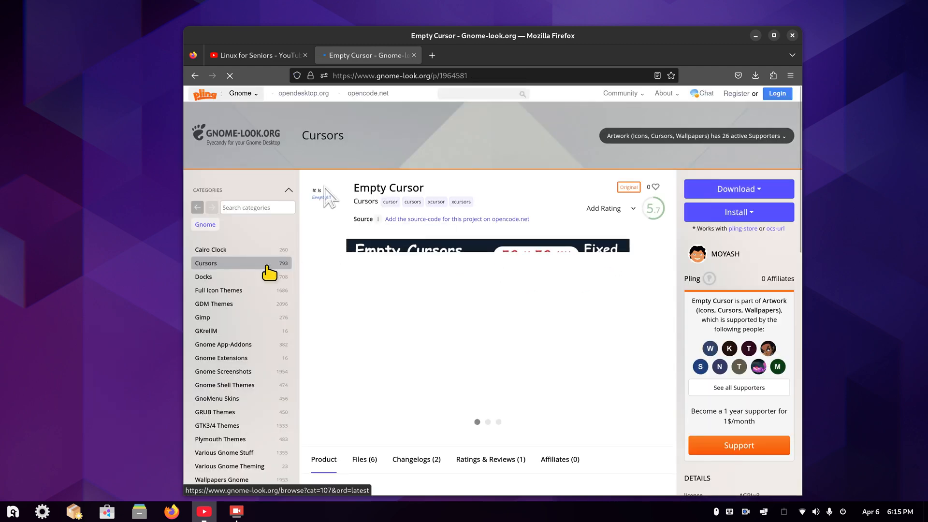
pyautogui.hotkey('alt', 'Left')
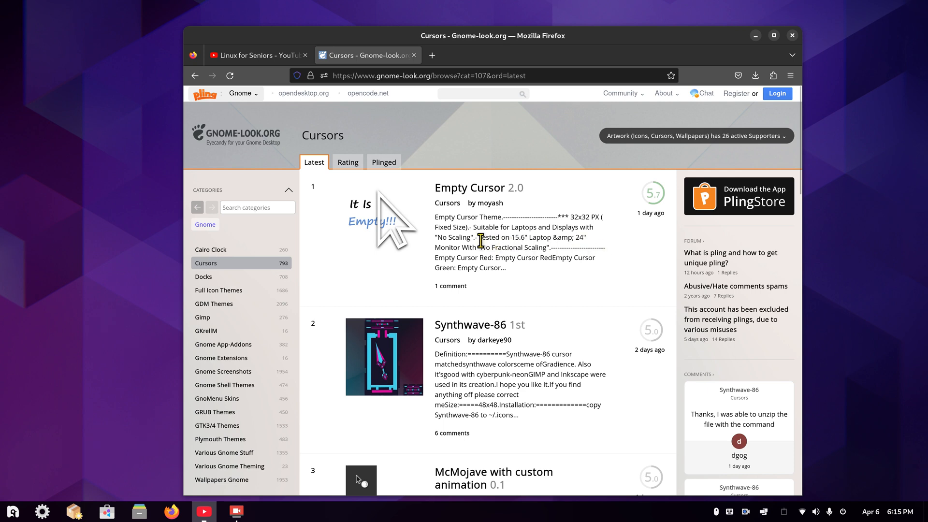
# Highlight the tested-screen and 32x32 PX notes in the Empty Cursor description, and browse further cursor themes
pyautogui.moveTo(479, 239); pyautogui.dragTo(543, 238)
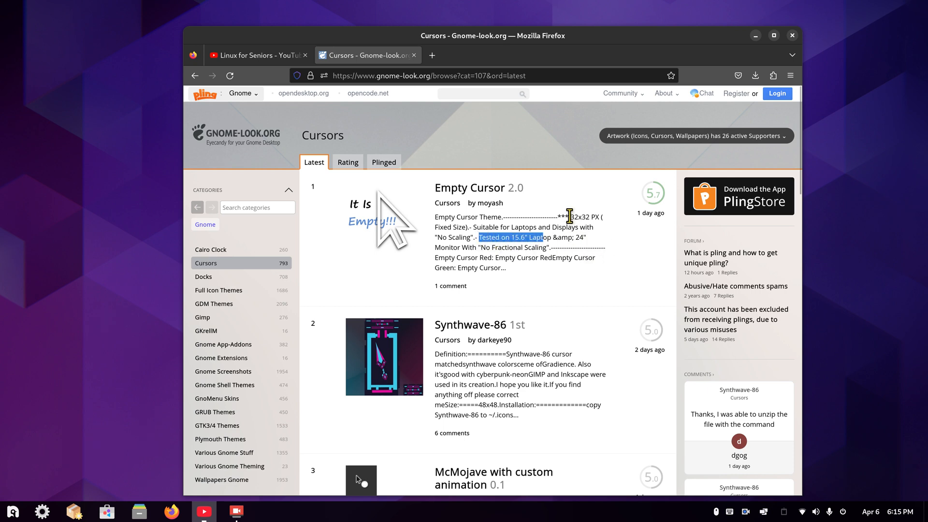
pyautogui.moveTo(569, 217); pyautogui.dragTo(585, 216)
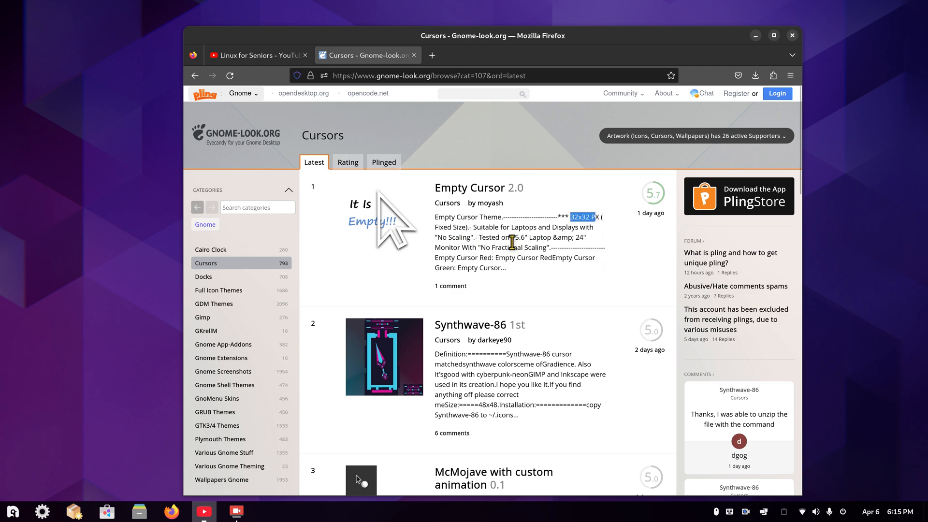
pyautogui.scroll(-6, 531, 242)
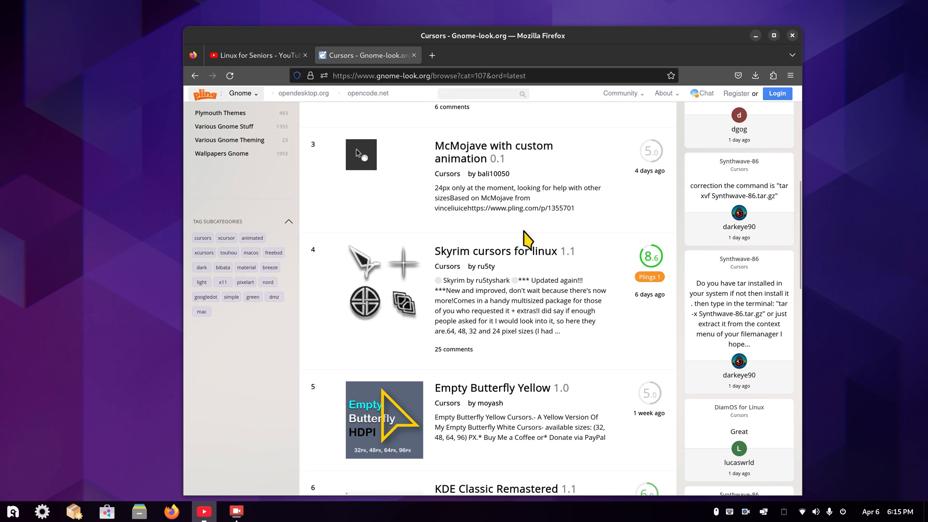
# Highlight the 48x48 size in the Synthwave-86 description, and browse on to the Skyrim cursors for linux entry
pyautogui.scroll(3, 527, 239)
pyautogui.moveTo(478, 212); pyautogui.dragTo(503, 211)
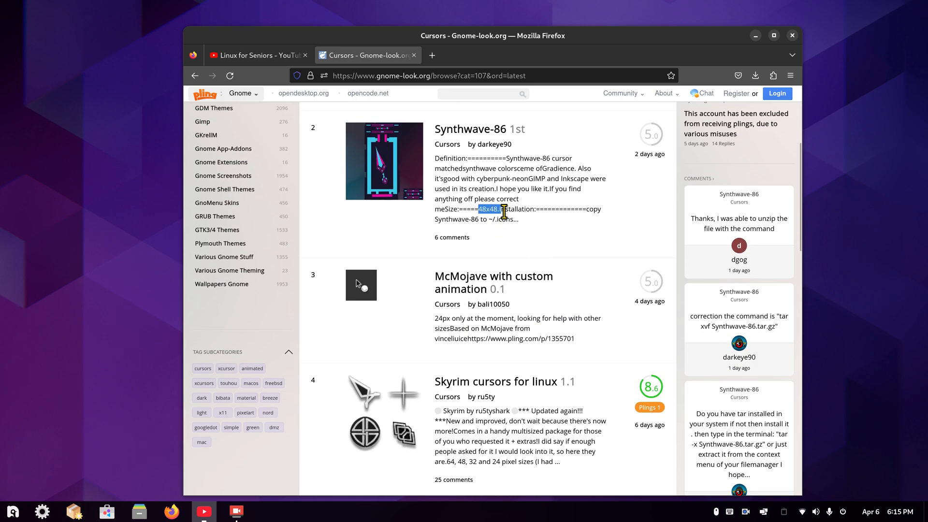
pyautogui.scroll(-4, 573, 272)
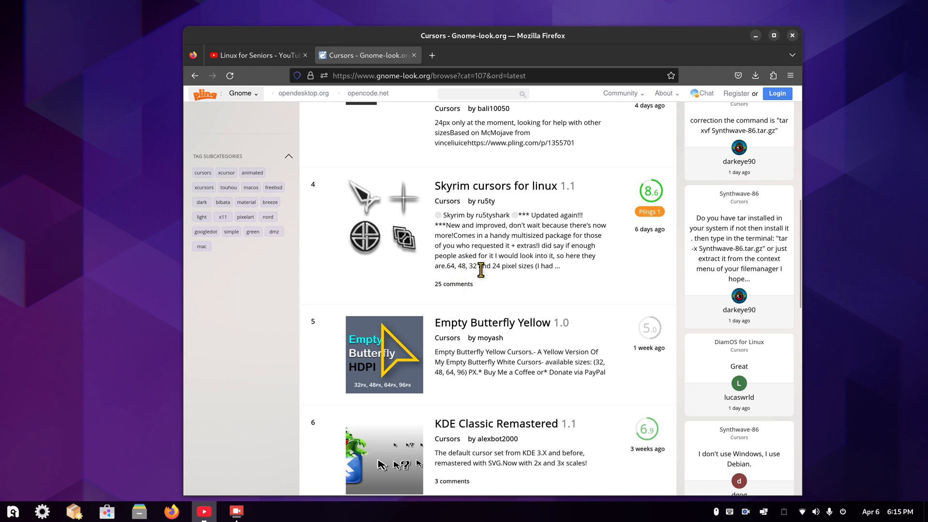
# Open the Skyrim cursors for linux page and download Skyrim-by-ru5tyshark-cursors.tar.bz2 from its file list
pyautogui.click(485, 189)
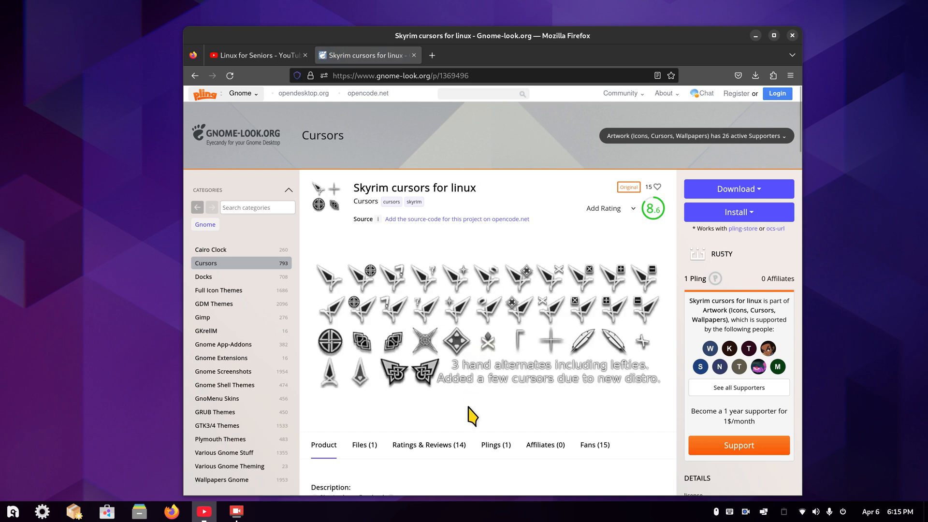
pyautogui.scroll(-3, 471, 415)
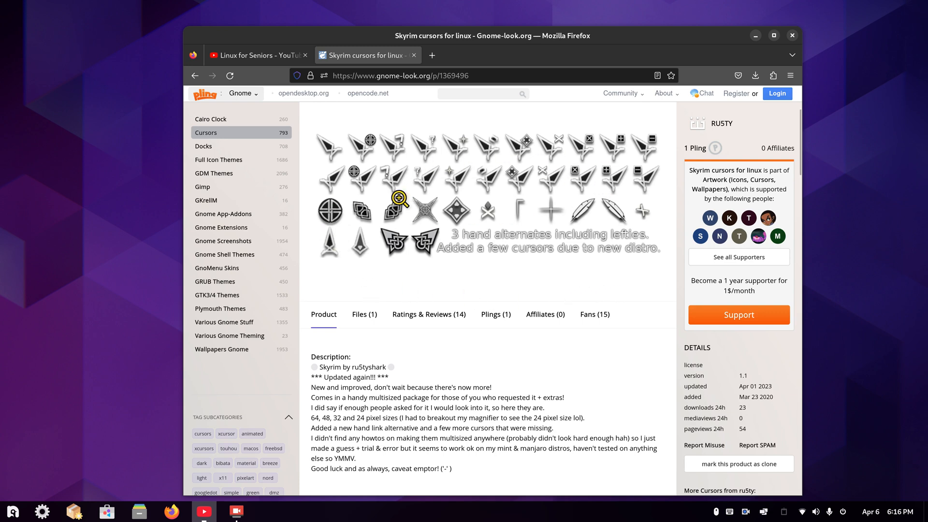
pyautogui.click(363, 315)
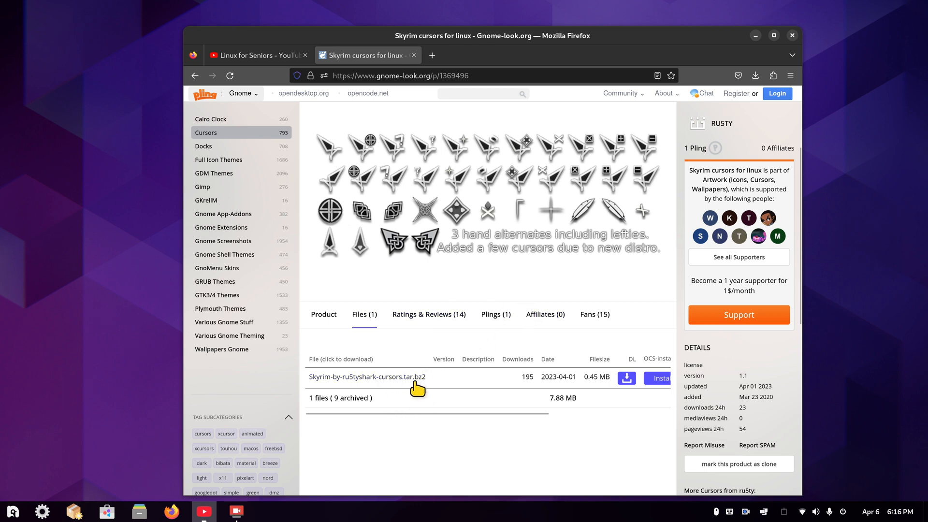
pyautogui.click(383, 378)
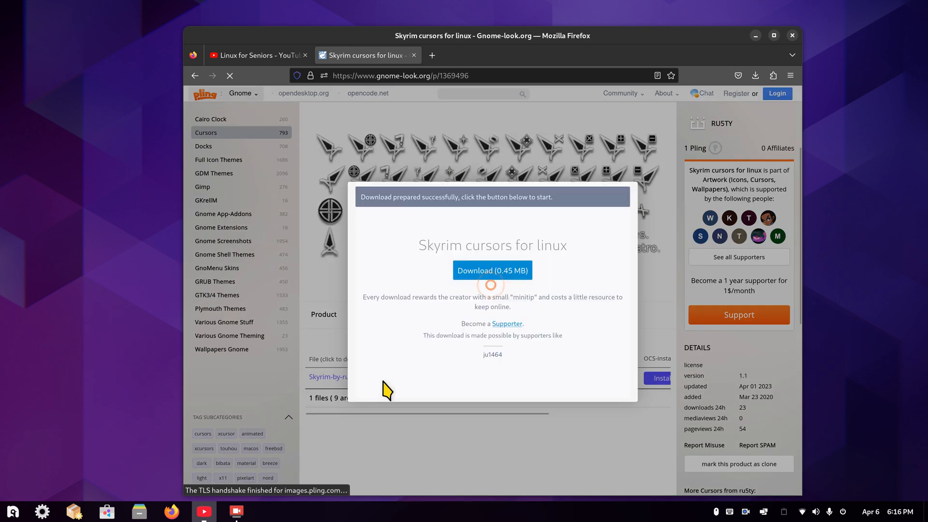
pyautogui.click(479, 271)
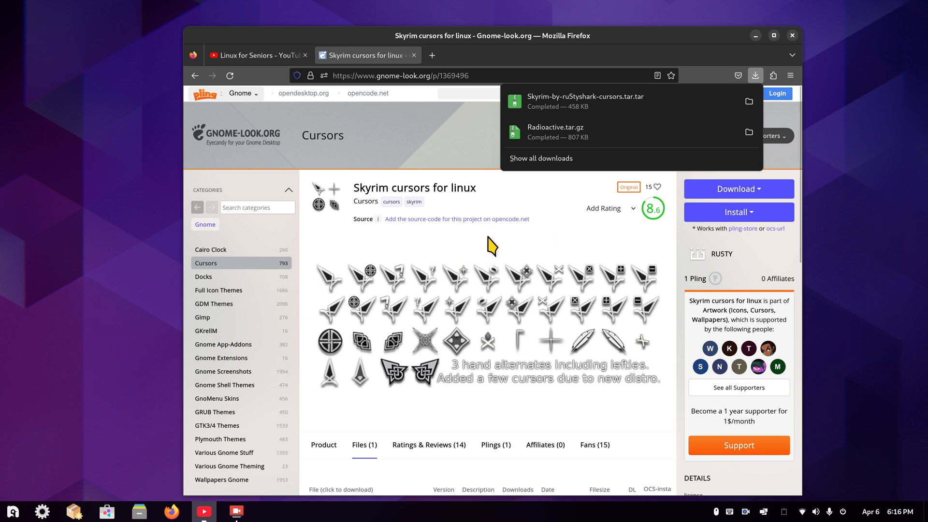
# Return to the Cursors list, order it by rating, and browse the top-rated themes
pyautogui.click(202, 80)
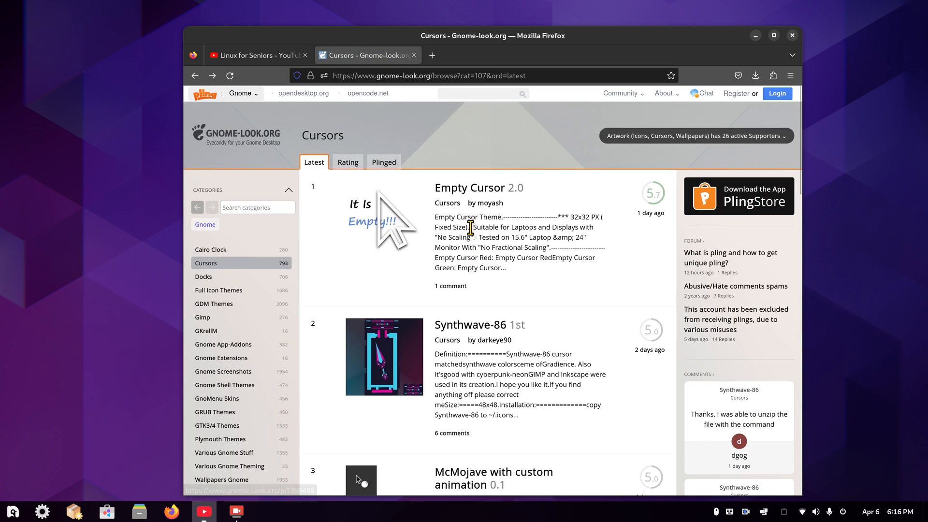
pyautogui.click(363, 165)
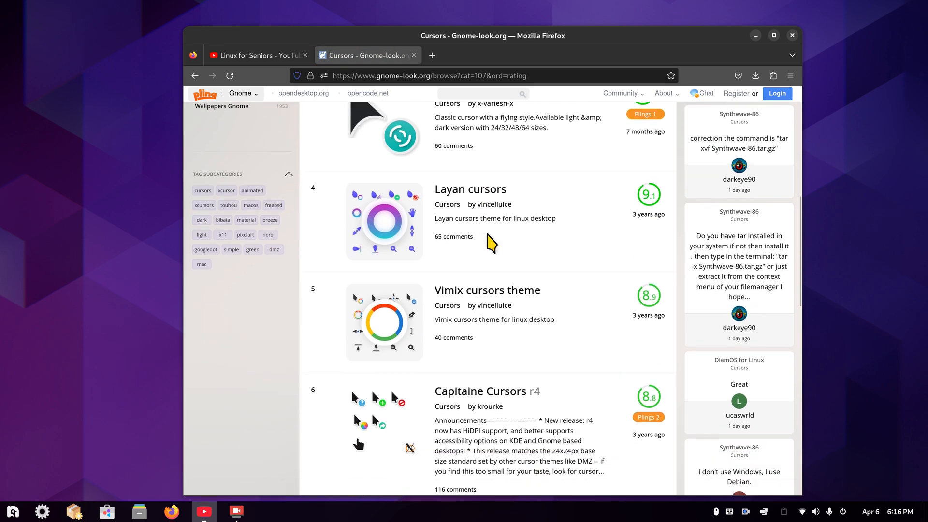
pyautogui.scroll(-3, 540, 285)
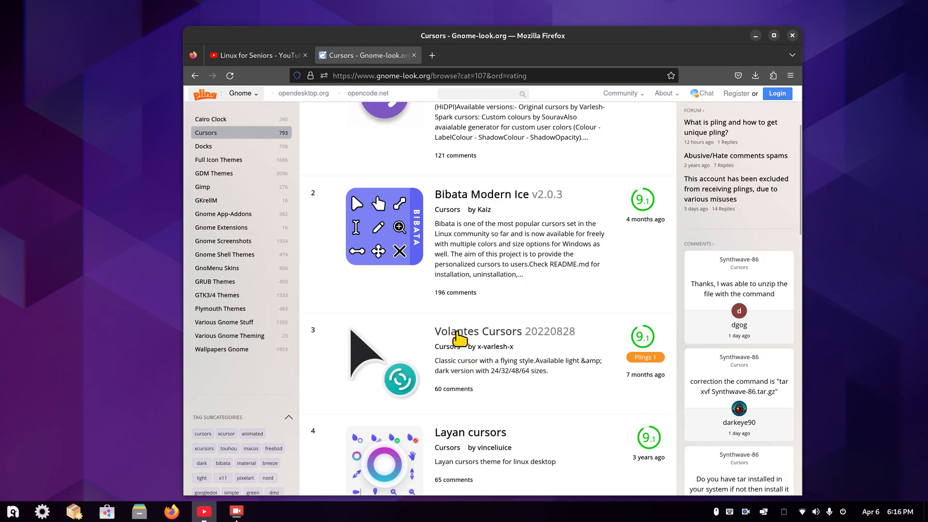
# Open the Volantes Cursors page and download volantes-cursors.tar.gz from its file list
pyautogui.click(458, 331)
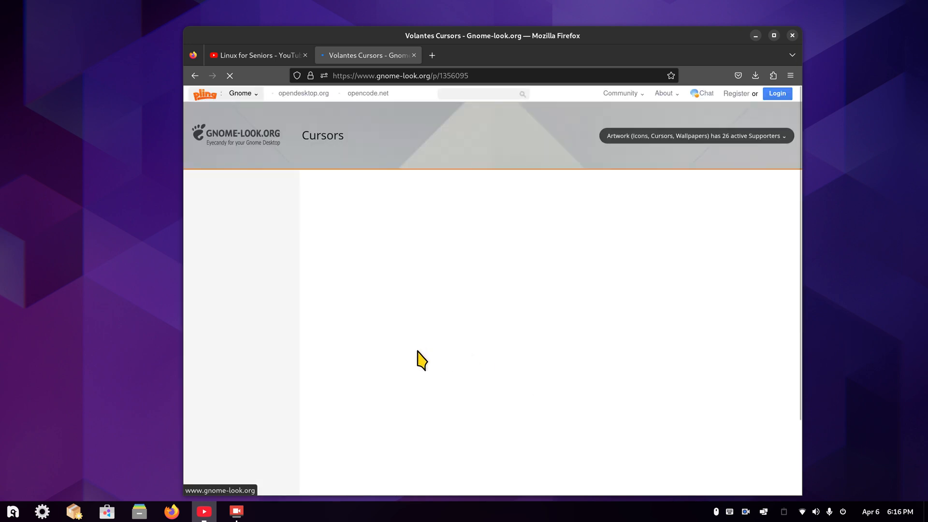
pyautogui.scroll(-5, 425, 351)
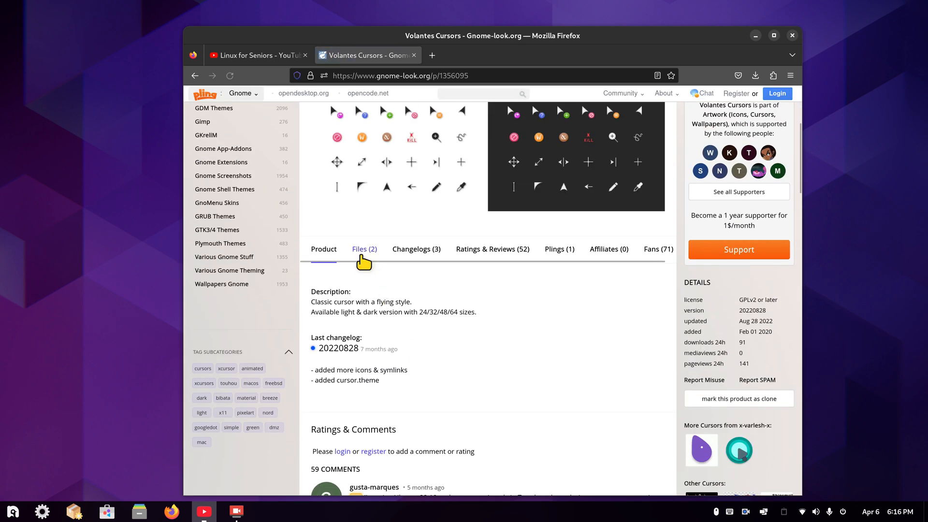
pyautogui.click(363, 251)
pyautogui.click(358, 315)
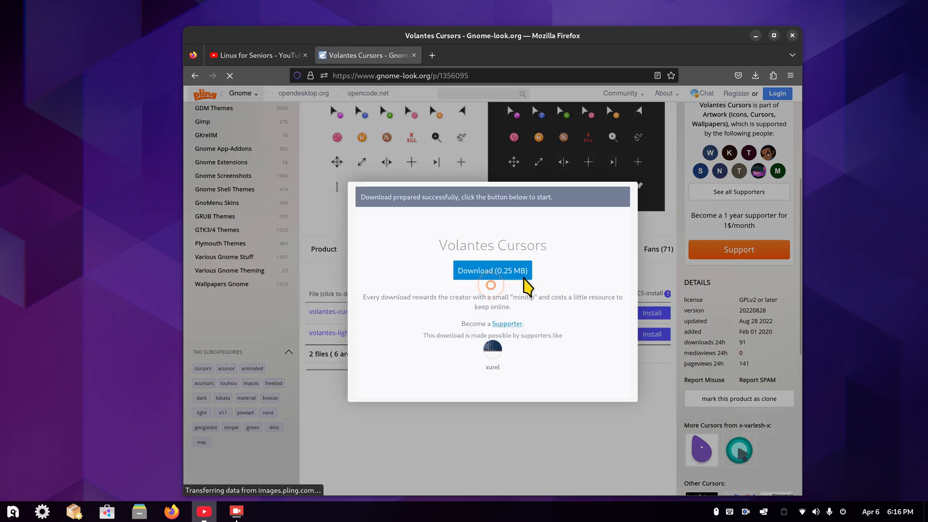
pyautogui.click(533, 272)
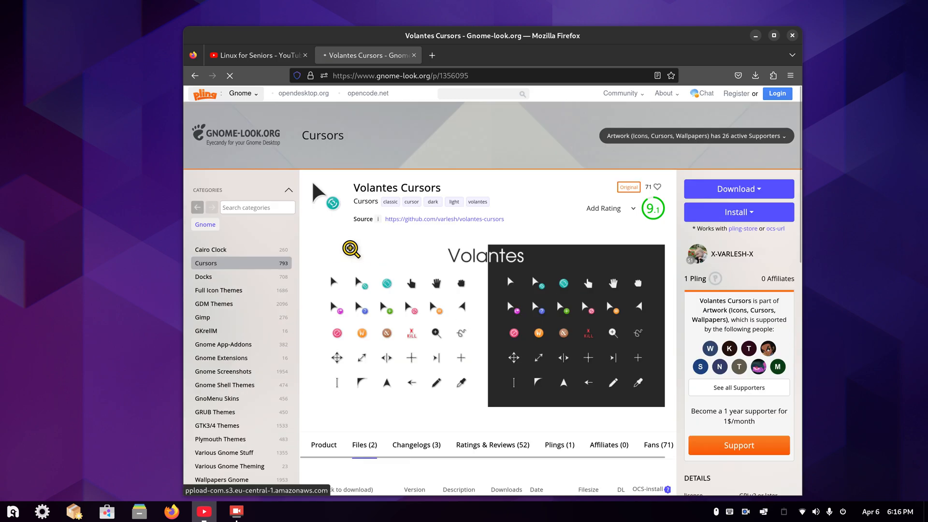
# From the latest Cursors list, open Empty Butterfly Yellow and download Empty-Butterfly-Yellow-vr1-Linux.zip, dismissing the downloads list
pyautogui.click(244, 267)
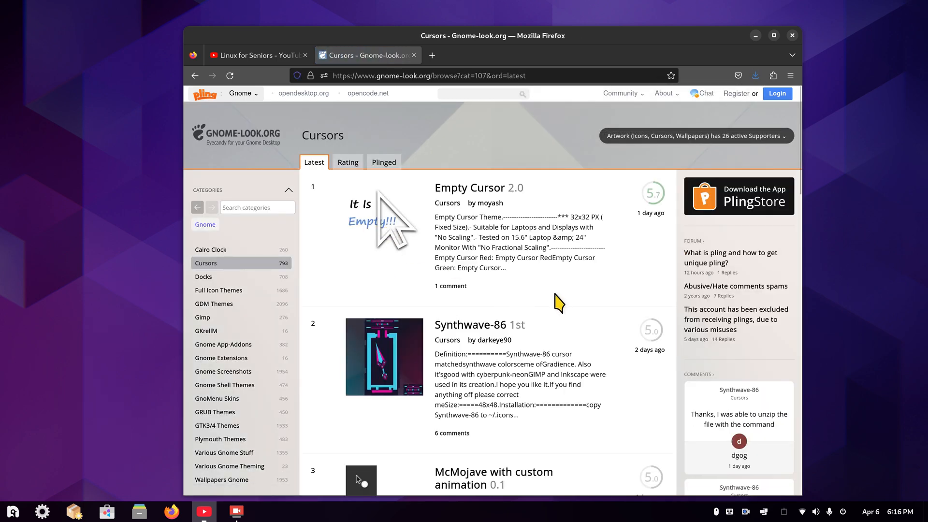
pyautogui.scroll(-6, 558, 302)
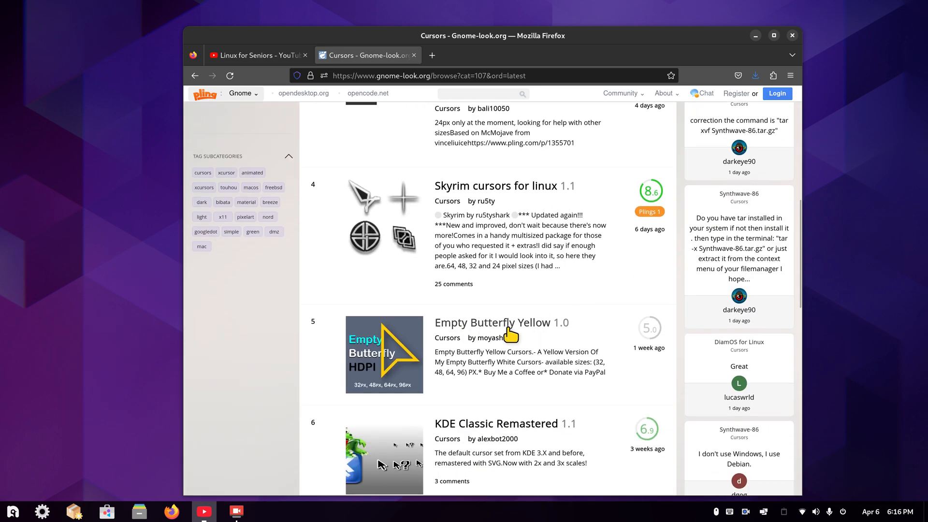
pyautogui.click(555, 331)
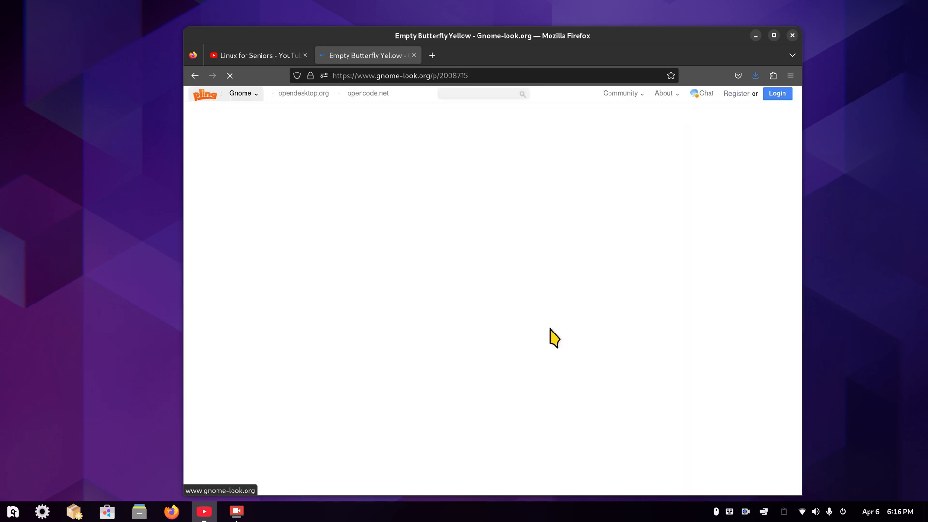
pyautogui.scroll(-4, 459, 338)
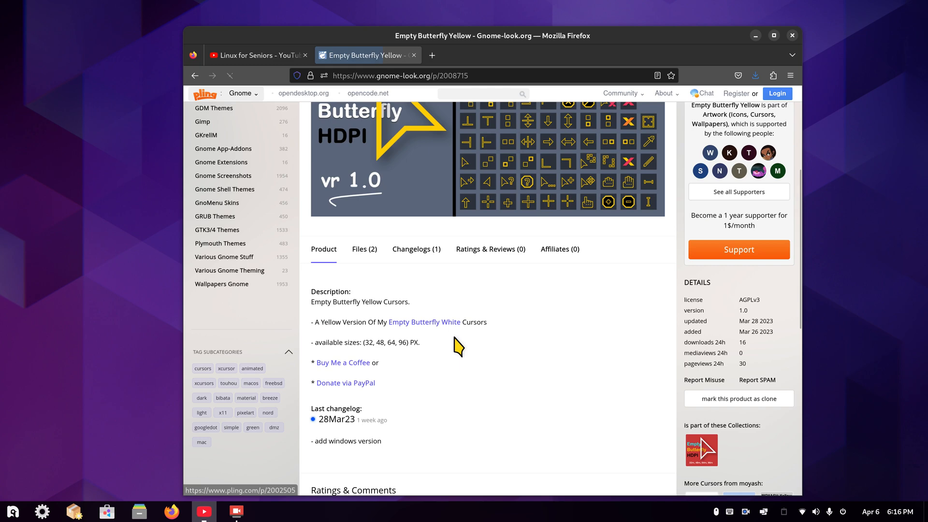
pyautogui.click(368, 251)
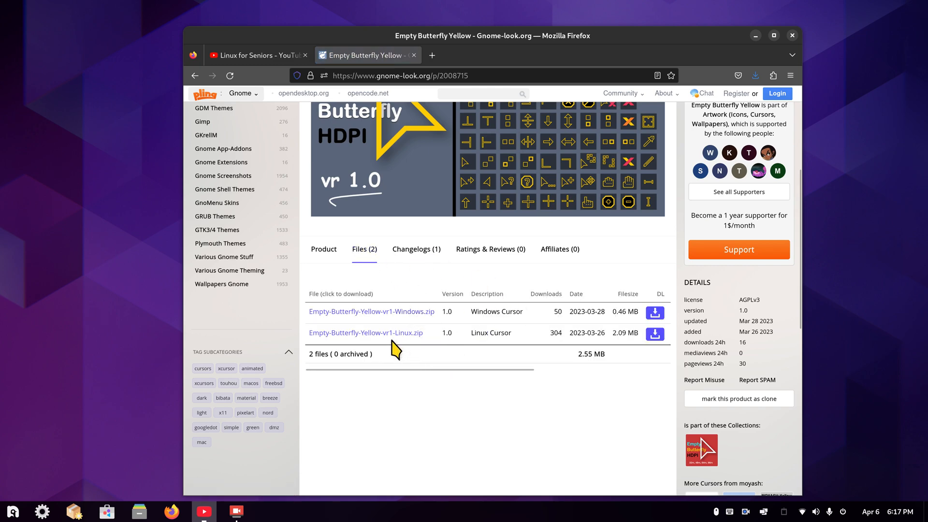
pyautogui.click(357, 333)
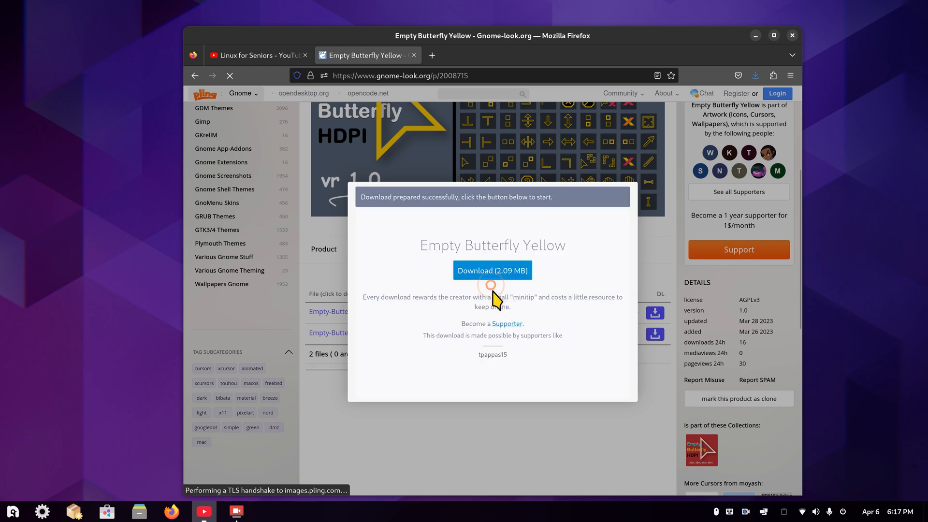
pyautogui.click(478, 272)
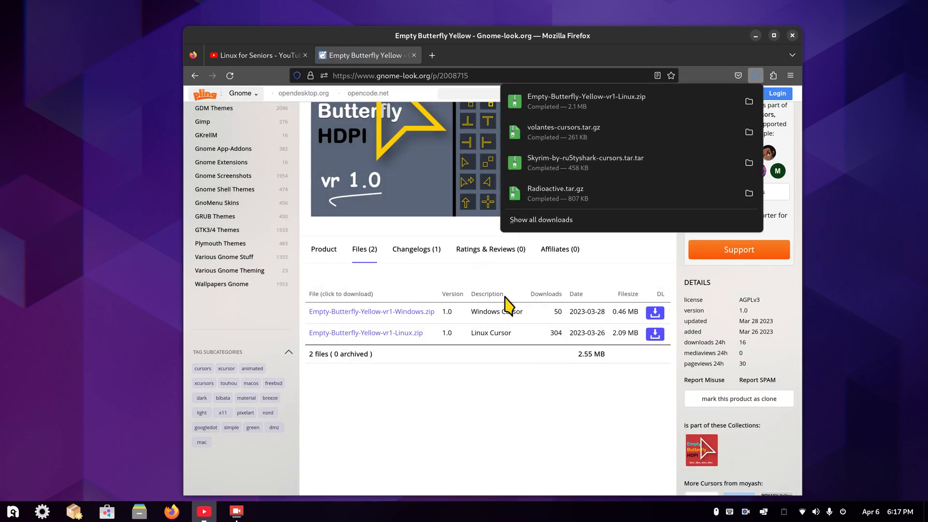
pyautogui.scroll(4, 455, 277)
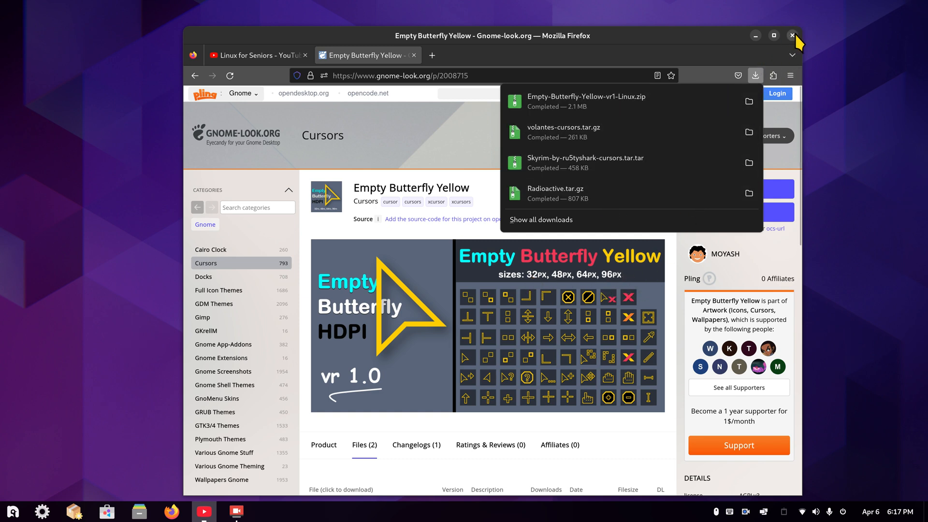
pyautogui.click(505, 50)
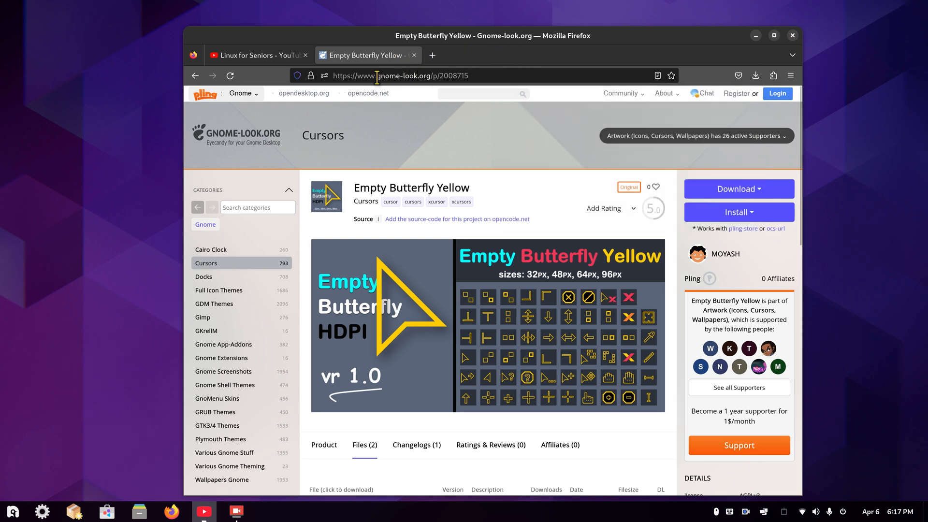
# Highlight gnome-look.org in the page address, and view the Linux for Seniors YouTube channel's About page up to its header
pyautogui.moveTo(377, 75); pyautogui.dragTo(448, 76)
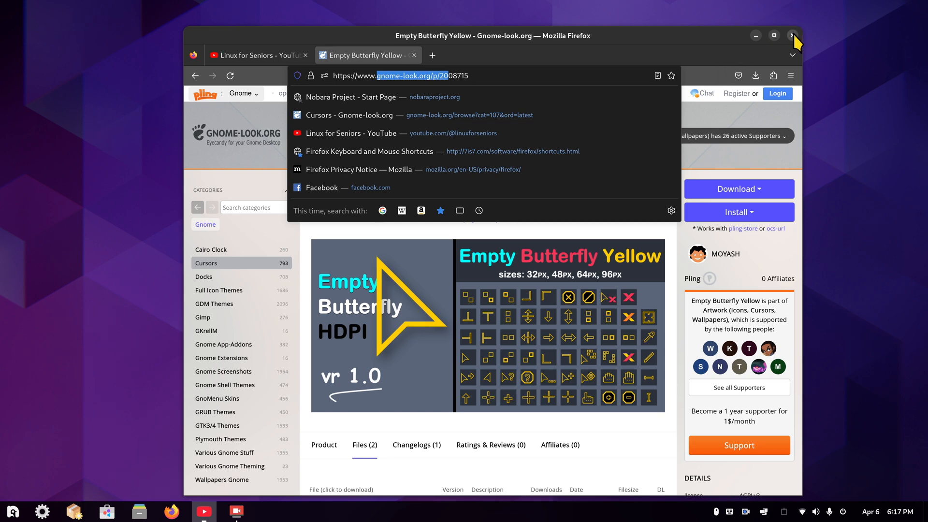
pyautogui.click(264, 56)
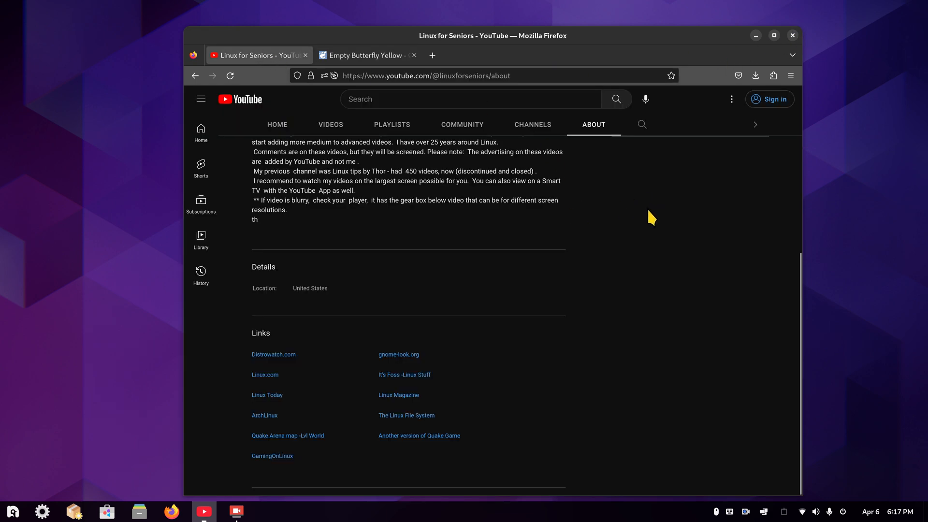
pyautogui.scroll(5, 666, 259)
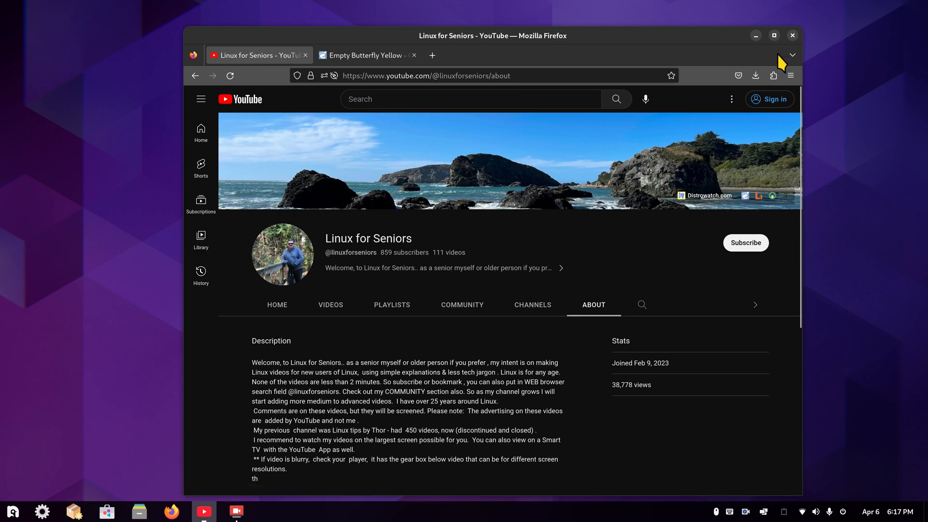
# Close Firefox, open the .icons folder of Home in the file manager, and move its window to the right half of the desktop
pyautogui.click(792, 35)
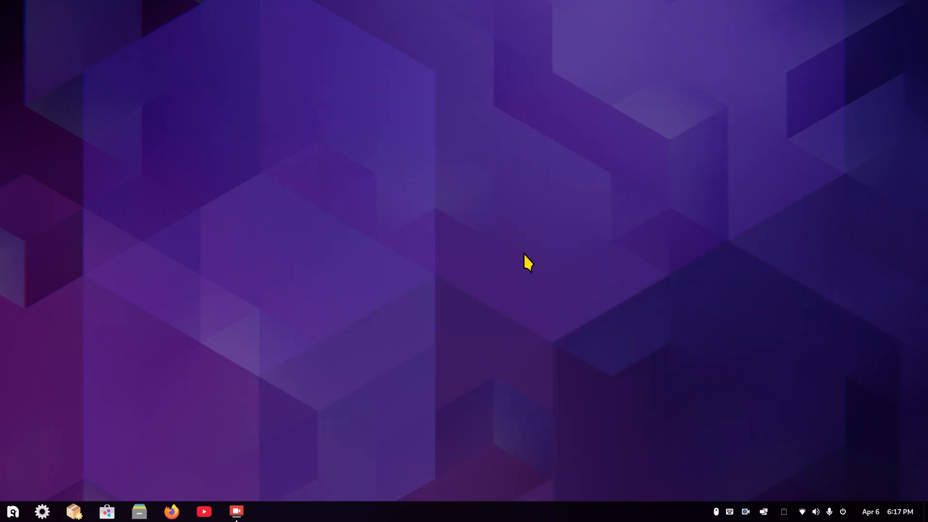
pyautogui.click(139, 511)
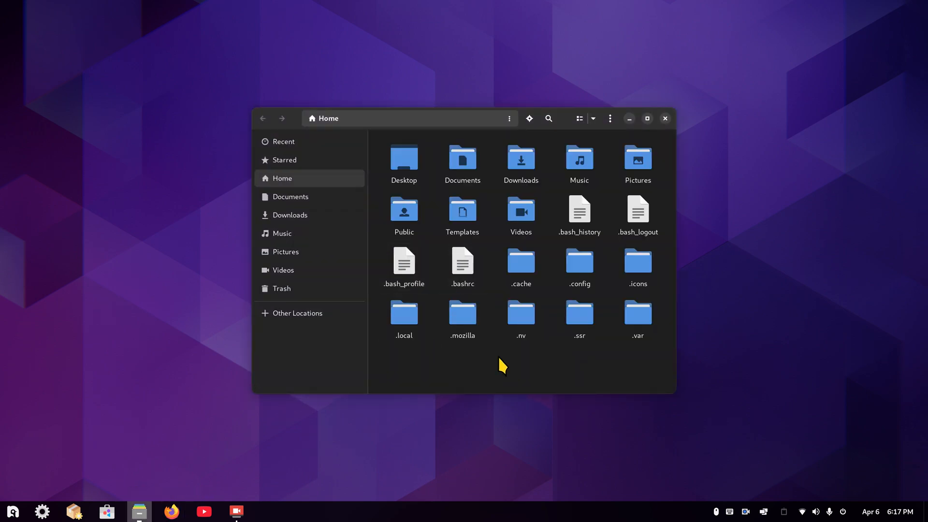
pyautogui.doubleClick(638, 265)
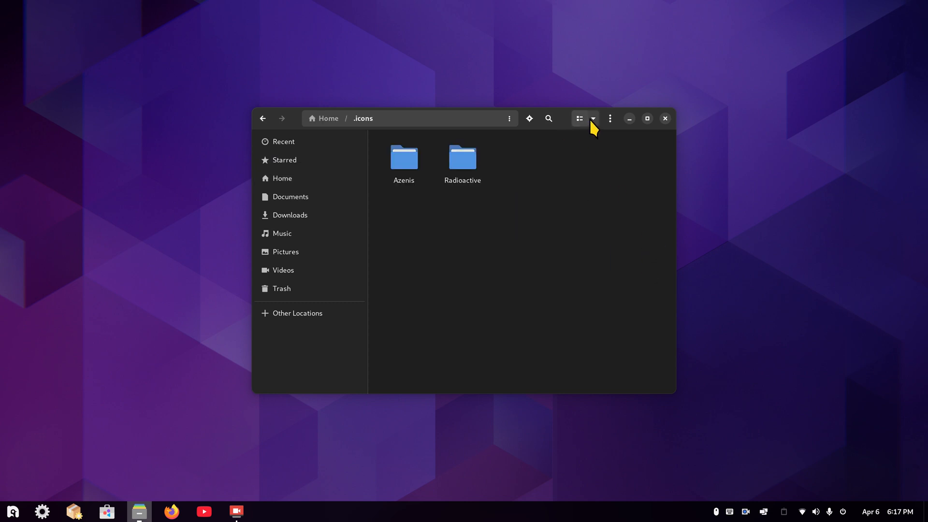
pyautogui.moveTo(562, 124); pyautogui.dragTo(759, 112)
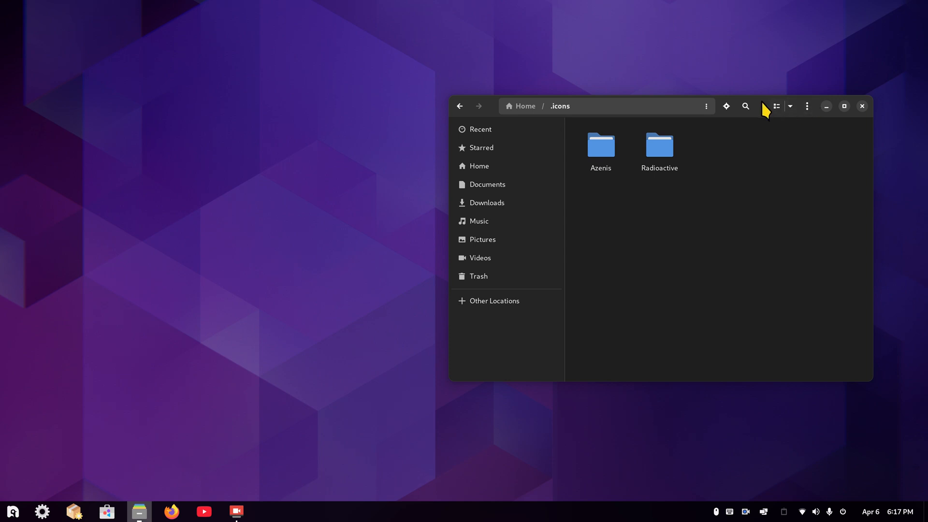
# Open a second file manager window showing Downloads, and resize and arrange it beside the .icons window without overlap
pyautogui.click(808, 106)
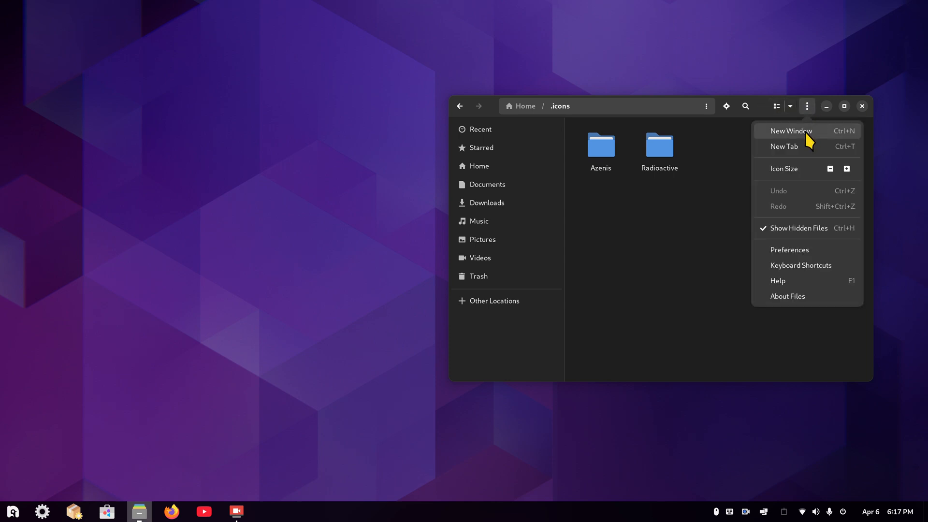
pyautogui.click(809, 132)
pyautogui.moveTo(542, 124); pyautogui.dragTo(268, 119)
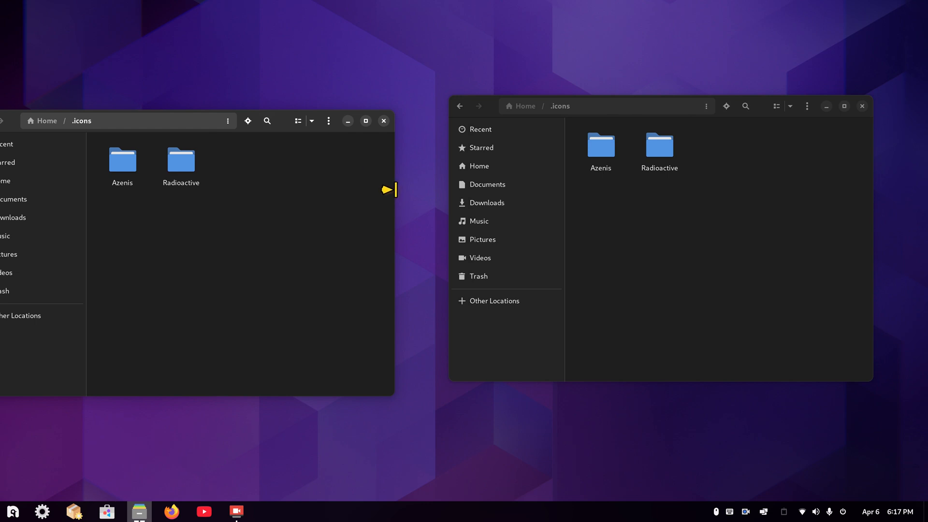
pyautogui.moveTo(395, 189); pyautogui.dragTo(269, 184)
pyautogui.moveTo(157, 126); pyautogui.dragTo(269, 119)
pyautogui.click(145, 209)
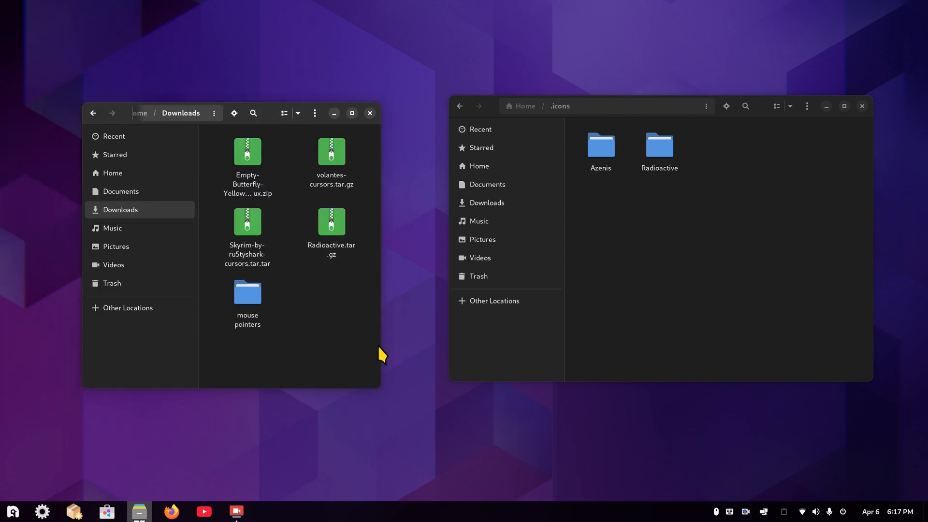
pyautogui.moveTo(383, 345); pyautogui.dragTo(433, 343)
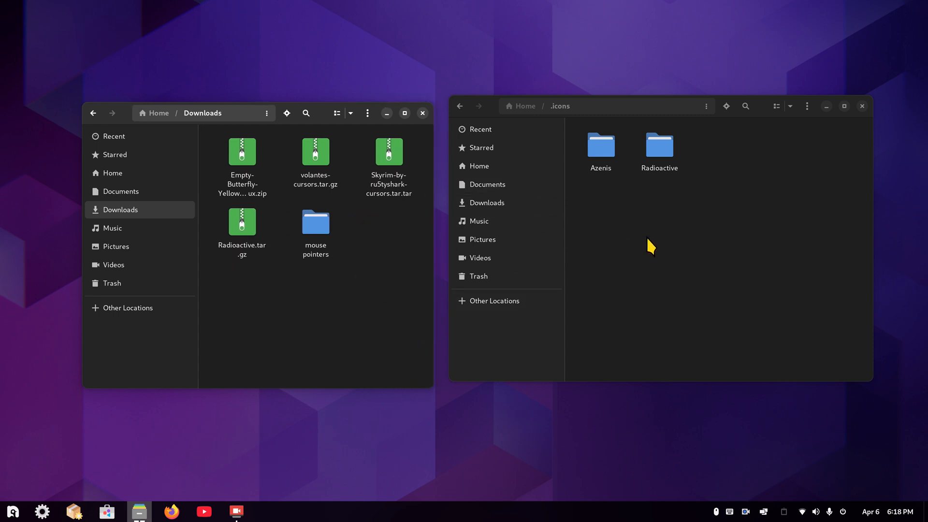
pyautogui.moveTo(764, 107); pyautogui.dragTo(794, 110)
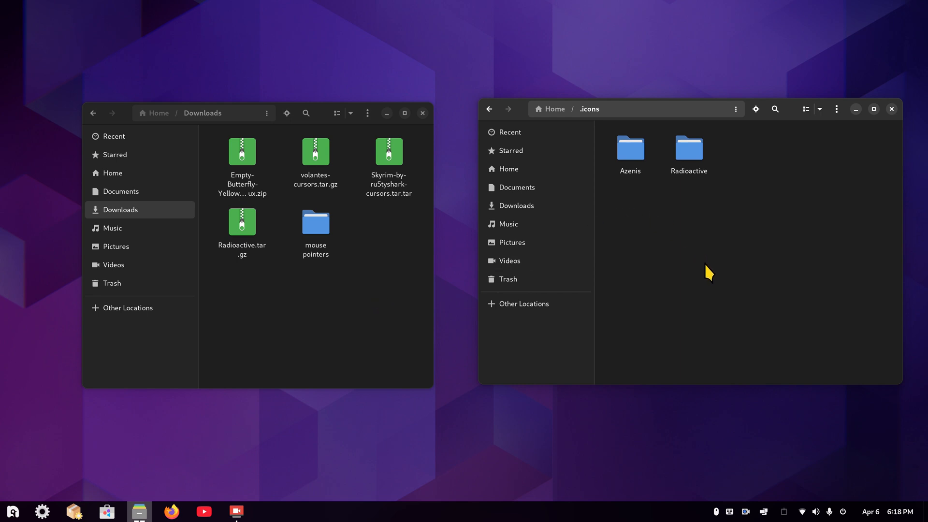
# Examine the contents of the Radioactive and Azenis theme folders in .icons, returning to .icons after each
pyautogui.doubleClick(688, 151)
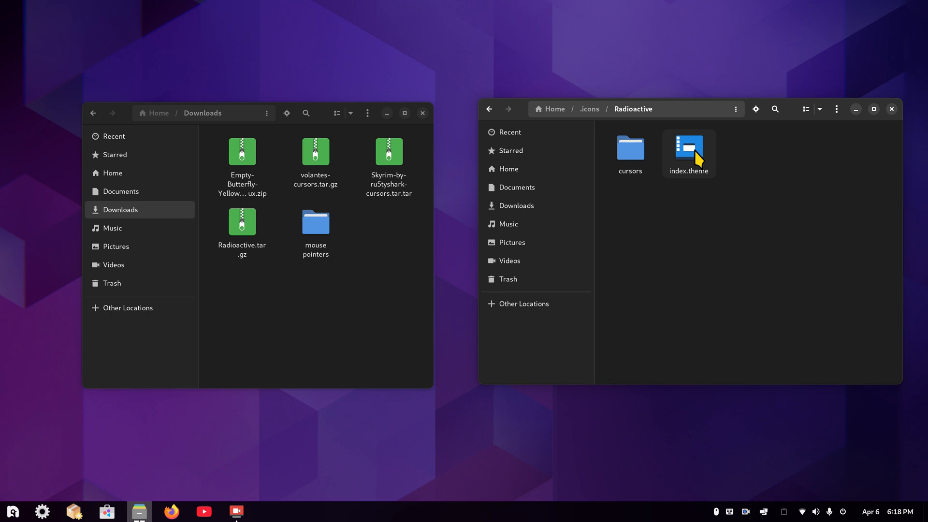
pyautogui.click(590, 110)
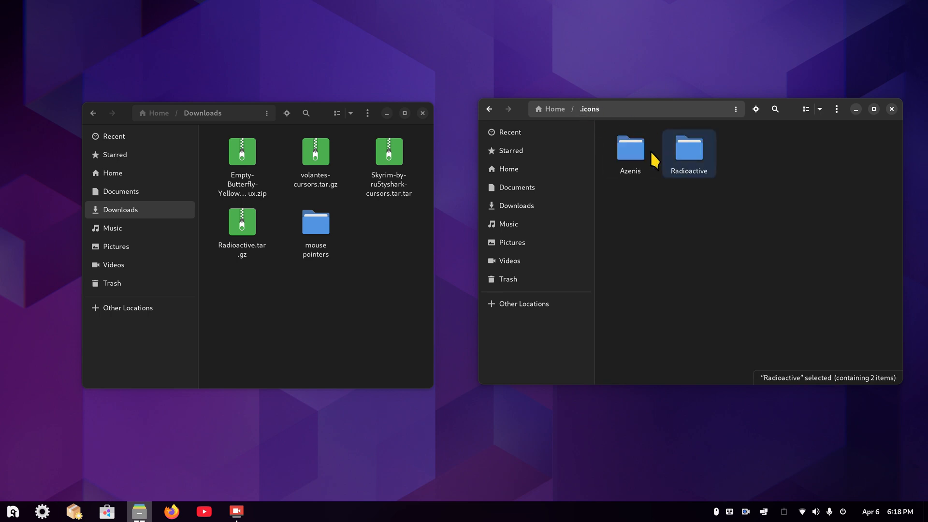
pyautogui.doubleClick(630, 155)
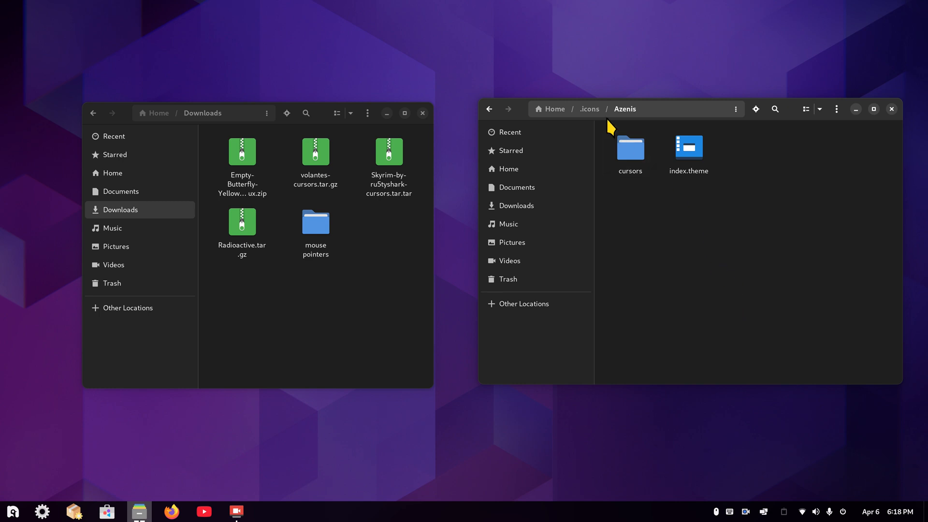
pyautogui.click(590, 112)
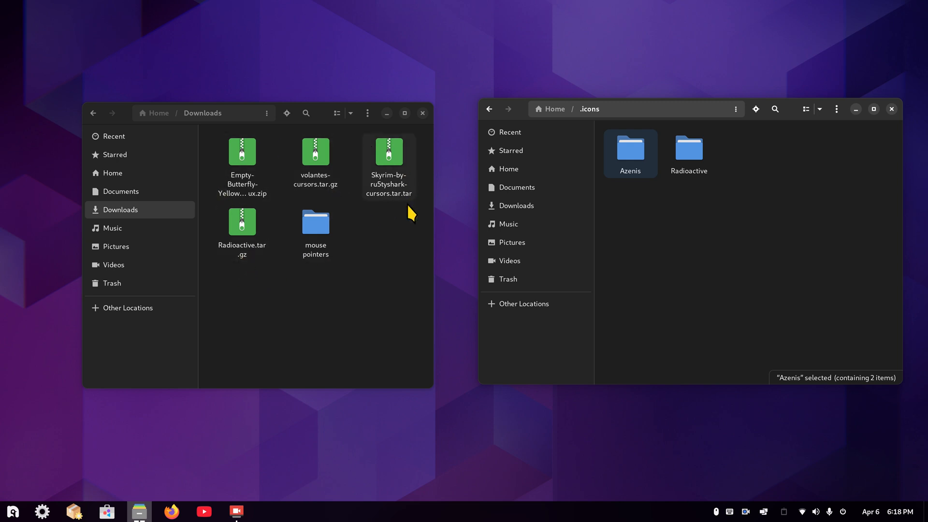
# Extract the Empty-Butterfly-Yellow zip in Downloads, check the extracted folder's contents, and move that folder into .icons
pyautogui.rightClick(243, 155)
pyautogui.click(295, 176)
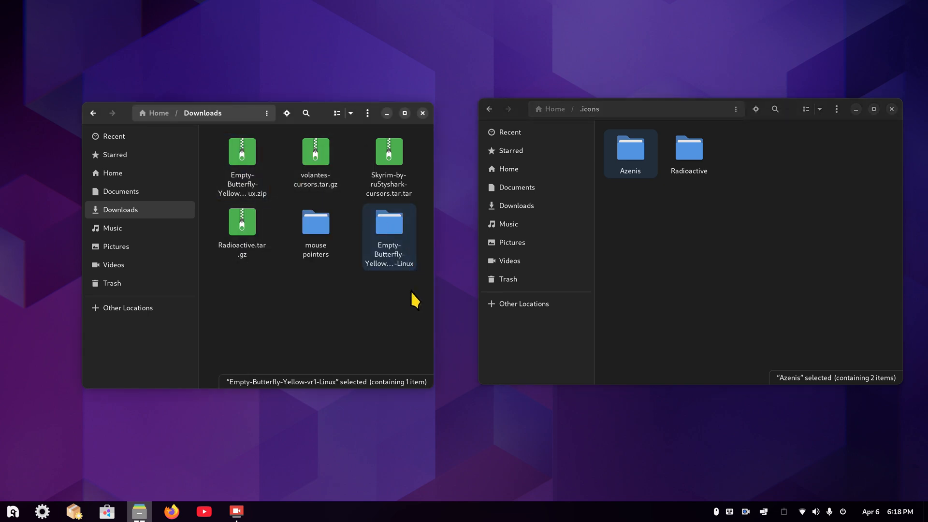
pyautogui.click(376, 304)
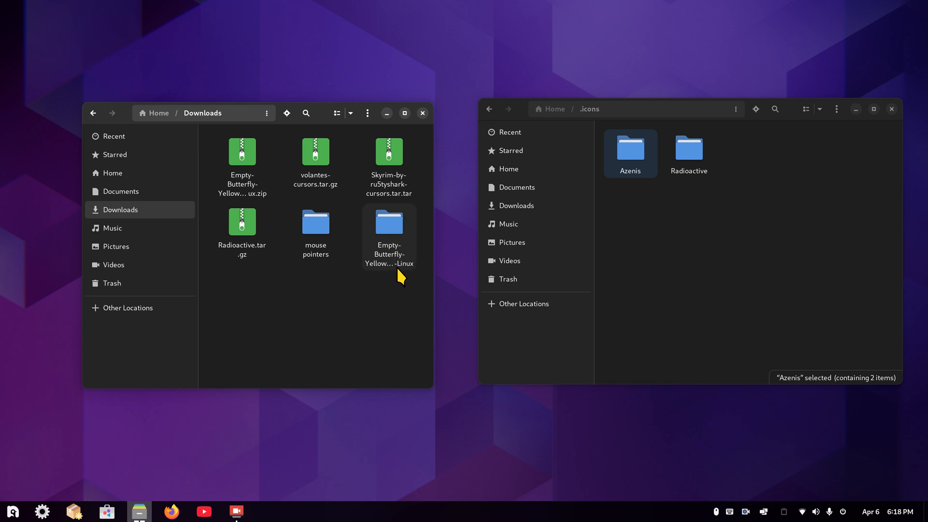
pyautogui.doubleClick(385, 232)
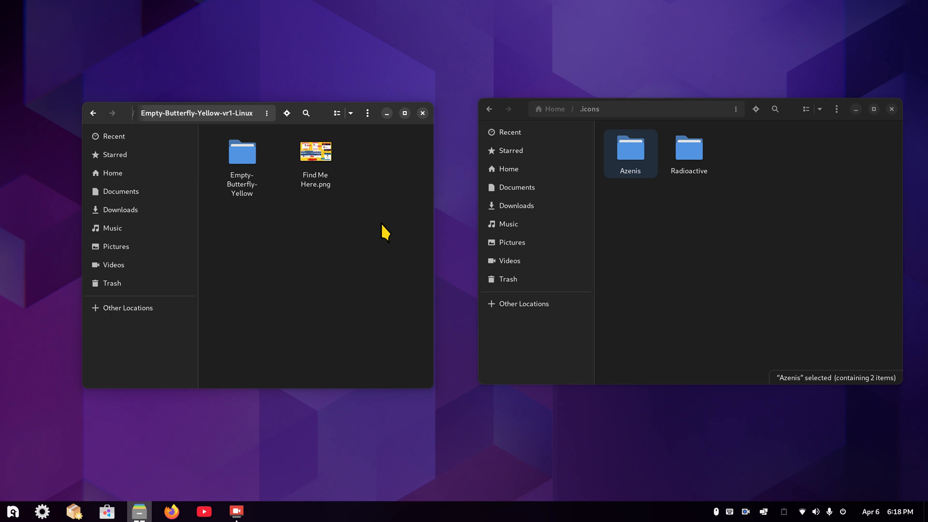
pyautogui.click(94, 113)
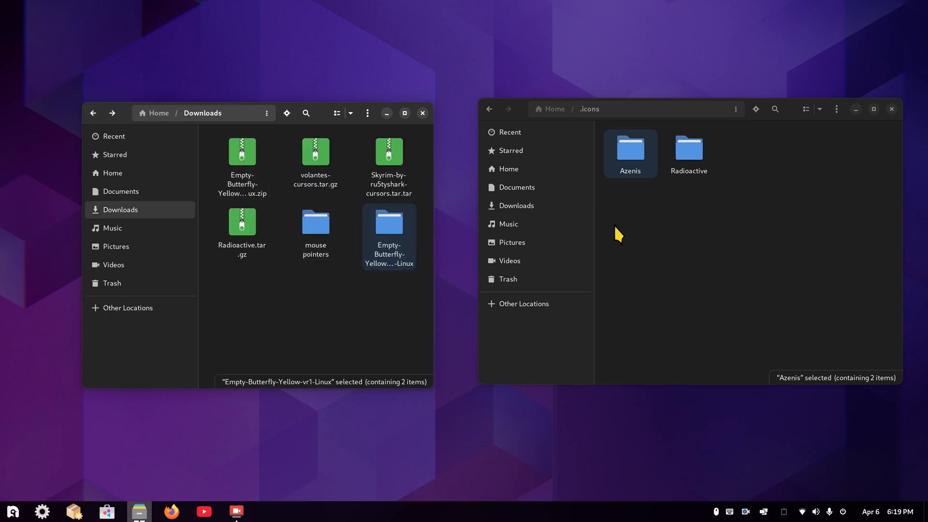
pyautogui.moveTo(384, 222); pyautogui.dragTo(730, 260)
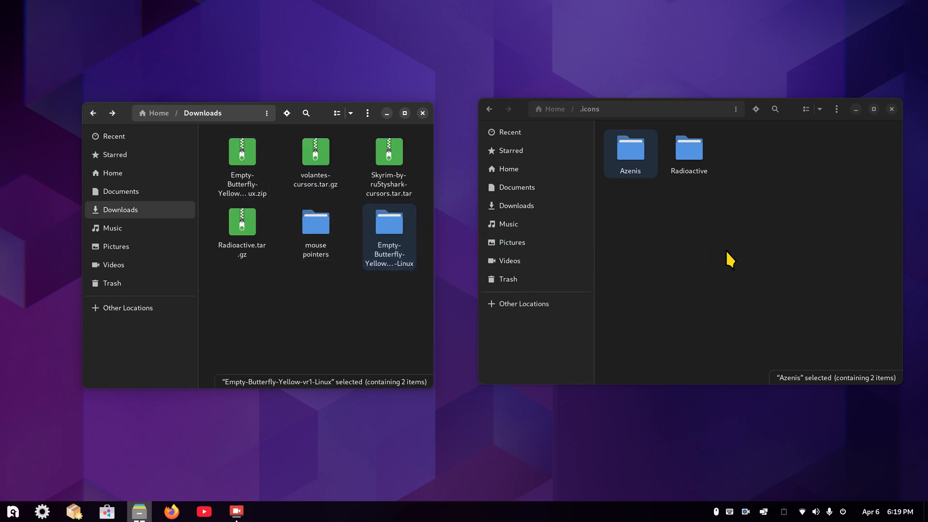
pyautogui.click(684, 242)
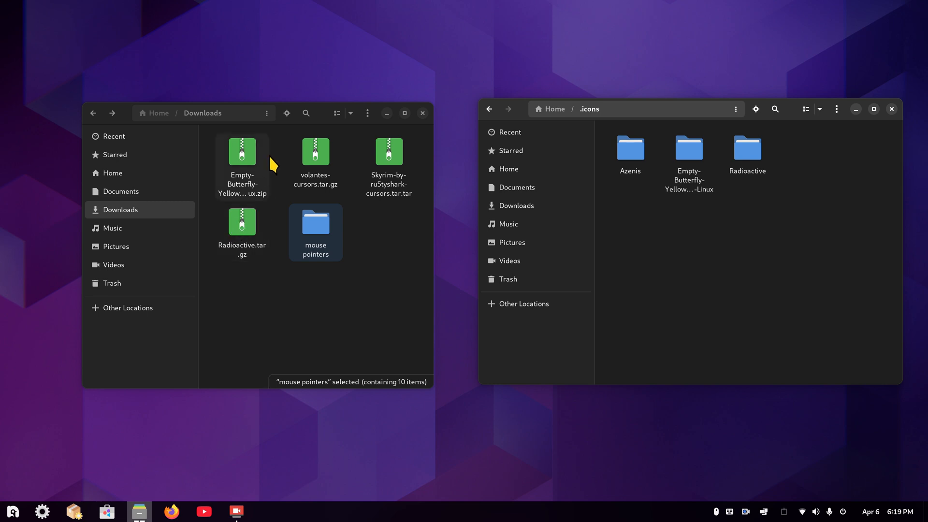
# Extract Radioactive.tar.gz in Downloads and inspect the extracted folder, returning to Downloads
pyautogui.rightClick(242, 220)
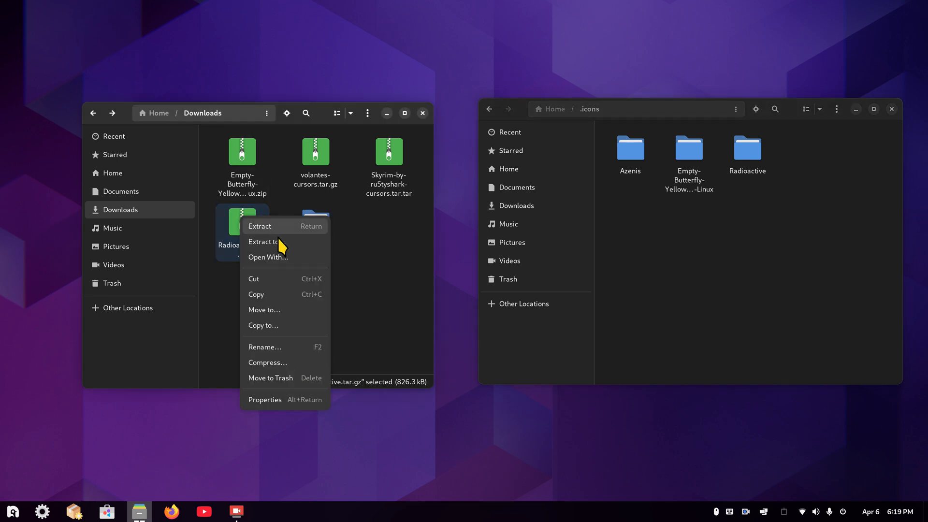
pyautogui.press('Return')
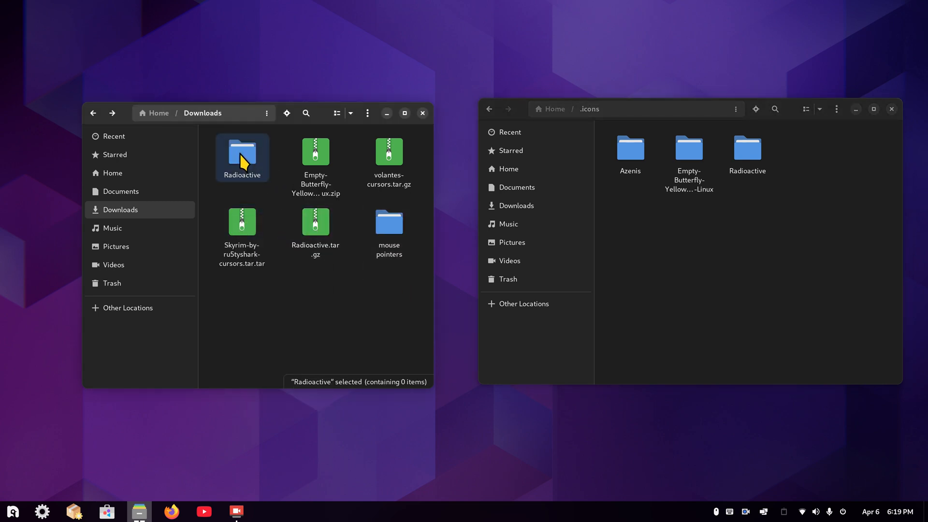
pyautogui.doubleClick(240, 155)
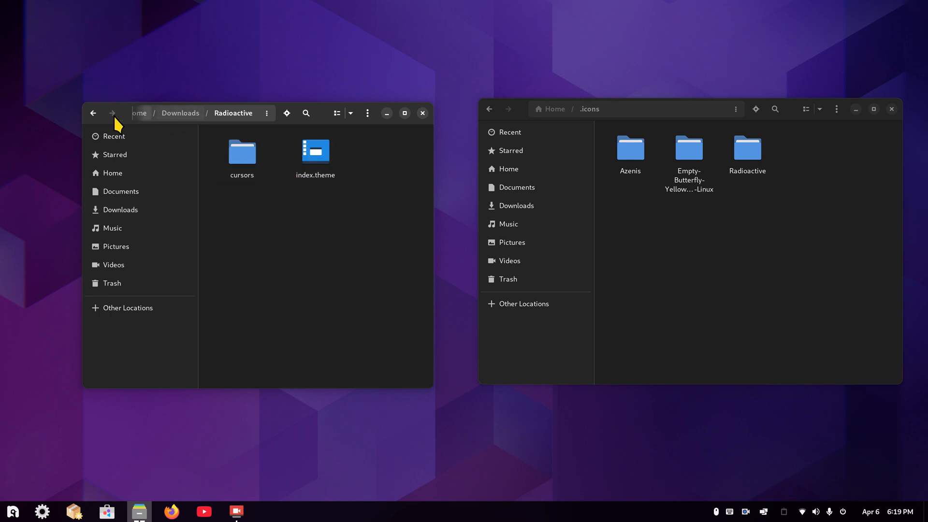
pyautogui.click(94, 113)
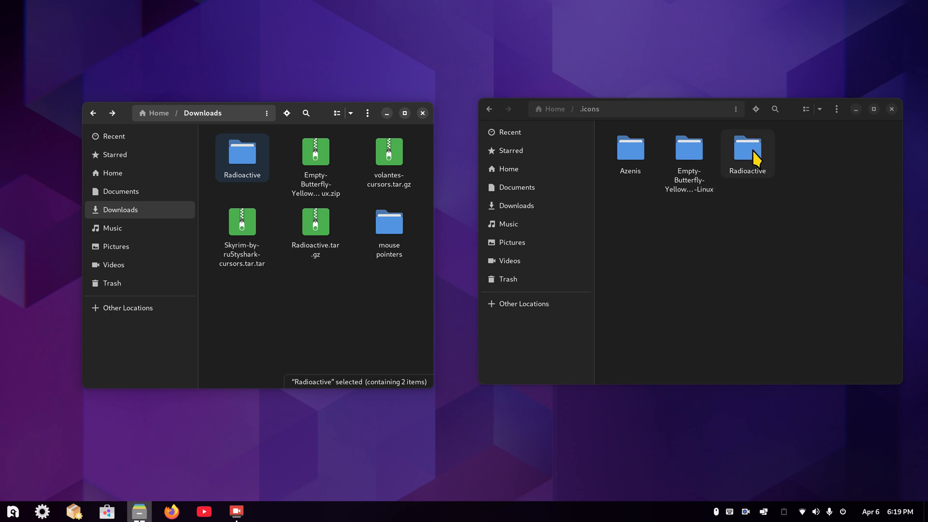
# Delete the extracted Radioactive folder and the Empty-Butterfly-Yellow zip from Downloads, and look inside the mouse pointers folder
pyautogui.click(289, 144)
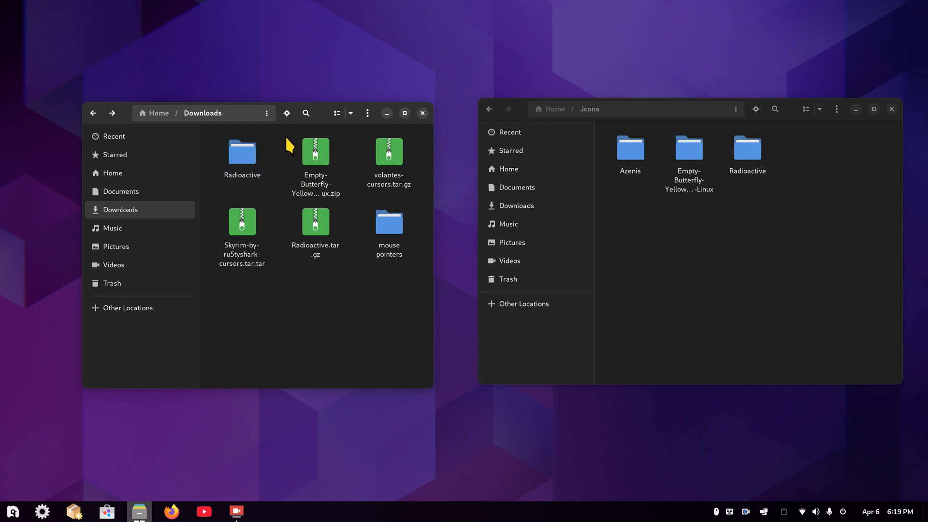
pyautogui.moveTo(288, 144); pyautogui.dragTo(229, 173)
pyautogui.press('Delete')
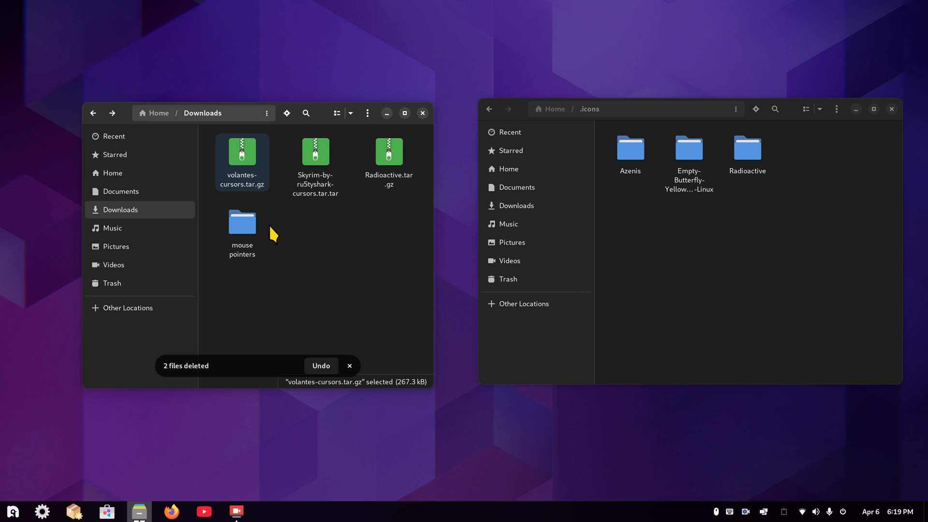
pyautogui.doubleClick(243, 231)
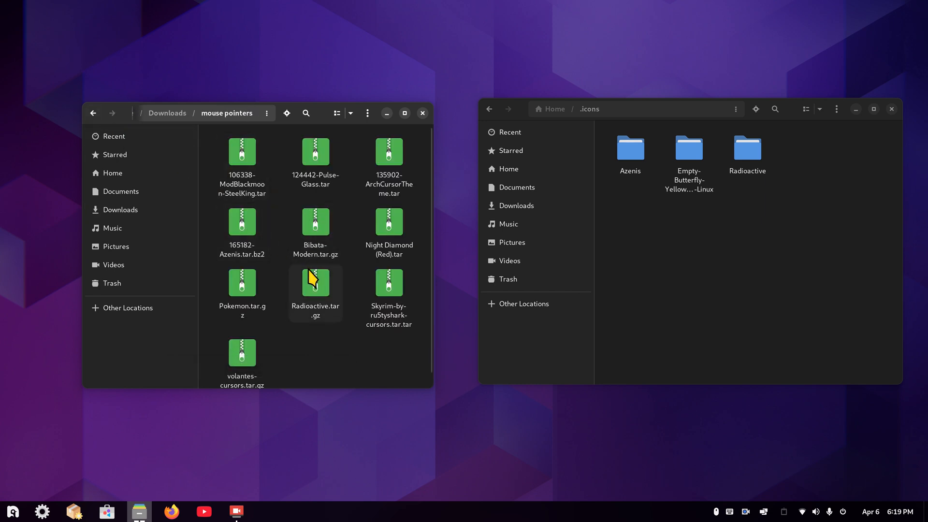
pyautogui.click(94, 114)
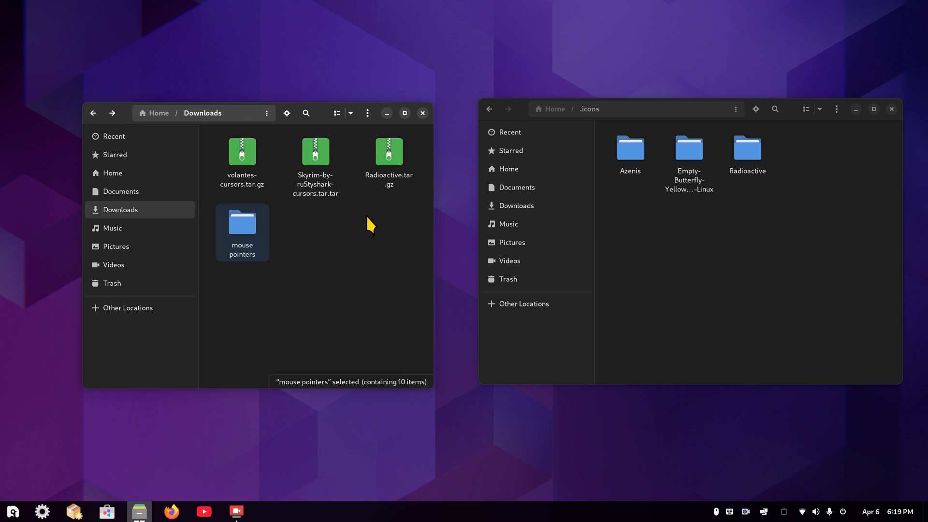
# Extract Skyrim-by-ru5tyshark-cursors.tar.tar in Downloads, inspect the extracted folder, and move it into .icons
pyautogui.rightClick(317, 151)
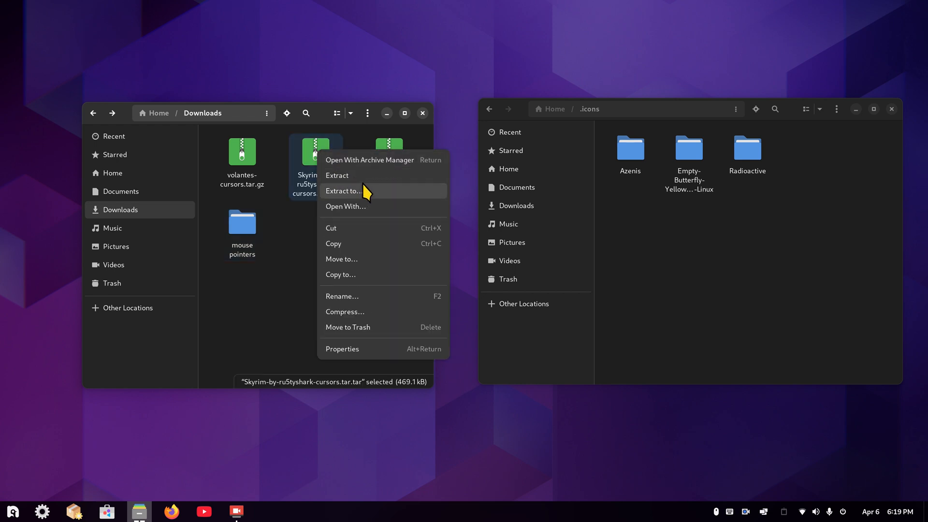
pyautogui.click(363, 186)
pyautogui.doubleClick(324, 229)
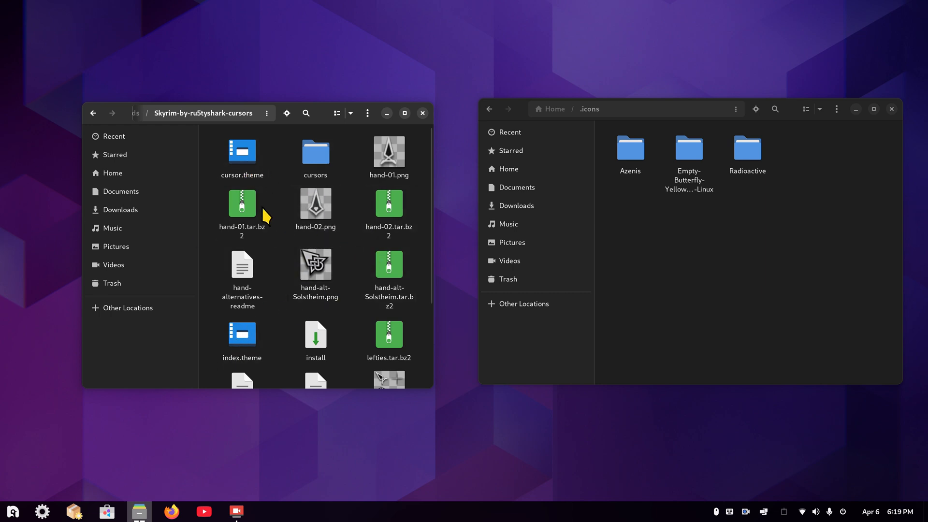
pyautogui.click(93, 113)
pyautogui.moveTo(335, 216); pyautogui.dragTo(686, 261)
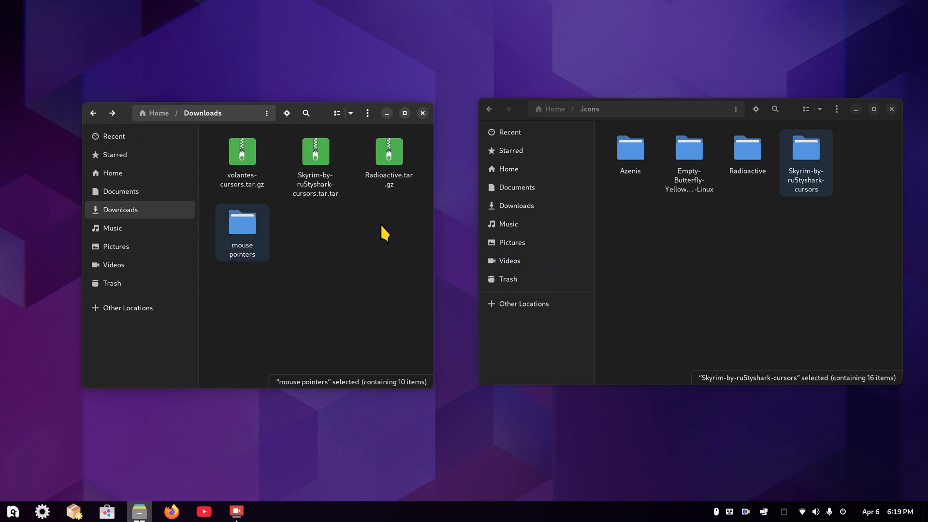
# Extract volantes-cursors.tar.gz in Downloads, check the folder nested inside the result, and move the extracted volantes-cursors folder into .icons
pyautogui.click(244, 160)
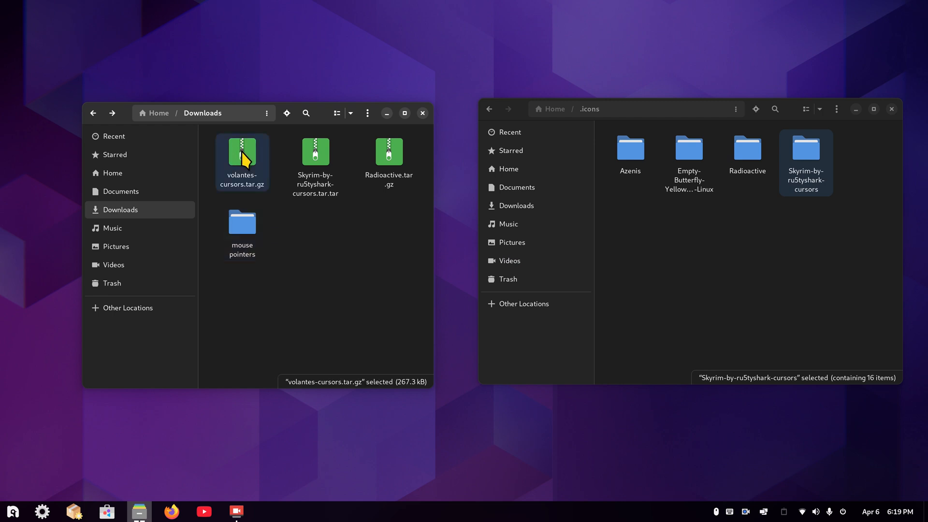
pyautogui.rightClick(242, 152)
pyautogui.click(275, 161)
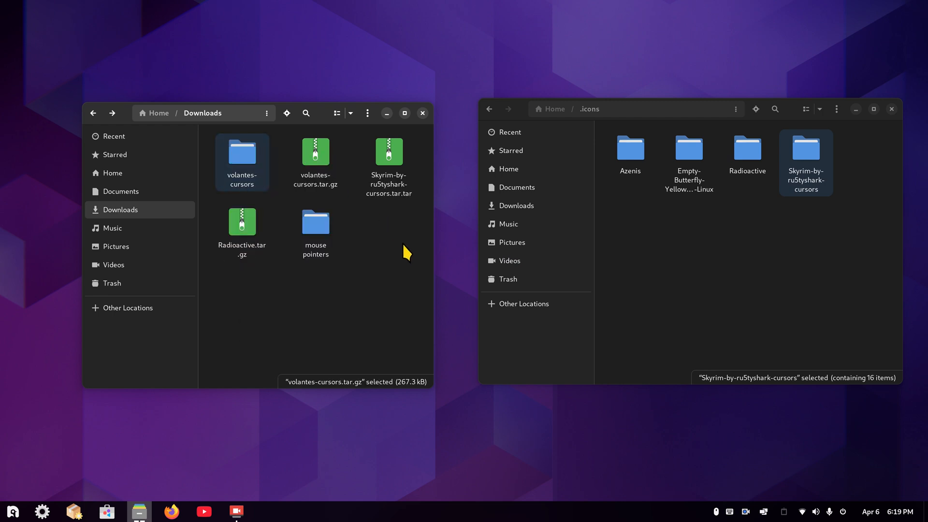
pyautogui.doubleClick(247, 155)
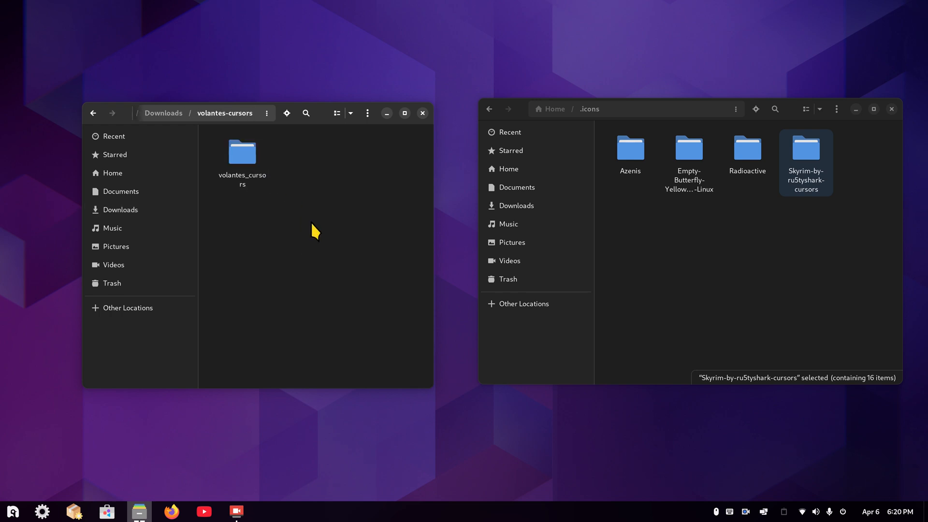
pyautogui.click(93, 113)
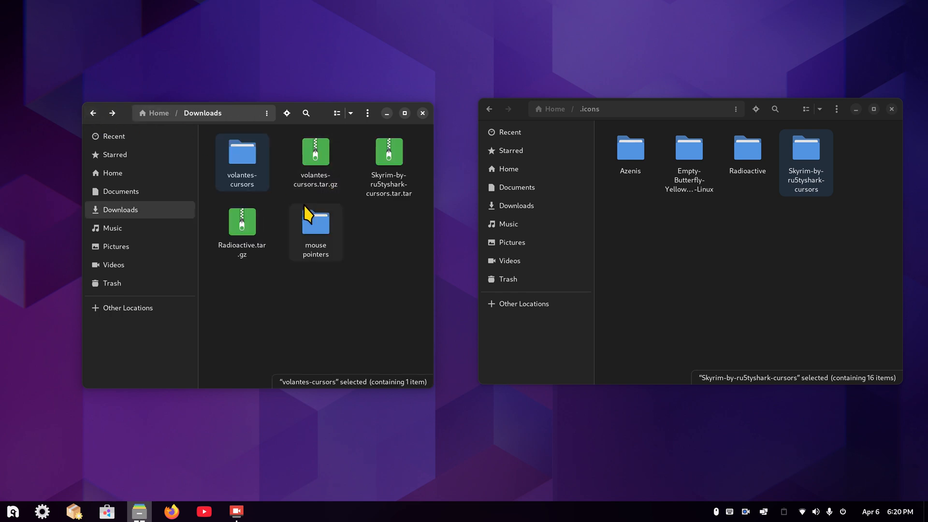
pyautogui.doubleClick(250, 163)
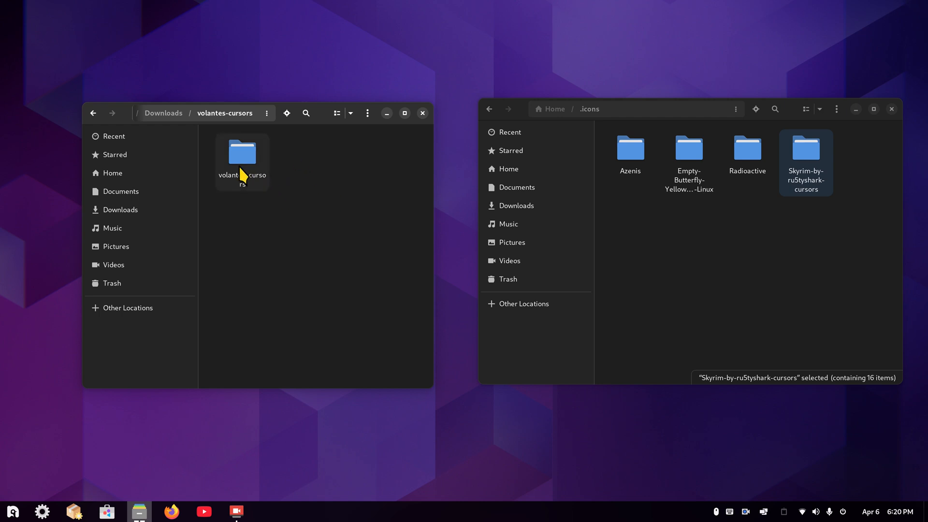
pyautogui.click(93, 113)
pyautogui.moveTo(243, 159); pyautogui.dragTo(737, 277)
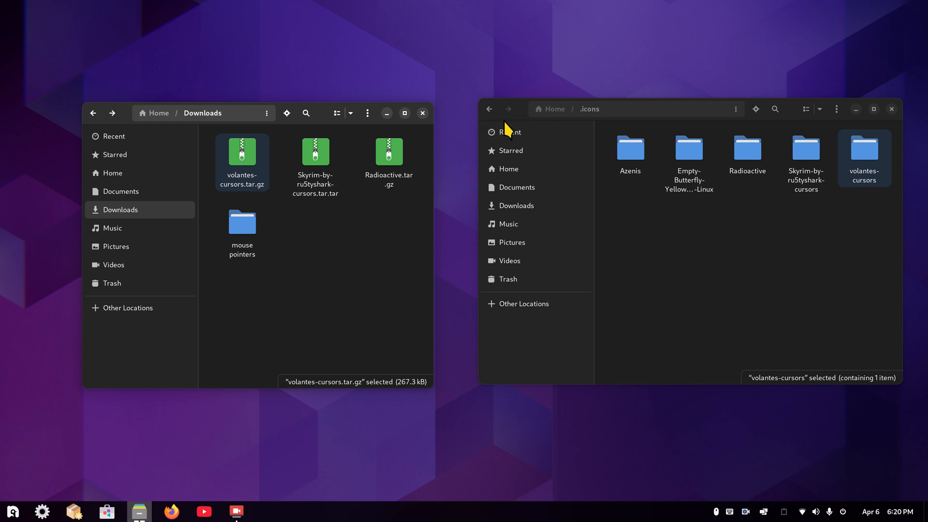
# Minimize the Downloads window and move the .icons window toward the desktop's center, with Tweaks opened below its theme folders
pyautogui.click(386, 113)
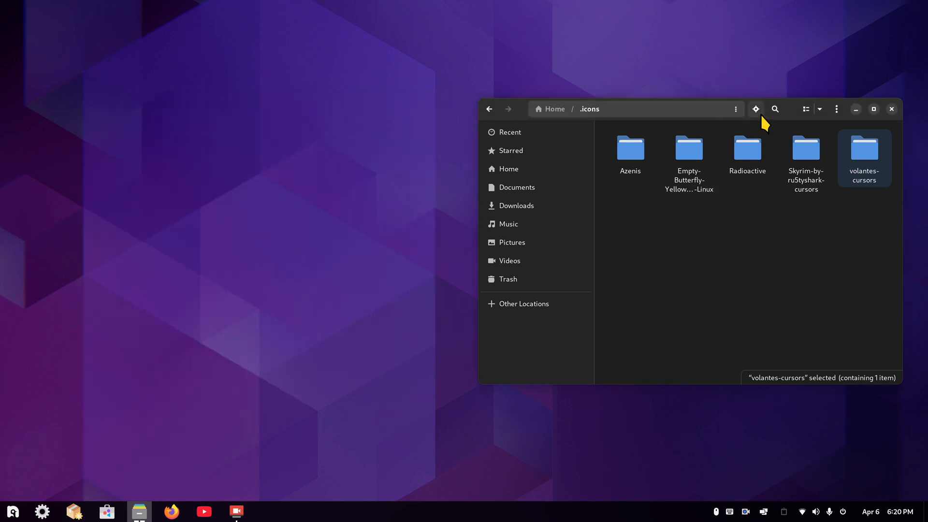
pyautogui.moveTo(788, 113); pyautogui.dragTo(604, 118)
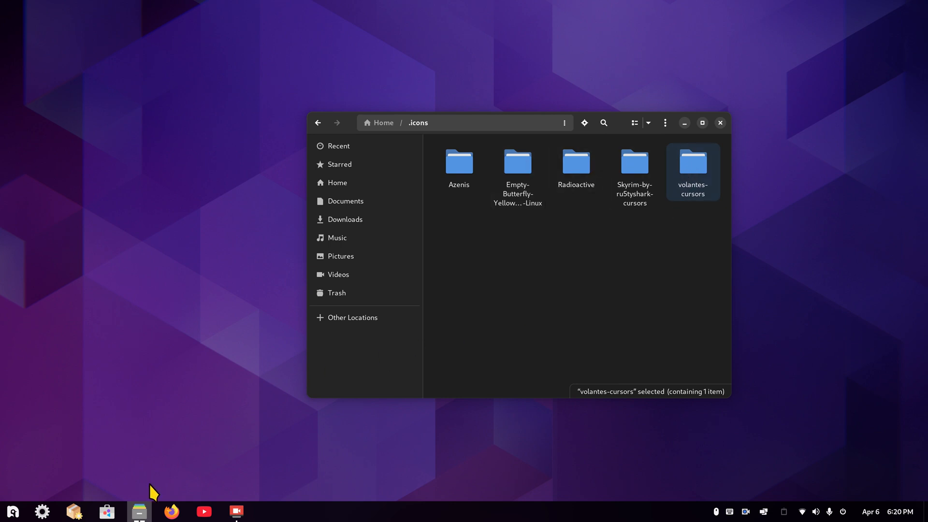
pyautogui.click(12, 510)
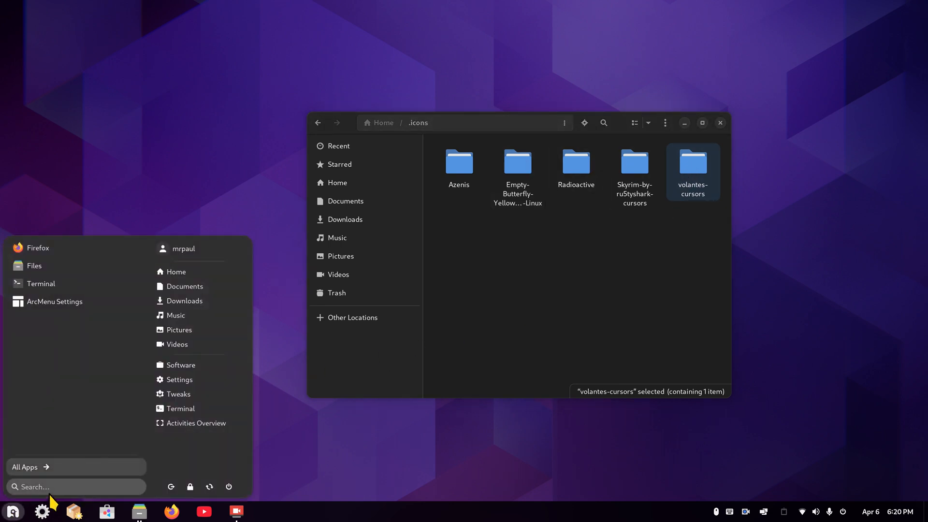
pyautogui.write('tw')
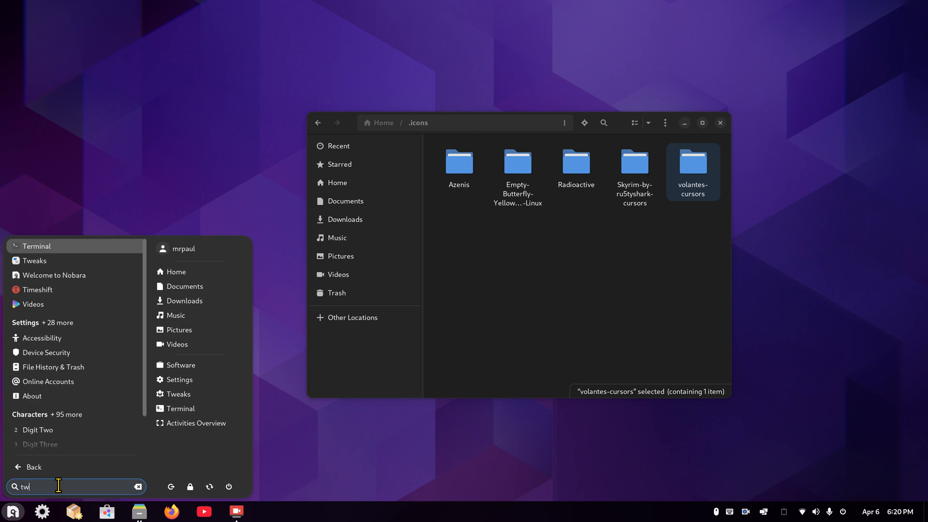
pyautogui.write('e')
pyautogui.click(76, 255)
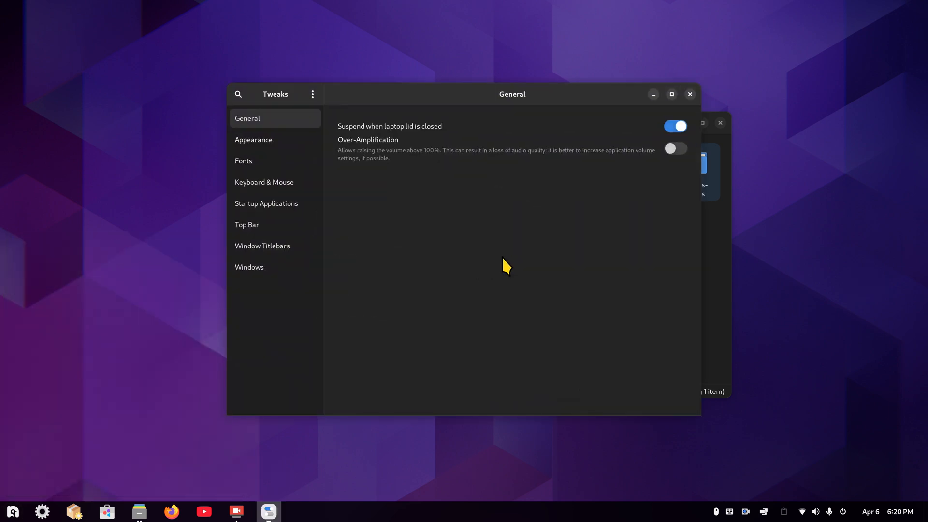
pyautogui.moveTo(570, 102); pyautogui.dragTo(645, 233)
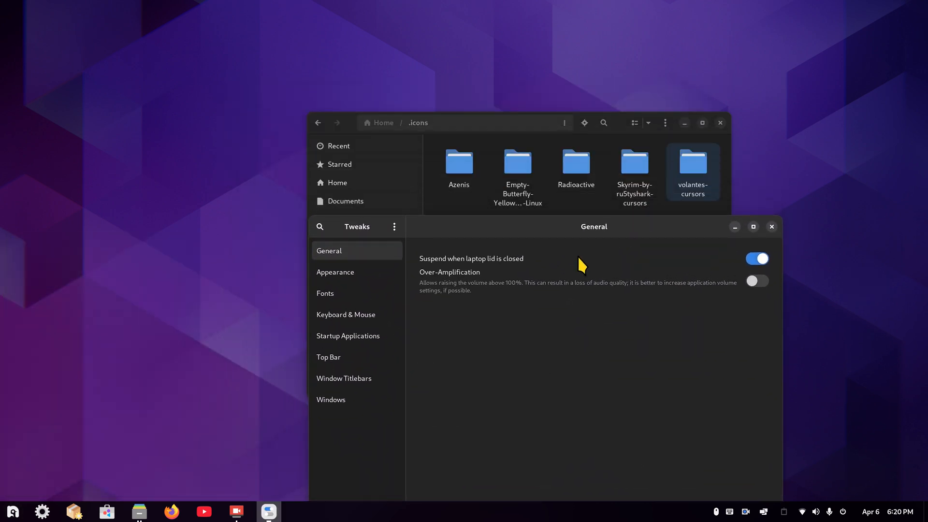
# Set the cursor theme to Azenis in the Appearance settings of Tweaks
pyautogui.click(366, 274)
pyautogui.click(727, 279)
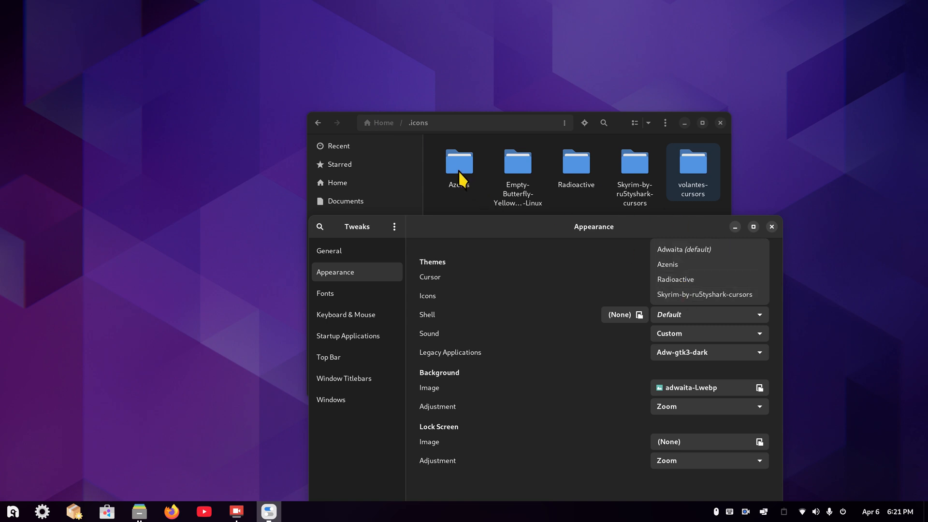
pyautogui.click(675, 264)
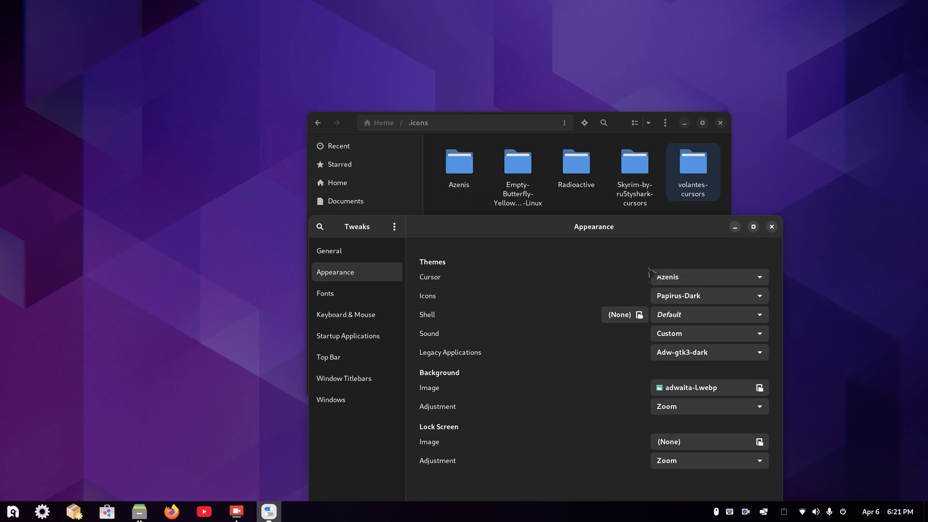
# Try the Radioactive cursor theme, switch the cursor to Skyrim-by-ru5tyshark-cursors, and close Tweaks
pyautogui.click(686, 277)
pyautogui.click(682, 291)
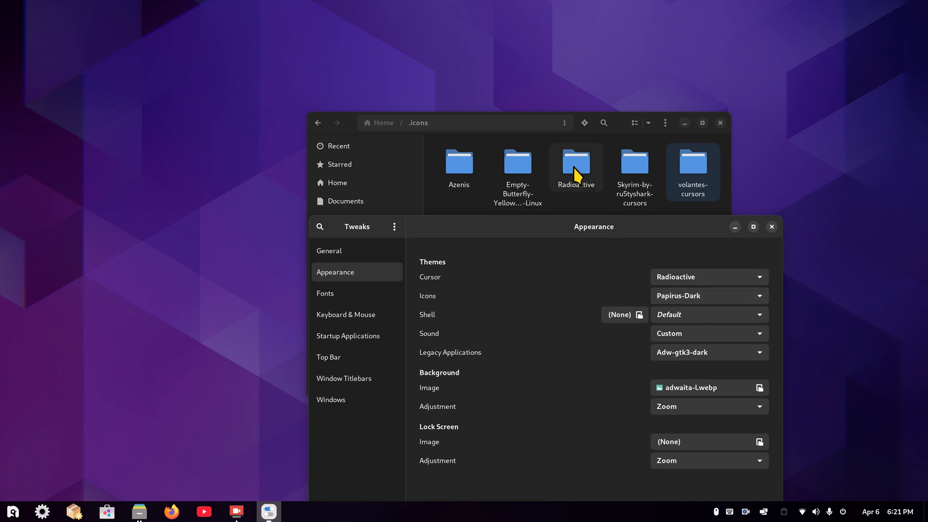
pyautogui.click(688, 278)
pyautogui.click(686, 297)
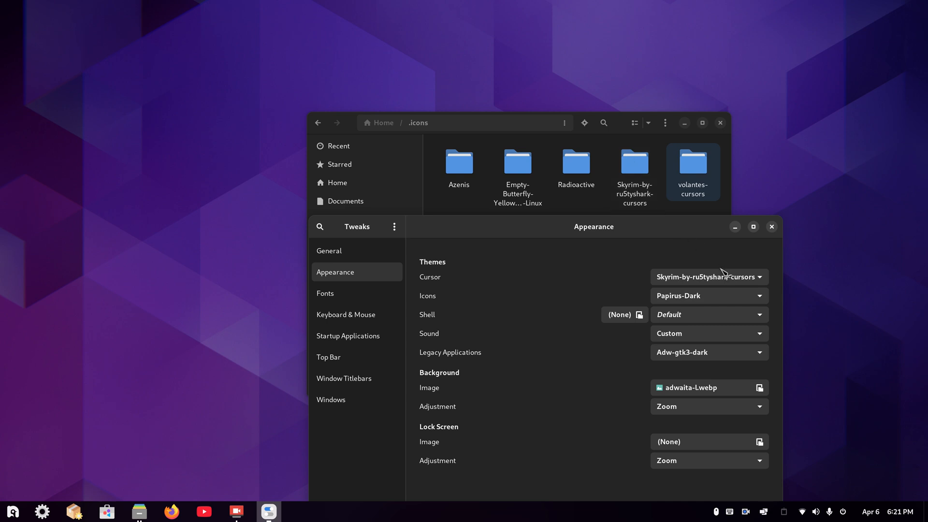
pyautogui.click(737, 286)
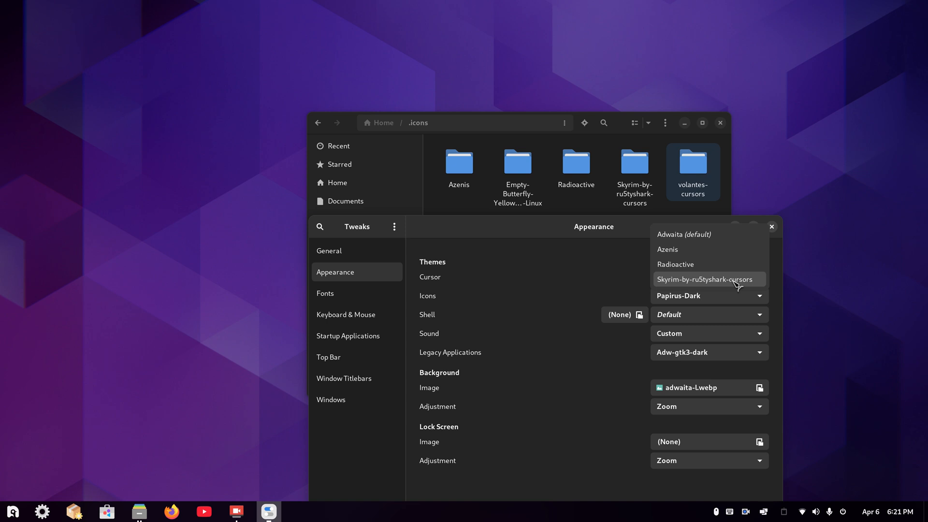
pyautogui.click(737, 281)
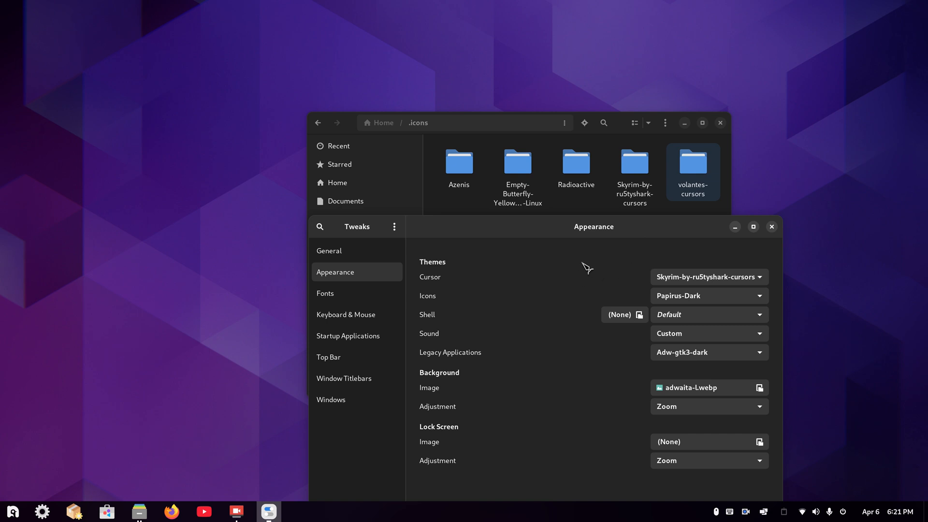
pyautogui.moveTo(531, 233); pyautogui.dragTo(494, 138)
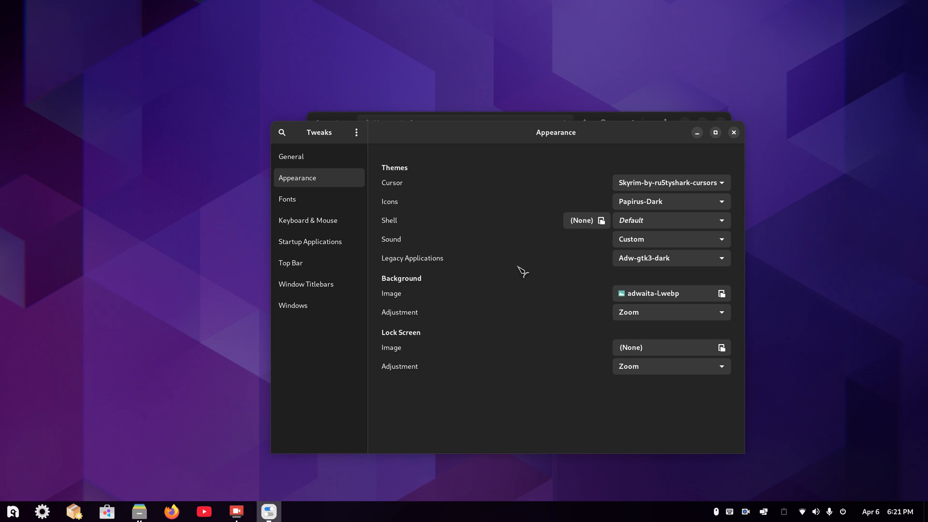
pyautogui.click(734, 133)
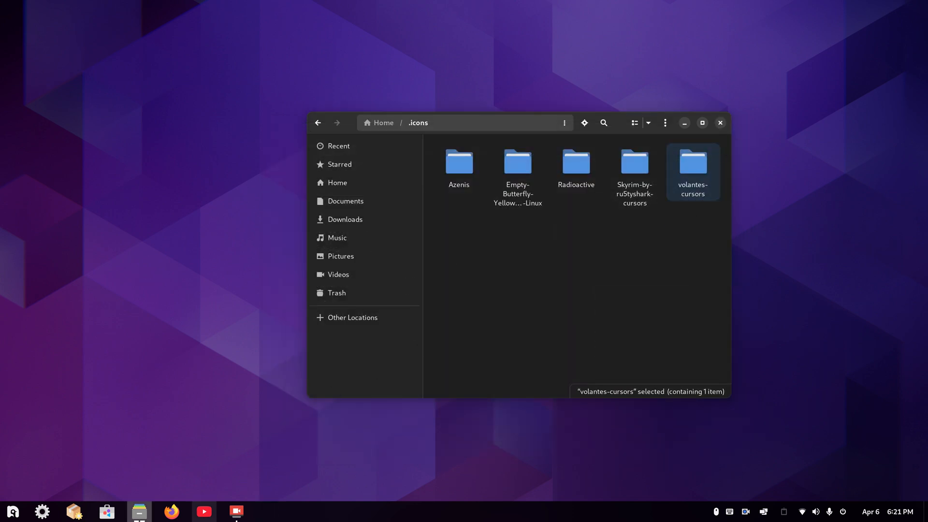
# Compare the Default and Largest cursor sizes in the Accessibility settings of Settings, leaving Largest selected, and close the window
pyautogui.click(48, 516)
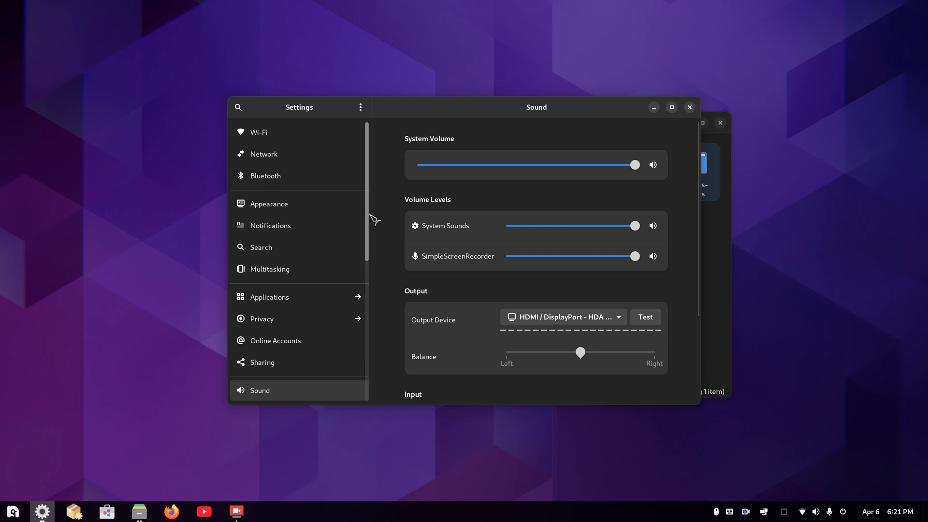
pyautogui.scroll(-10, 369, 242)
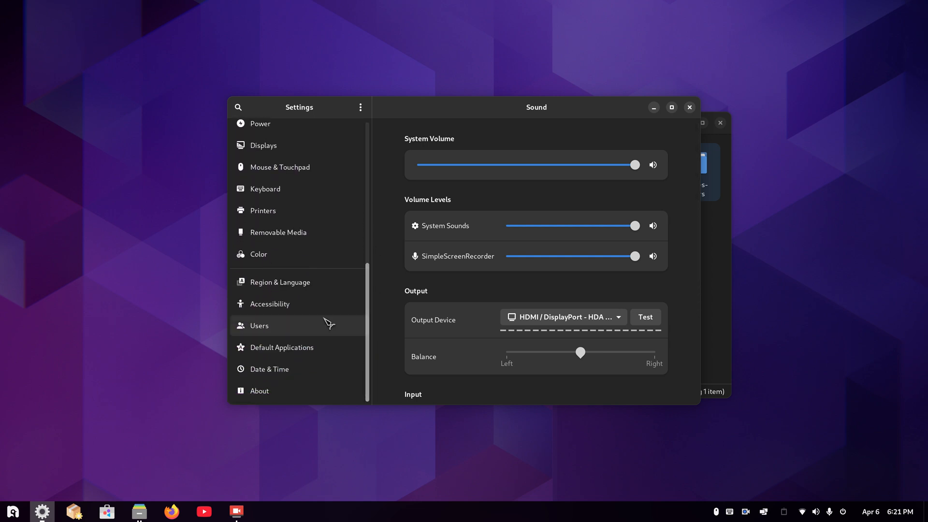
pyautogui.click(264, 308)
pyautogui.click(460, 334)
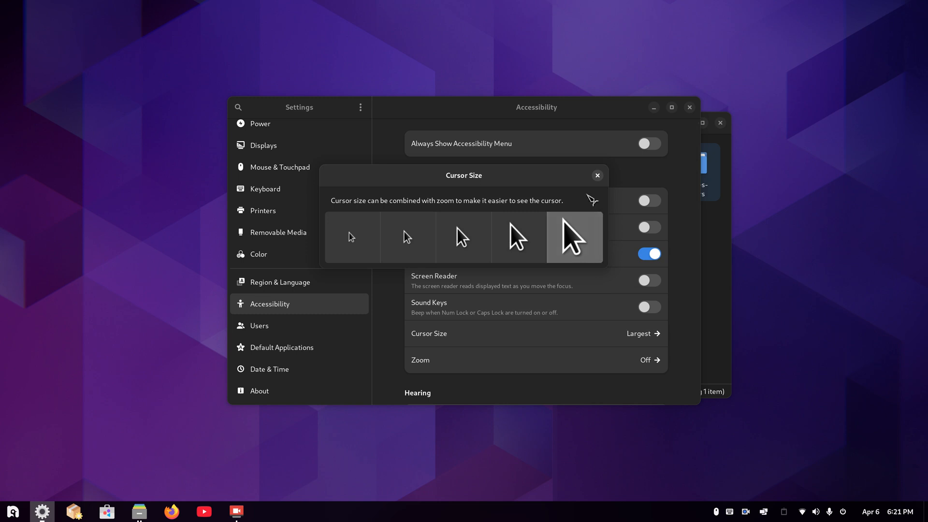
pyautogui.click(360, 236)
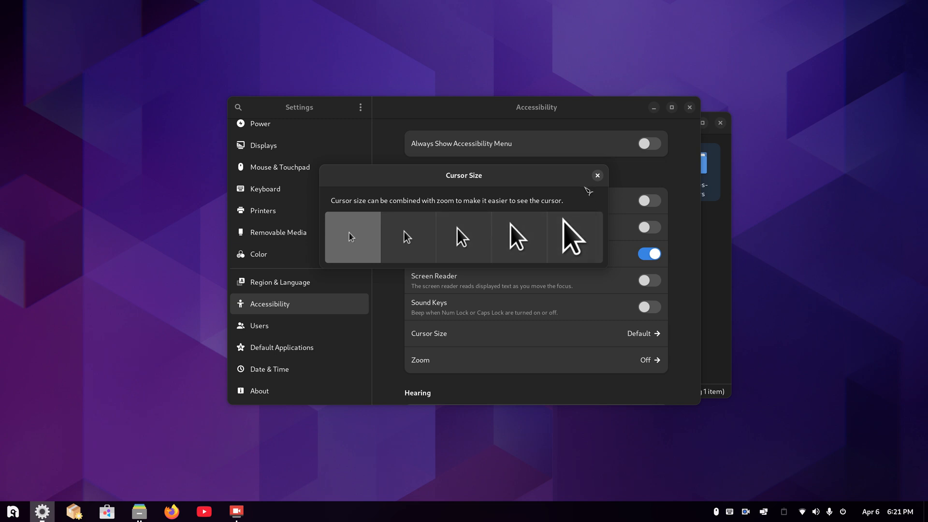
pyautogui.click(586, 235)
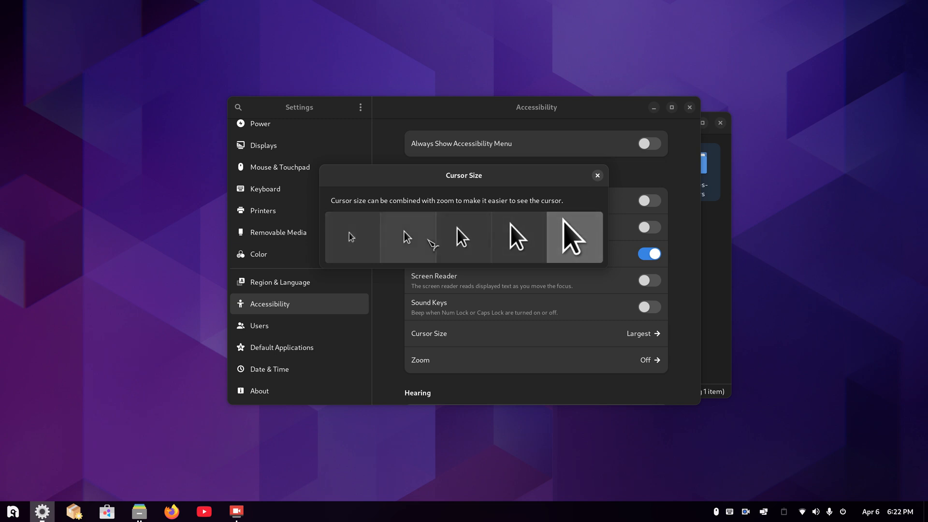
pyautogui.click(371, 240)
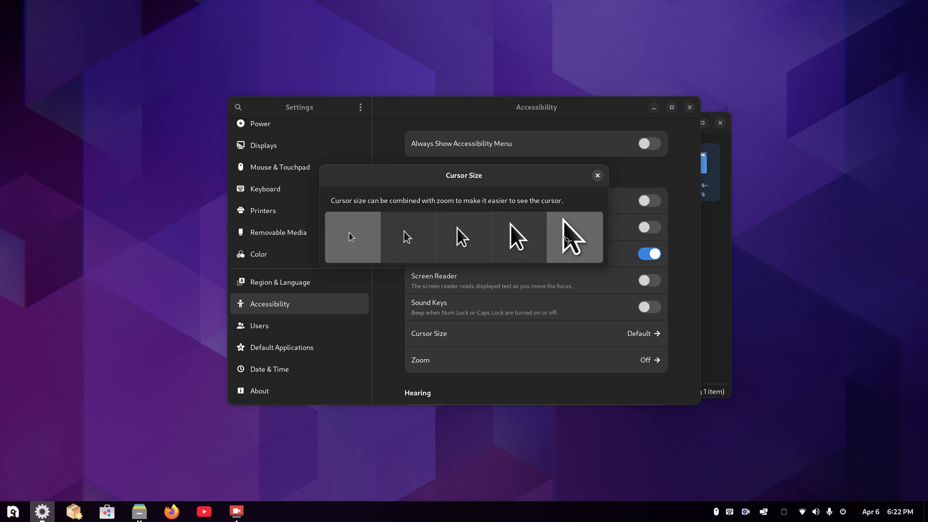
pyautogui.click(566, 236)
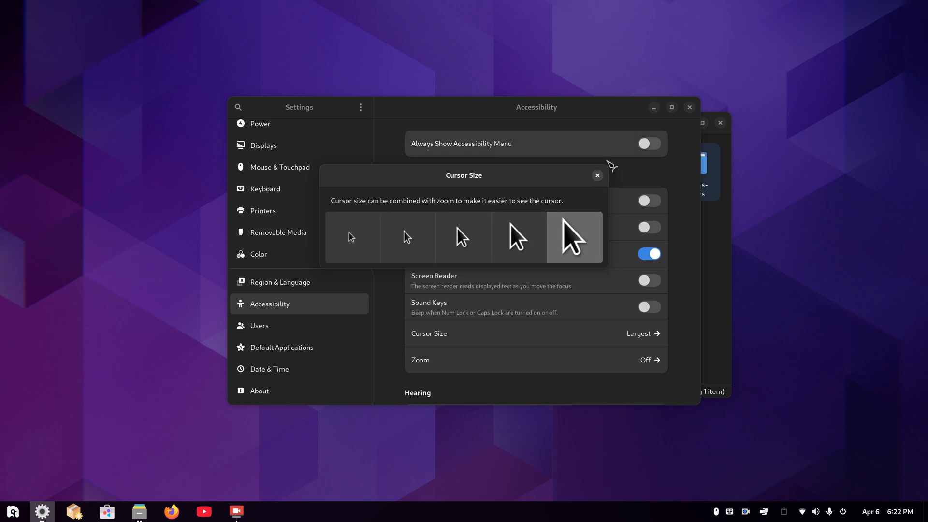
pyautogui.click(597, 175)
pyautogui.moveTo(610, 109); pyautogui.dragTo(647, 167)
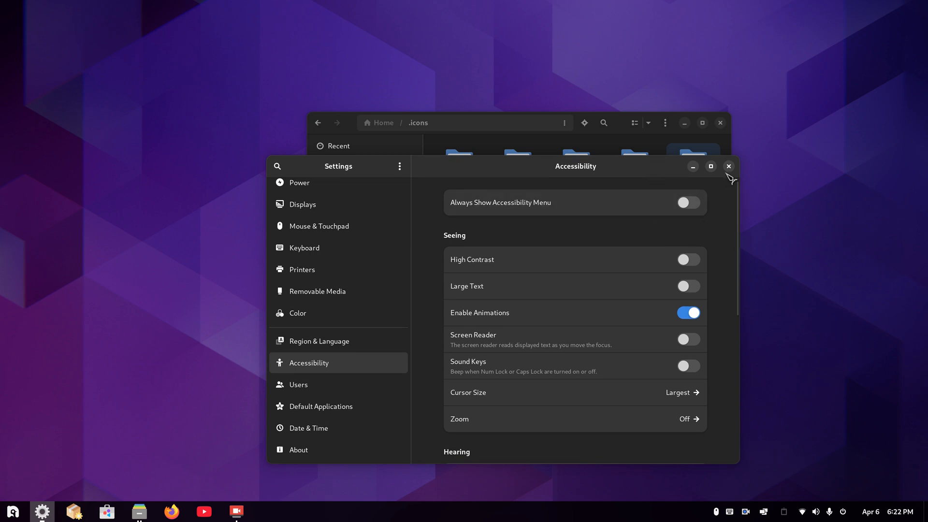
pyautogui.click(728, 166)
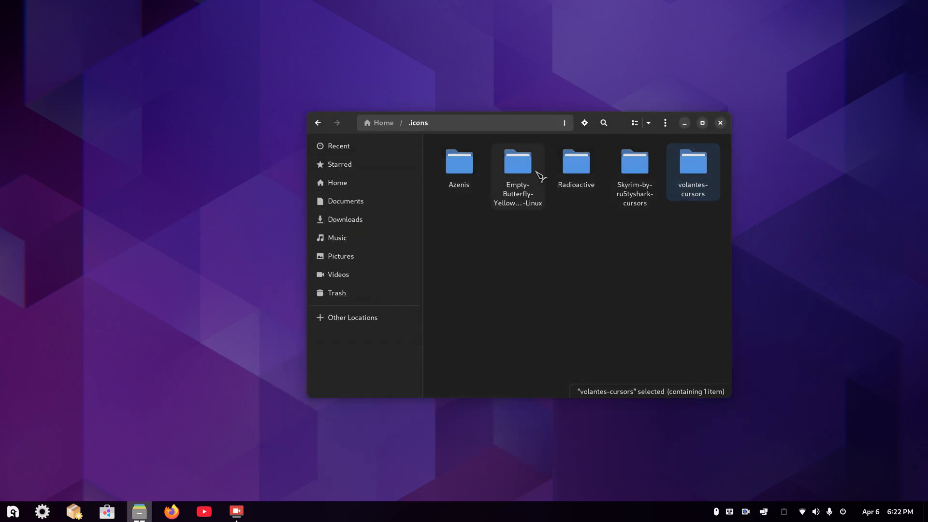
# Reopen Tweaks, set the cursor theme to Radioactive in its Appearance settings, and close it
pyautogui.click(13, 511)
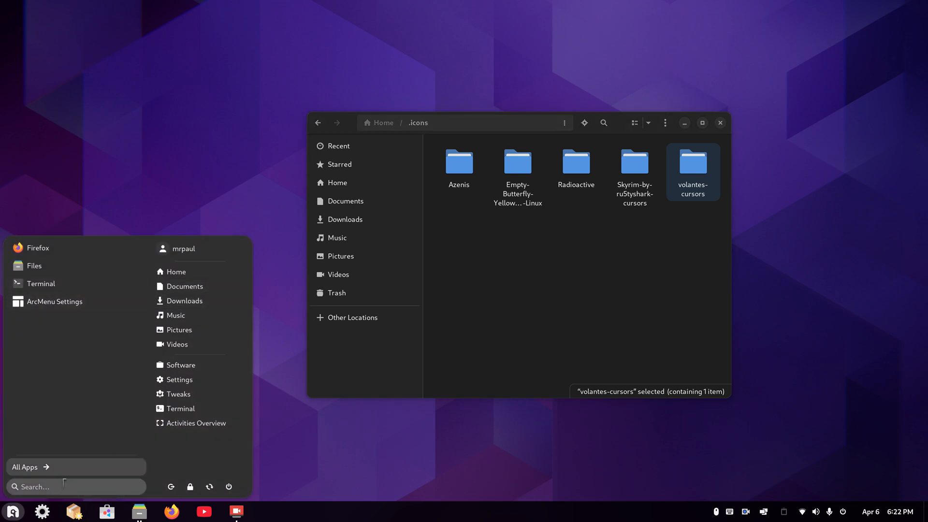
pyautogui.click(64, 485)
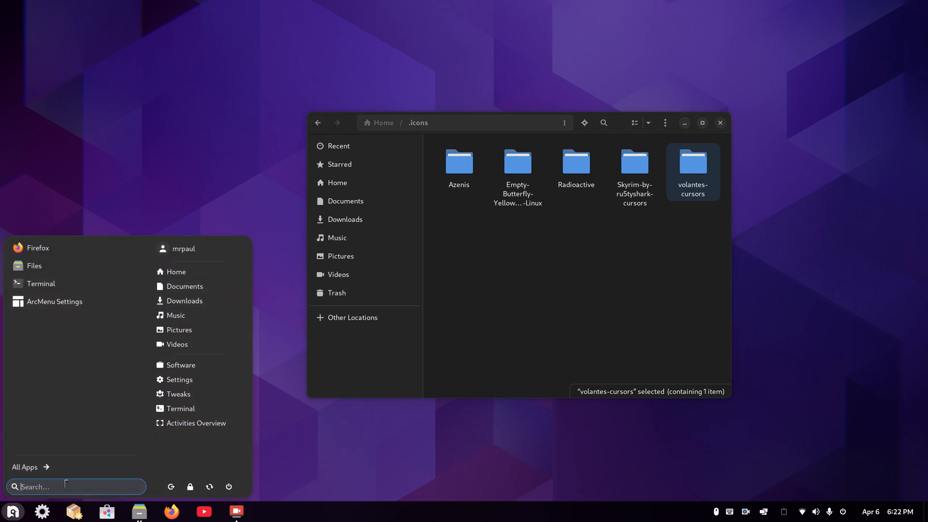
pyautogui.write('tw')
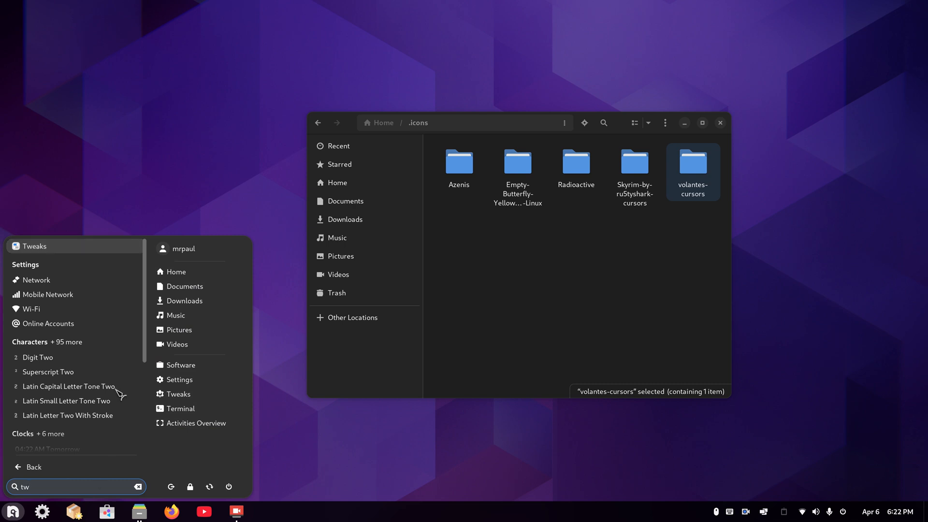
pyautogui.click(62, 248)
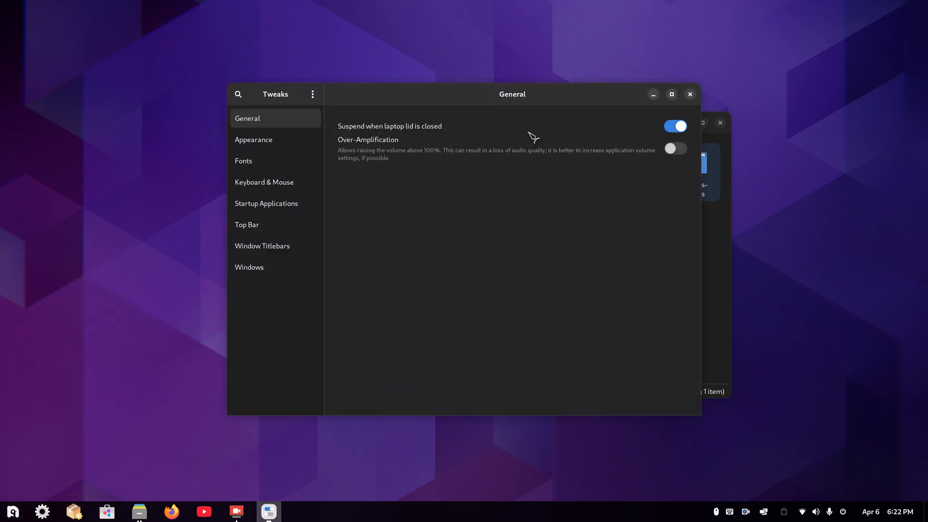
pyautogui.click(244, 140)
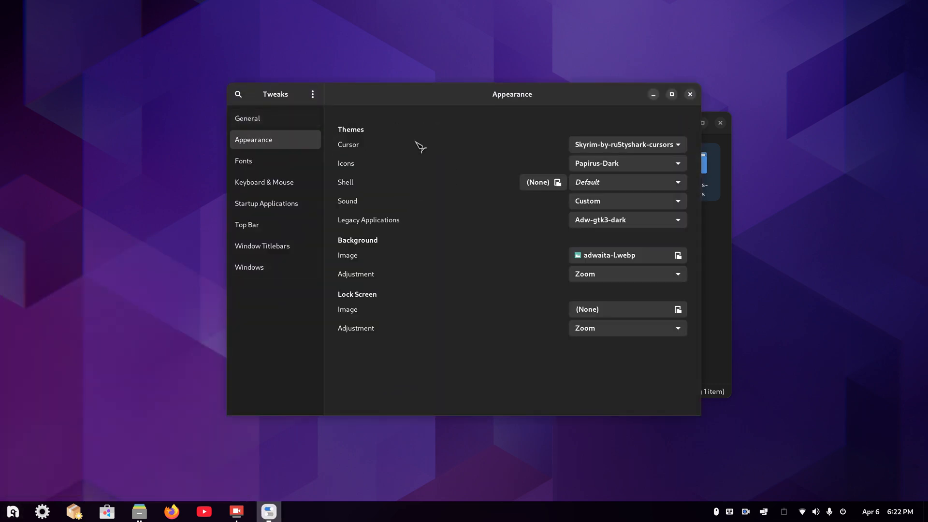
pyautogui.click(649, 147)
pyautogui.click(611, 132)
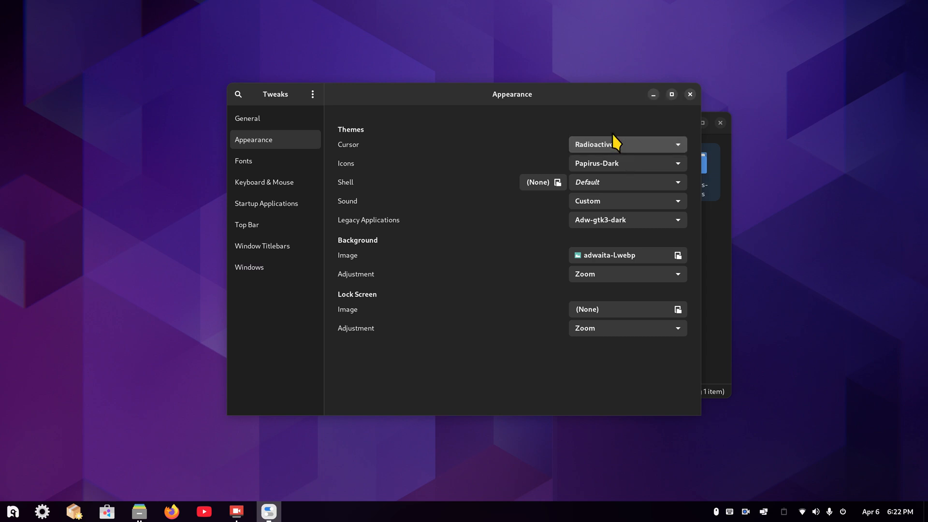
pyautogui.click(689, 94)
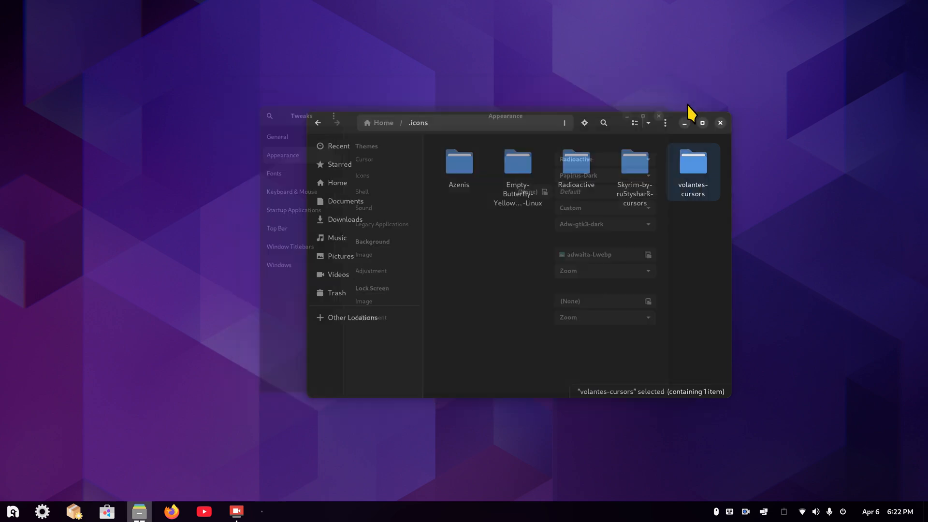
# Copy the Empty-Butterfly-Yellow-vr1 folder nested inside Empty-Butterfly-Yellow-vr1-Linux and return to the .icons folder
pyautogui.doubleClick(517, 165)
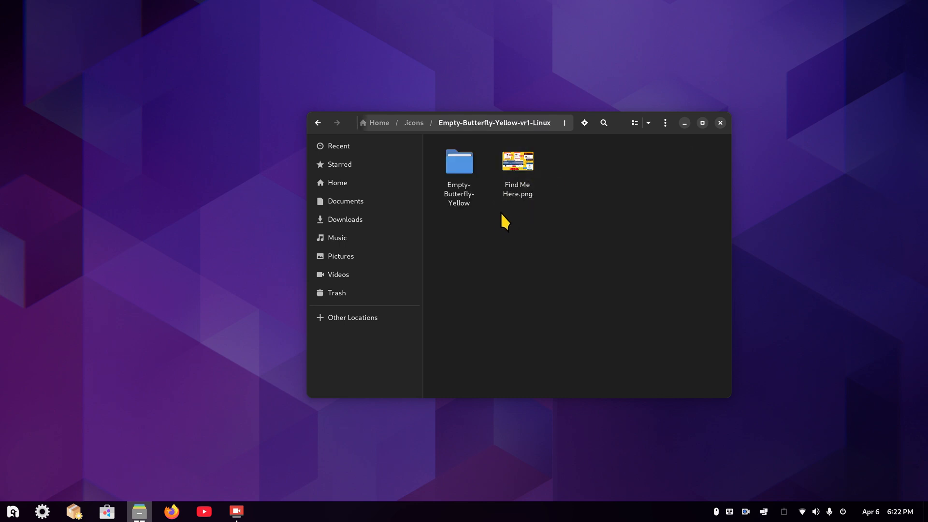
pyautogui.doubleClick(461, 165)
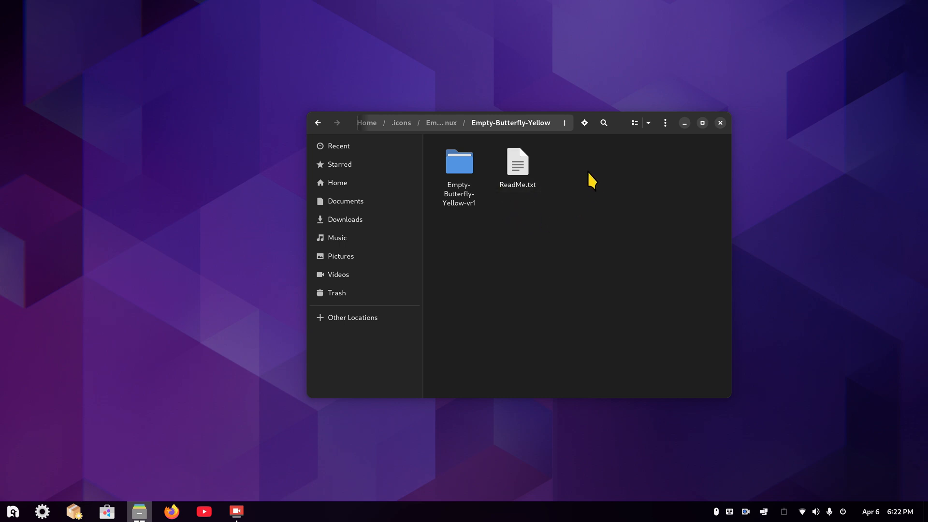
pyautogui.doubleClick(460, 160)
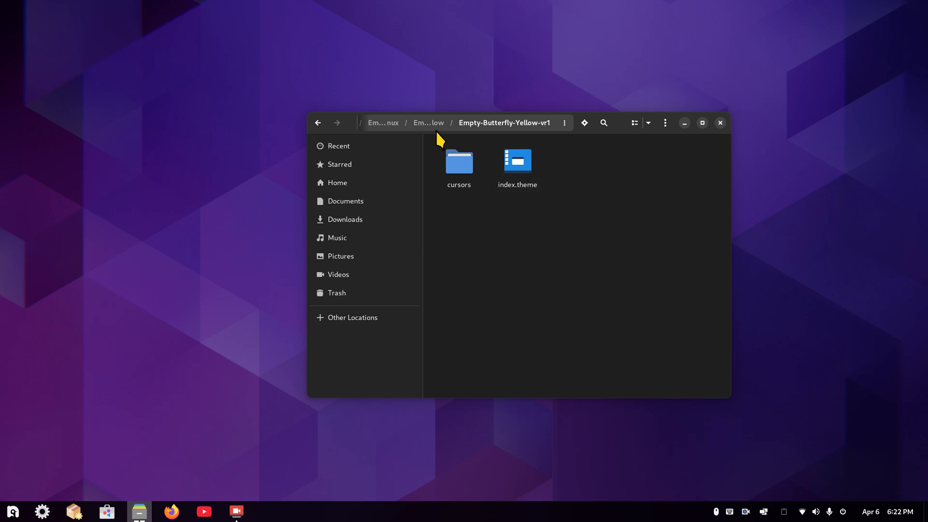
pyautogui.click(423, 123)
pyautogui.click(459, 184)
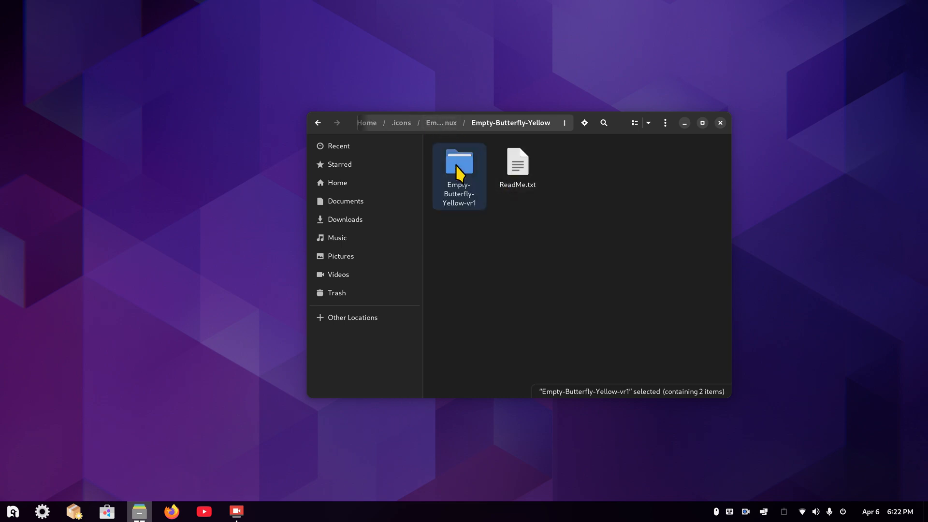
pyautogui.rightClick(457, 160)
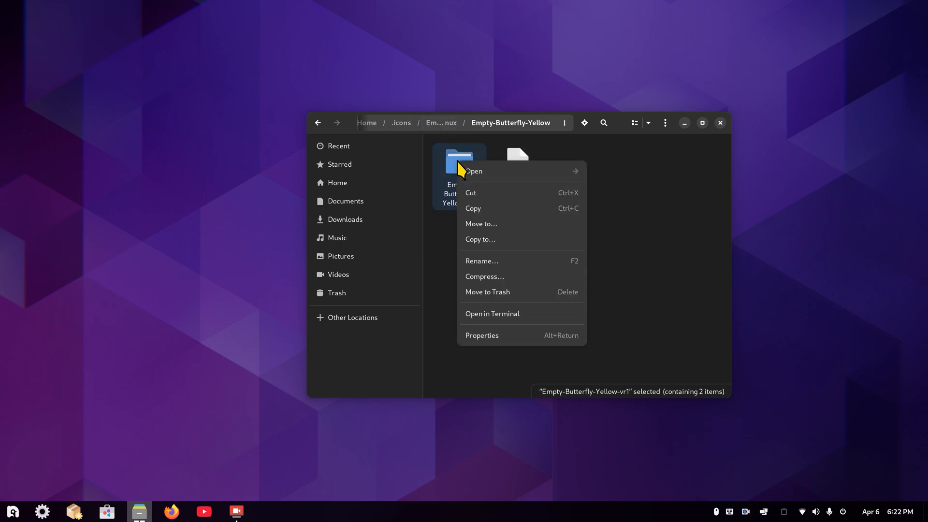
pyautogui.click(482, 208)
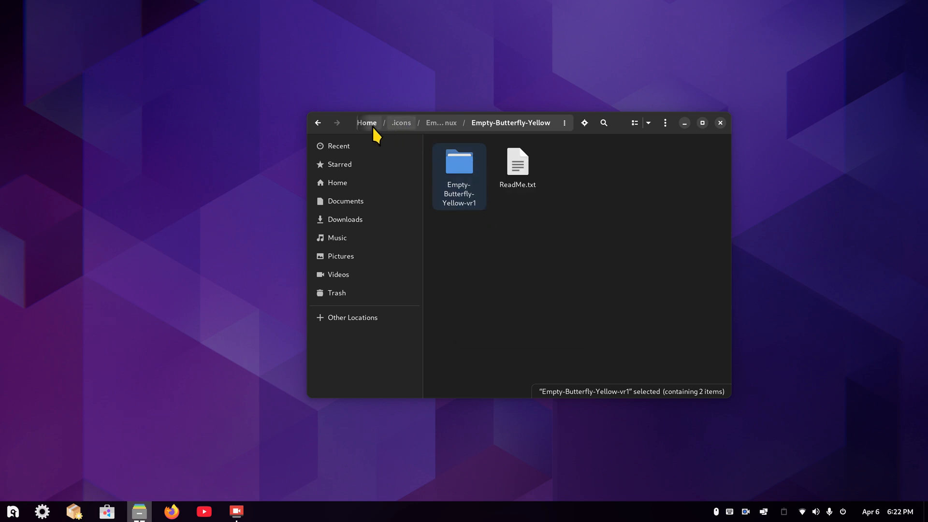
pyautogui.click(395, 125)
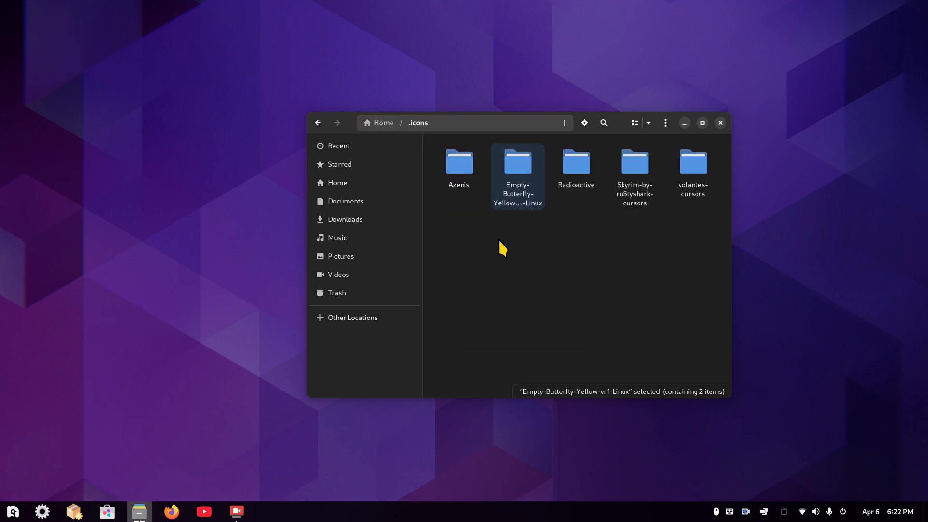
# Paste the copied Empty-Butterfly-Yellow-vr1 folder into .icons and move the Empty-Butterfly-Yellow-vr1-Linux folder to the trash
pyautogui.rightClick(493, 259)
pyautogui.click(543, 321)
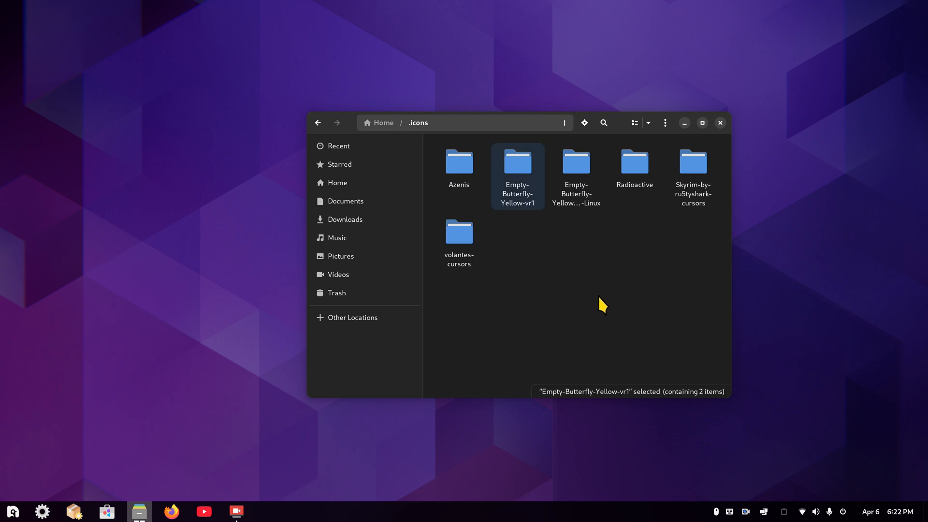
pyautogui.click(598, 295)
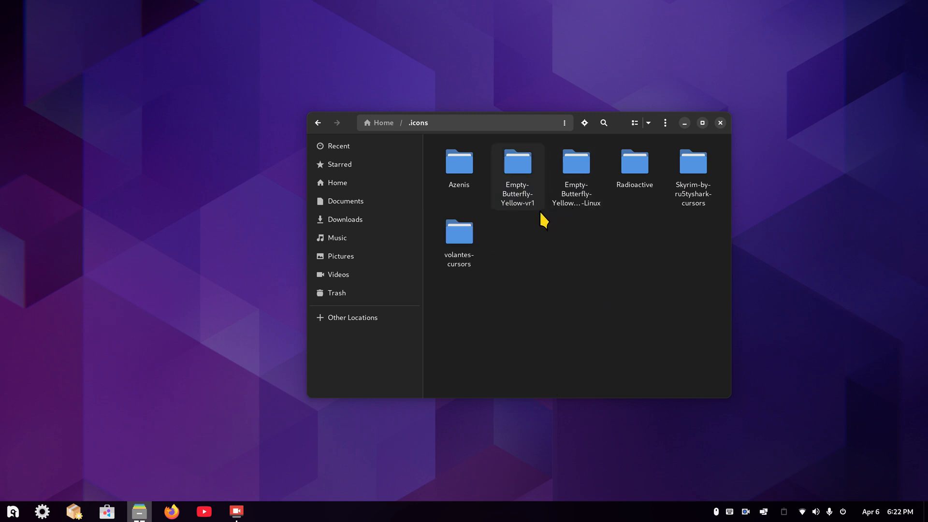
pyautogui.doubleClick(516, 169)
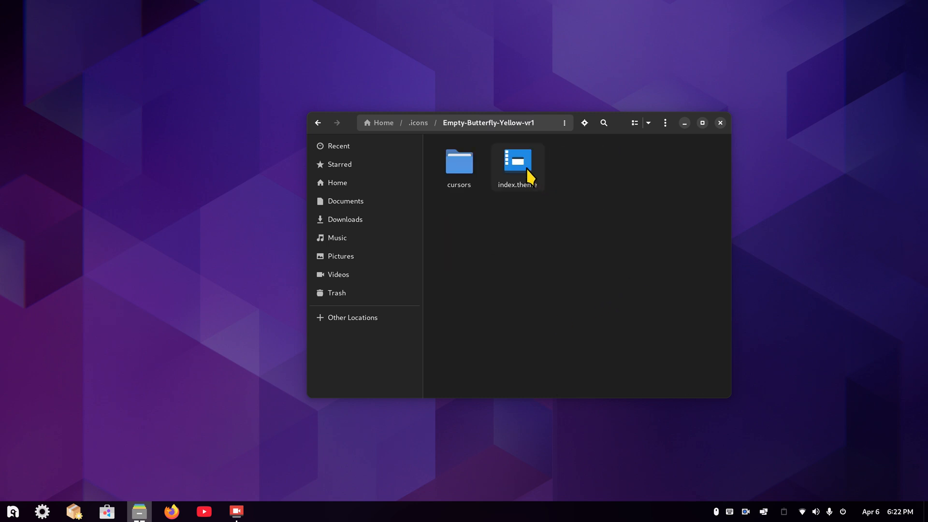
pyautogui.click(317, 123)
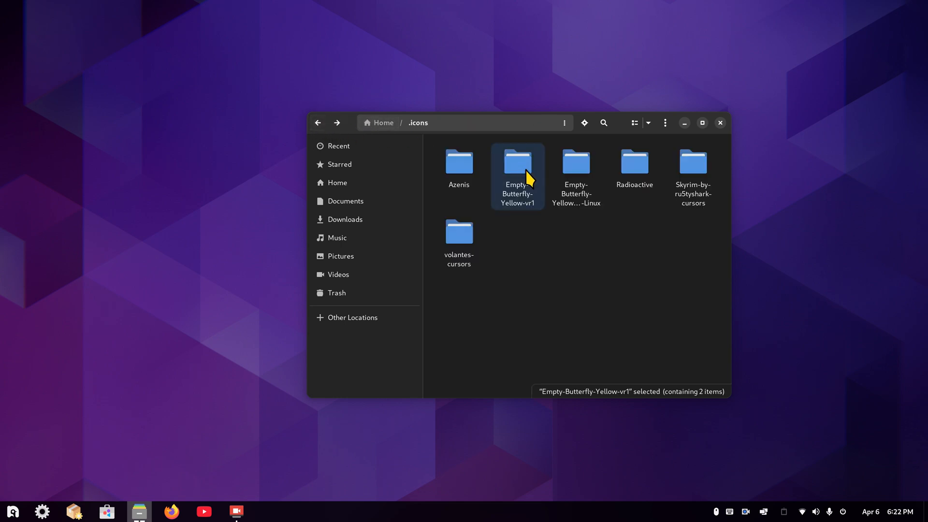
pyautogui.click(583, 172)
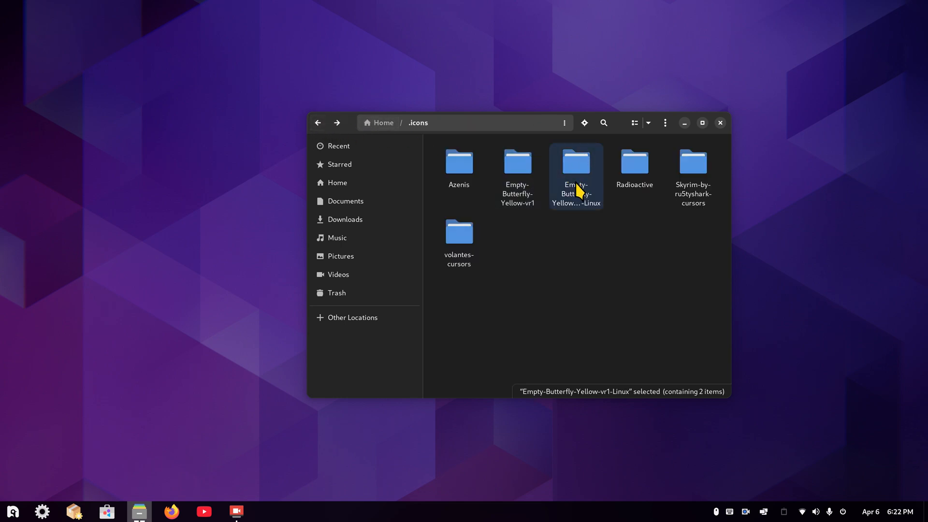
pyautogui.press('Delete')
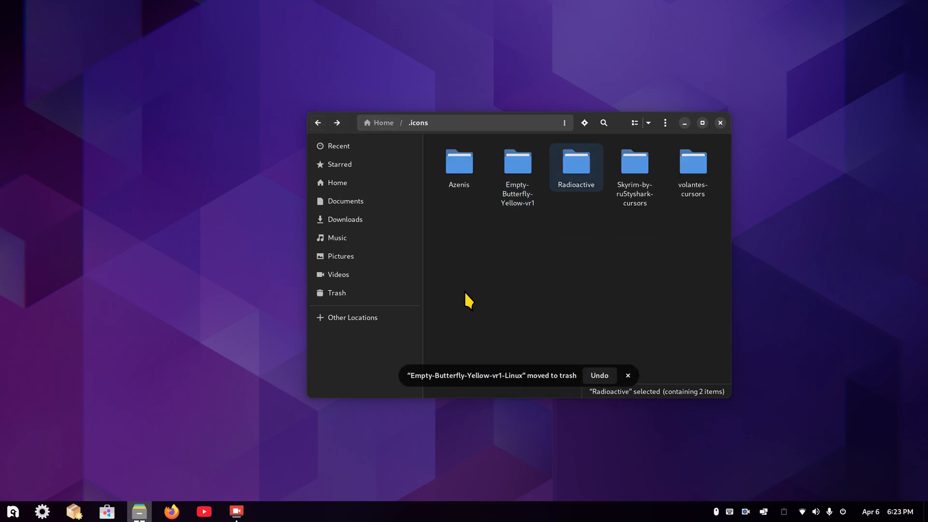
# Open Tweaks, set the cursor theme to Empty-Butterfly-Yellow-vr1 and move the window aside
pyautogui.click(13, 511)
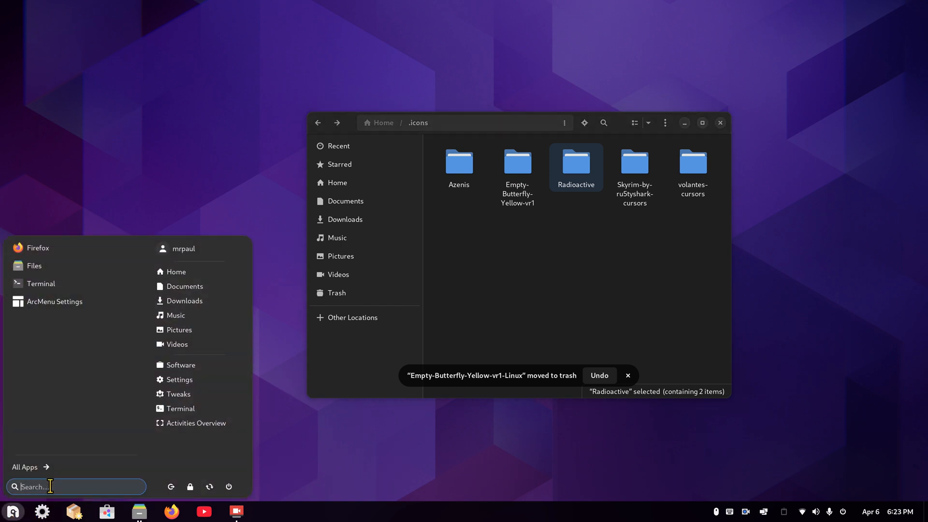
pyautogui.write('tw')
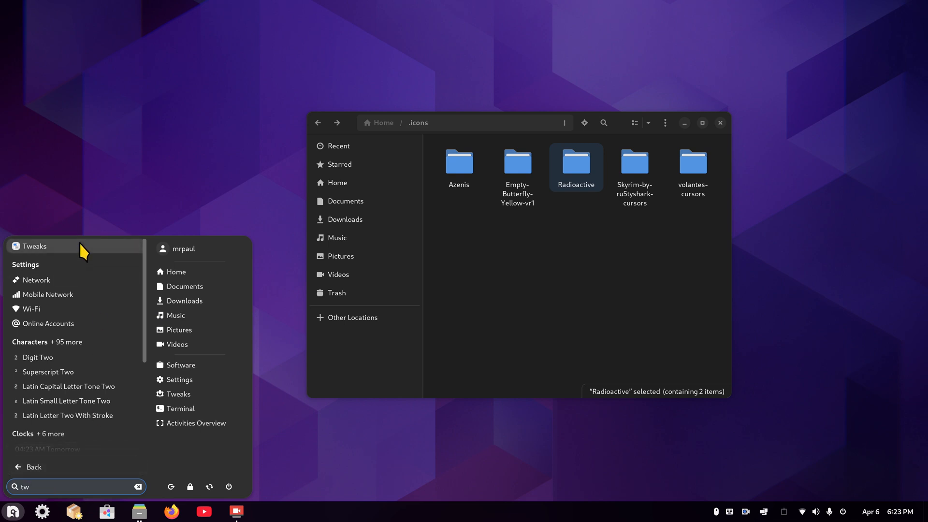
pyautogui.click(82, 249)
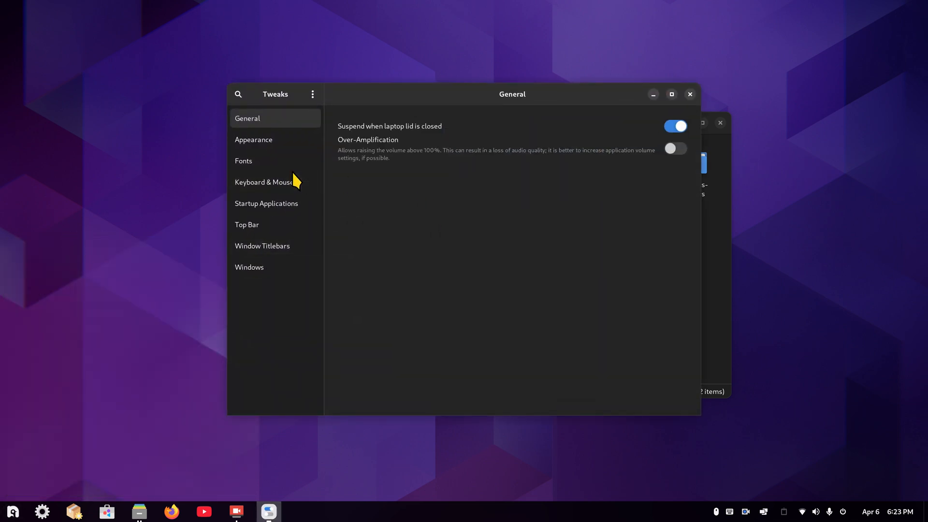
pyautogui.click(302, 140)
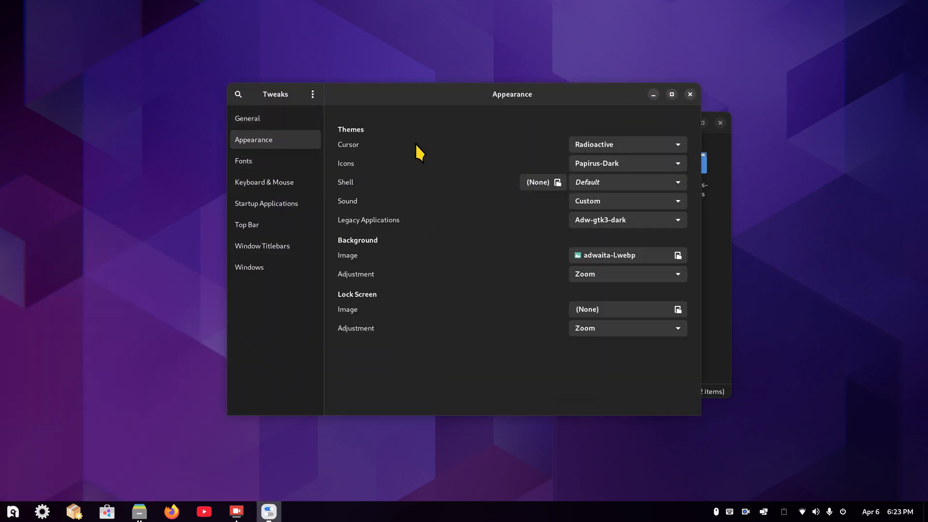
pyautogui.click(641, 143)
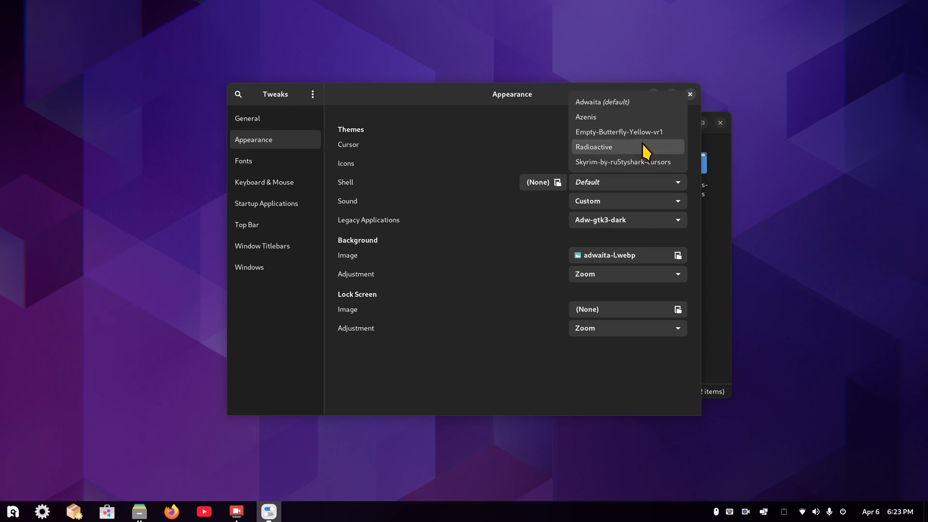
pyautogui.click(645, 133)
pyautogui.moveTo(605, 95); pyautogui.dragTo(369, 116)
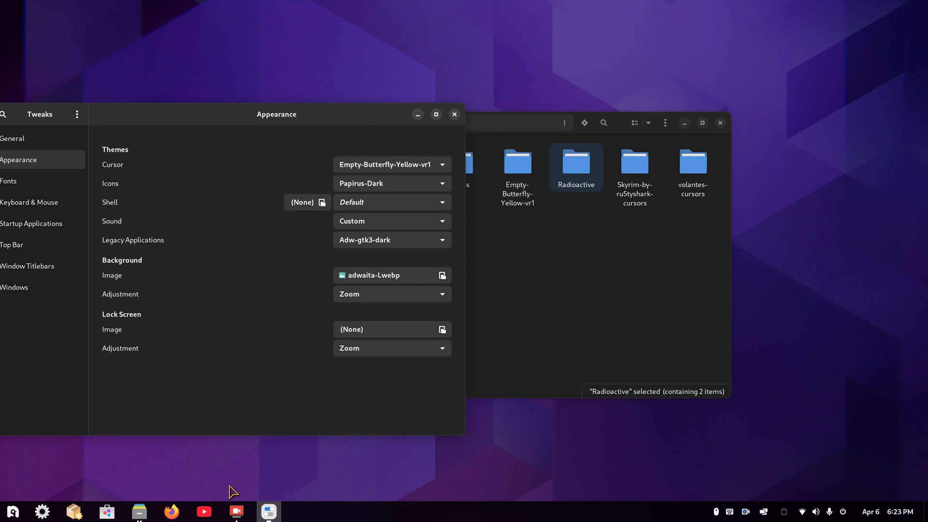
# In the system's Accessibility settings, change the cursor size to Default and back to Largest, closing Settings when done
pyautogui.click(42, 511)
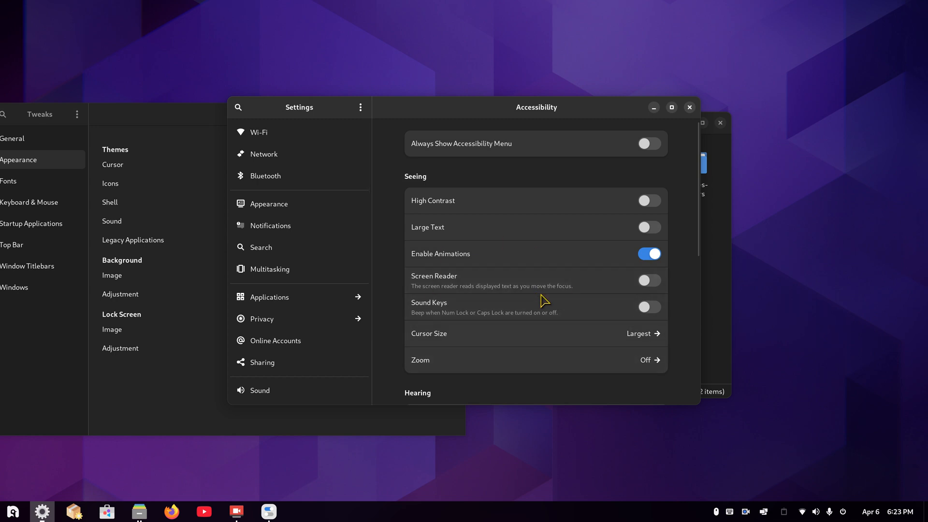
pyautogui.click(560, 333)
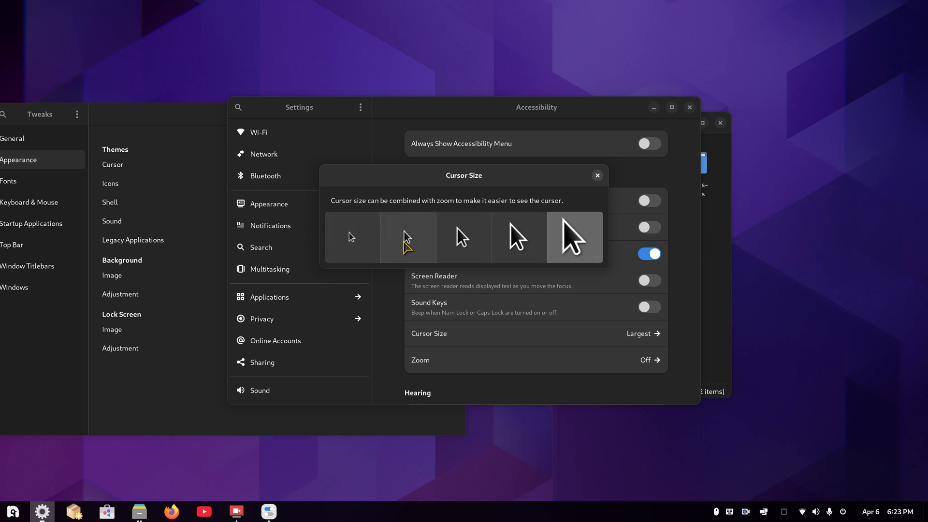
pyautogui.click(347, 232)
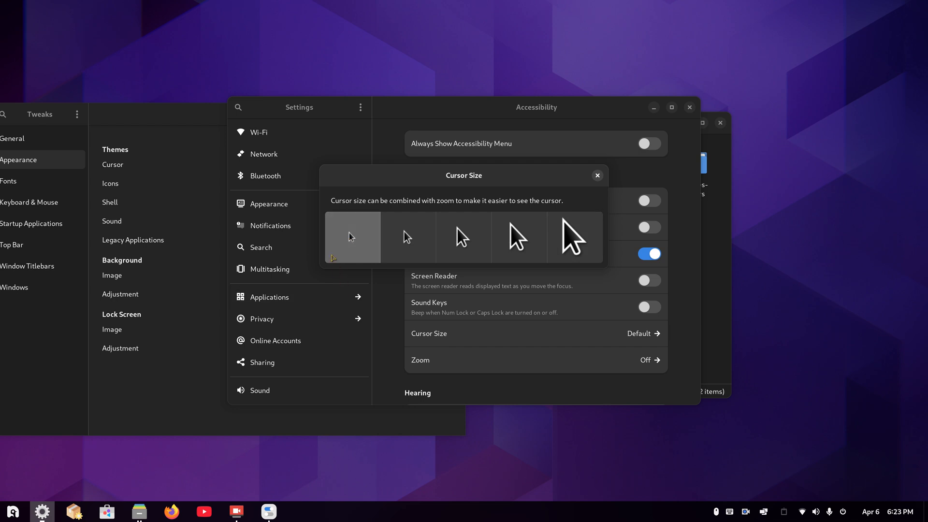
pyautogui.click(580, 240)
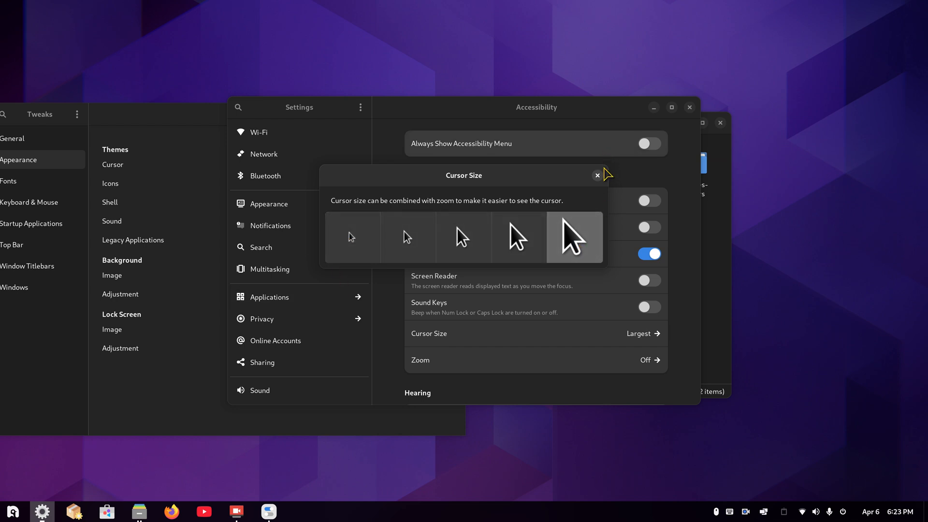
pyautogui.click(596, 176)
pyautogui.click(689, 107)
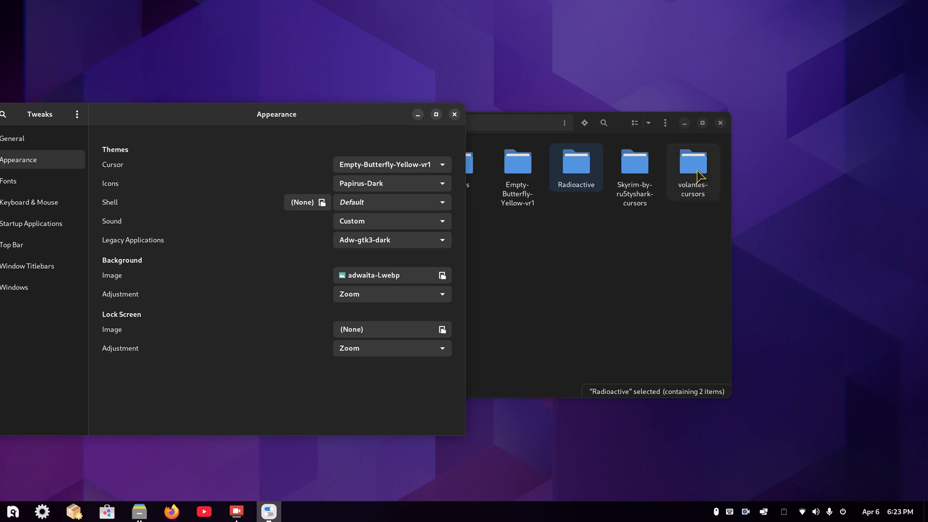
# Set the cursor theme back to Radioactive and close Tweaks
pyautogui.click(382, 165)
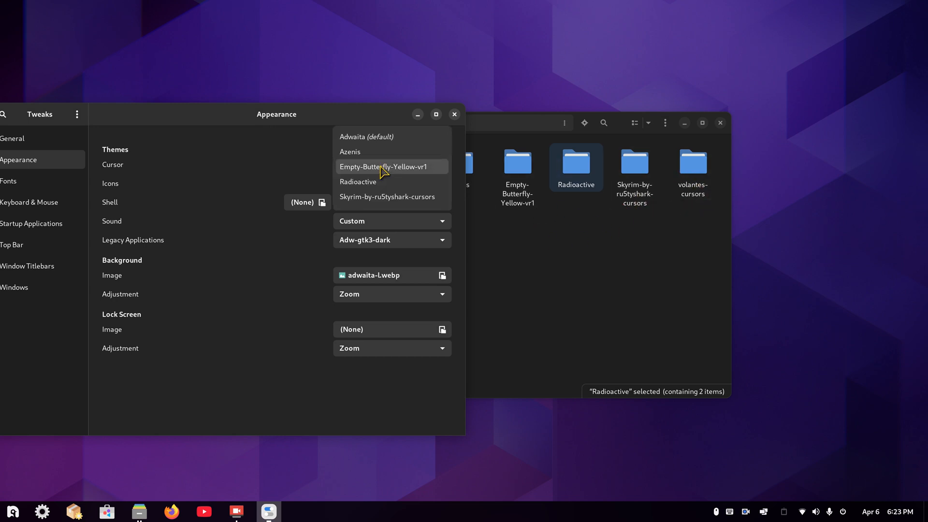
pyautogui.click(381, 182)
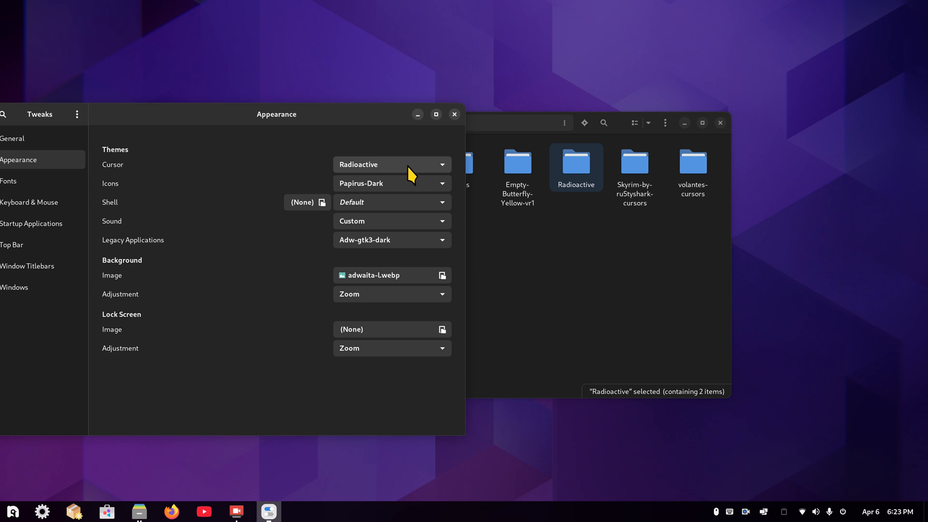
pyautogui.click(408, 166)
pyautogui.click(488, 176)
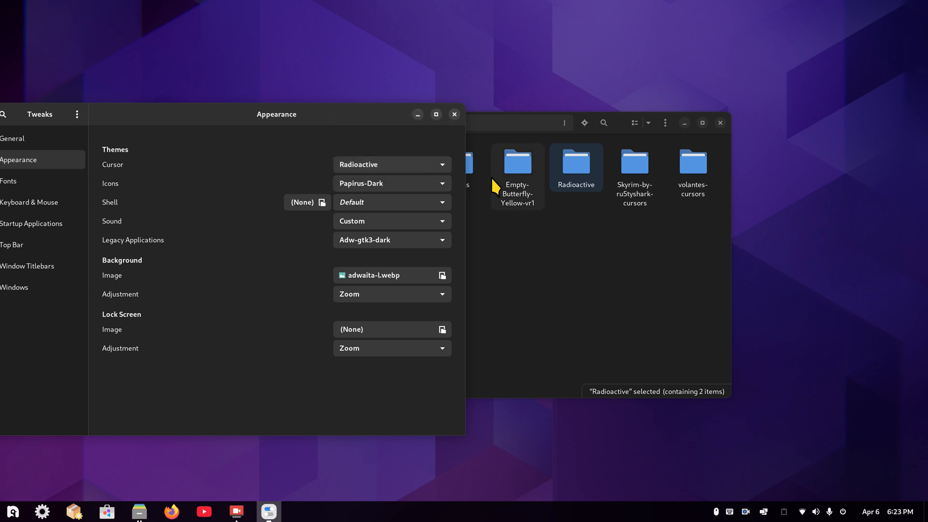
pyautogui.click(454, 114)
# Copy the inner volantes_cursors folder from volantes-cursors and paste it directly into .icons
pyautogui.doubleClick(693, 164)
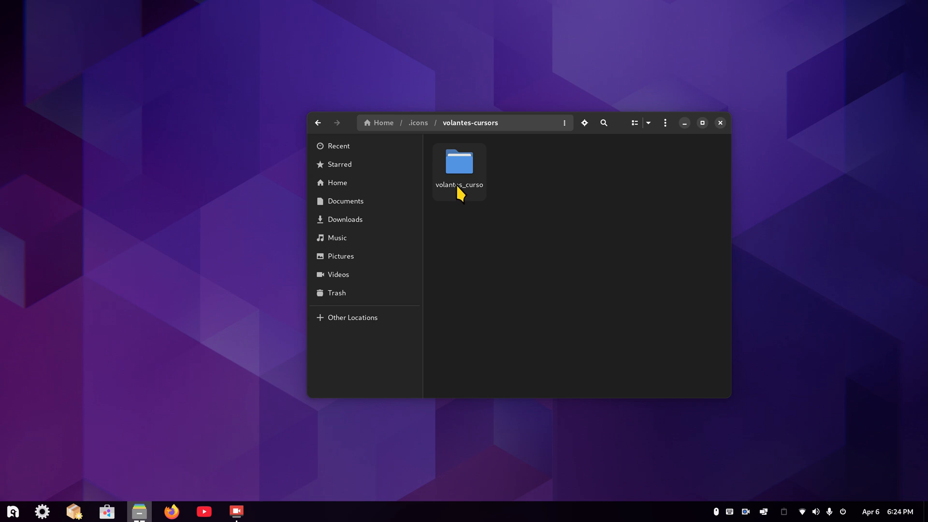
pyautogui.doubleClick(457, 167)
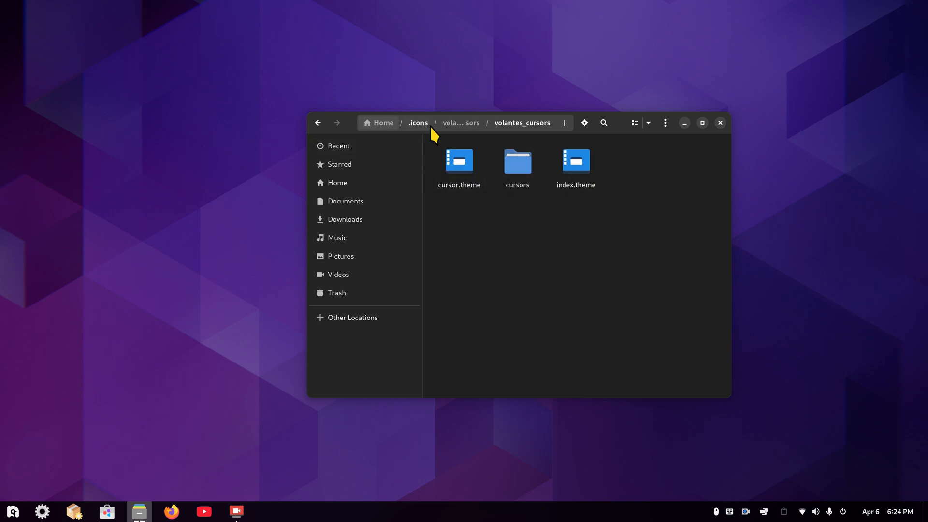
pyautogui.click(460, 123)
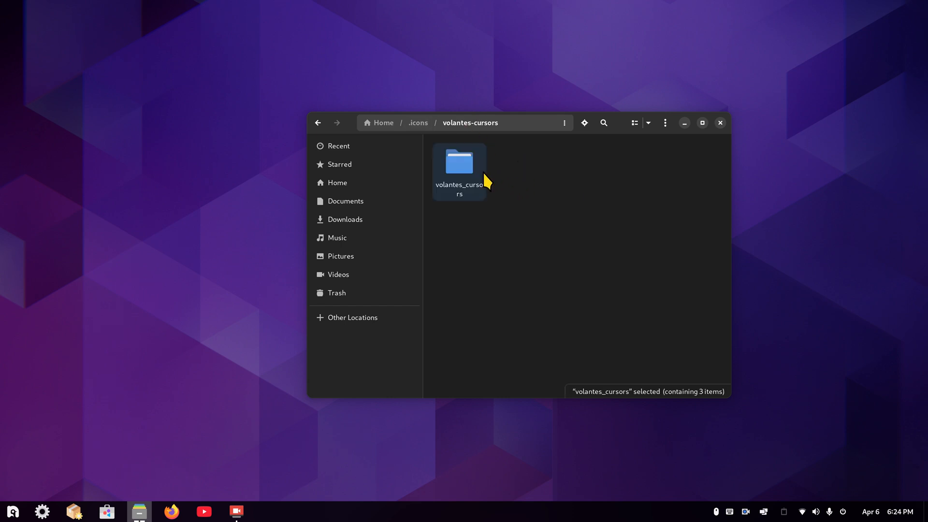
pyautogui.rightClick(457, 164)
pyautogui.click(496, 211)
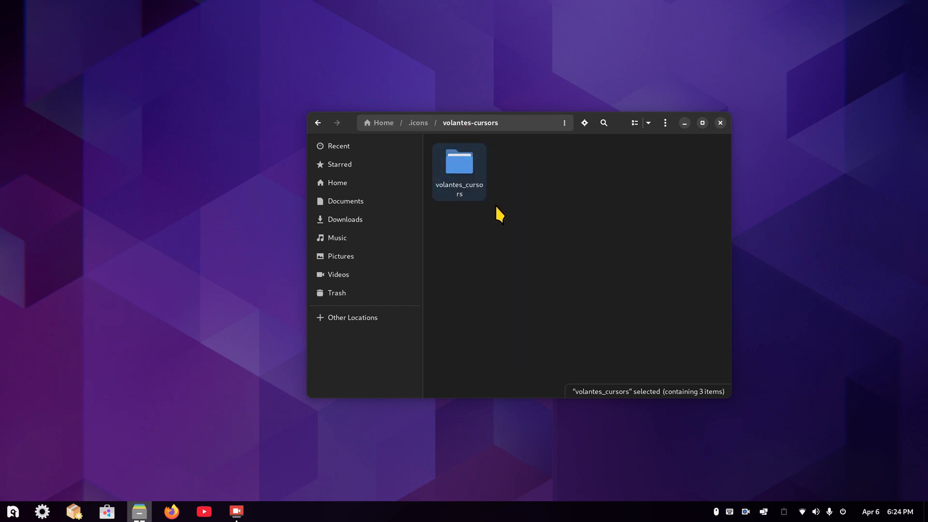
pyautogui.click(409, 125)
pyautogui.rightClick(492, 251)
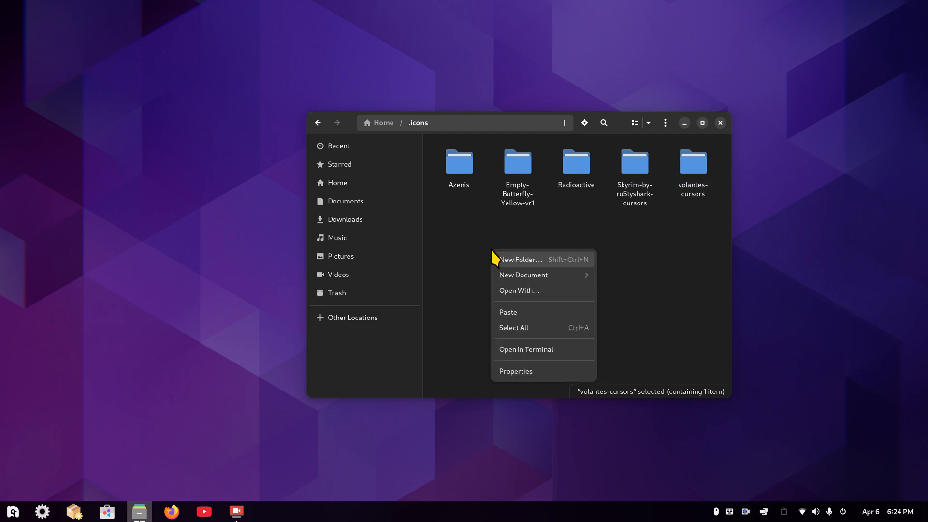
pyautogui.click(537, 312)
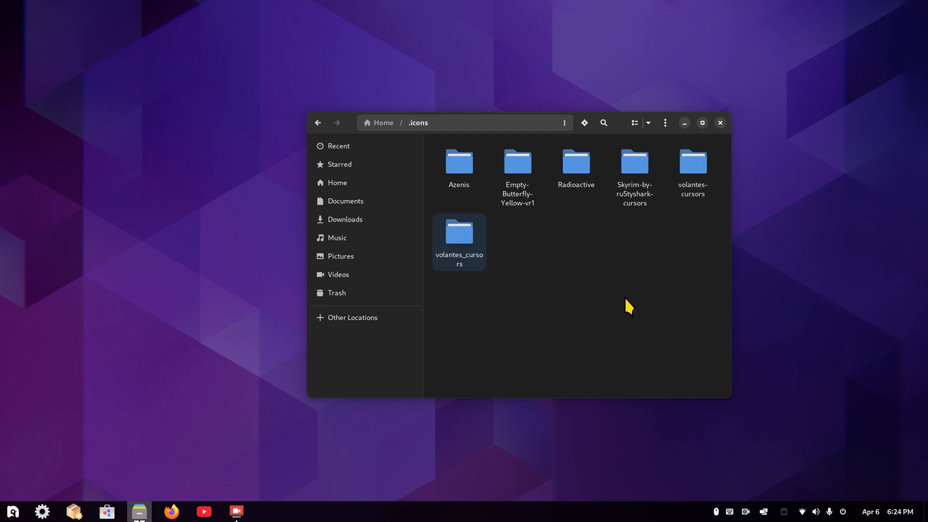
pyautogui.click(649, 282)
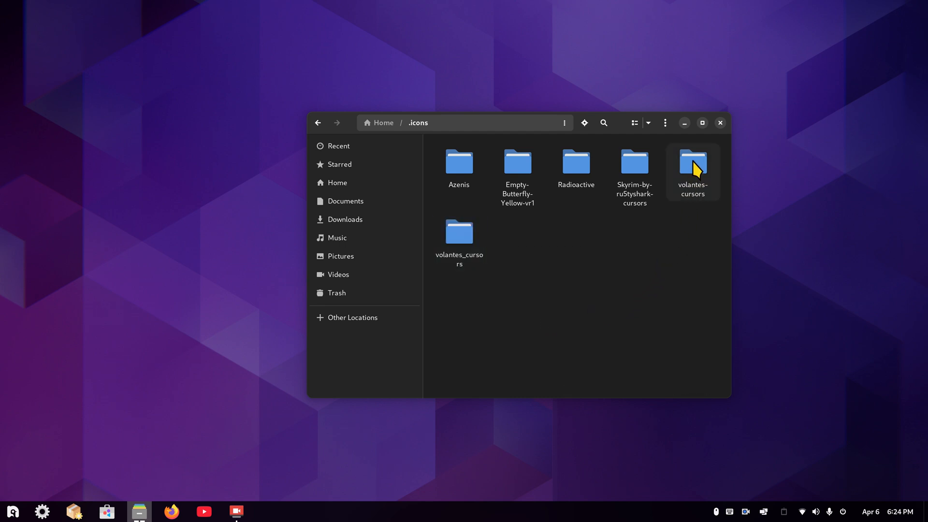
# Move the outer volantes-cursors folder to the trash, check the contents of volantes_cursors and close the file window
pyautogui.click(694, 169)
pyautogui.press('Delete')
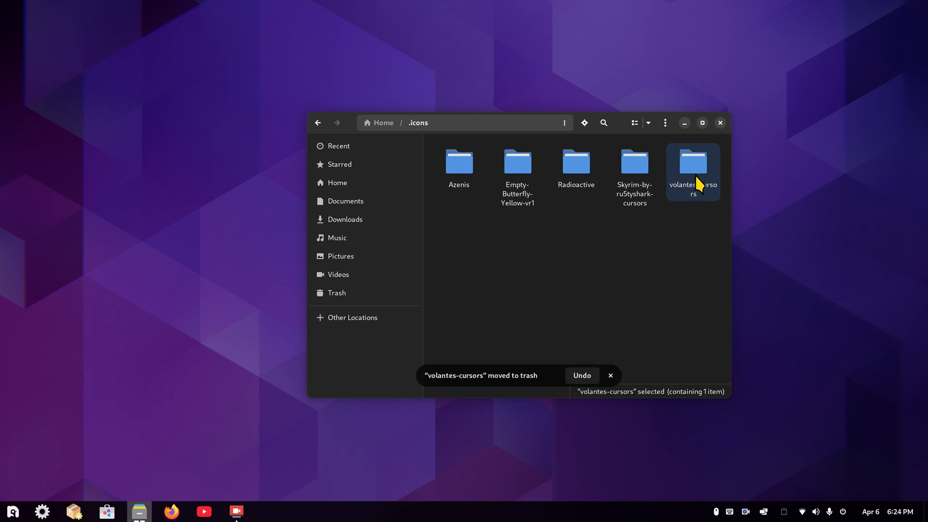
pyautogui.doubleClick(699, 173)
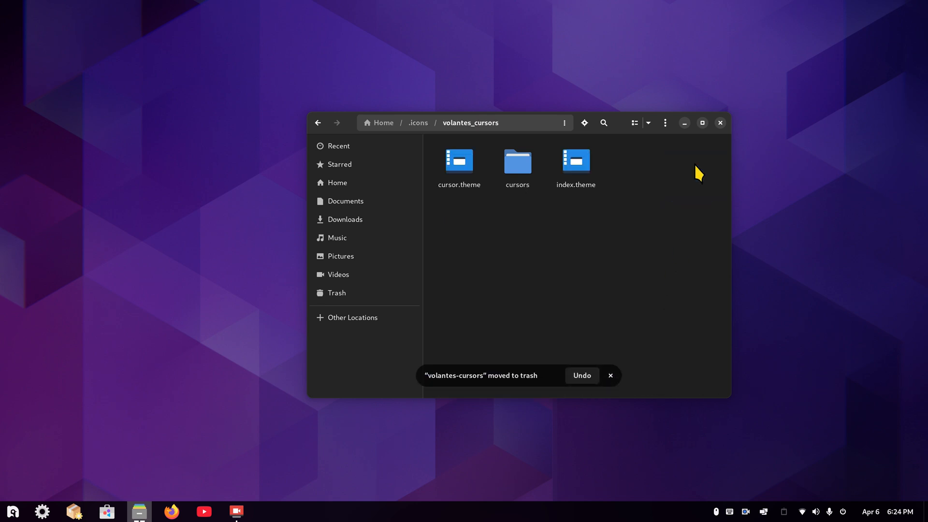
pyautogui.click(720, 123)
# Open Tweaks and set the cursor theme to Volantes_cursors
pyautogui.click(13, 512)
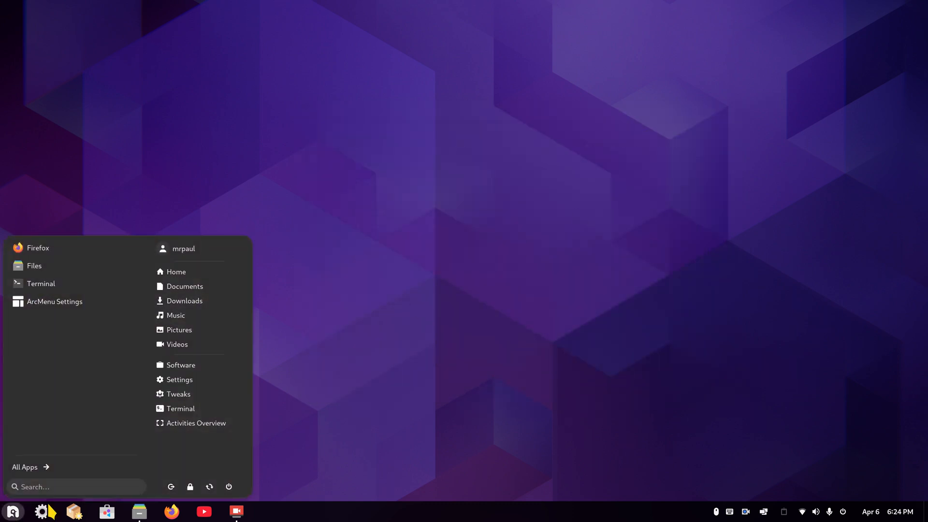
pyautogui.click(61, 487)
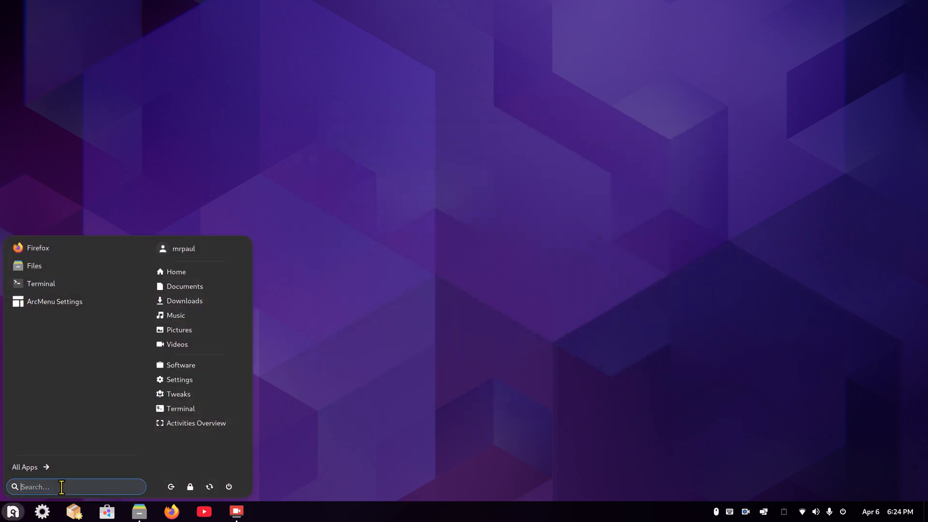
pyautogui.write('tw')
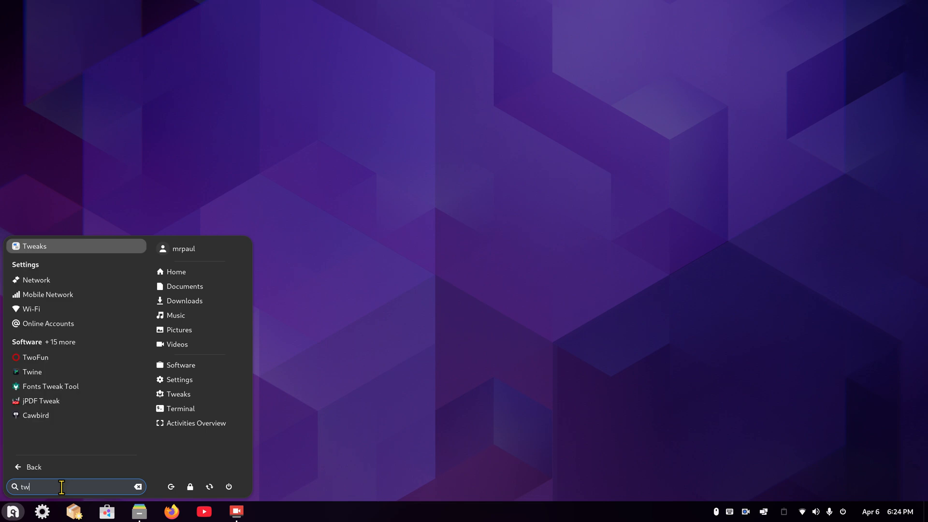
pyautogui.click(77, 246)
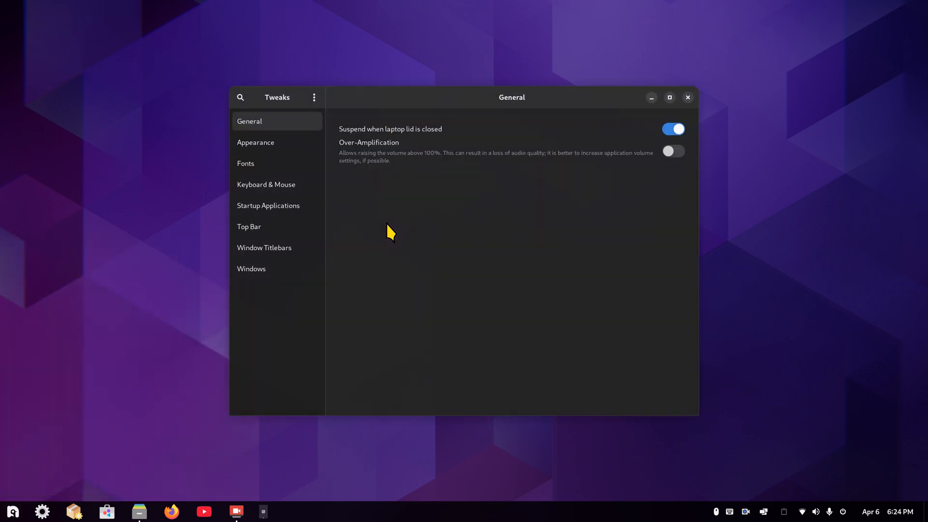
pyautogui.click(305, 141)
pyautogui.click(634, 140)
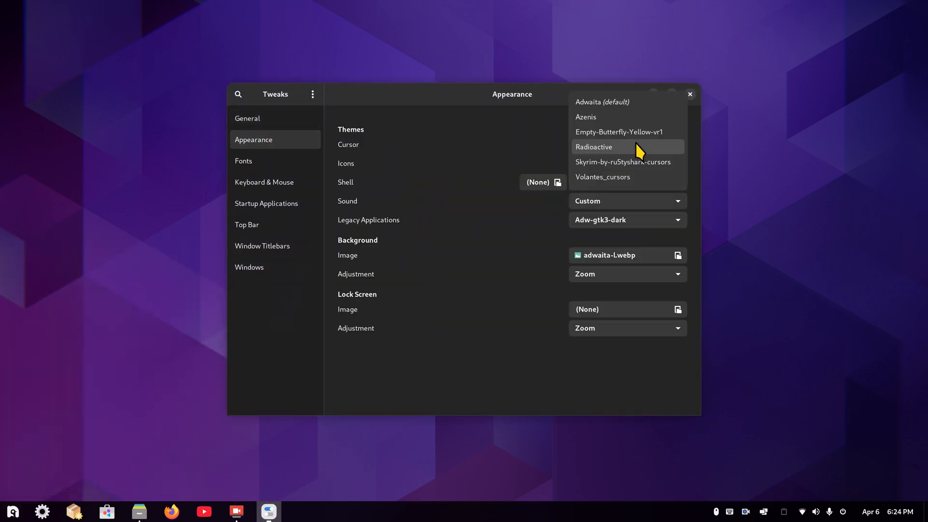
pyautogui.click(626, 177)
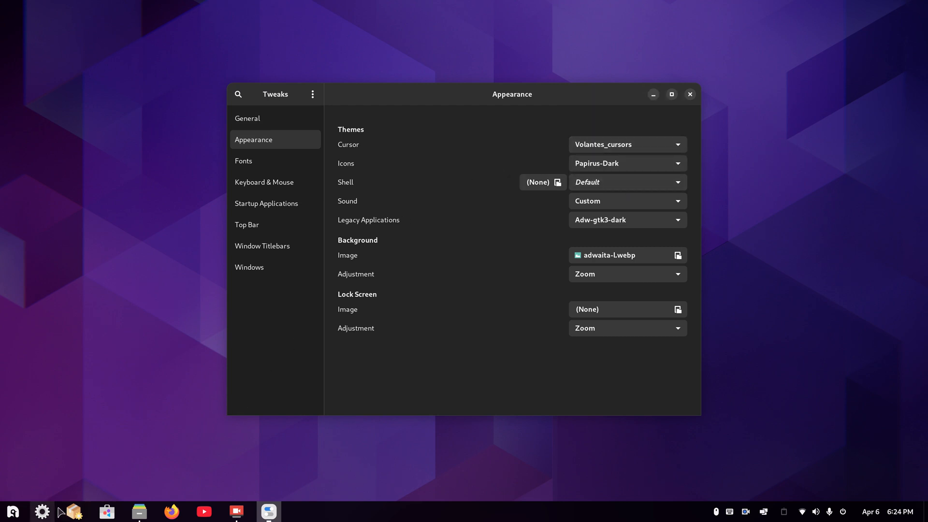
# Open the Accessibility settings, try the largest and smallest cursor sizes, leave it at the smallest, and close Settings
pyautogui.click(42, 511)
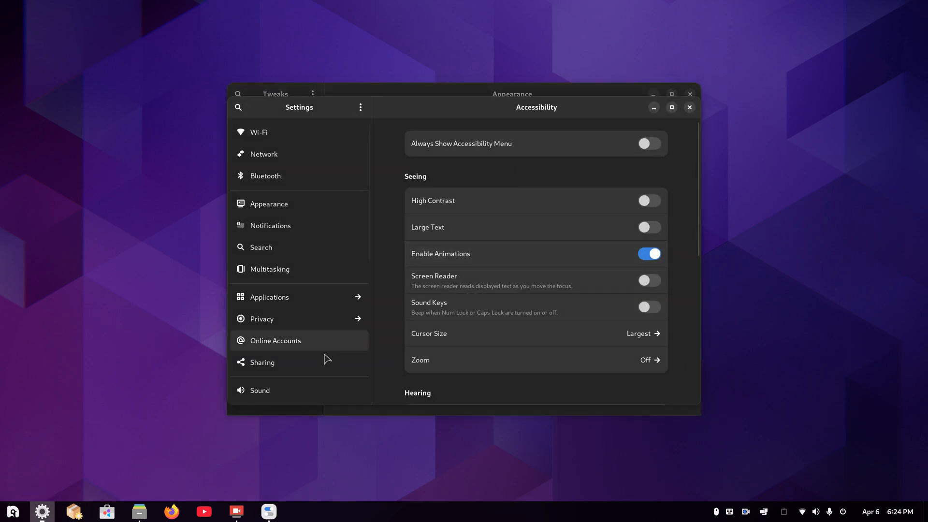
pyautogui.click(478, 336)
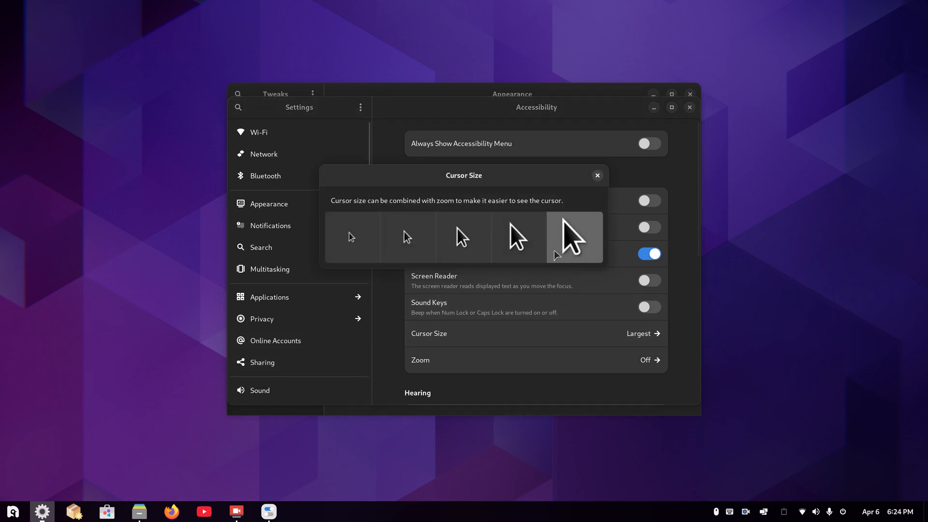
pyautogui.click(361, 247)
pyautogui.click(575, 239)
pyautogui.click(340, 246)
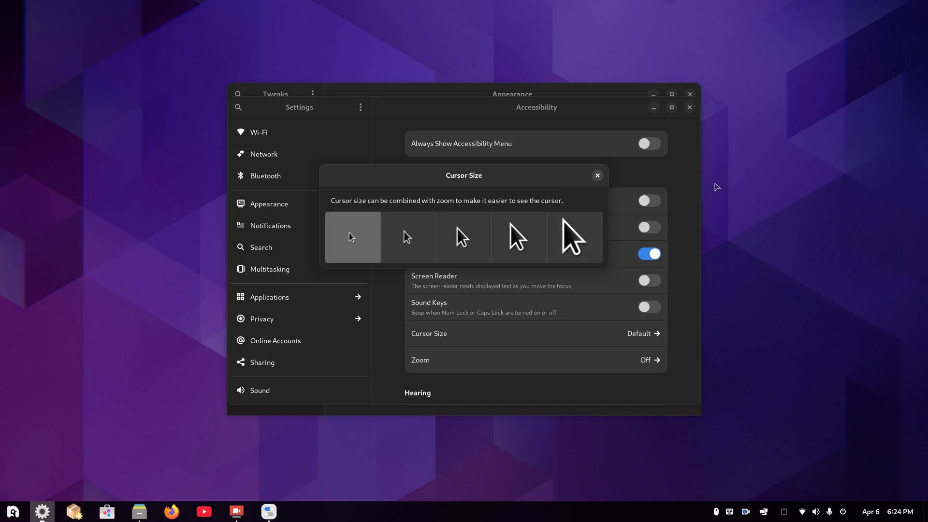
pyautogui.click(597, 177)
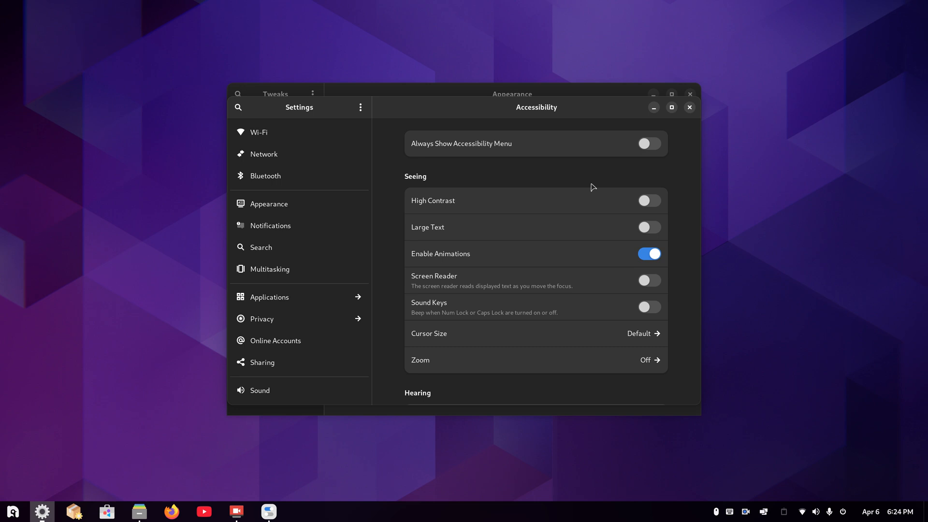
pyautogui.click(690, 107)
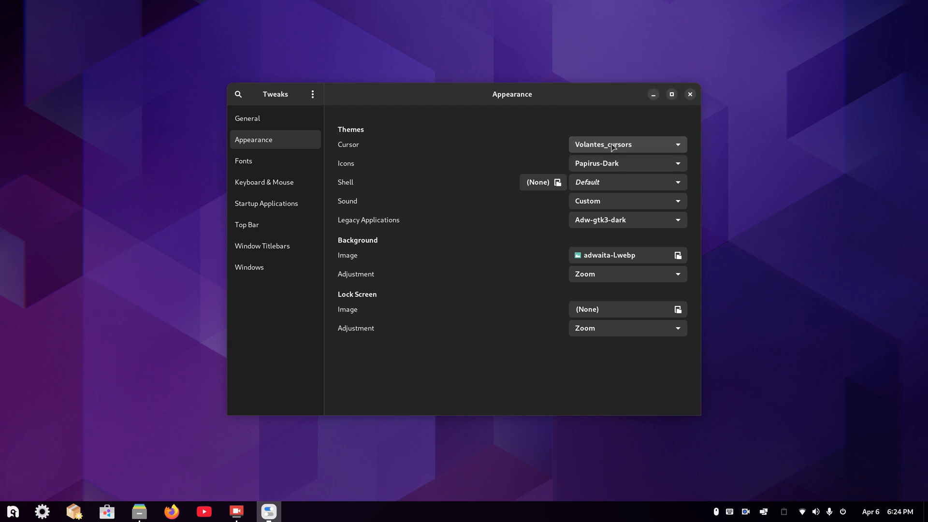
# Set the cursor theme to Radioactive and close Tweaks
pyautogui.click(612, 145)
pyautogui.click(607, 122)
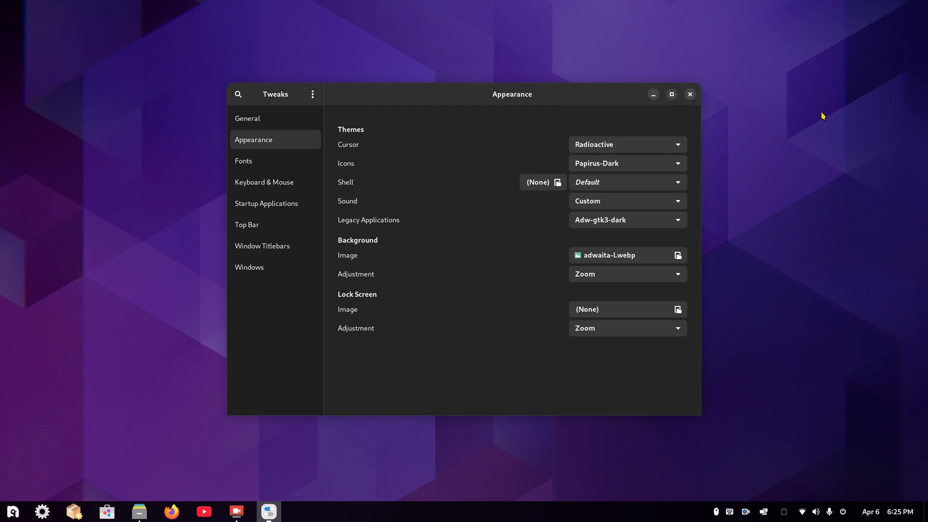
pyautogui.click(690, 95)
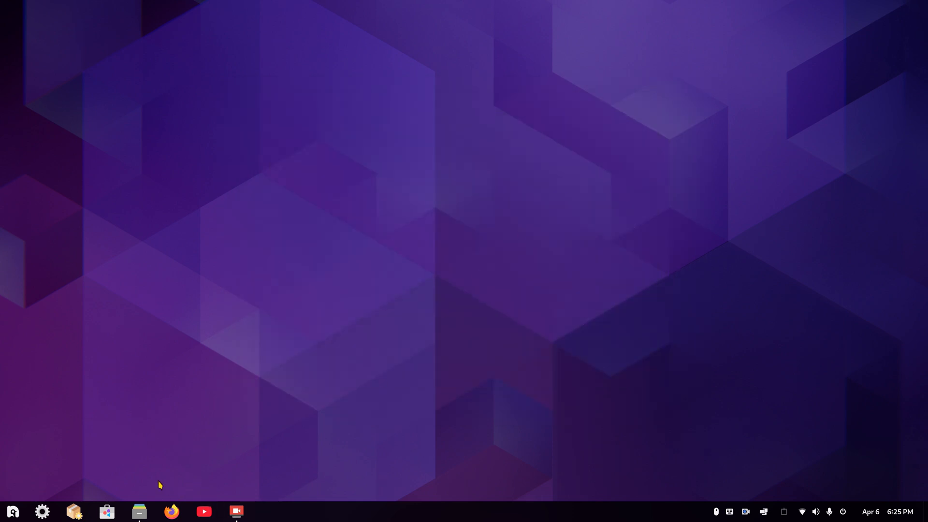
# Set the cursor size to Largest in the Accessibility settings and close Settings
pyautogui.click(42, 512)
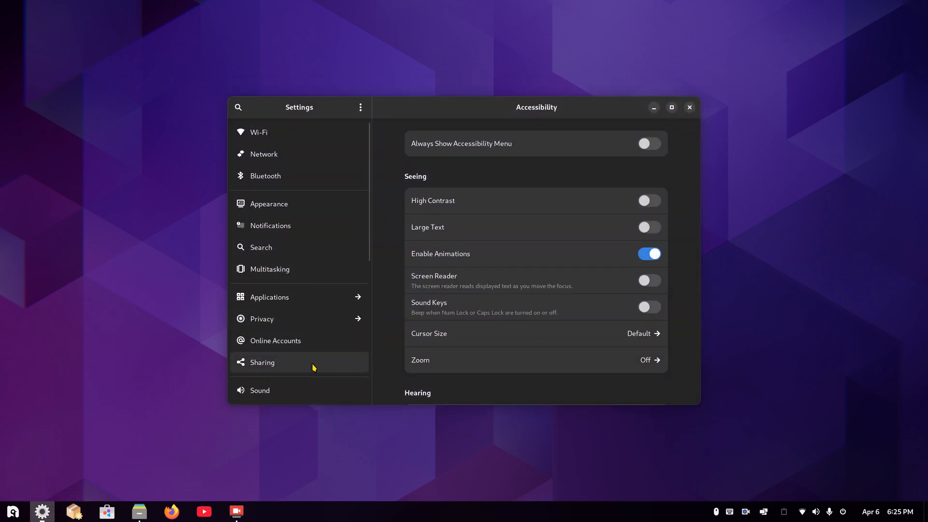
pyautogui.scroll(-5, 342, 353)
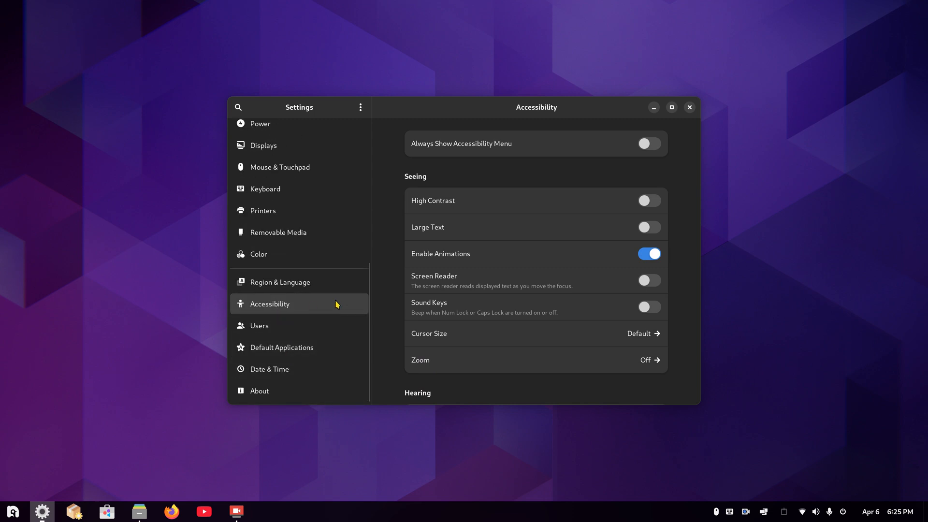
pyautogui.click(530, 335)
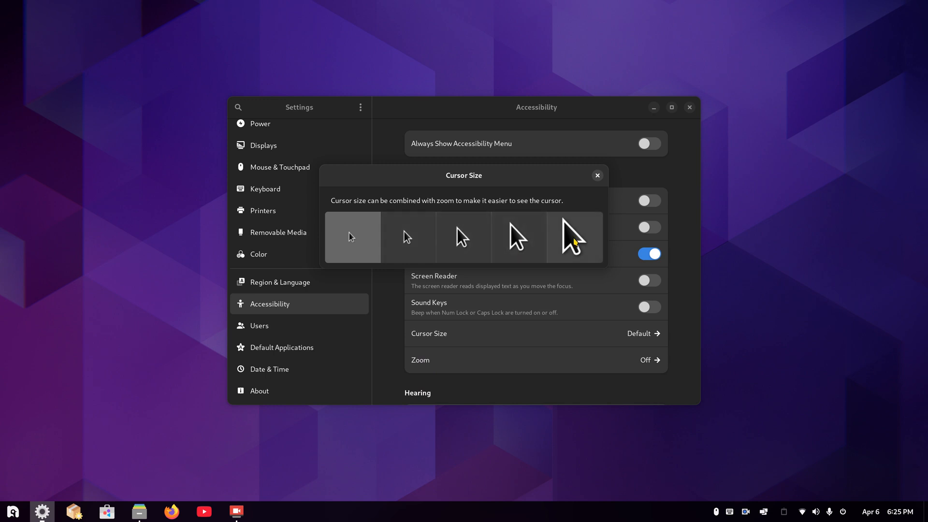
pyautogui.click(575, 237)
pyautogui.click(597, 175)
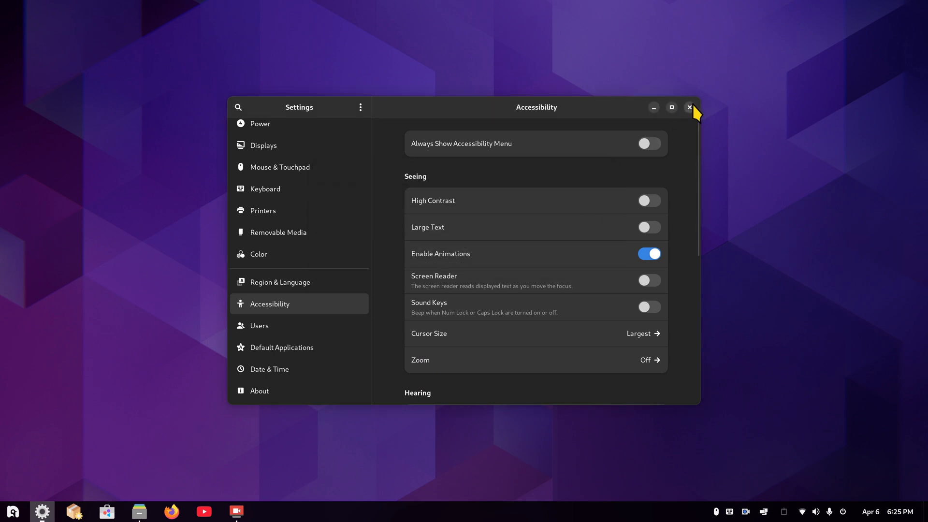
pyautogui.click(691, 109)
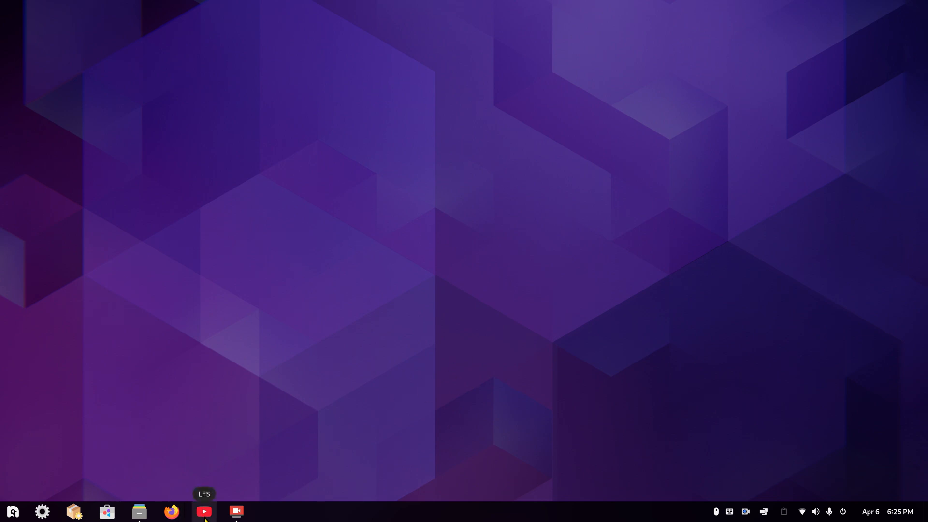
# Open a second file window on .icons beside the Downloads window and check the contents of Empty-Butterfly-Yellow-vr1
pyautogui.click(139, 511)
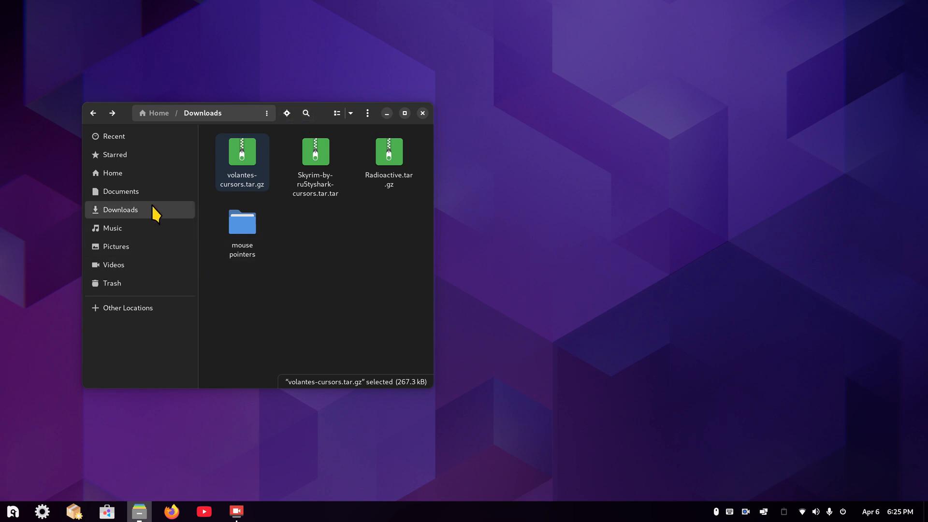
pyautogui.click(369, 114)
pyautogui.click(366, 141)
pyautogui.moveTo(561, 117); pyautogui.dragTo(797, 99)
pyautogui.click(570, 165)
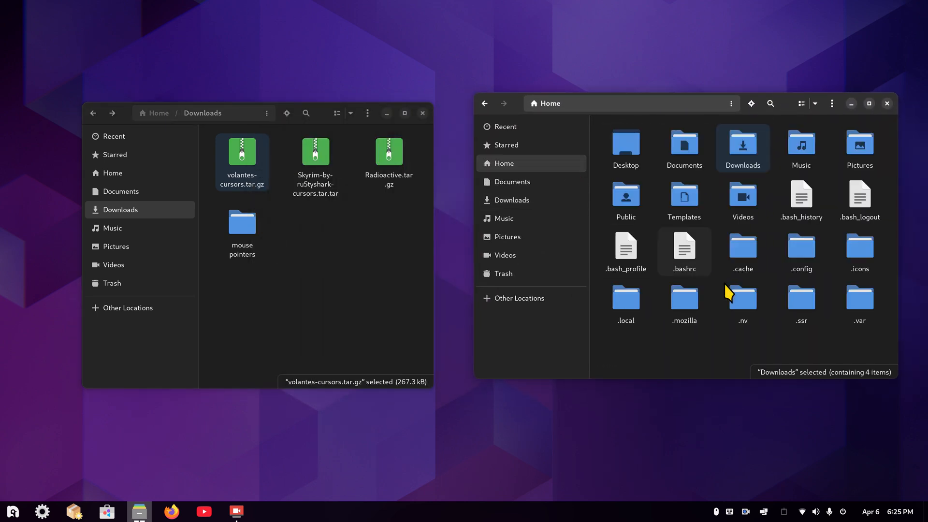
pyautogui.doubleClick(862, 250)
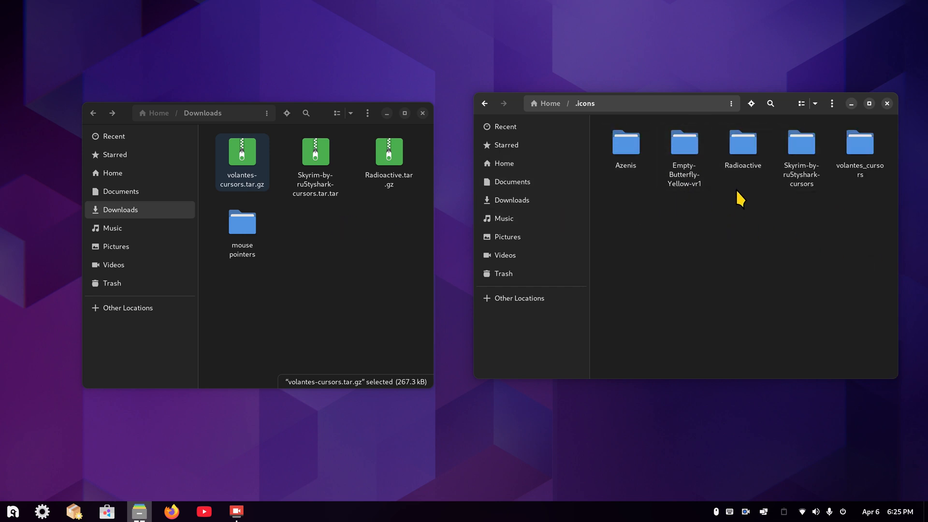
pyautogui.doubleClick(683, 149)
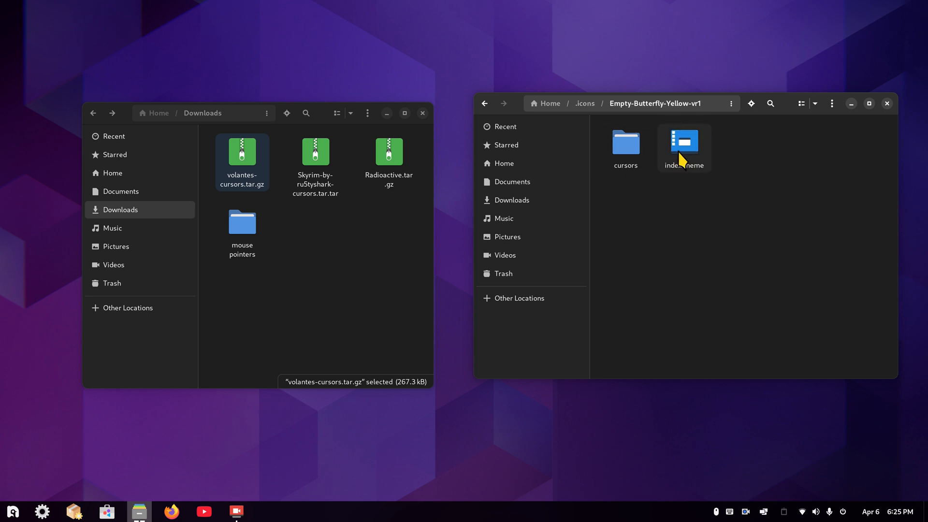
pyautogui.click(584, 103)
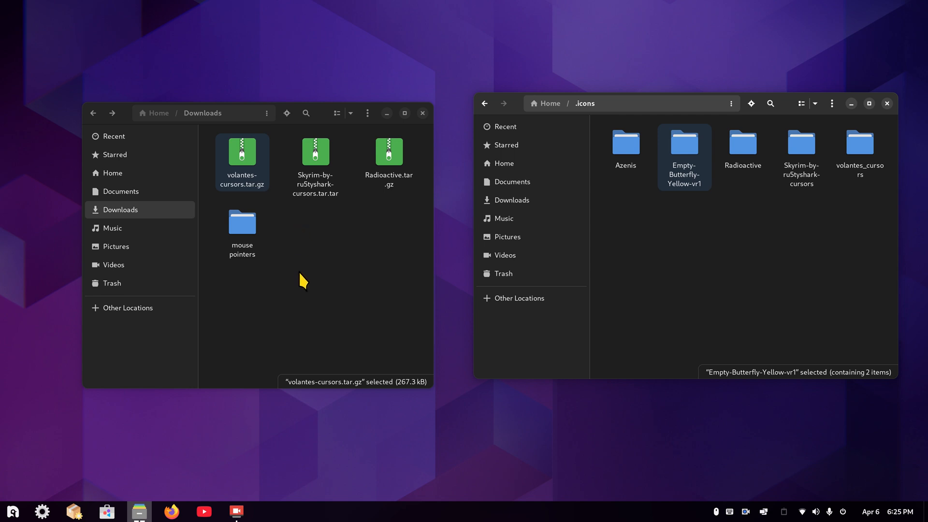
# Extract Bibata-Modern.tar.gz in the mouse pointers folder, move the extracted Bibata-Modern folder into .icons and close the source window
pyautogui.doubleClick(246, 230)
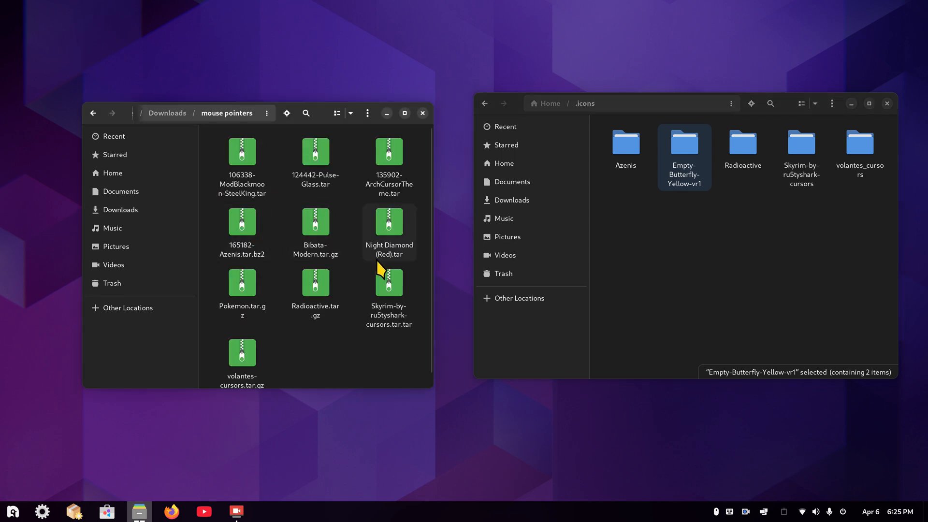
pyautogui.rightClick(313, 222)
pyautogui.click(338, 233)
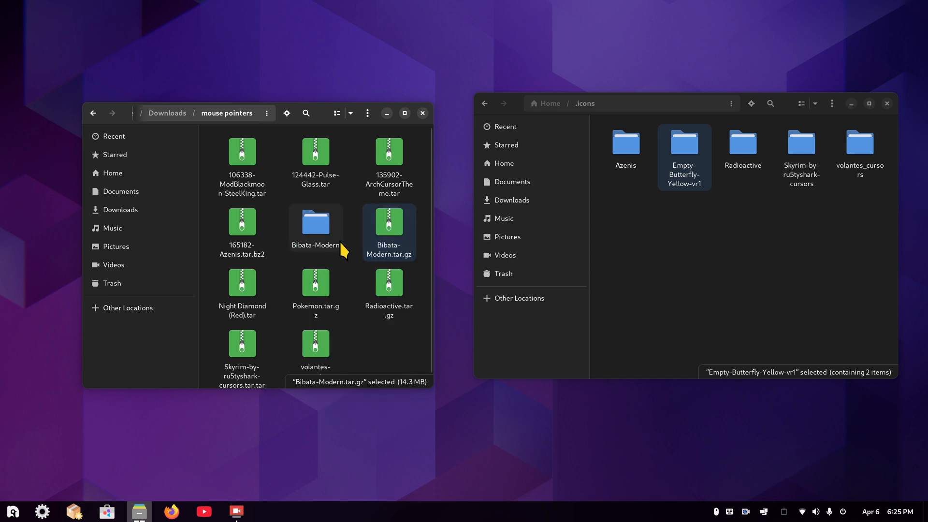
pyautogui.doubleClick(307, 225)
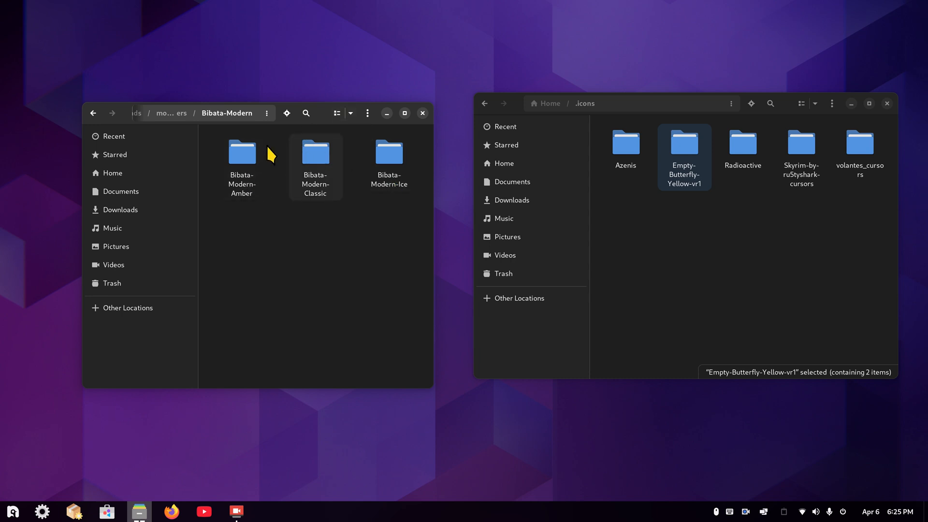
pyautogui.click(93, 113)
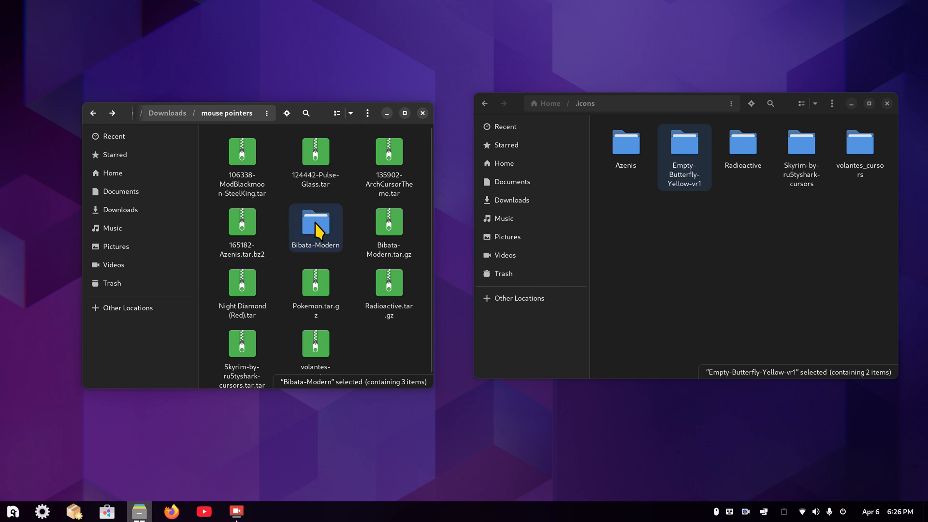
pyautogui.moveTo(311, 223); pyautogui.dragTo(698, 256)
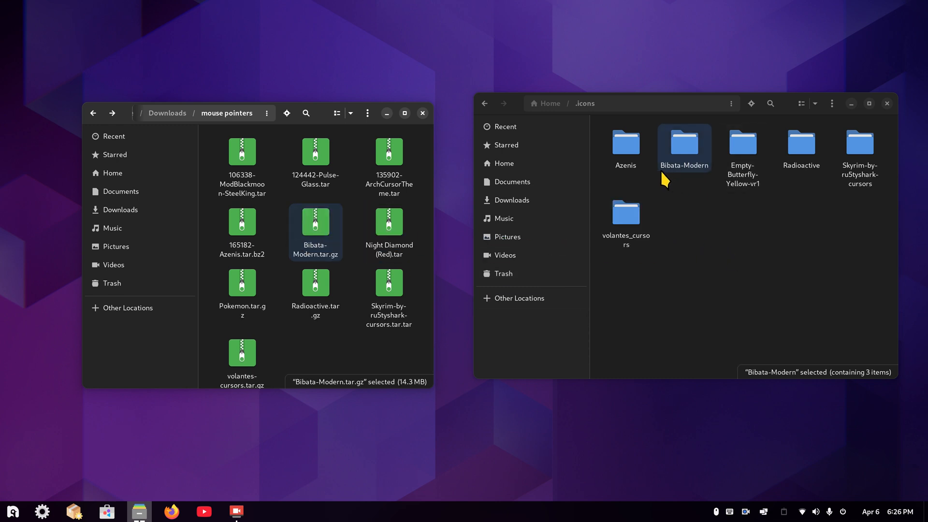
pyautogui.click(423, 113)
# Open Tweaks, set the cursor theme to Empty-Butterfly-Yellow-vr1, check the list of available cursor themes and close Tweaks
pyautogui.click(13, 512)
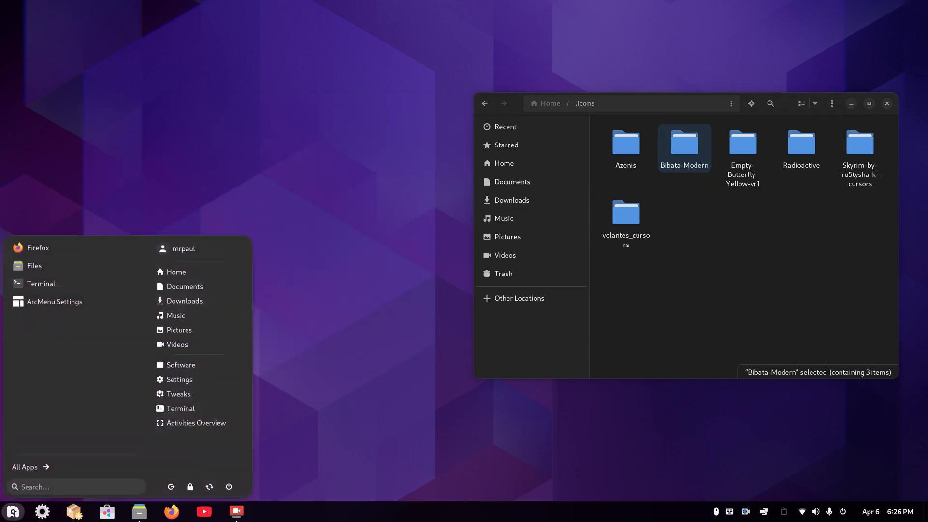
pyautogui.write('tw')
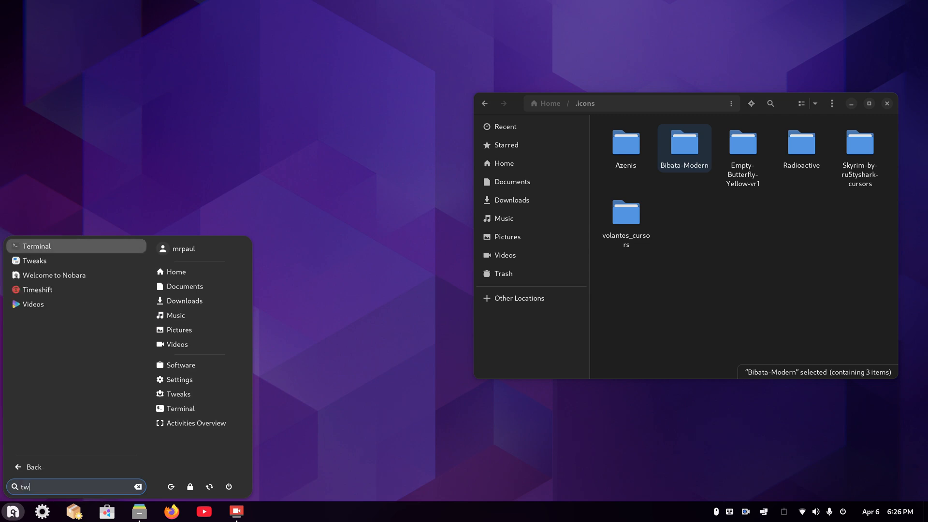
pyautogui.click(49, 248)
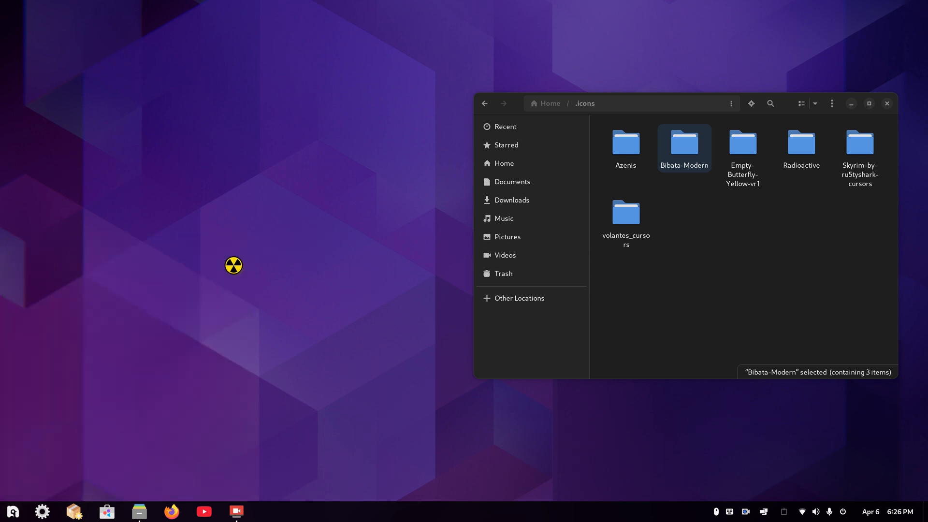
pyautogui.click(271, 141)
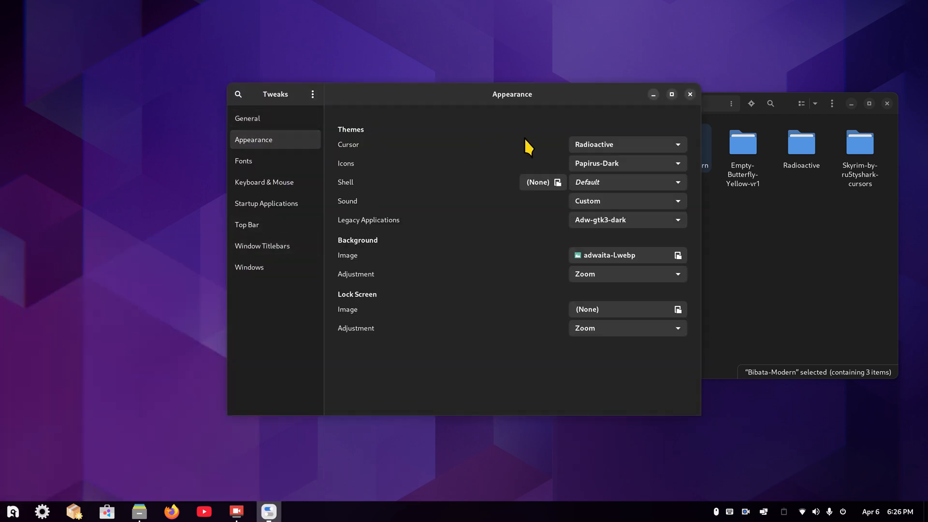
pyautogui.click(600, 144)
pyautogui.click(599, 129)
pyautogui.click(600, 146)
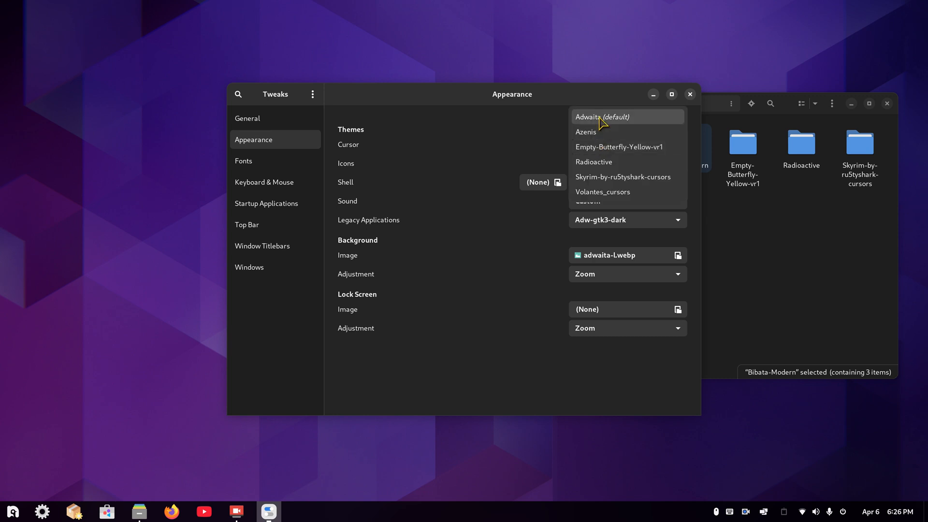
pyautogui.click(509, 141)
pyautogui.click(690, 93)
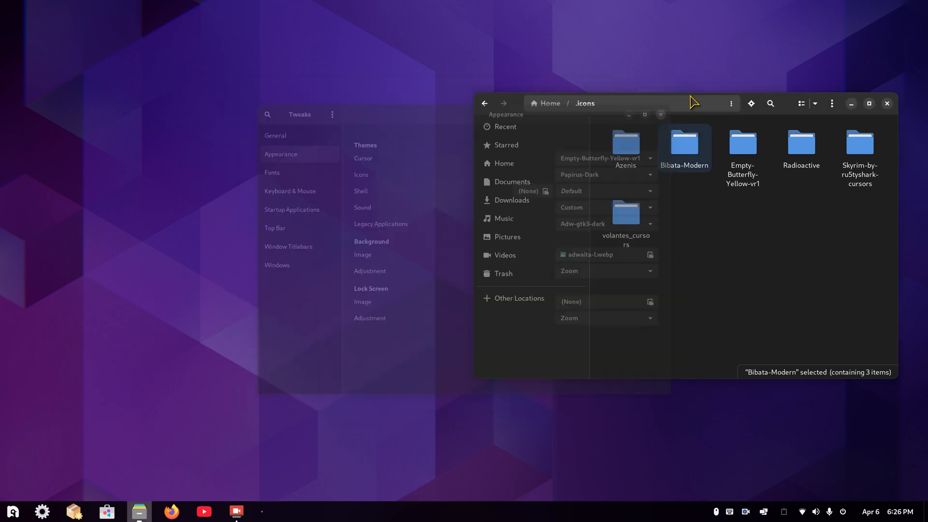
# Examine the contents of the Bibata-Modern-Amber, Bibata-Modern-Classic and Bibata-Modern-Ice folders inside Bibata-Modern
pyautogui.doubleClick(688, 147)
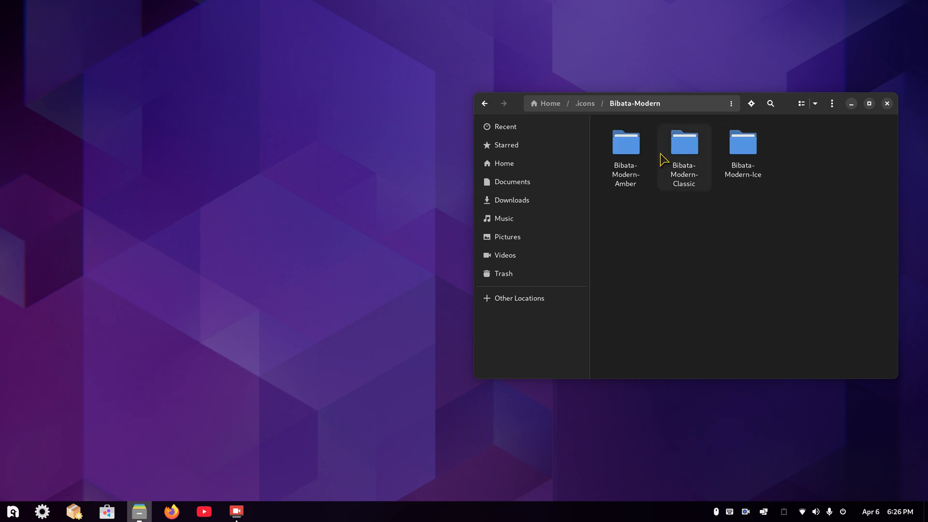
pyautogui.doubleClick(625, 147)
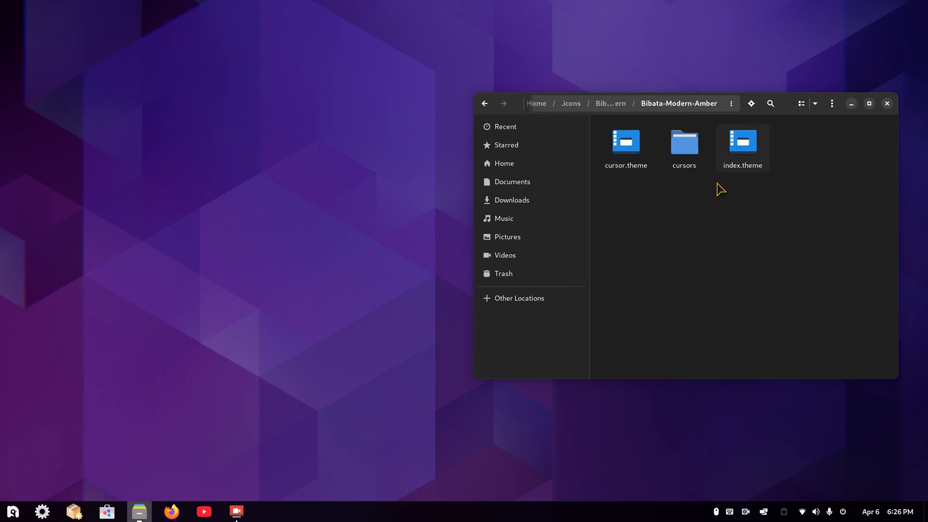
pyautogui.hotkey('alt', 'Left')
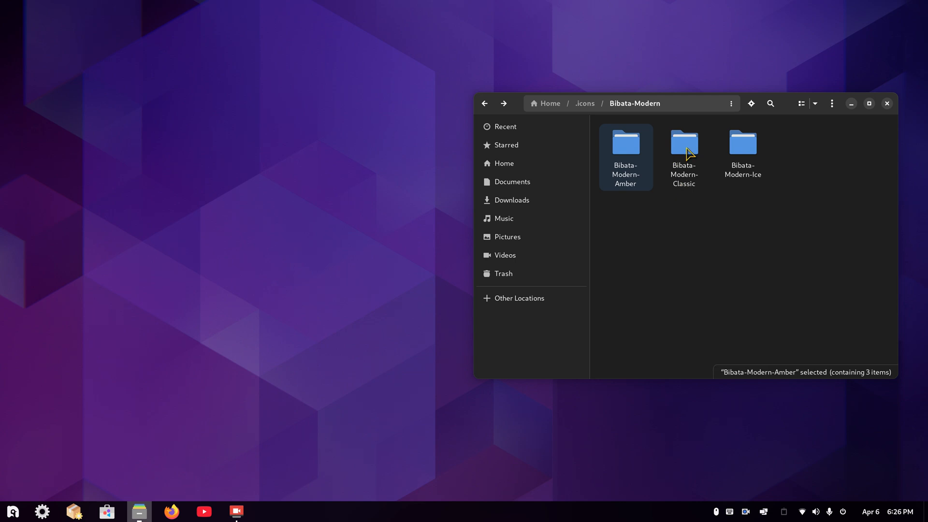
pyautogui.click(688, 153)
pyautogui.doubleClick(688, 153)
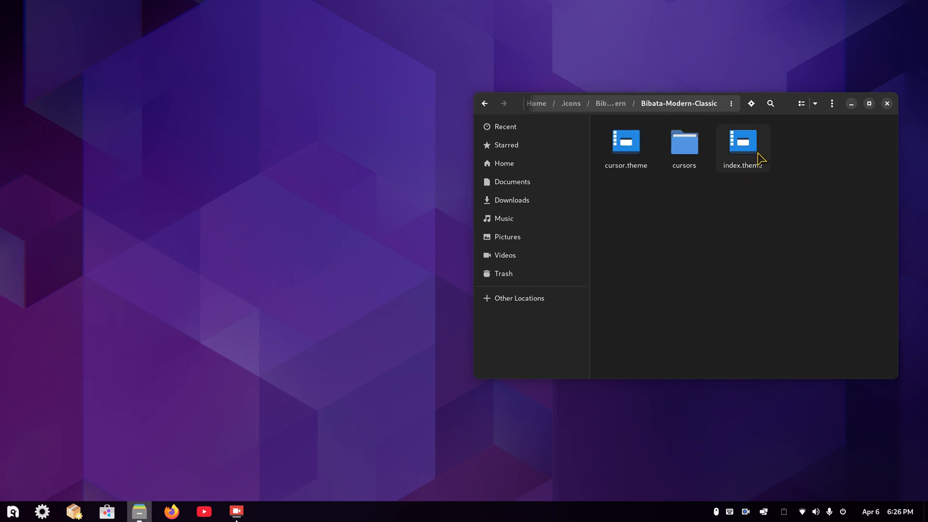
pyautogui.hotkey('alt', 'Left')
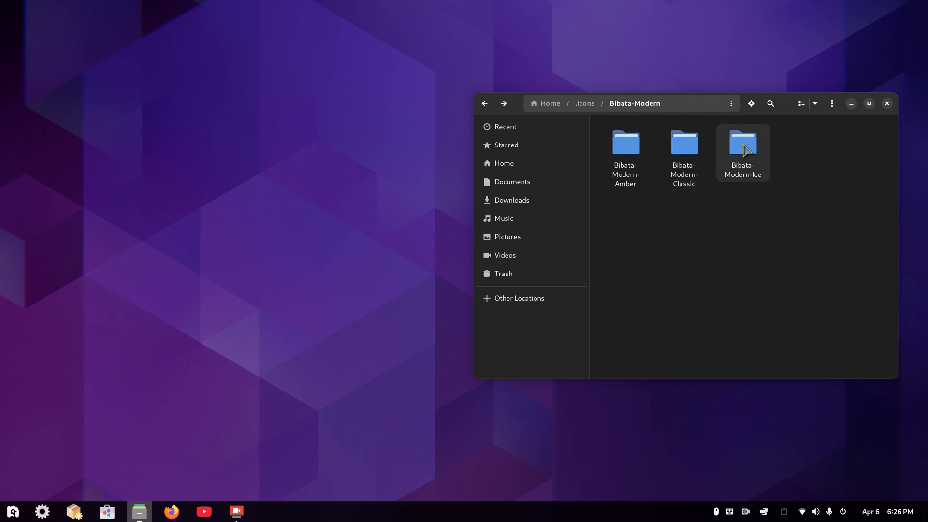
pyautogui.click(744, 150)
pyautogui.doubleClick(744, 150)
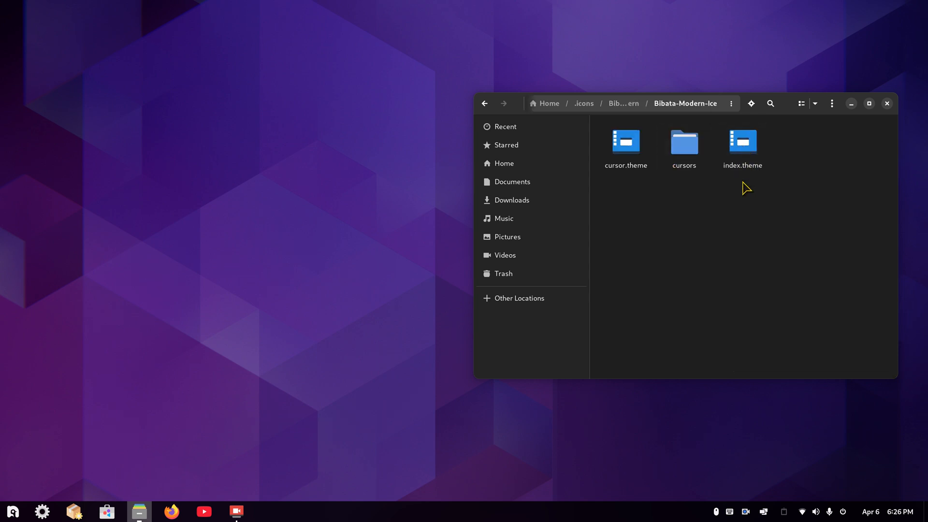
pyautogui.hotkey('alt', 'Left')
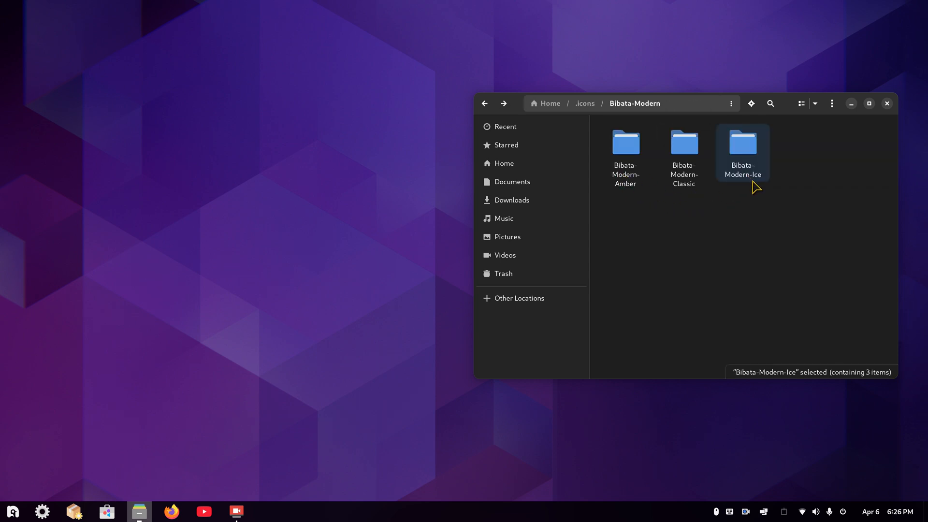
# Move the Bibata-Modern-Amber, Bibata-Modern-Classic and Bibata-Modern-Ice folders out of Bibata-Modern directly into .icons
pyautogui.click(782, 185)
pyautogui.moveTo(788, 139); pyautogui.dragTo(608, 210)
pyautogui.rightClick(626, 147)
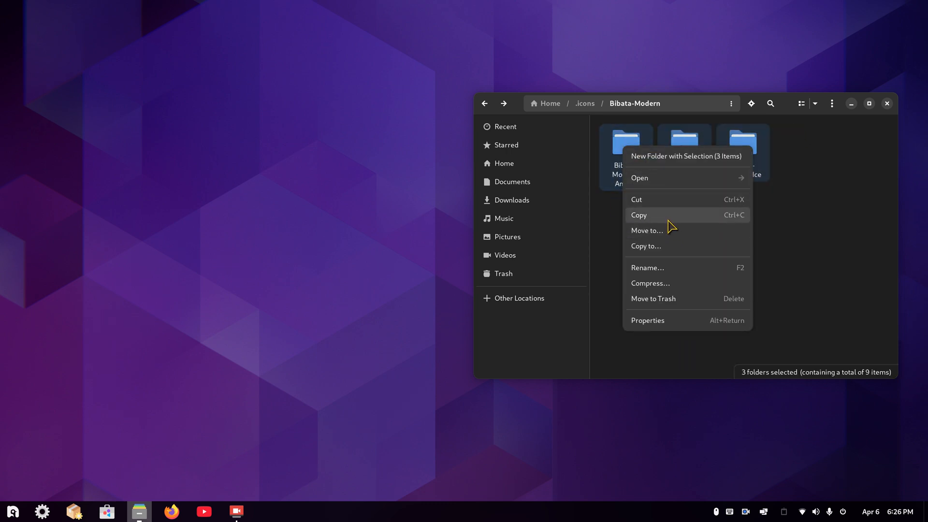
pyautogui.click(667, 200)
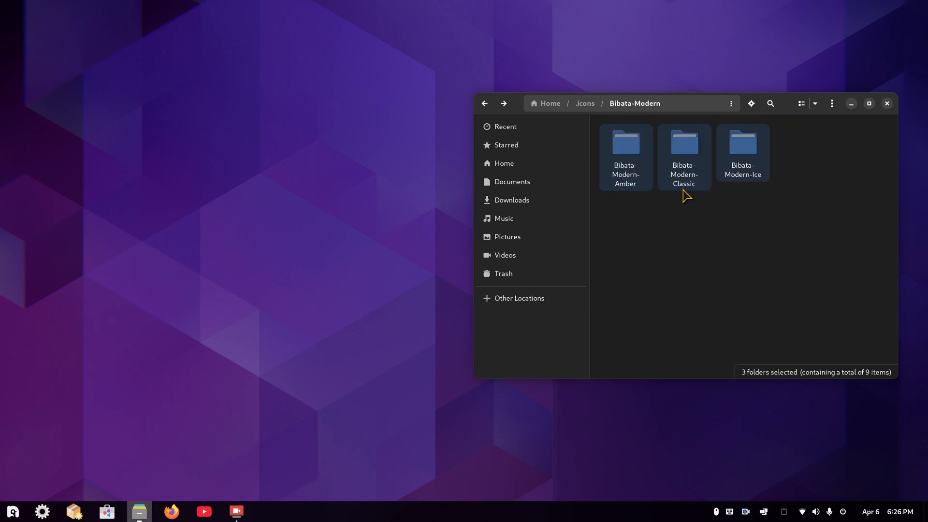
pyautogui.click(585, 104)
pyautogui.rightClick(711, 256)
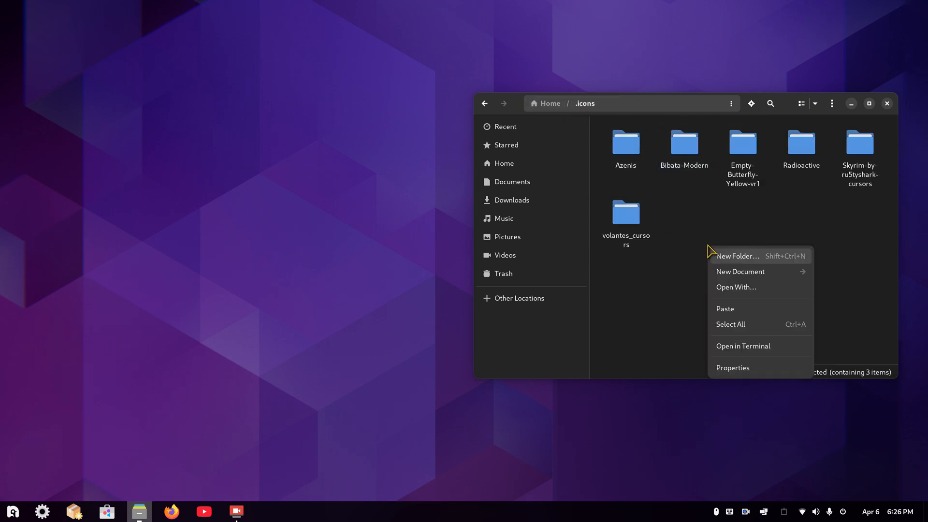
pyautogui.click(762, 309)
pyautogui.click(783, 295)
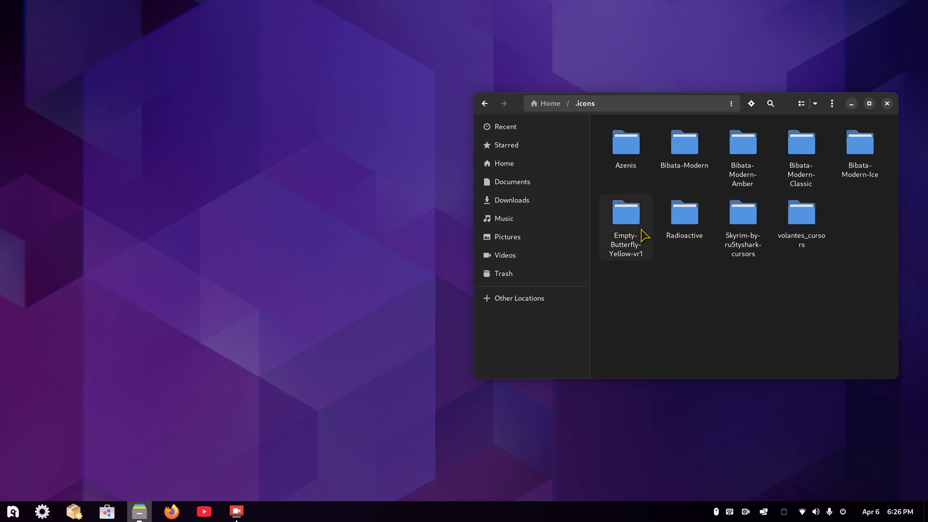
# Move the empty Bibata-Modern folder in .icons to the trash and close the file window
pyautogui.click(685, 153)
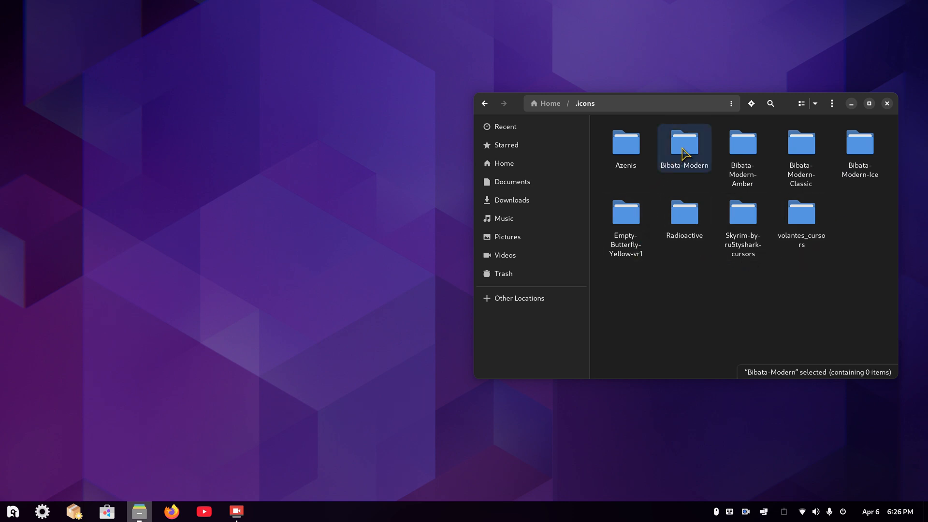
pyautogui.press('Delete')
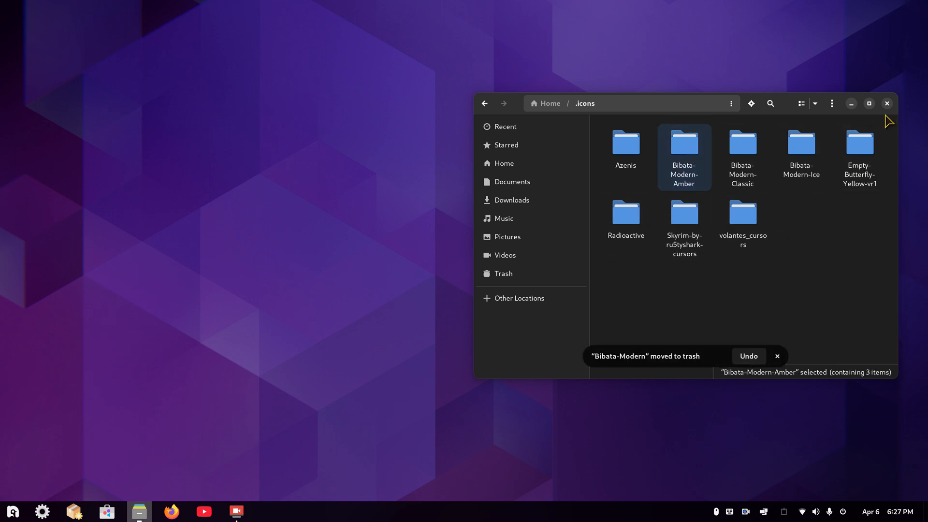
pyautogui.click(887, 103)
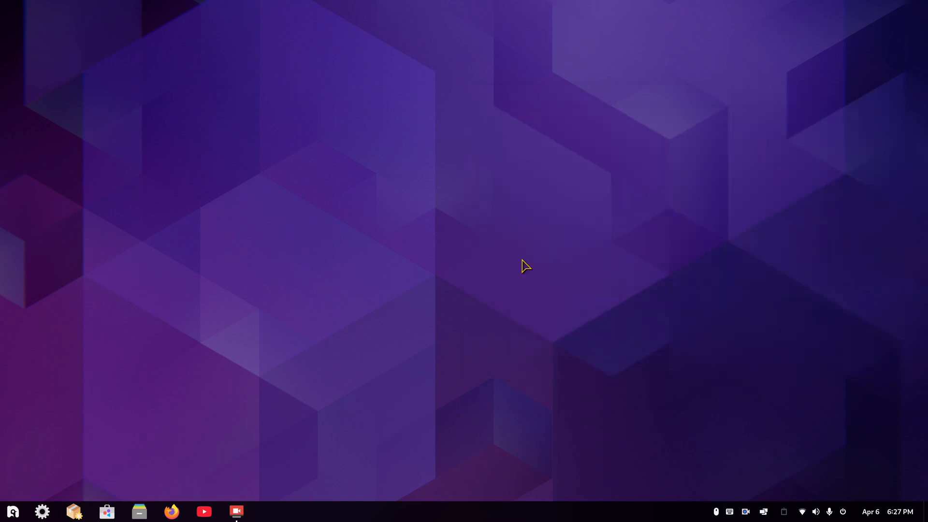
# Open Tweaks and set the cursor theme to Bibata-Modern-Amber
pyautogui.click(13, 511)
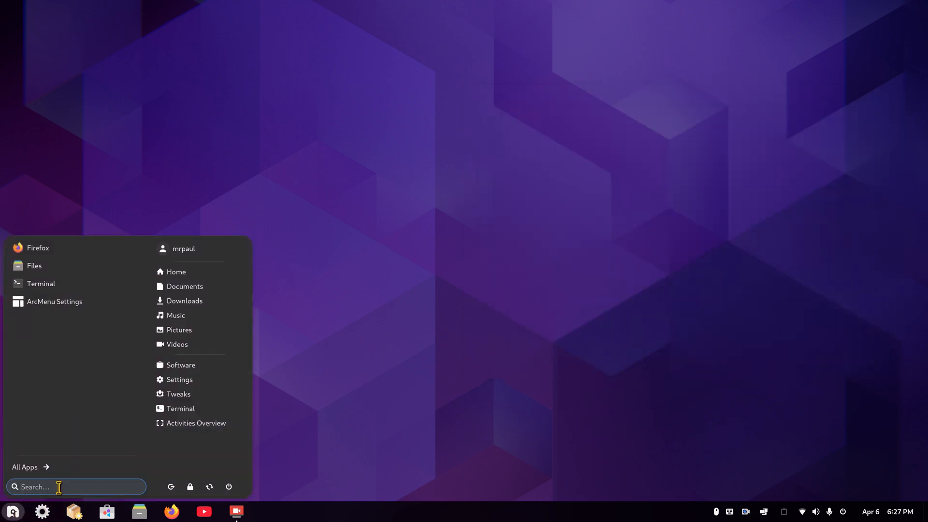
pyautogui.write('tw')
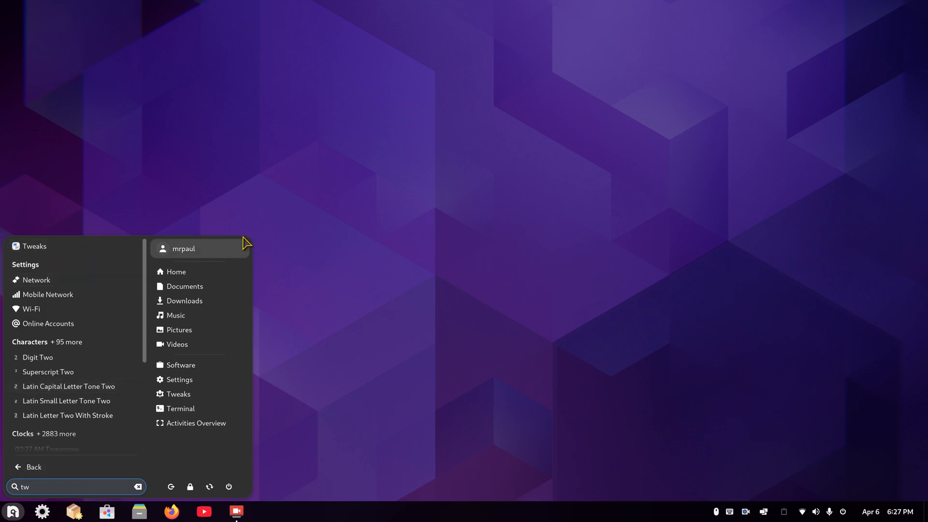
pyautogui.click(51, 247)
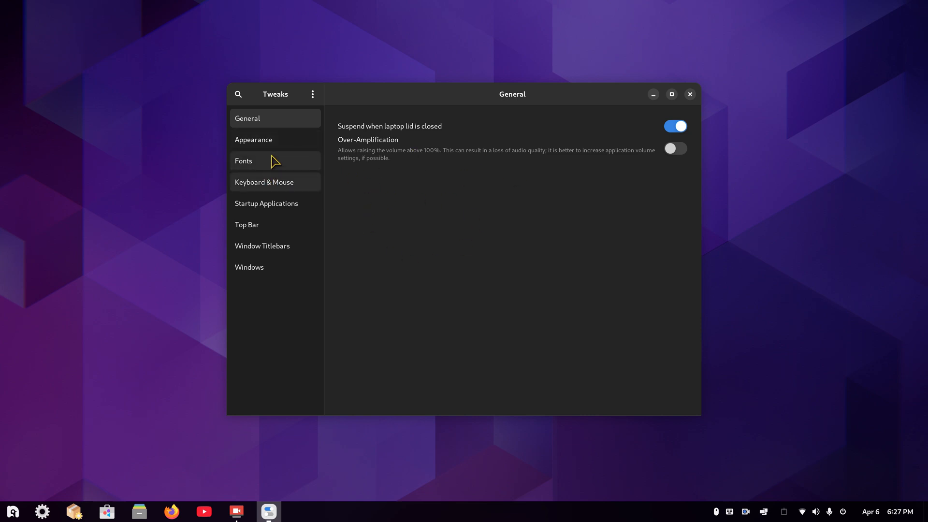
pyautogui.click(273, 140)
pyautogui.click(631, 144)
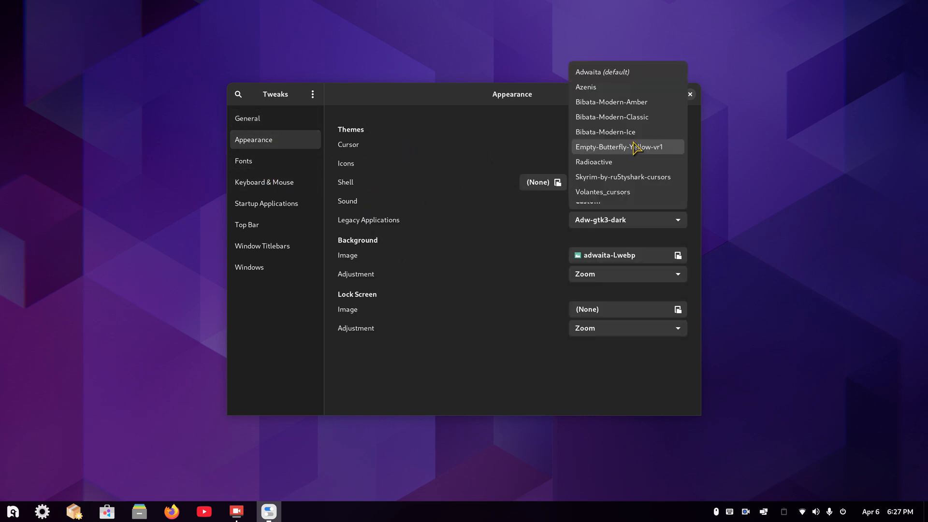
pyautogui.click(628, 100)
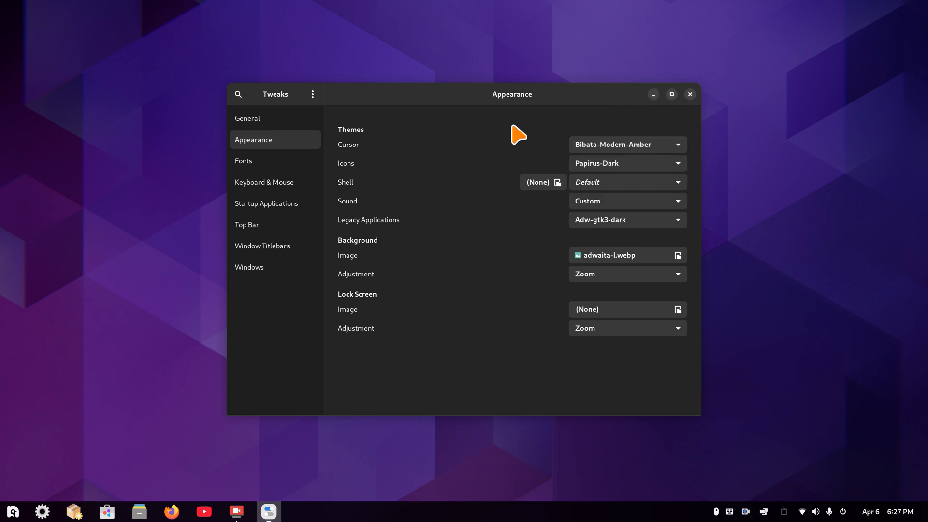
# Try the cursor themes Bibata-Modern-Classic and Bibata-Modern-Ice, leaving Bibata-Modern-Ice applied, and close Tweaks
pyautogui.click(613, 143)
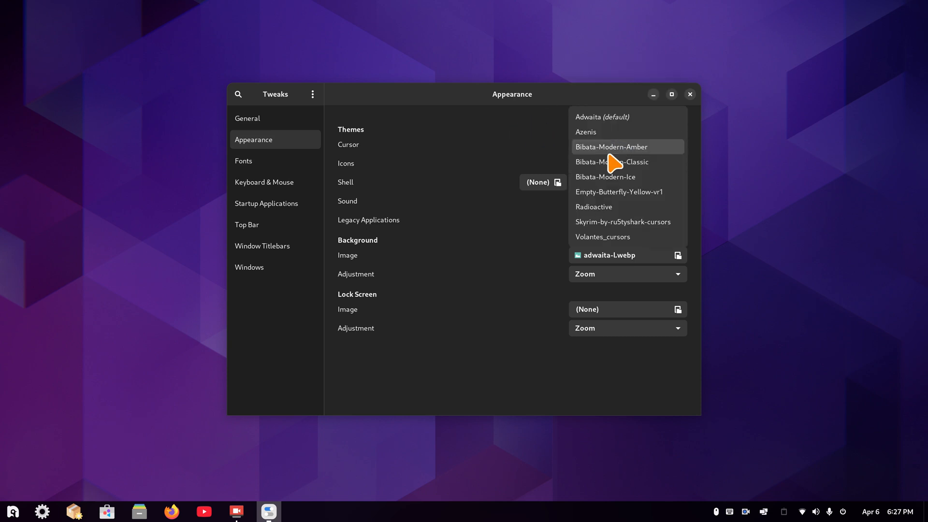
pyautogui.click(608, 165)
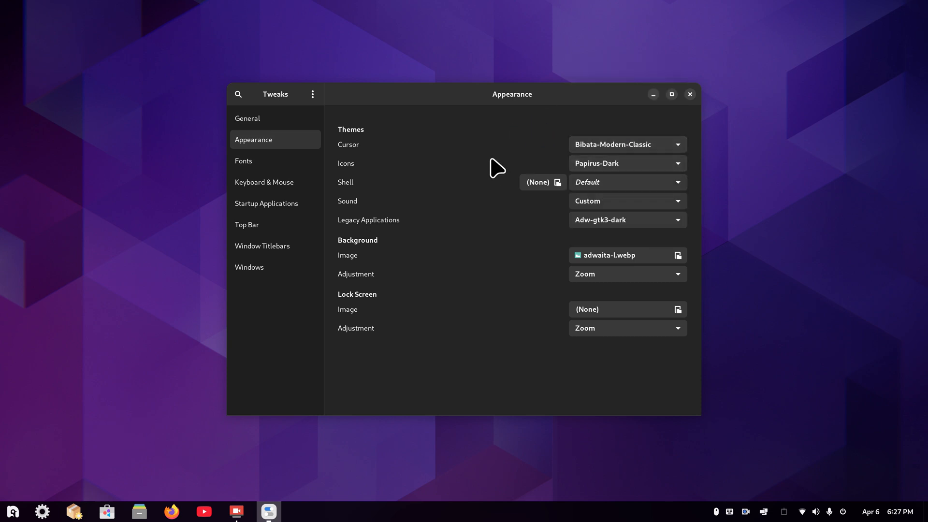
pyautogui.click(615, 150)
pyautogui.click(613, 164)
pyautogui.click(620, 143)
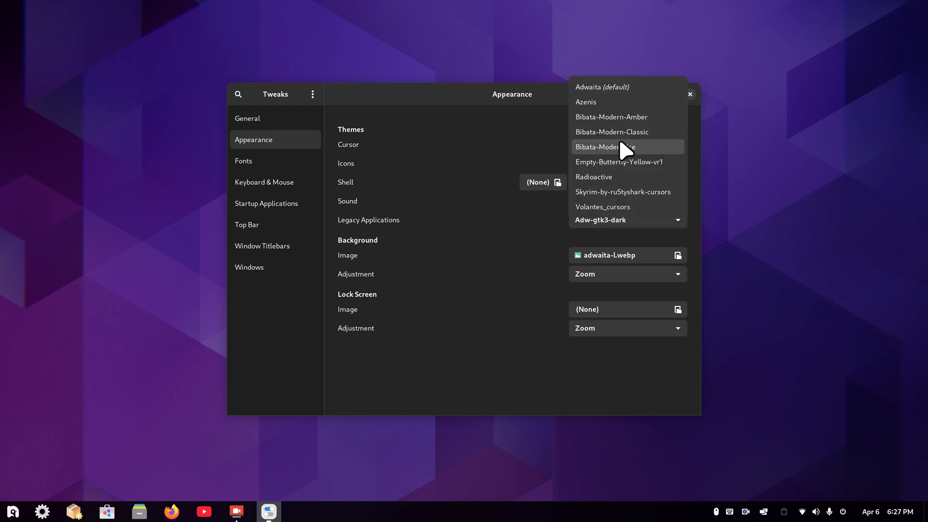
pyautogui.click(621, 146)
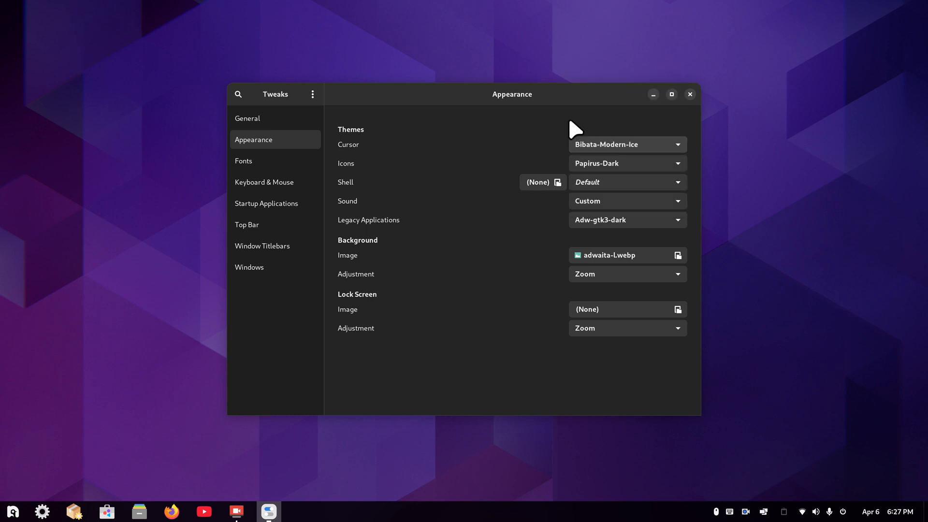
pyautogui.click(690, 94)
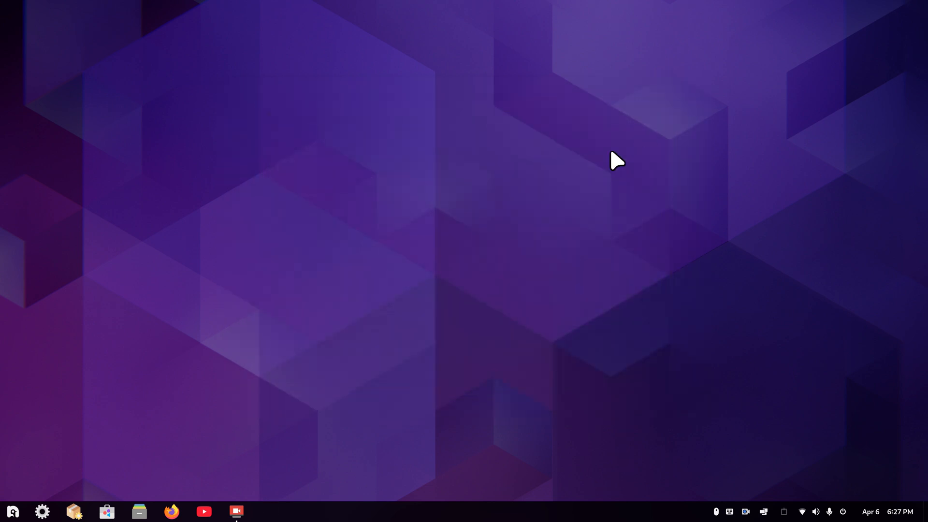
# Reopen Tweaks, set the cursor theme to Radioactive and close Tweaks
pyautogui.click(12, 510)
pyautogui.click(57, 484)
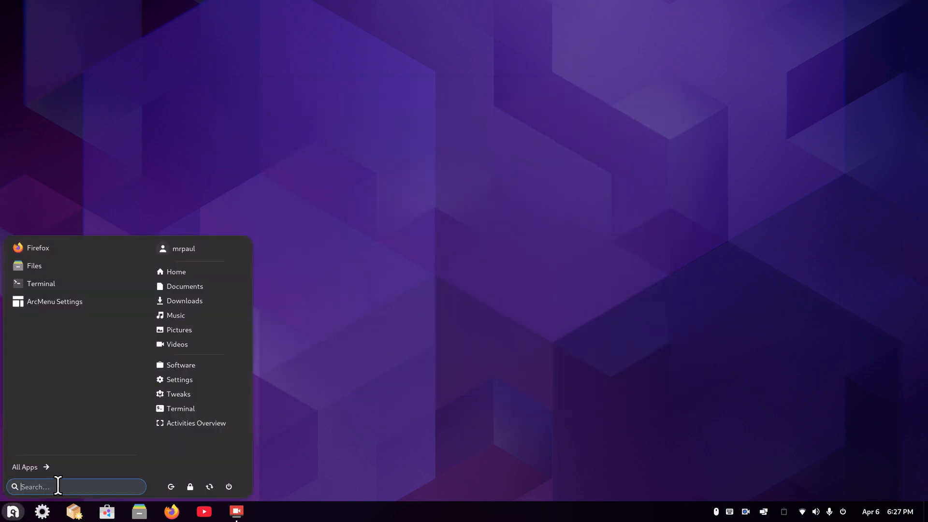
pyautogui.write('tw')
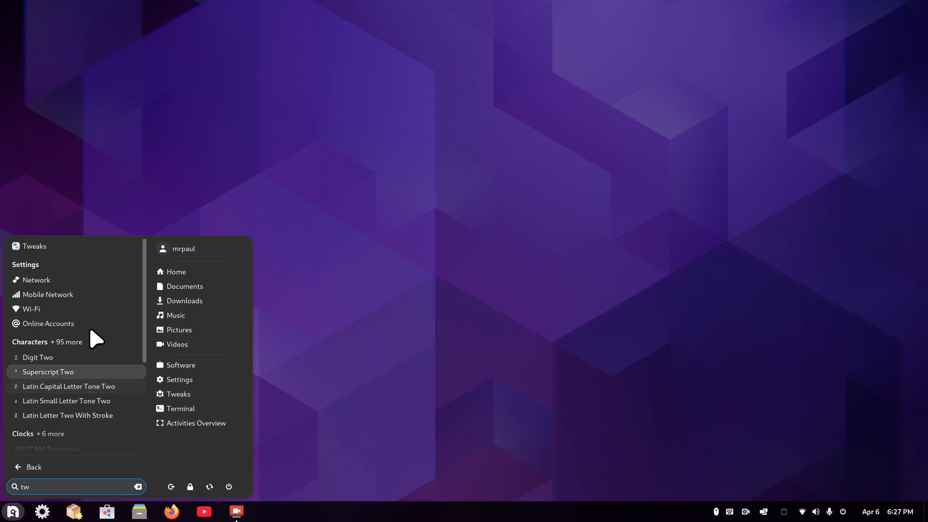
pyautogui.press('Return')
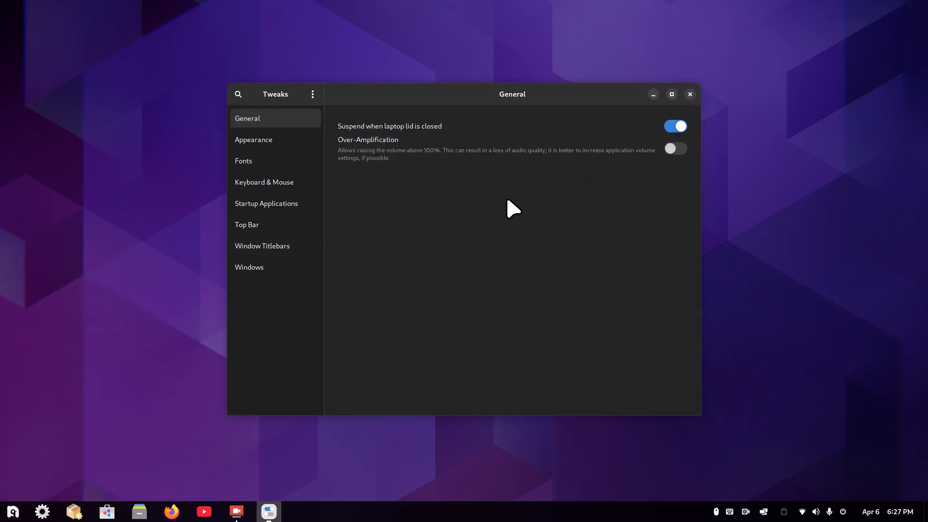
pyautogui.click(260, 140)
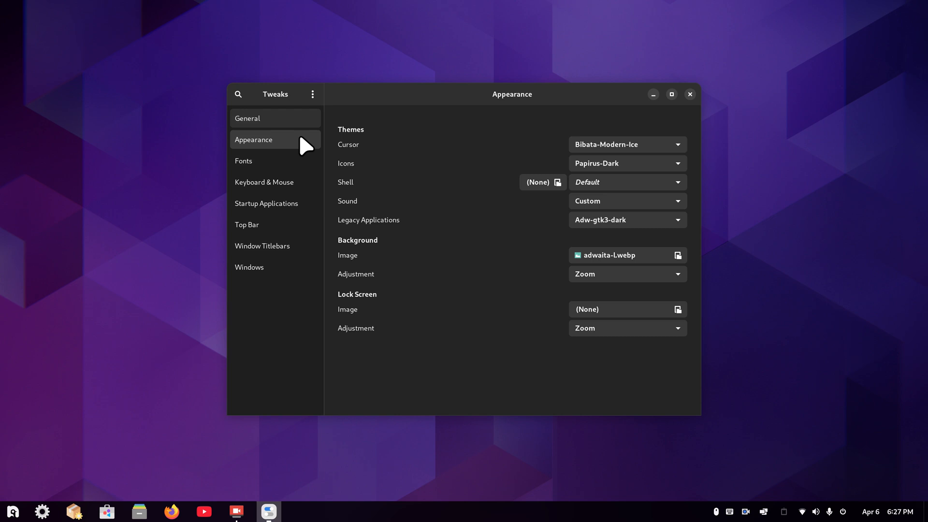
pyautogui.click(675, 144)
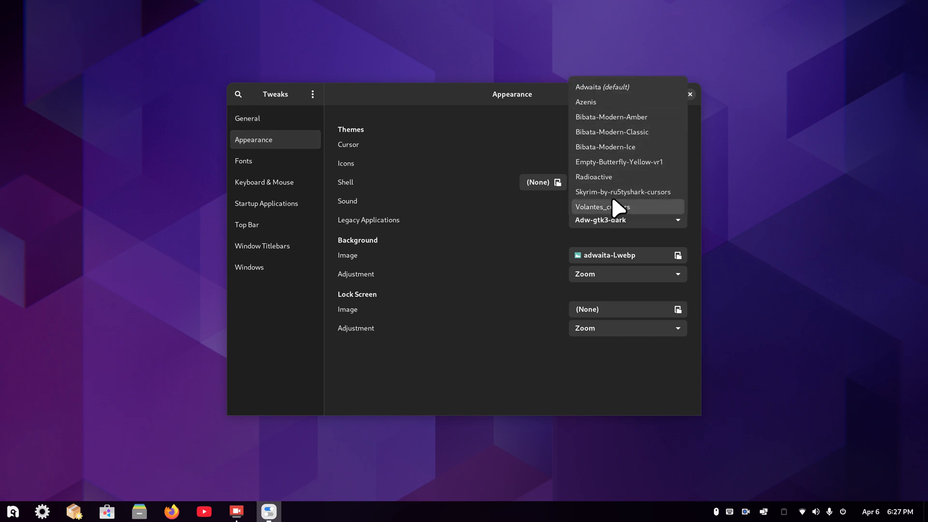
pyautogui.click(619, 177)
pyautogui.click(690, 94)
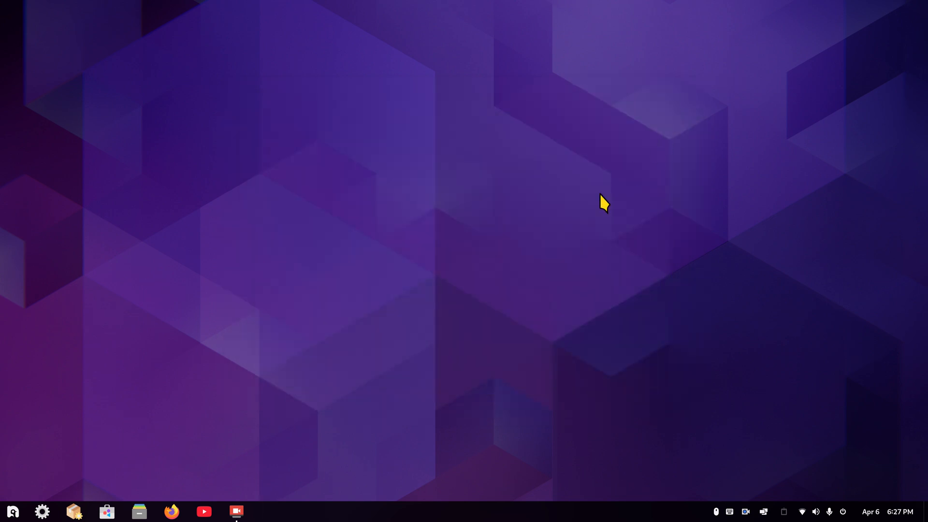
# Open the file manager and empty the trash
pyautogui.click(142, 516)
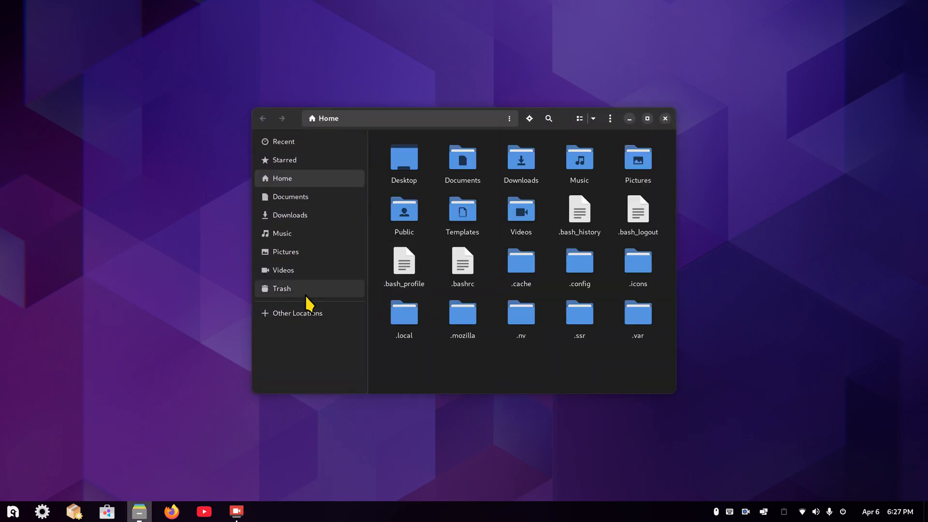
pyautogui.click(359, 290)
pyautogui.rightClick(558, 248)
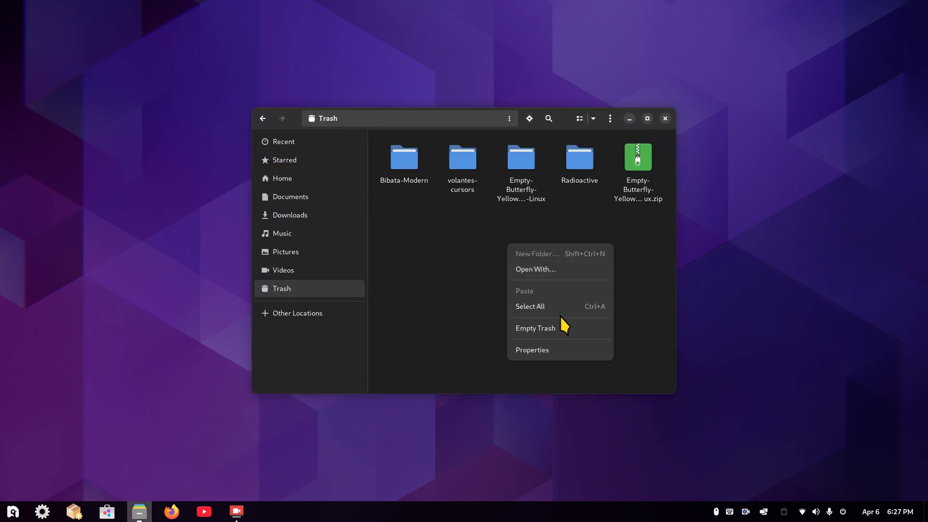
pyautogui.click(561, 327)
pyautogui.click(535, 247)
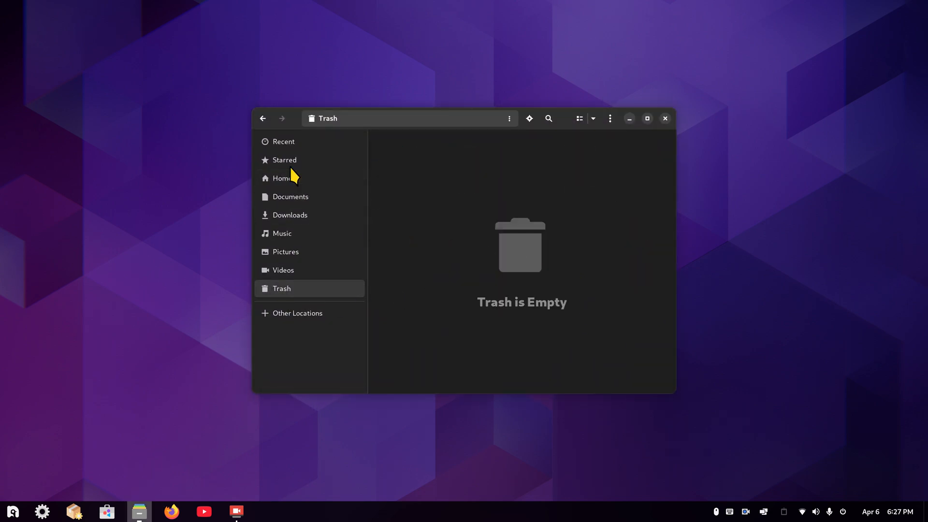
# Open .icons in the home folder and examine the installed cursor theme folders, including the Bibata variants, volantes_cursors and Empty-Butterfly-Yellow-vr1
pyautogui.click(359, 178)
pyautogui.doubleClick(631, 273)
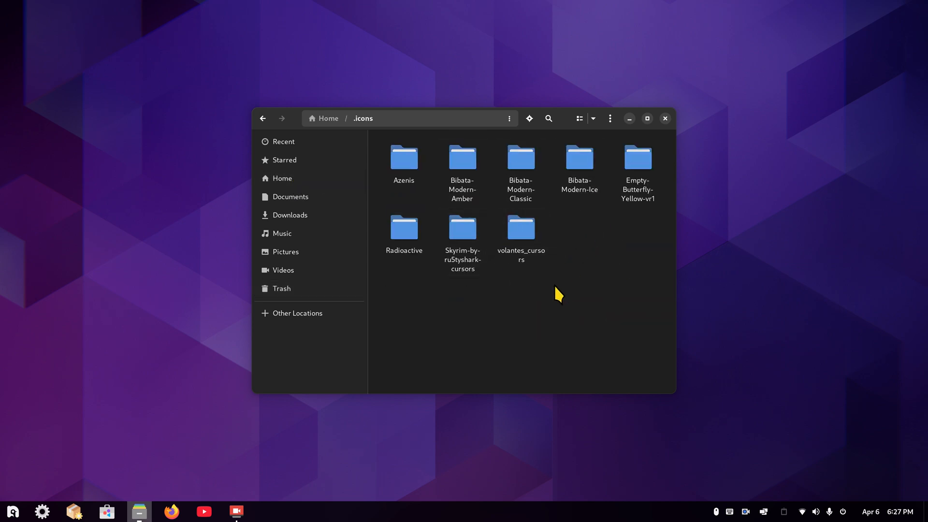
pyautogui.click(639, 159)
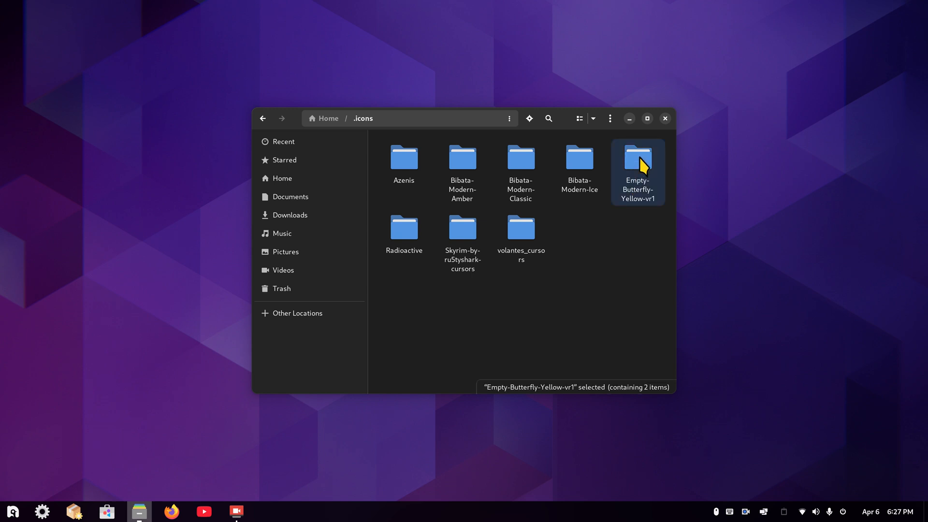
pyautogui.click(580, 162)
pyautogui.click(529, 231)
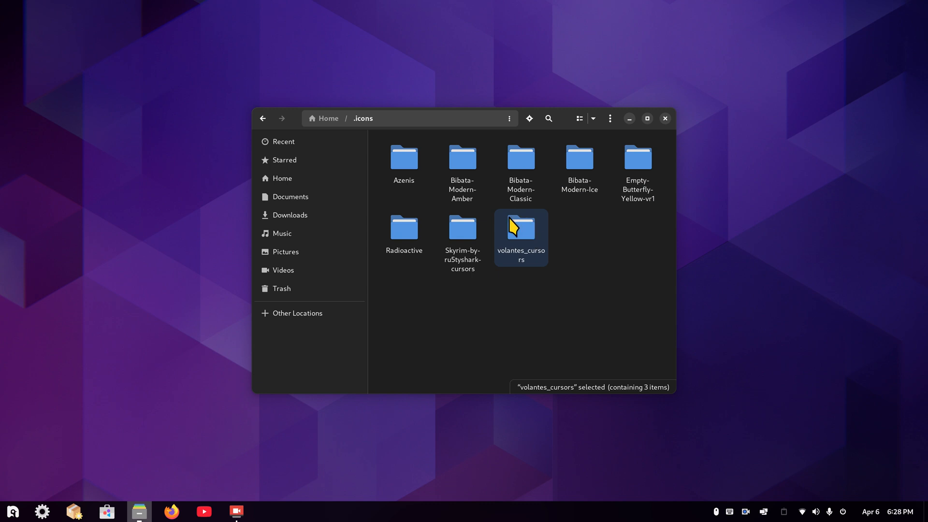
pyautogui.click(519, 175)
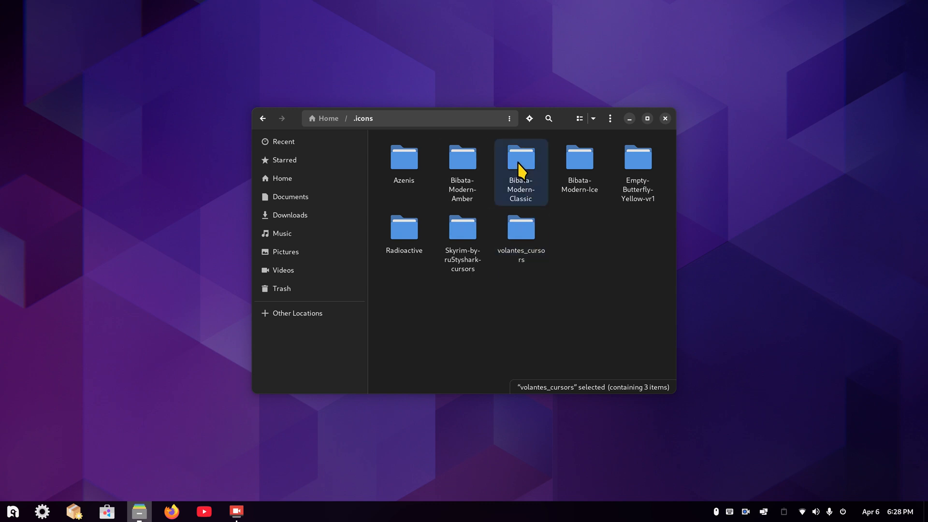
pyautogui.click(596, 251)
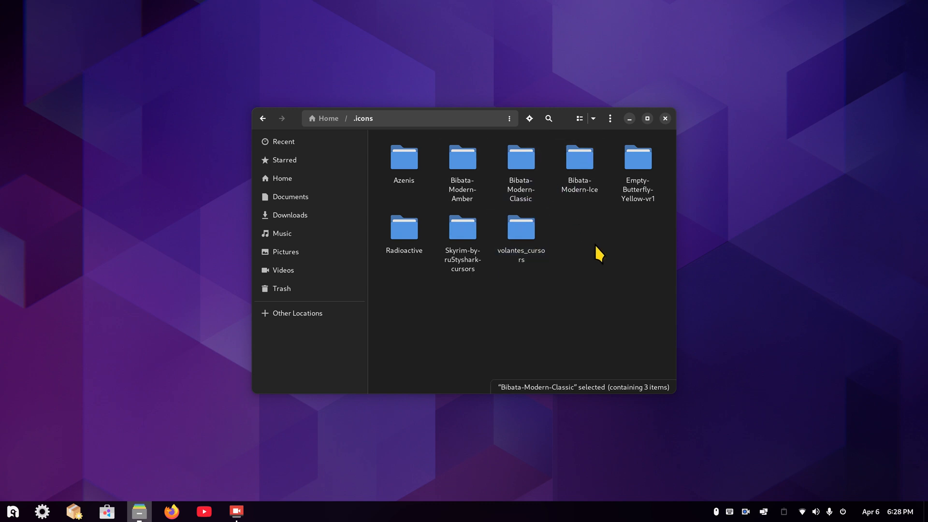
pyautogui.click(523, 163)
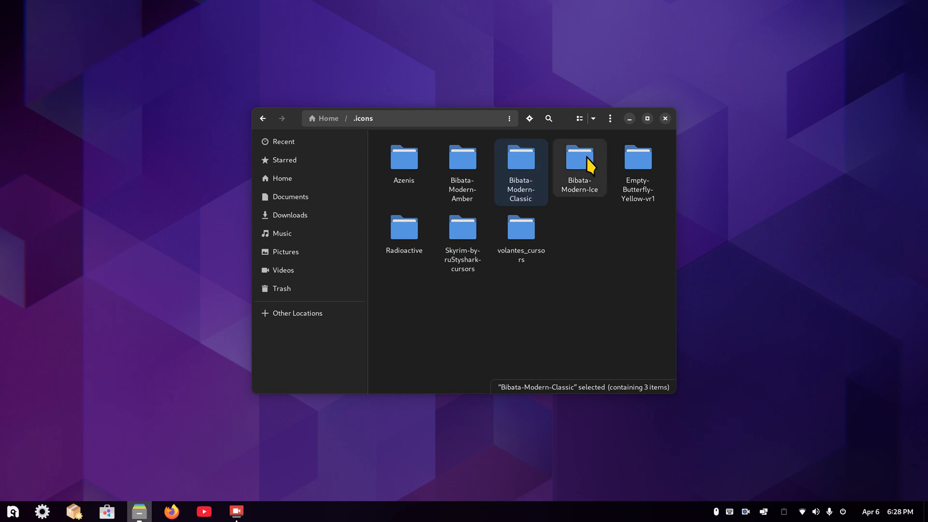
pyautogui.click(584, 159)
pyautogui.click(520, 165)
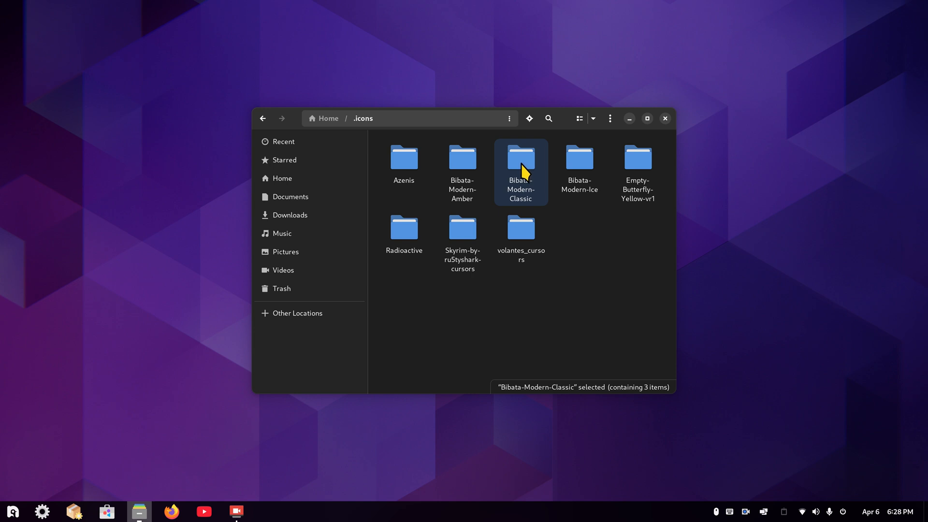
pyautogui.click(576, 157)
pyautogui.click(642, 169)
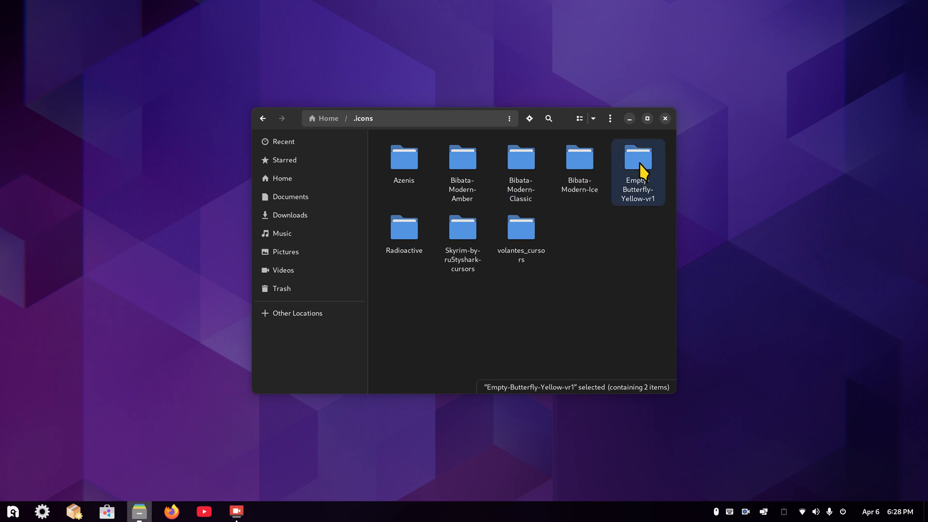
pyautogui.click(634, 261)
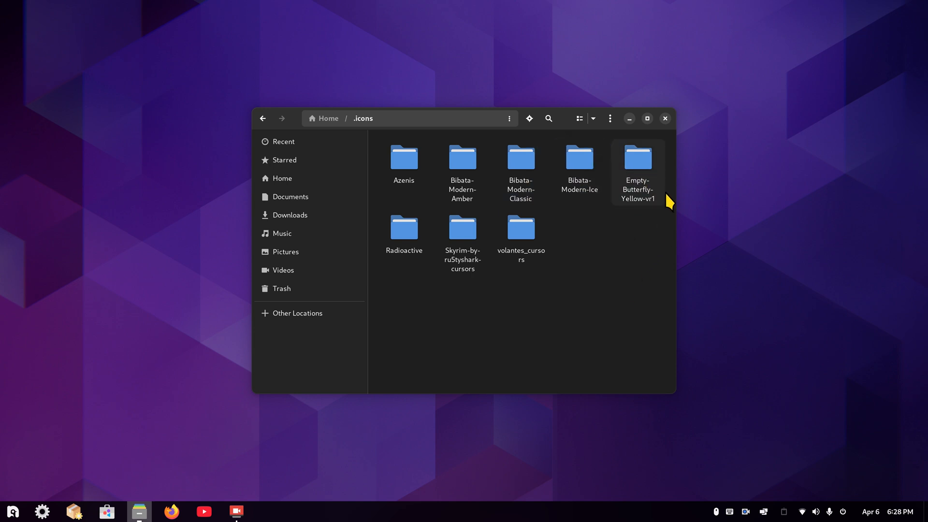
# Delete the cursor theme folders Bibata-Modern-Classic, Bibata-Modern-Ice, Empty-Butterfly-Yellow-vr1 and volantes_cursors from .icons
pyautogui.moveTo(665, 238); pyautogui.dragTo(519, 169)
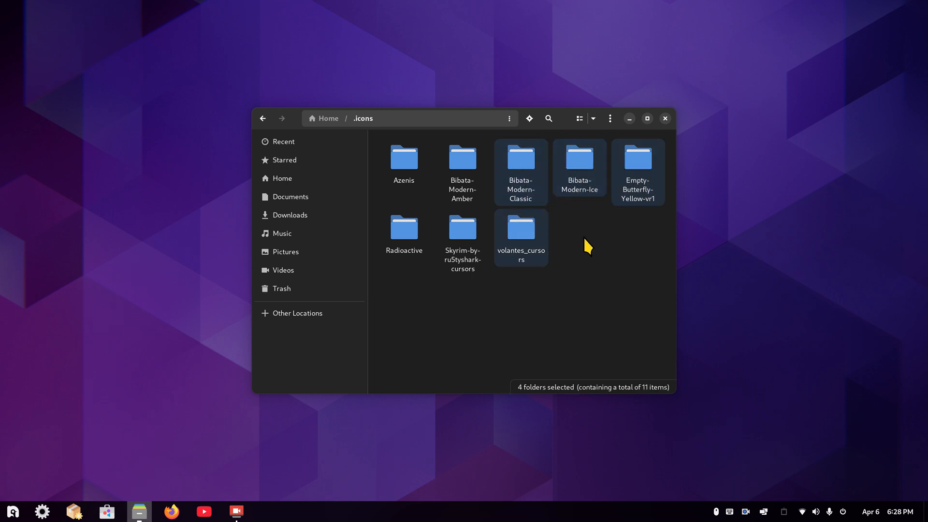
pyautogui.press('Delete')
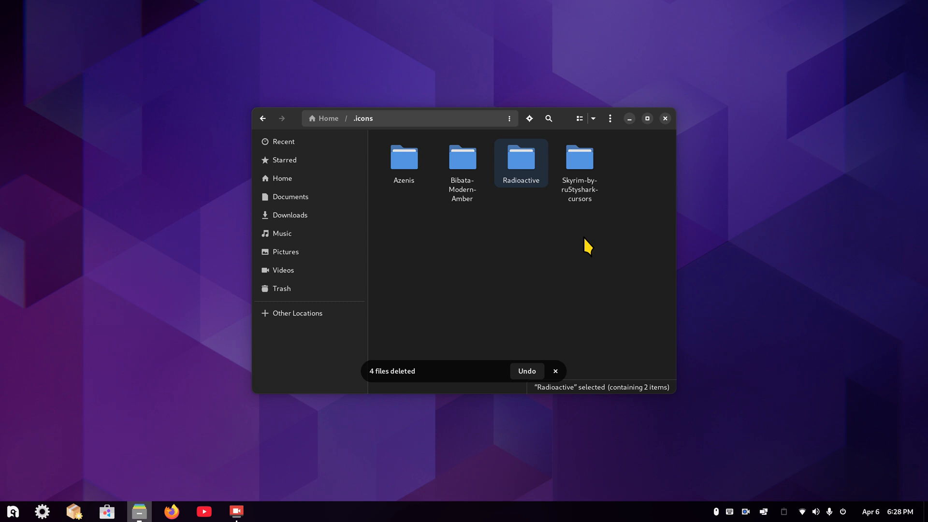
# Open Tweaks, check which cursor themes are offered under the appearance settings, choose Radioactive and close Tweaks
pyautogui.click(13, 511)
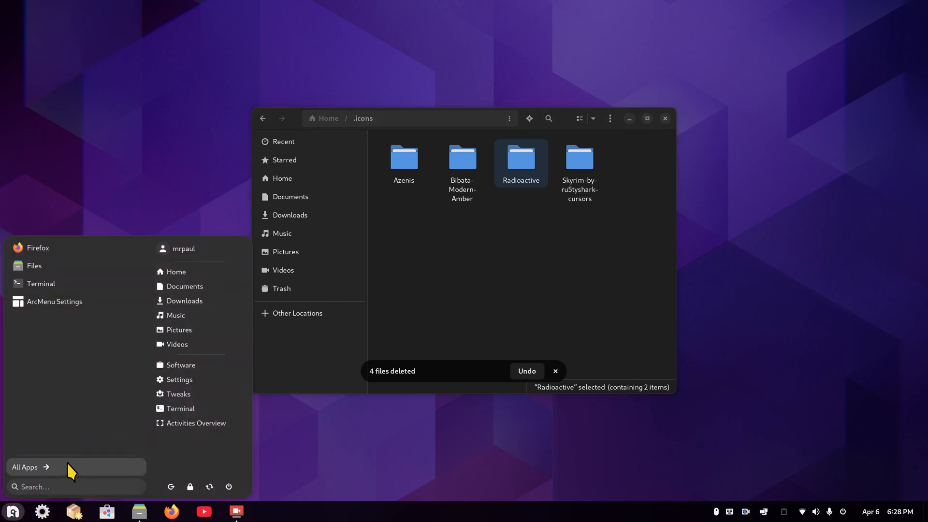
pyautogui.click(48, 486)
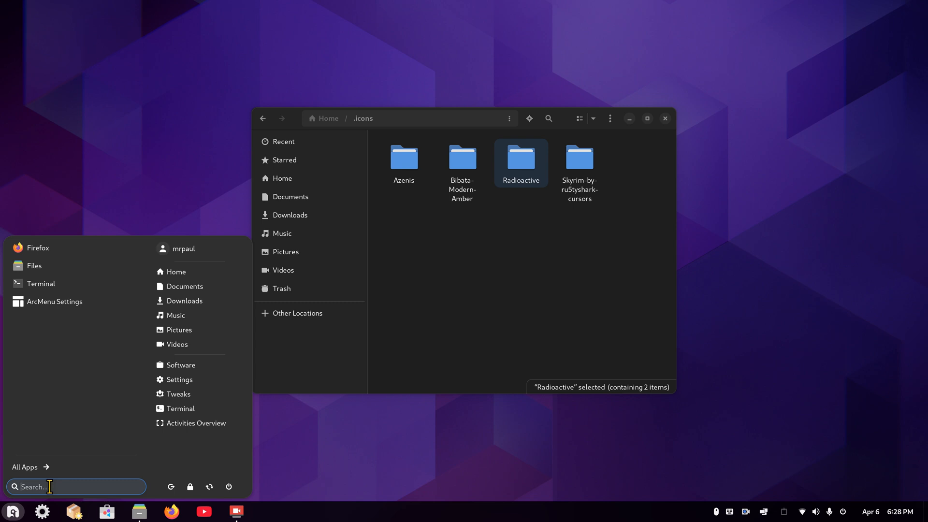
pyautogui.write('tw')
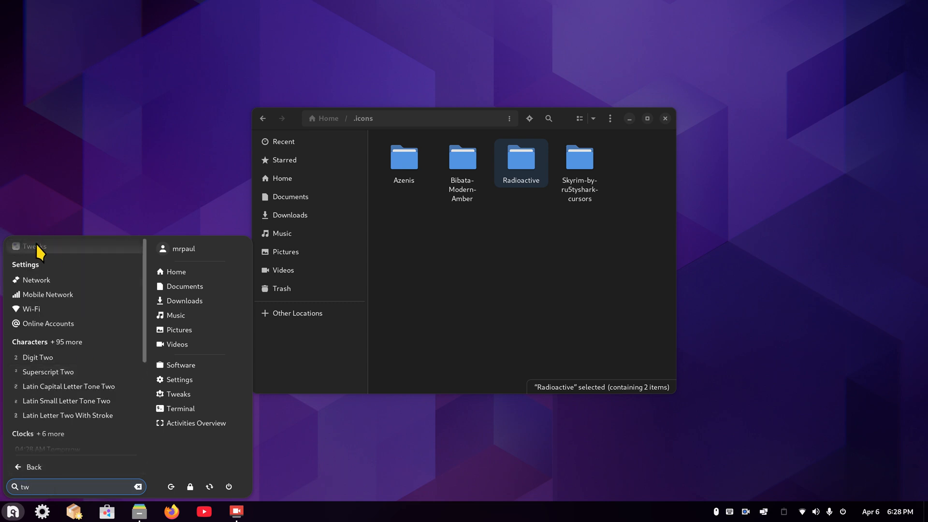
pyautogui.click(38, 247)
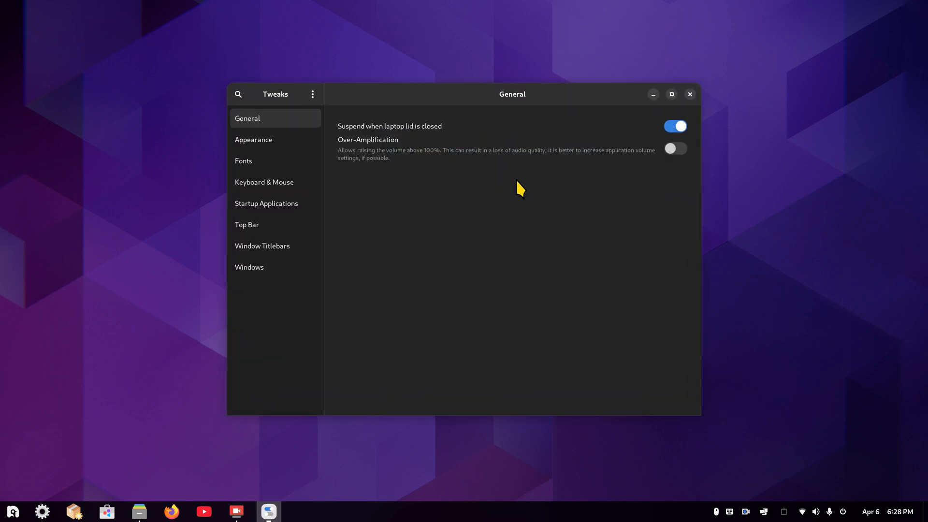
pyautogui.click(642, 144)
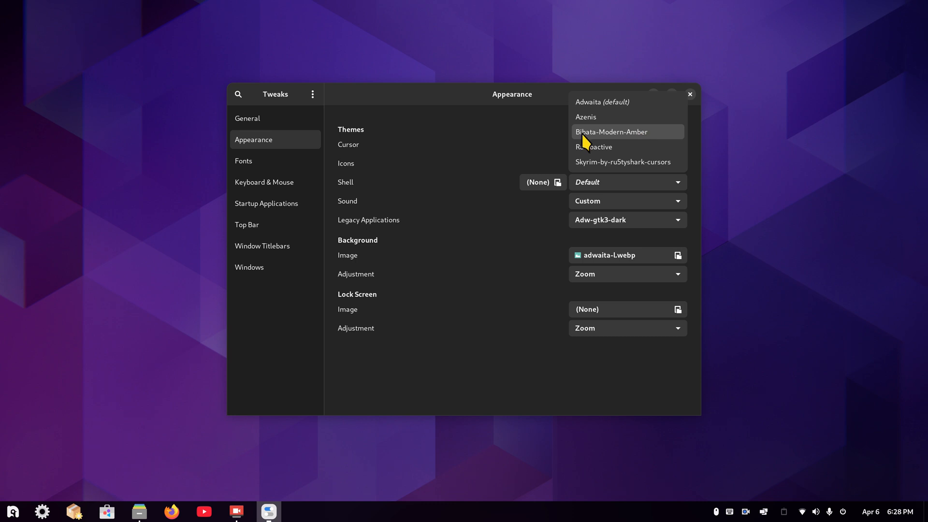
pyautogui.click(587, 147)
pyautogui.click(689, 95)
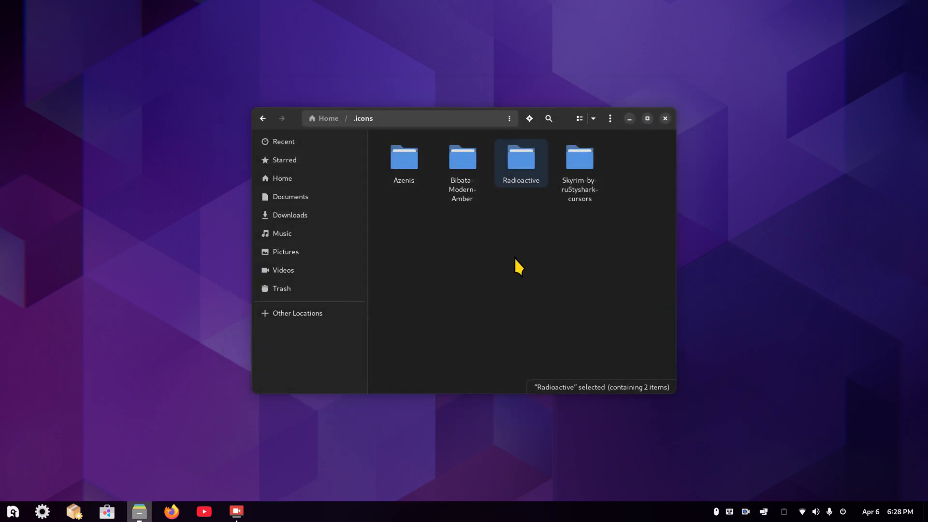
# Restore the four deleted cursor theme folders from the trash and close the file manager
pyautogui.click(297, 290)
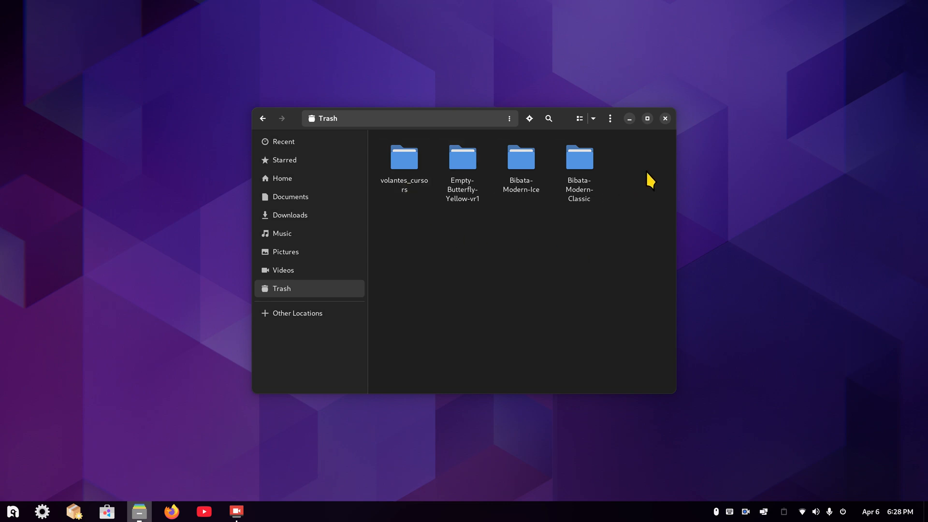
pyautogui.moveTo(634, 147); pyautogui.dragTo(406, 219)
pyautogui.rightClick(464, 154)
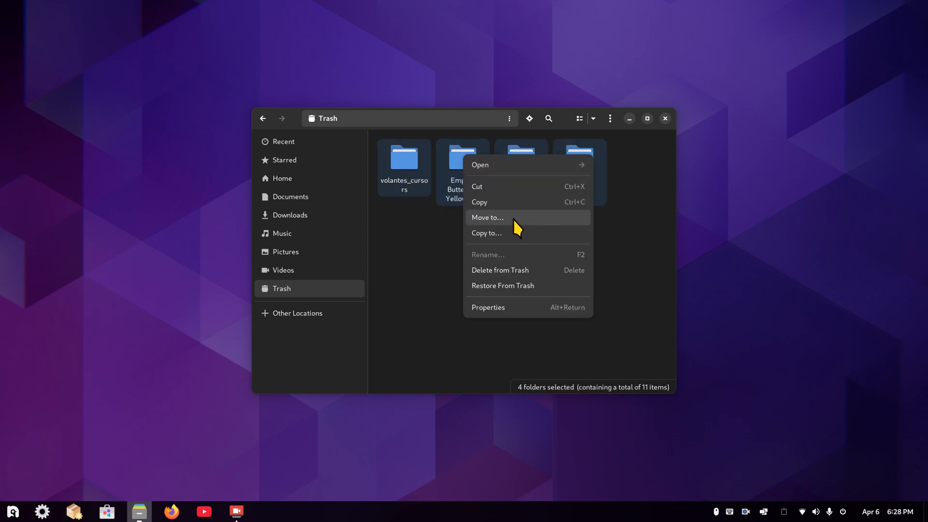
pyautogui.click(528, 286)
pyautogui.click(665, 119)
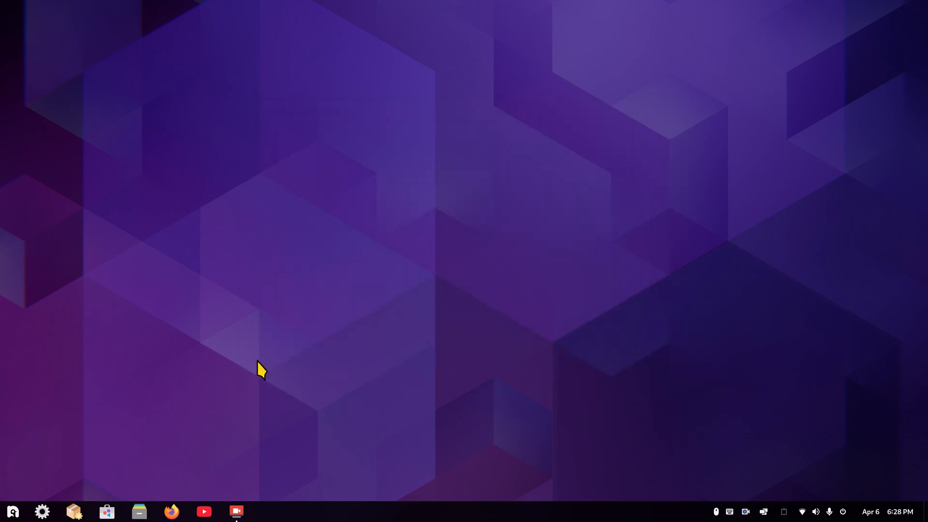
# Open Tweaks and try the cursor theme Bibata-Modern-Amber in the appearance settings
pyautogui.click(13, 511)
pyautogui.click(47, 487)
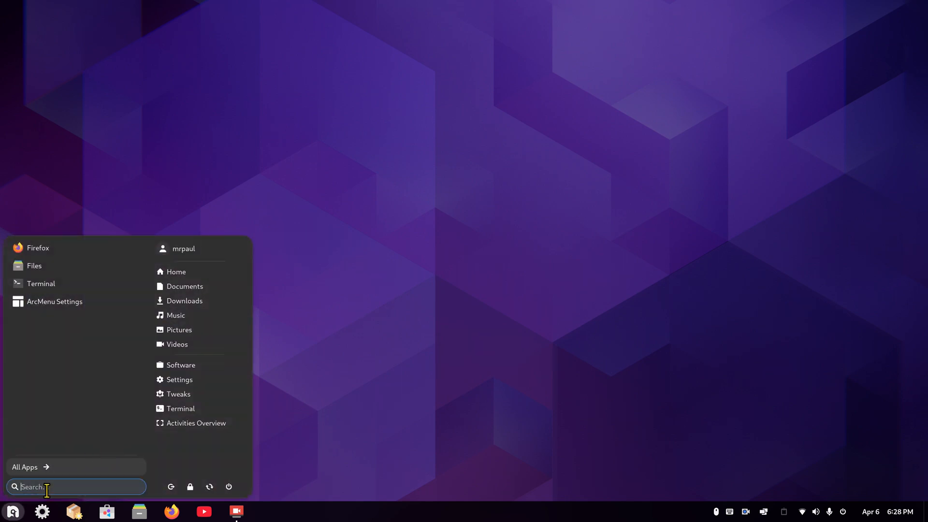
pyautogui.write('tw')
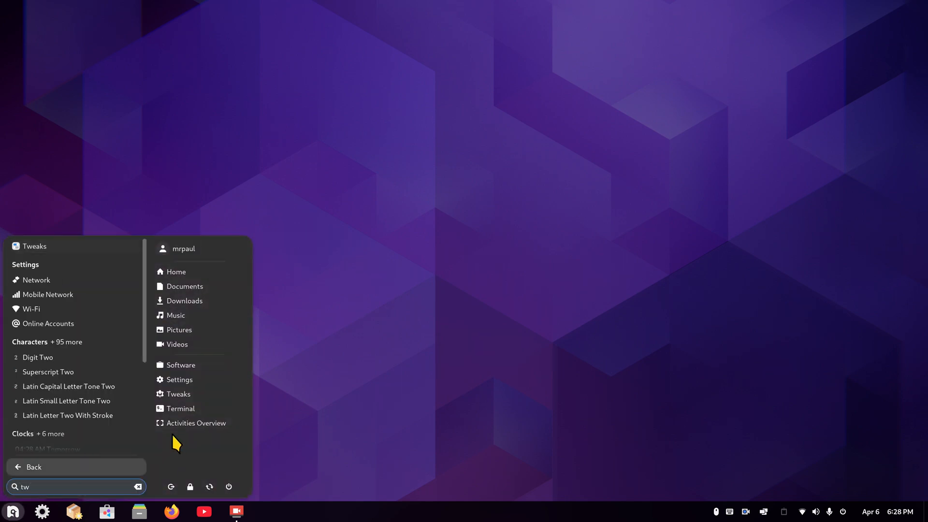
pyautogui.press('Return')
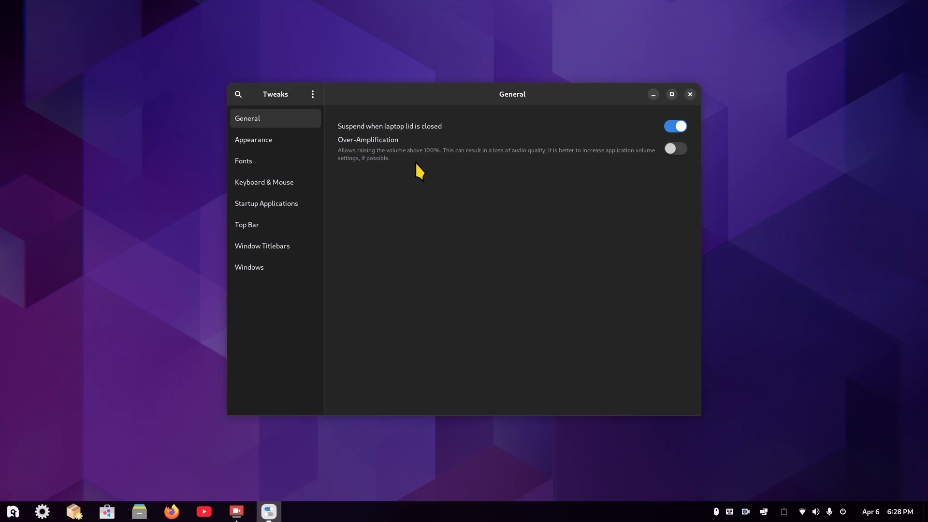
pyautogui.click(275, 138)
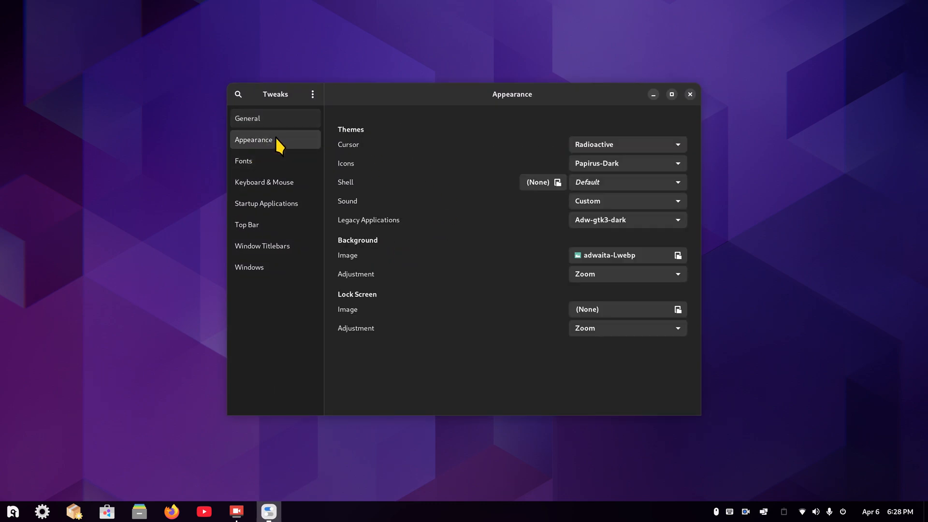
pyautogui.click(621, 143)
pyautogui.click(617, 88)
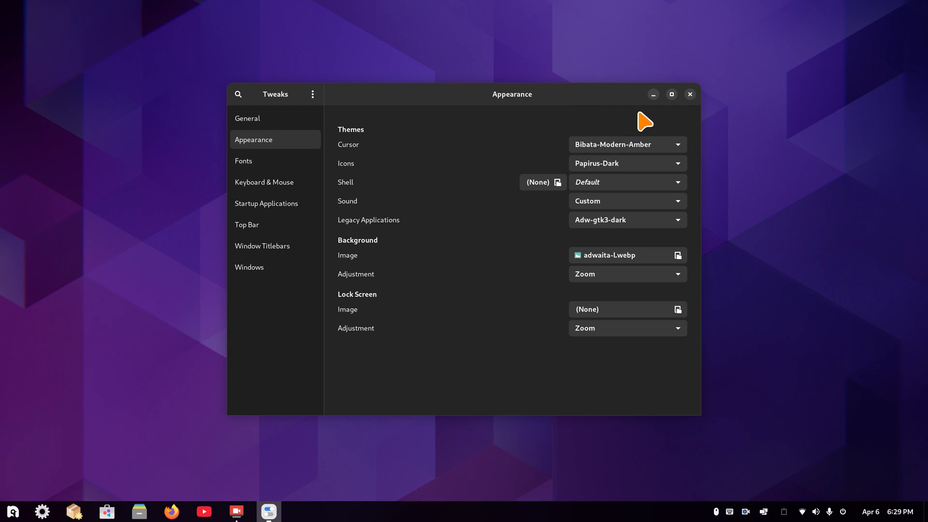
# Check the list of available cursor themes, set the cursor theme to Radioactive and close Tweaks
pyautogui.click(641, 144)
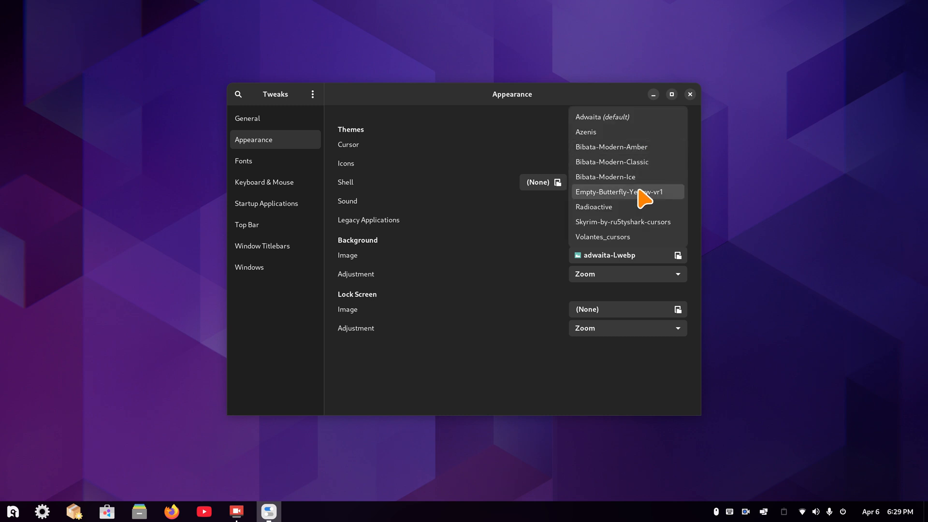
pyautogui.click(633, 208)
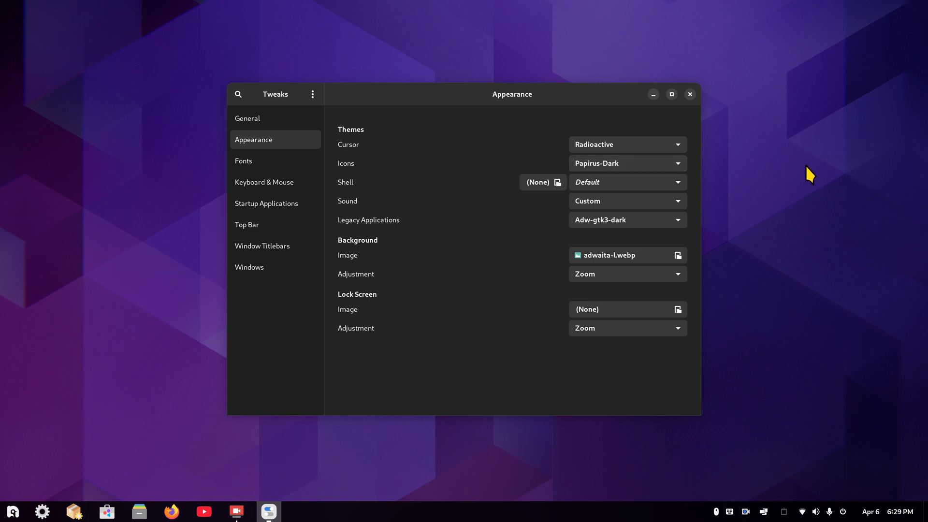
pyautogui.click(690, 94)
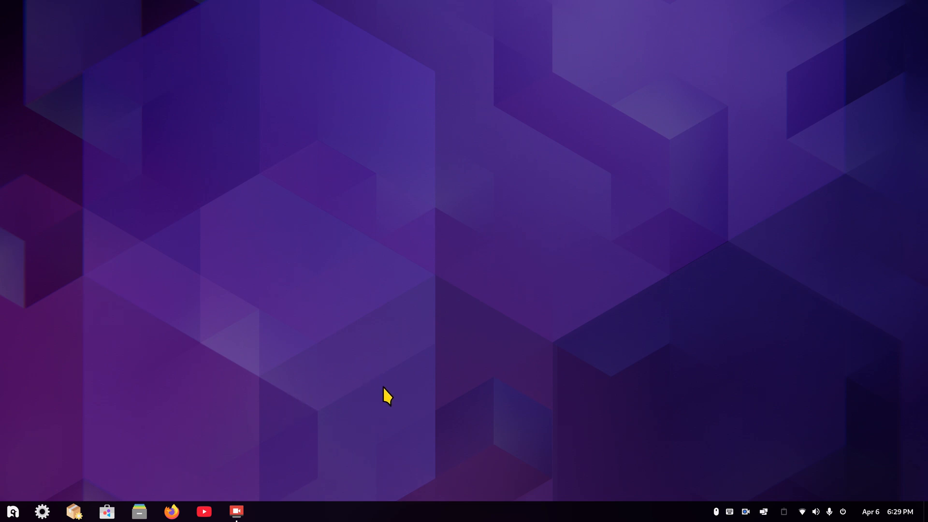
# Open .icons in the home folder, examine the contents of the Bibata-Modern-Amber folder and return to .icons
pyautogui.click(140, 512)
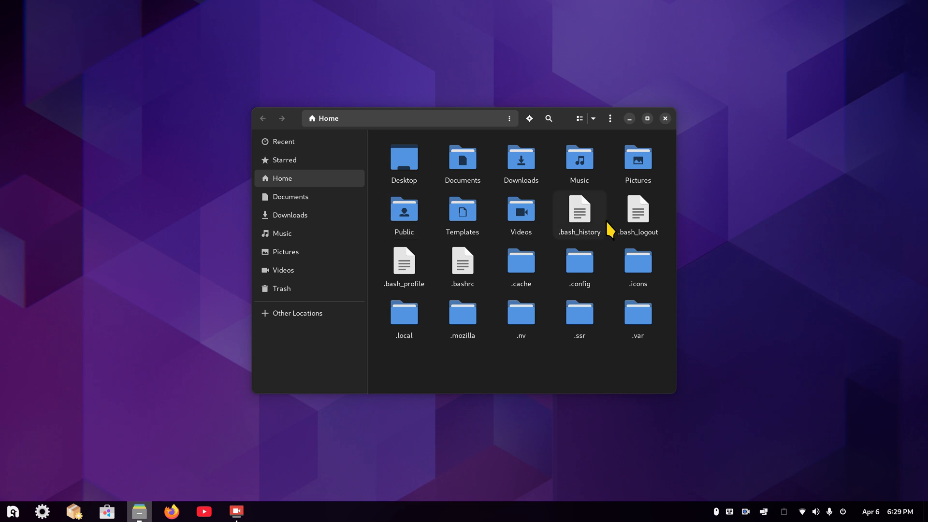
pyautogui.doubleClick(637, 266)
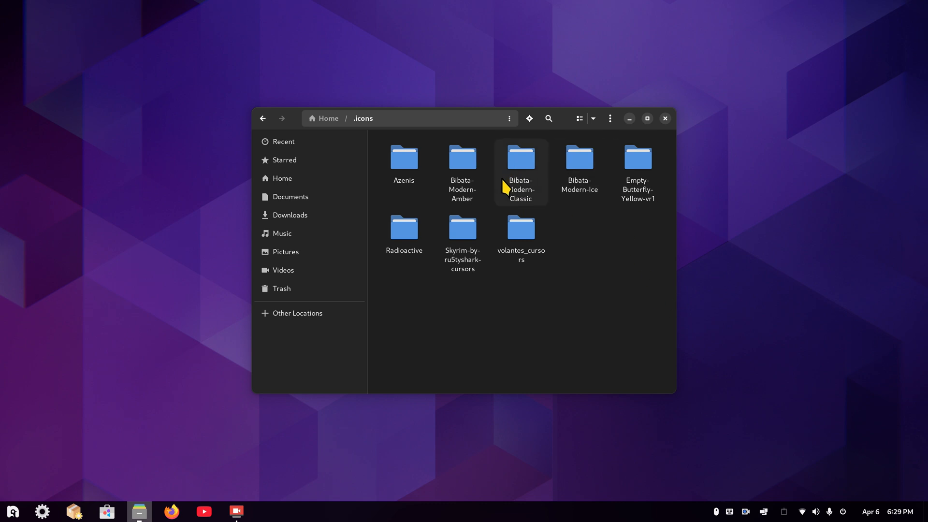
pyautogui.doubleClick(455, 157)
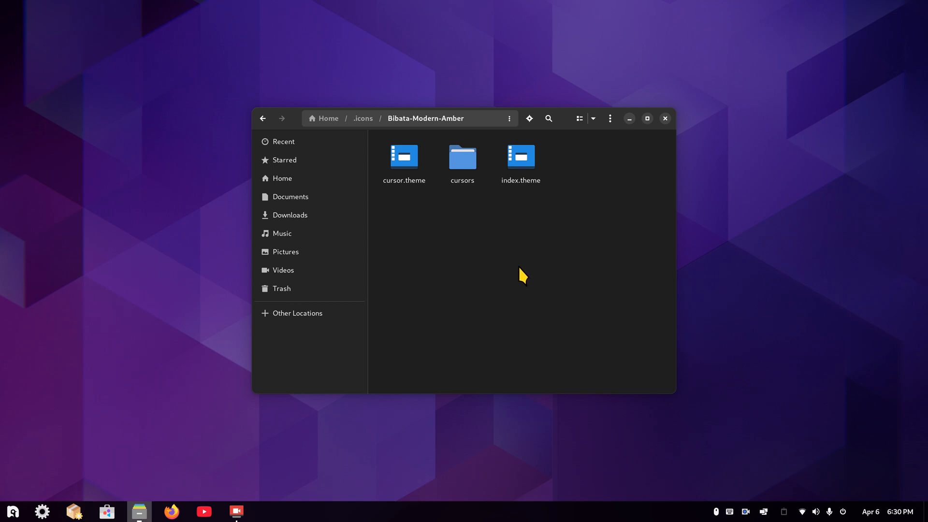
pyautogui.hotkey('alt', 'Left')
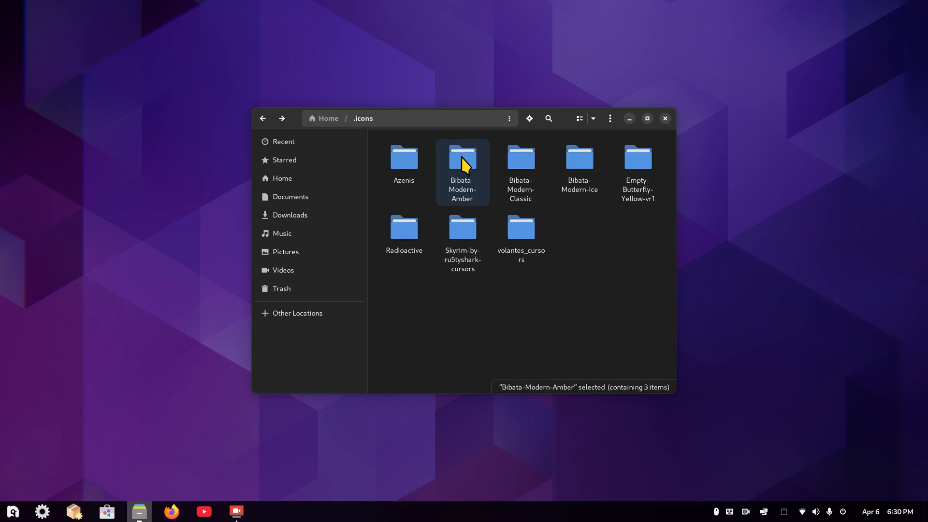
pyautogui.press('Escape')
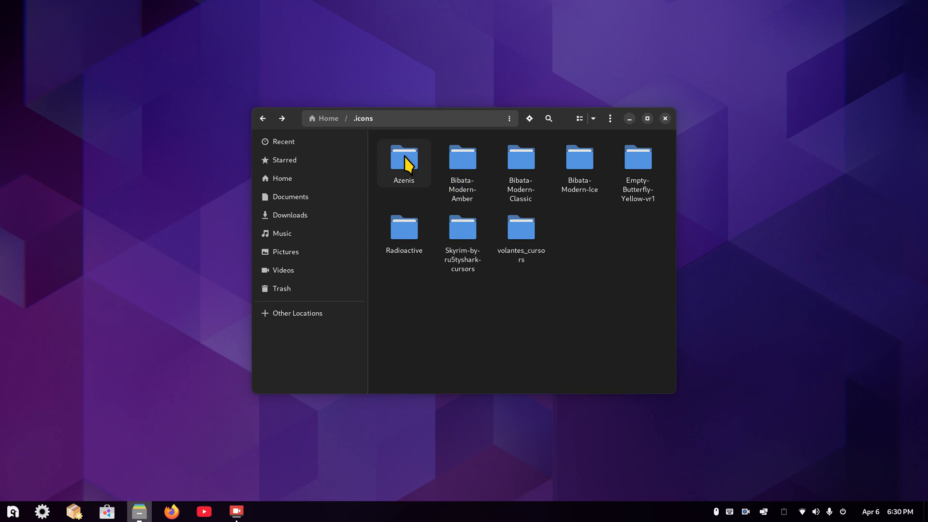
# Examine the contents of the Azenis and Radioactive theme folders, returning to .icons after each
pyautogui.doubleClick(405, 155)
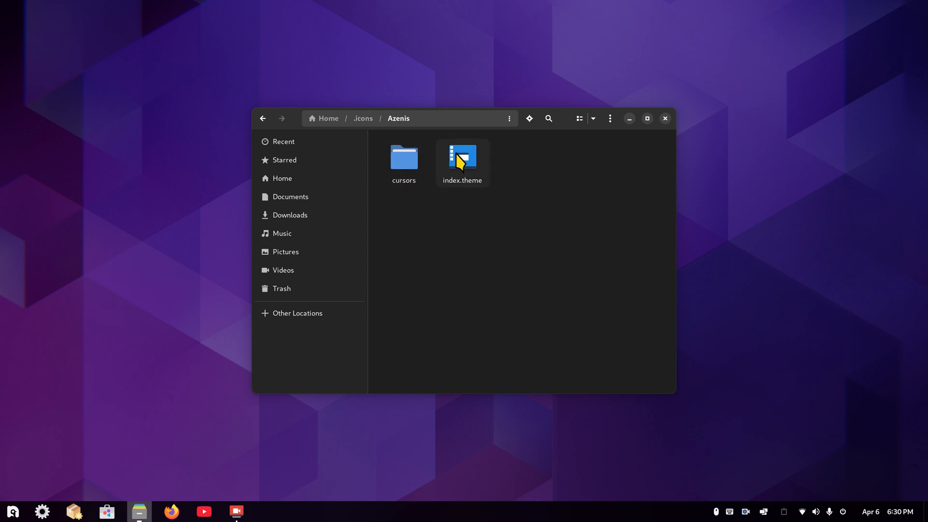
pyautogui.hotkey('alt', 'Left')
pyautogui.click(409, 233)
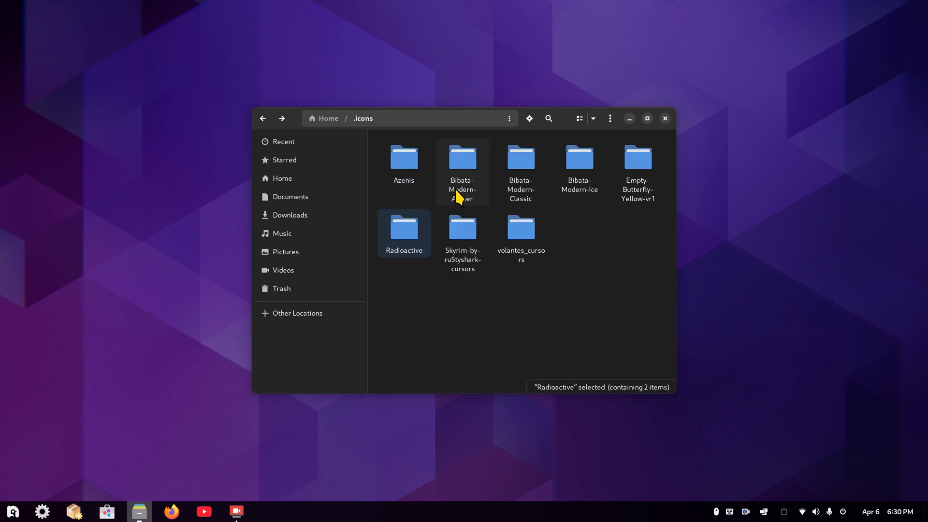
pyautogui.doubleClick(407, 231)
pyautogui.hotkey('alt', 'Left')
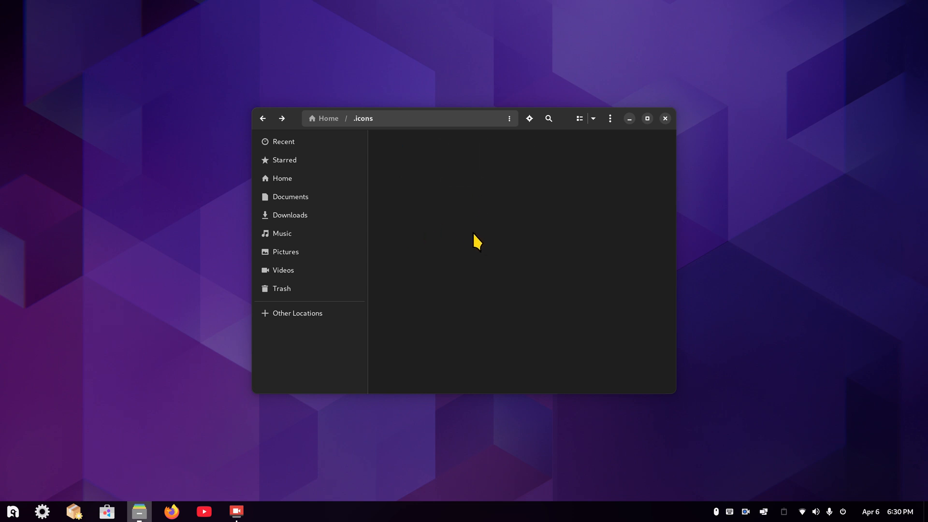
# Examine the contents of the Bibata-Modern-Classic and Empty-Butterfly-Yellow-vr1 theme folders and return to .icons
pyautogui.click(519, 174)
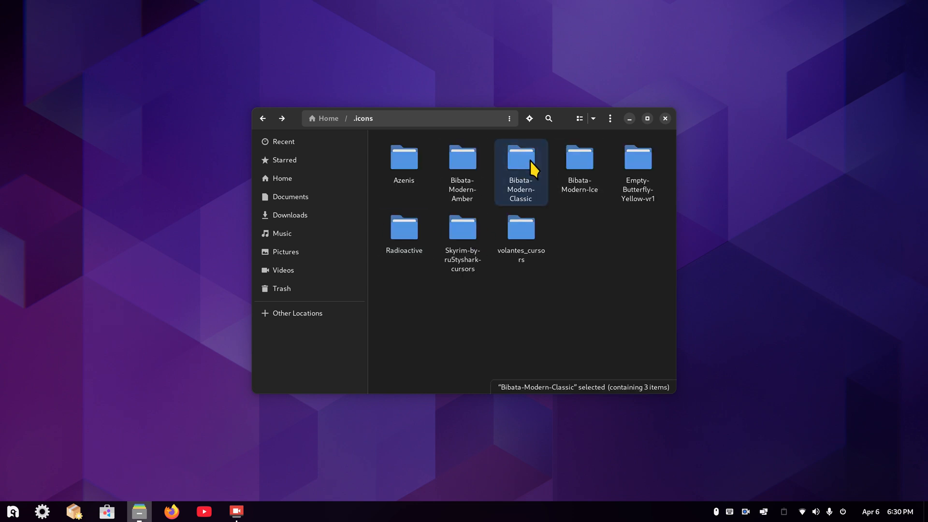
pyautogui.doubleClick(530, 163)
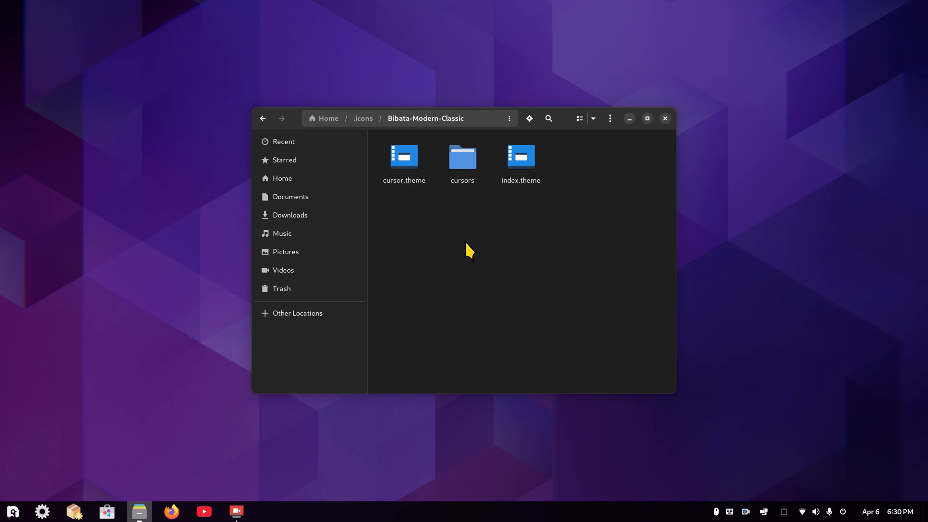
pyautogui.hotkey('alt', 'Left')
pyautogui.click(580, 169)
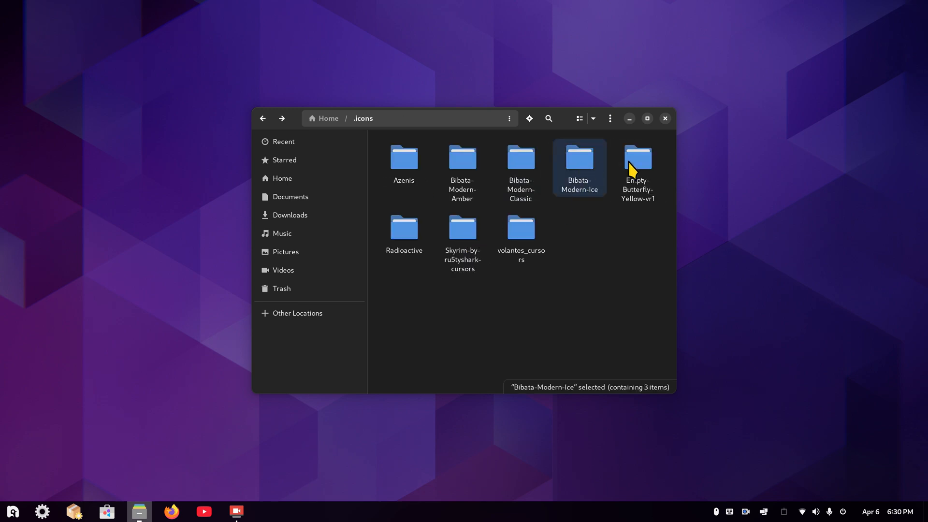
pyautogui.click(641, 170)
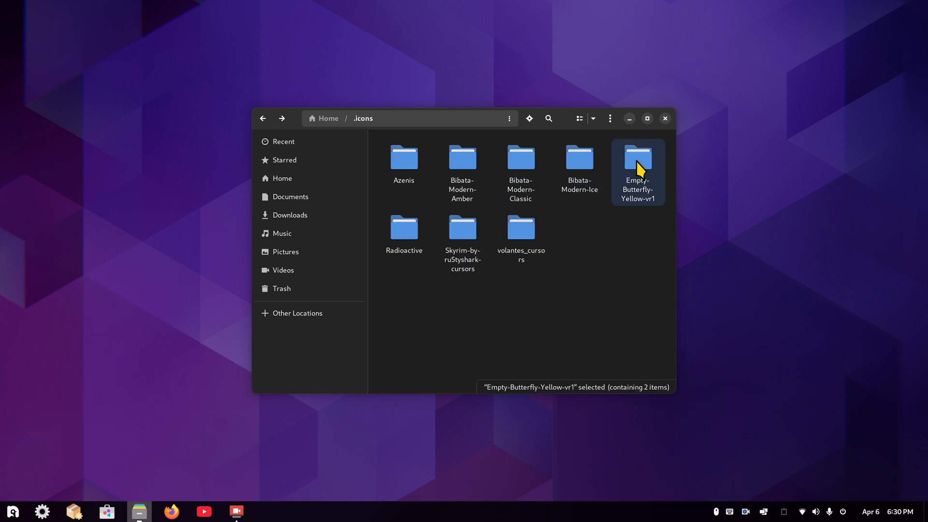
pyautogui.doubleClick(638, 160)
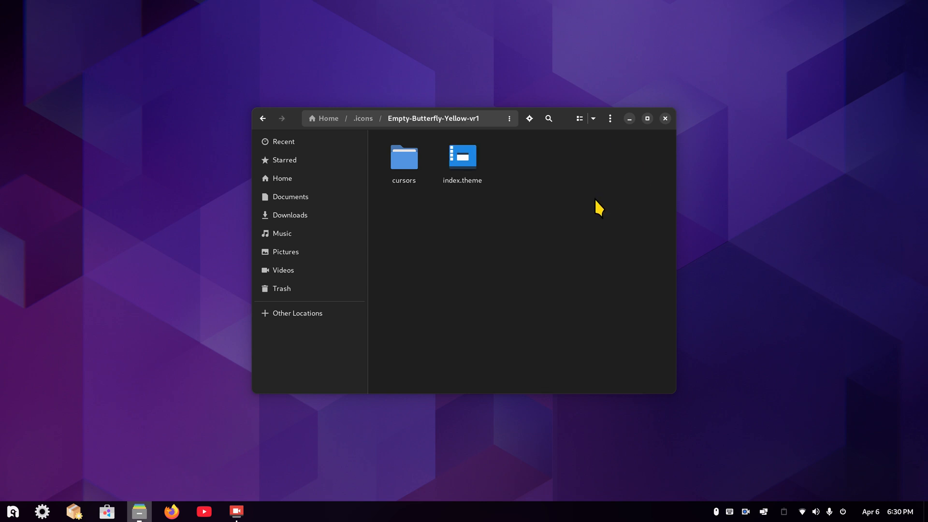
pyautogui.hotkey('alt', 'Left')
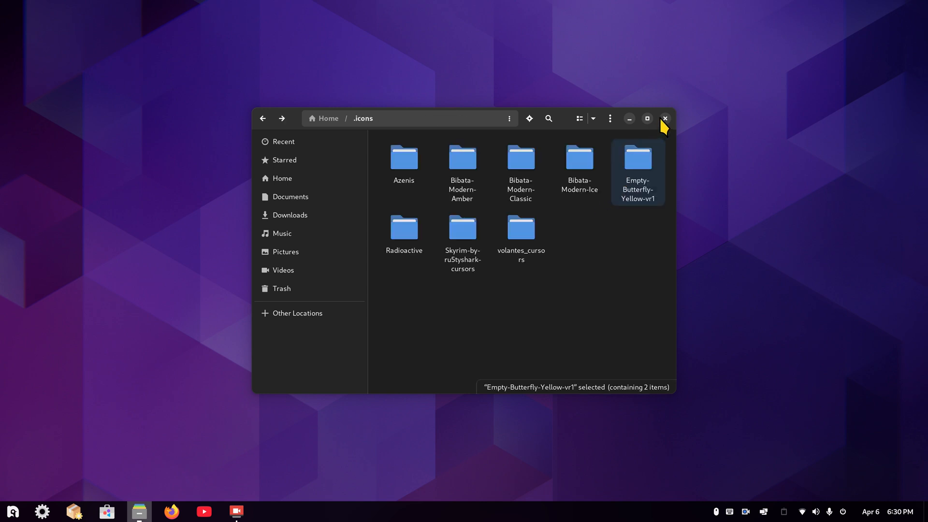
# Open the mouse pointers folder inside Downloads to view the downloaded cursor theme archives
pyautogui.click(304, 219)
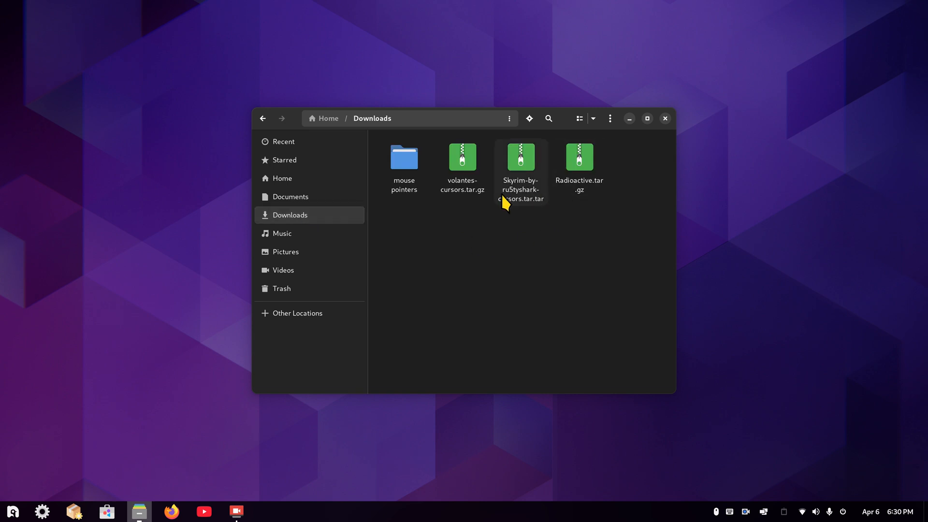
pyautogui.doubleClick(405, 166)
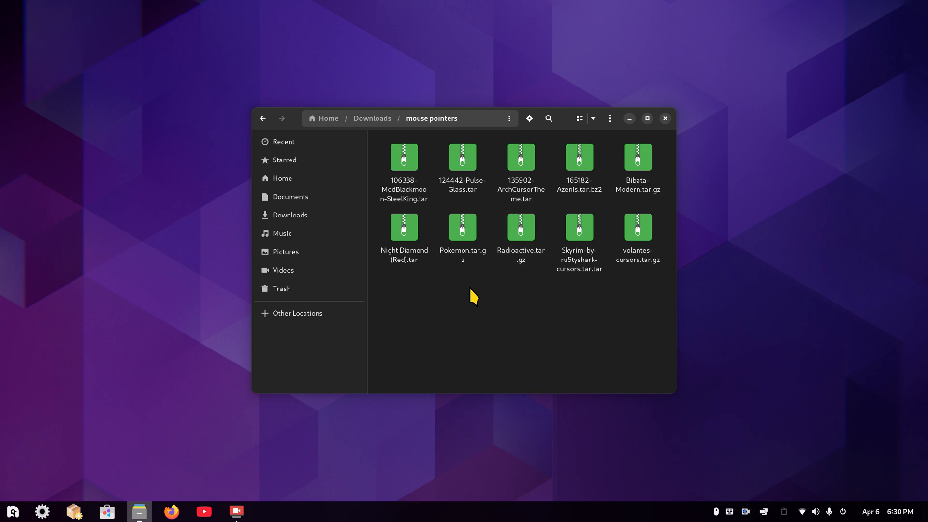
# Check the contents of the Trash and return to the Downloads folder
pyautogui.click(295, 289)
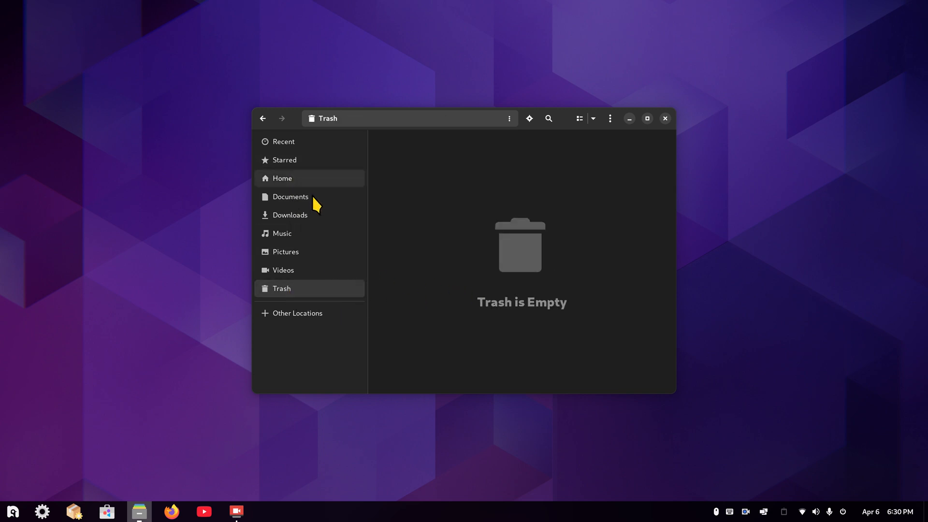
pyautogui.click(344, 216)
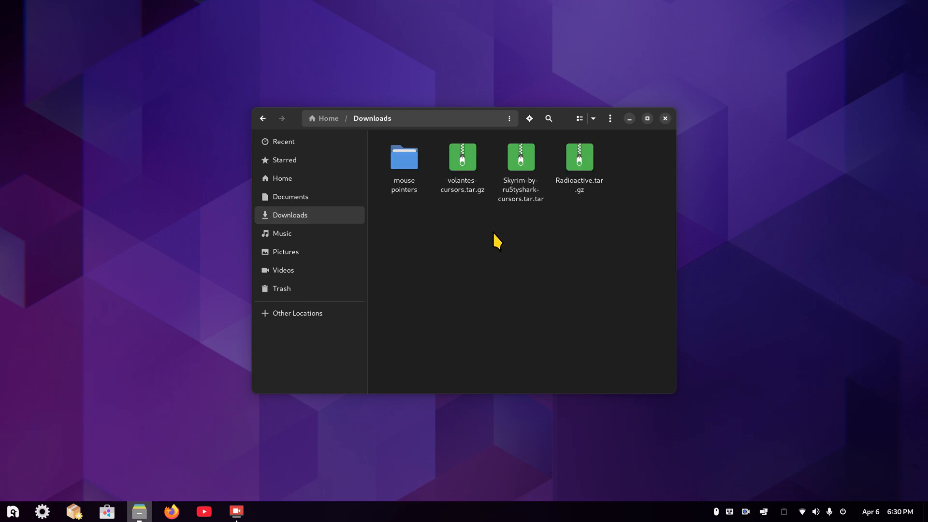
pyautogui.hotkey('alt', 'Left')
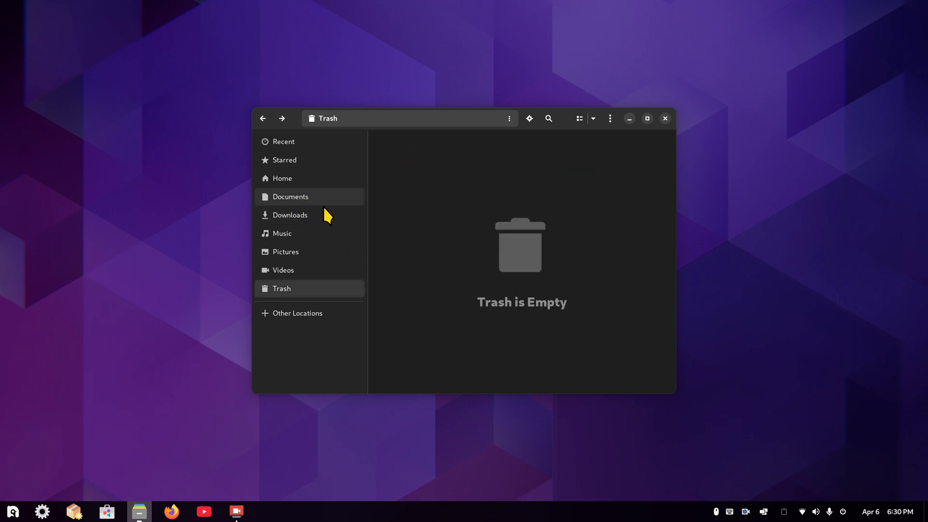
pyautogui.click(302, 219)
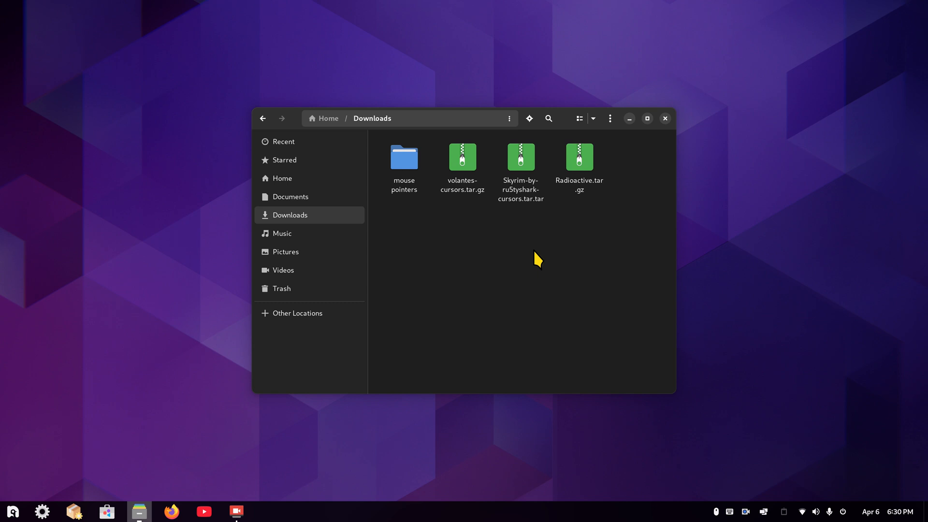
# Extract volantes-cursors.tar.gz in Downloads, examine its nested volantes_cursors folder and close the file window
pyautogui.rightClick(460, 158)
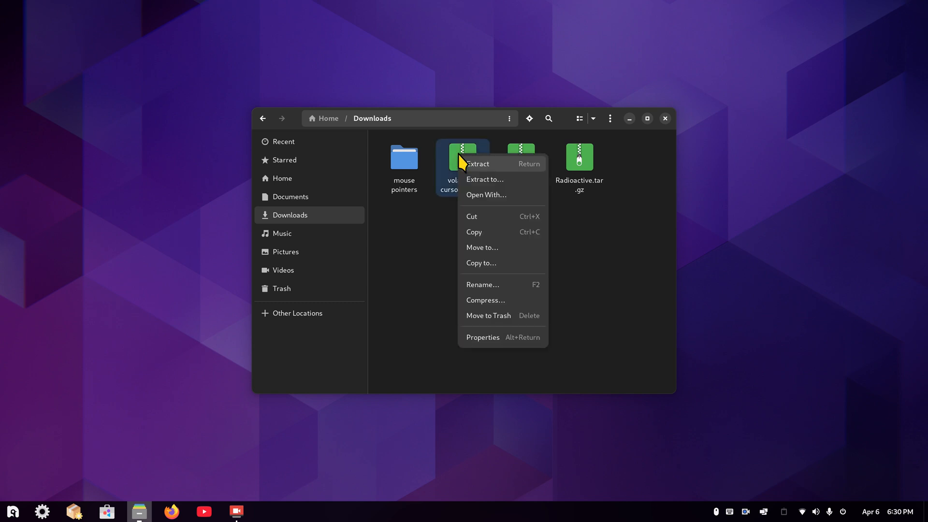
pyautogui.click(502, 165)
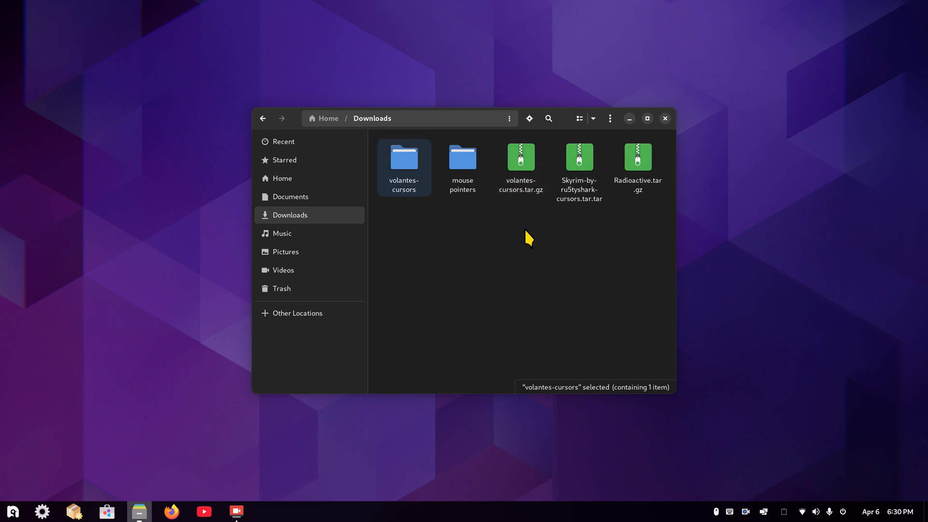
pyautogui.doubleClick(405, 167)
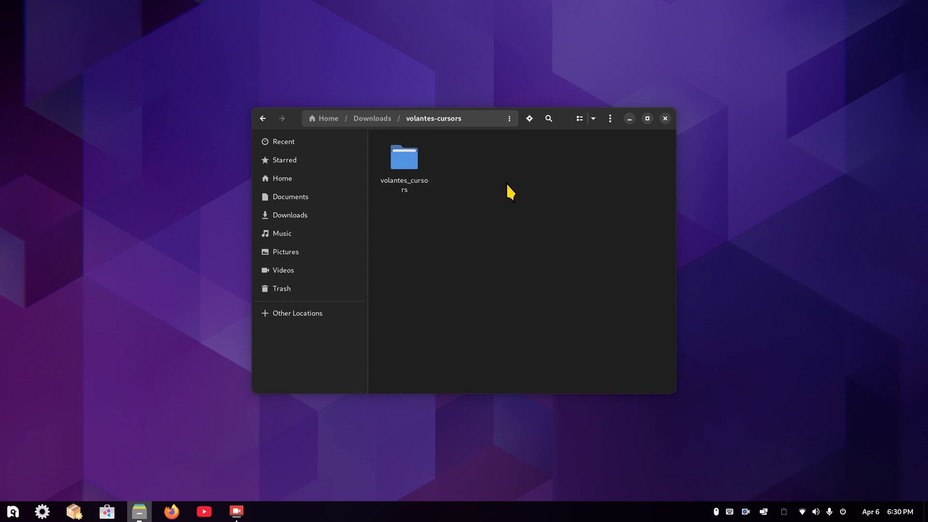
pyautogui.doubleClick(394, 163)
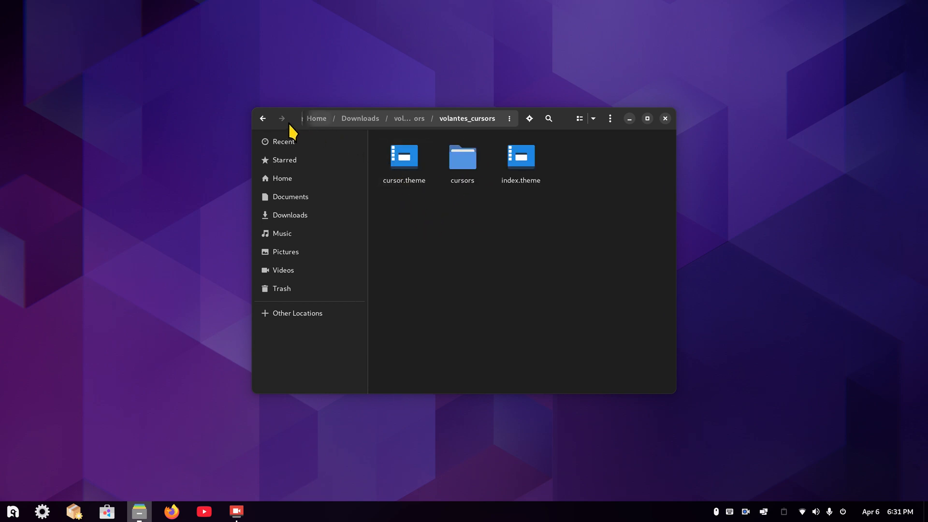
pyautogui.click(262, 118)
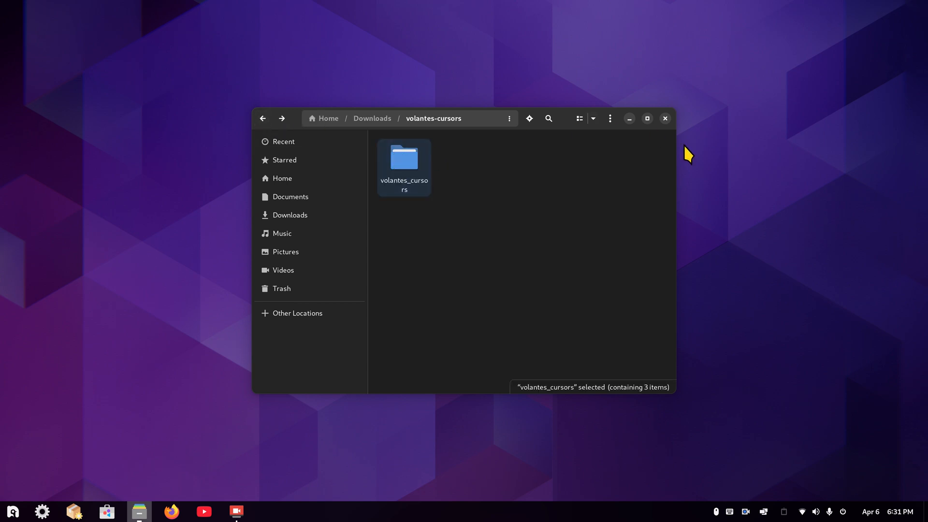
pyautogui.click(370, 120)
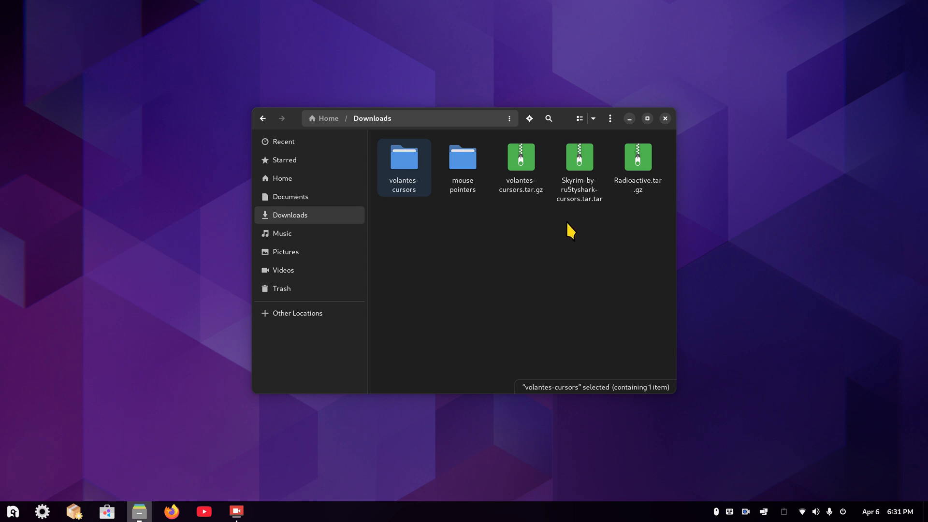
pyautogui.click(666, 119)
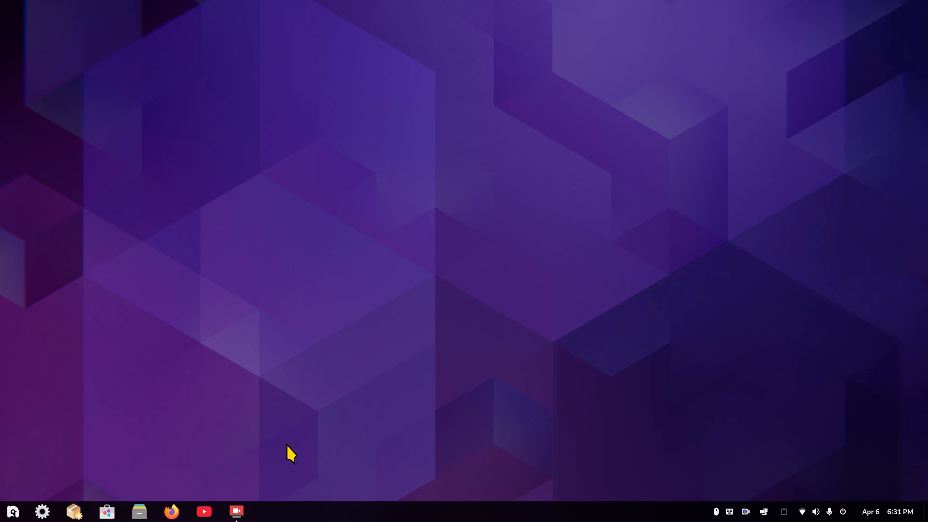
# Extract 124442-Pulse-Glass.tar in the mouse pointers folder of Downloads and check what the extracted folder contains
pyautogui.click(139, 512)
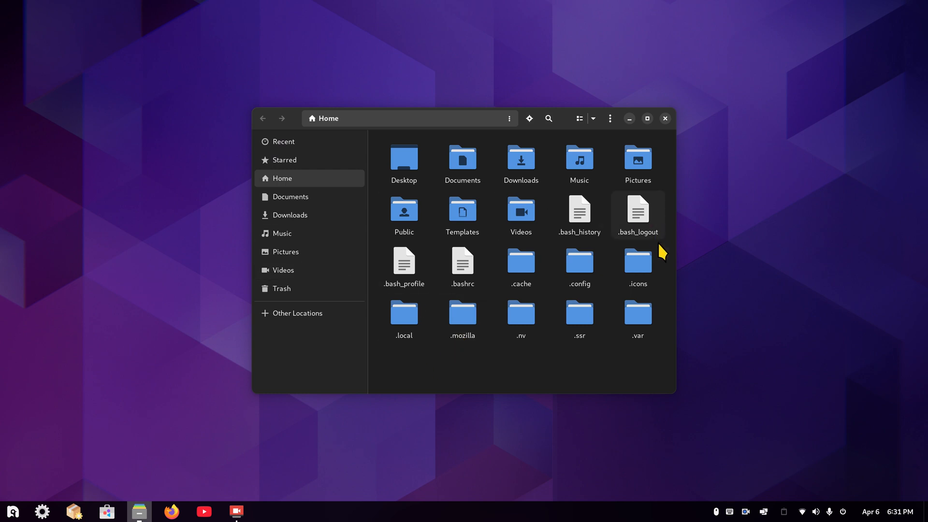
pyautogui.click(320, 218)
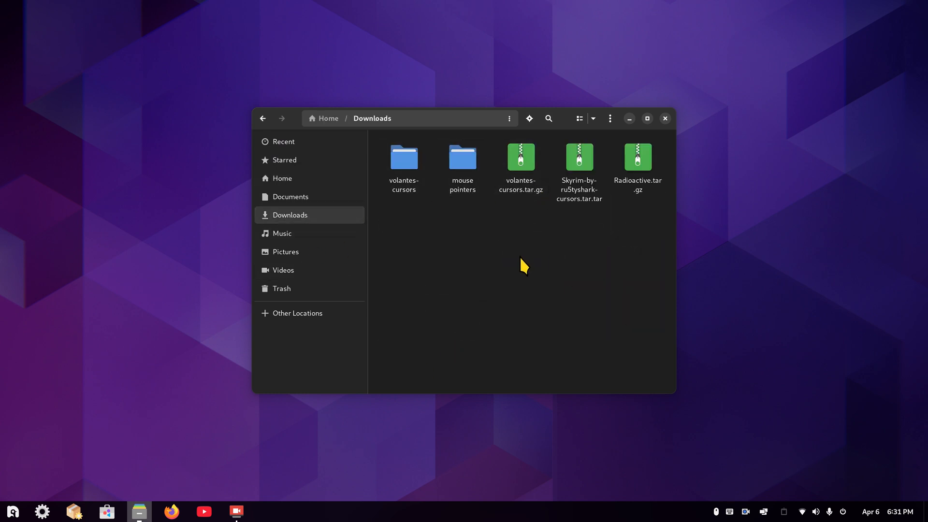
pyautogui.doubleClick(466, 170)
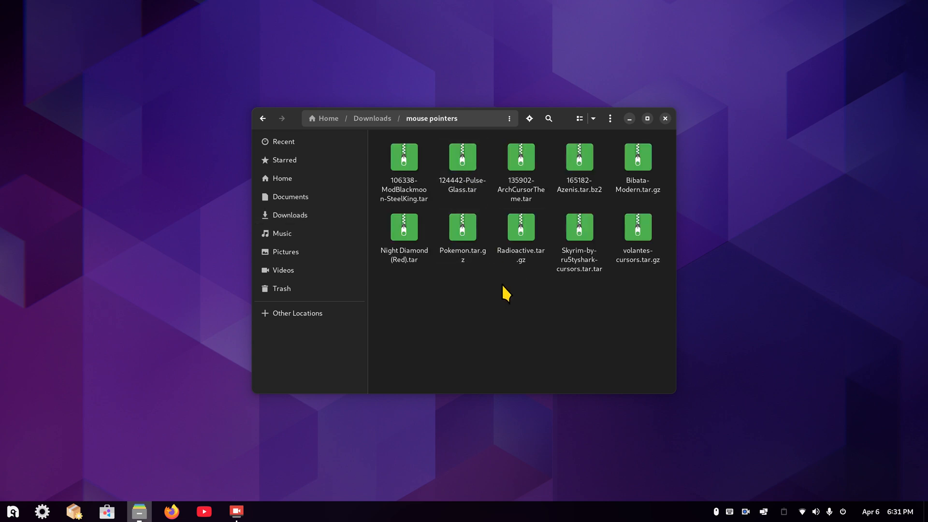
pyautogui.rightClick(463, 159)
pyautogui.click(513, 185)
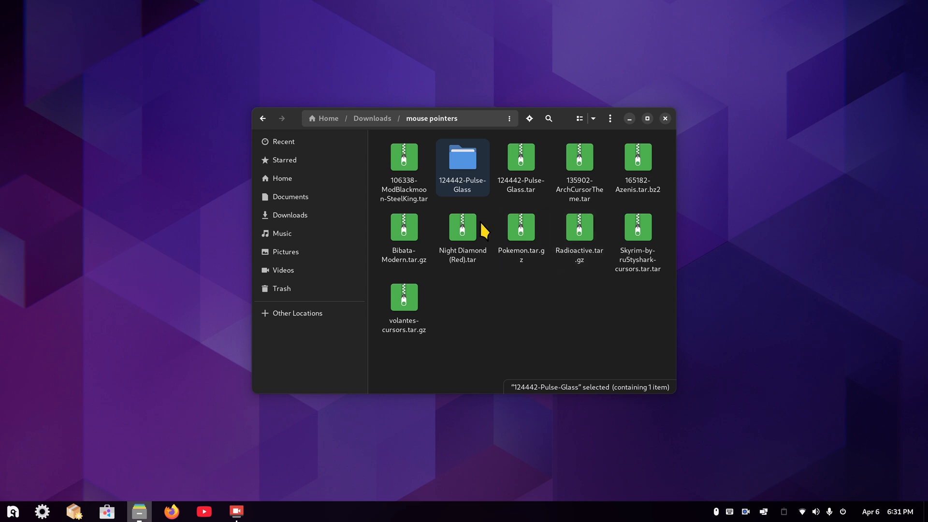
pyautogui.doubleClick(467, 166)
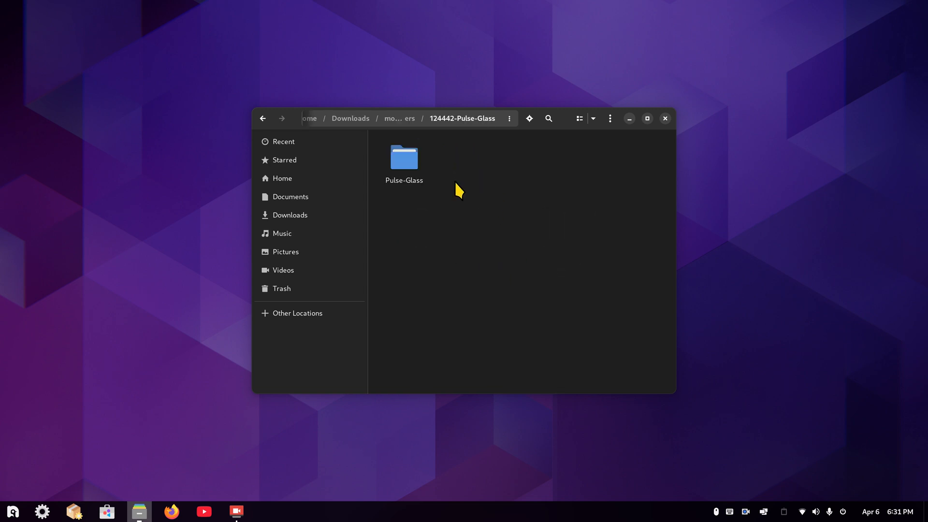
pyautogui.click(264, 120)
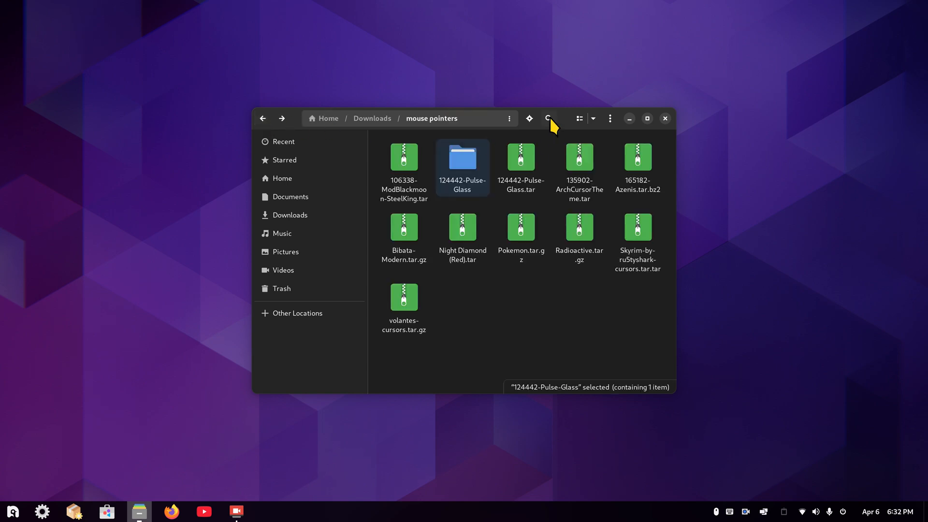
# Open a second file window beside the first at .icons in the home folder and move the outer 124442-Pulse-Glass folder into it
pyautogui.moveTo(564, 120); pyautogui.dragTo(802, 111)
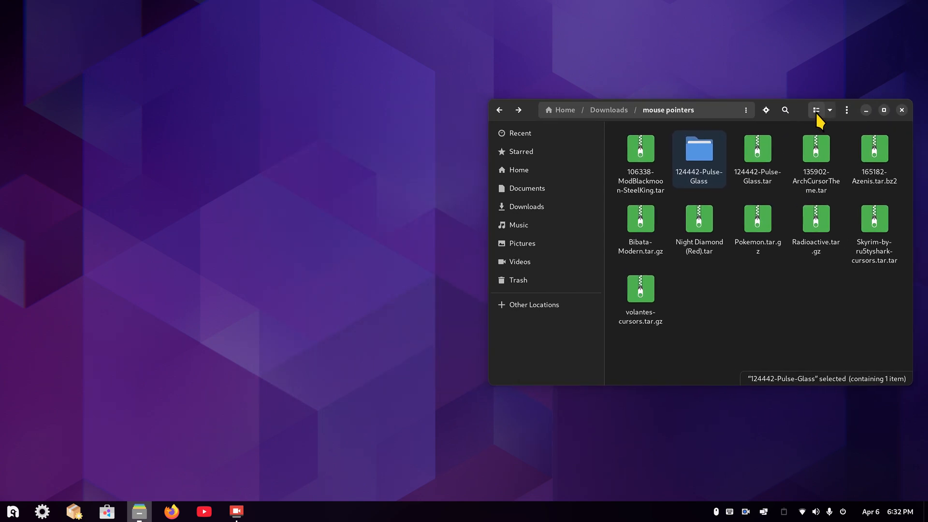
pyautogui.rightClick(800, 108)
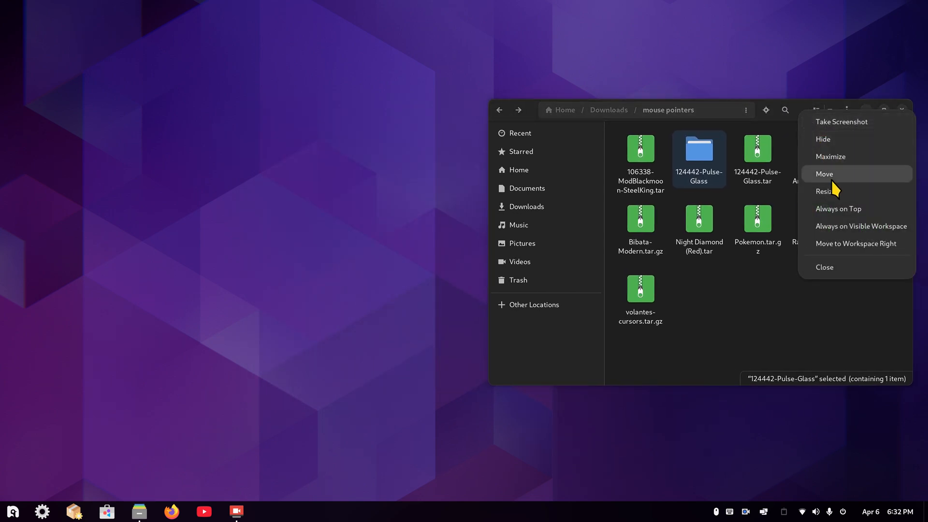
pyautogui.click(783, 317)
pyautogui.click(850, 111)
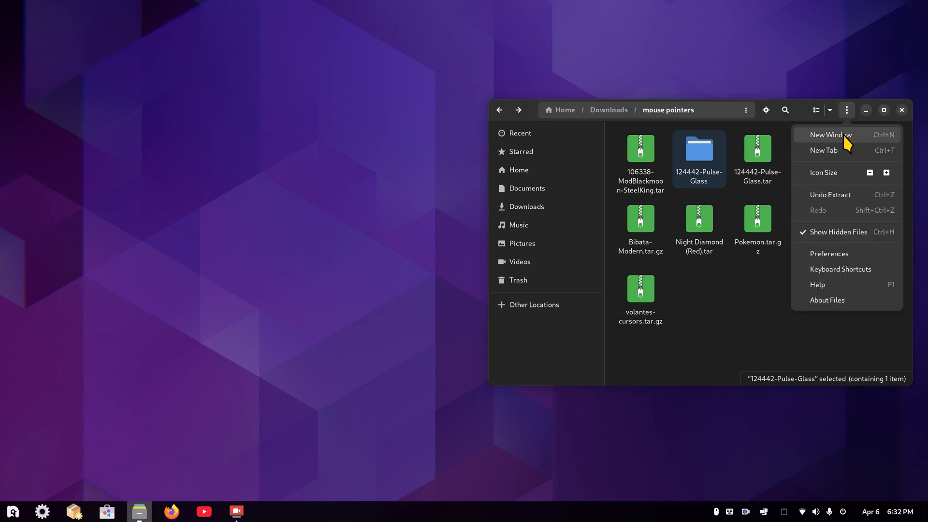
pyautogui.click(853, 134)
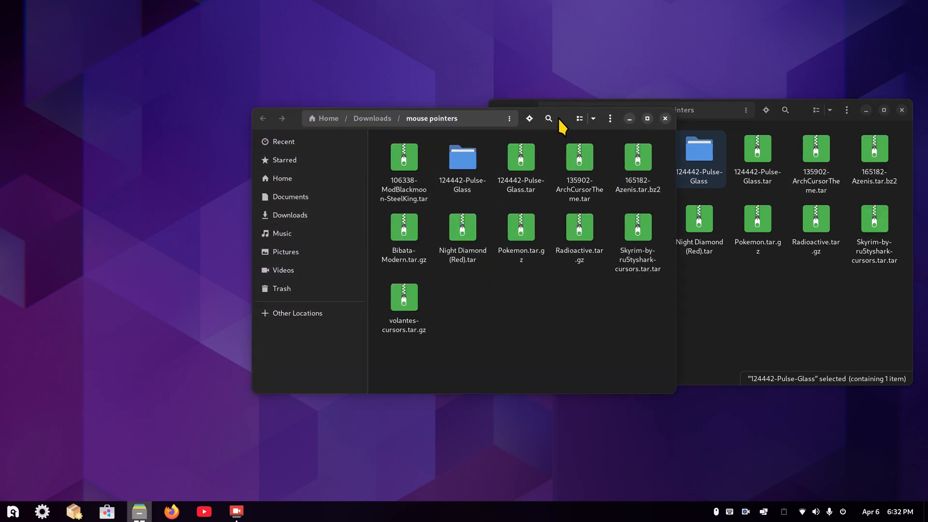
pyautogui.moveTo(556, 115); pyautogui.dragTo(370, 116)
pyautogui.click(97, 180)
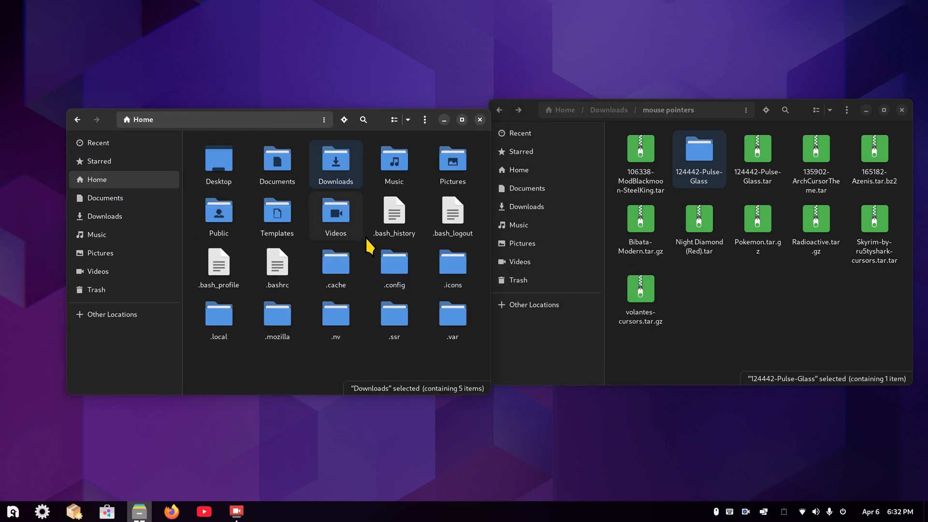
pyautogui.doubleClick(452, 269)
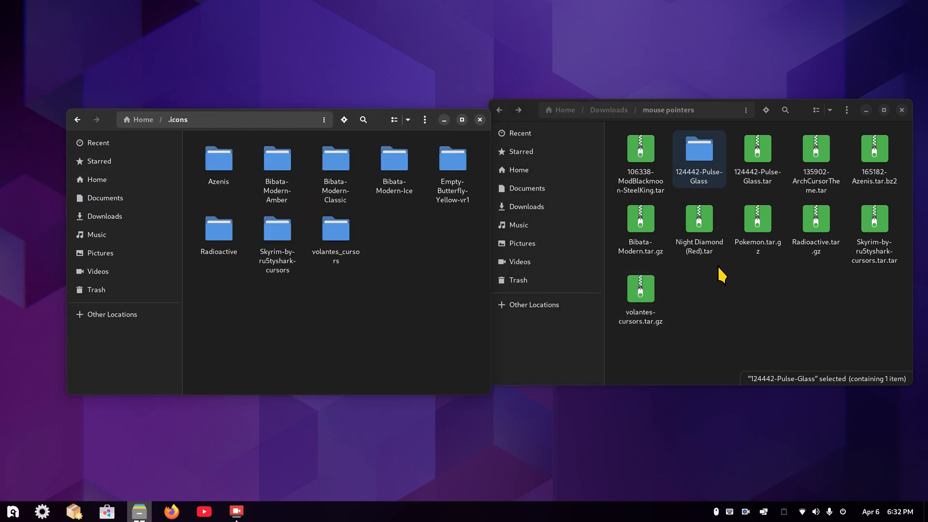
pyautogui.moveTo(704, 155); pyautogui.dragTo(425, 269)
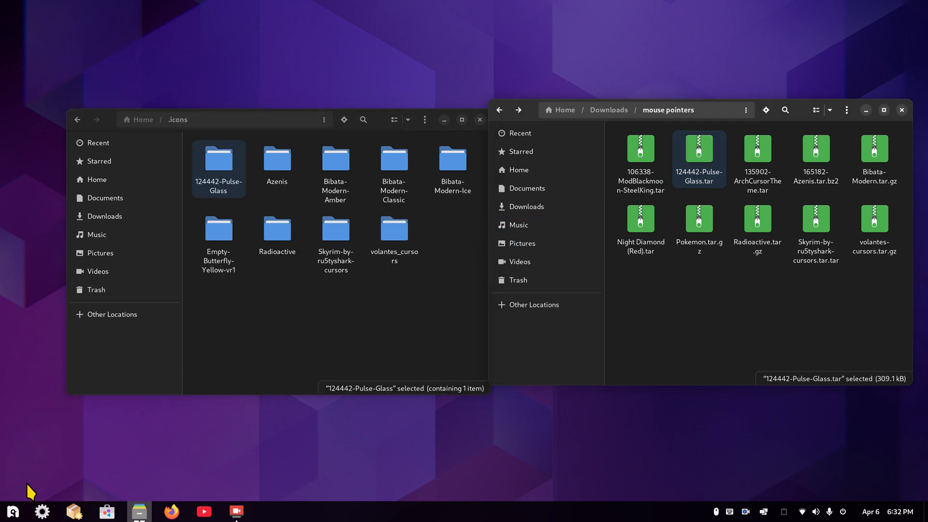
# Open Tweaks, check the Cursor theme choices under Appearance for Pulse-Glass, keep Radioactive selected and close Tweaks
pyautogui.click(13, 512)
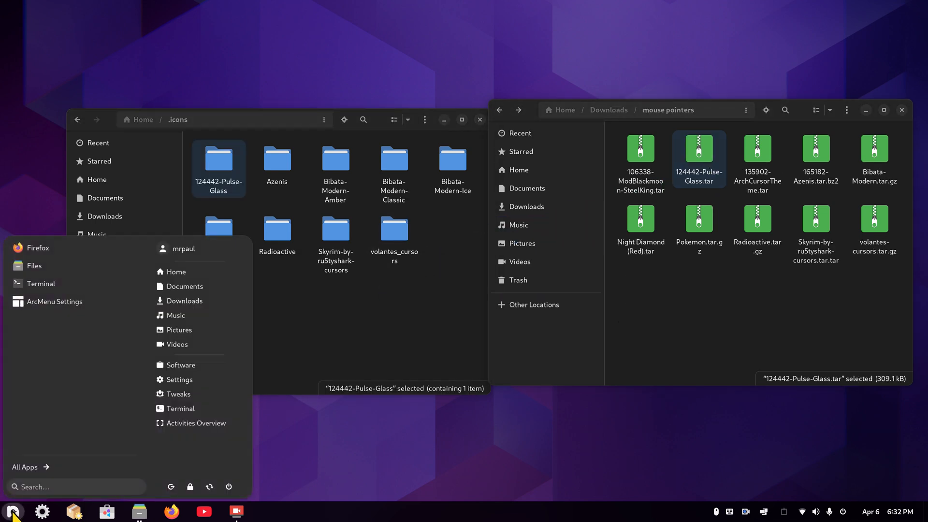
pyautogui.click(59, 486)
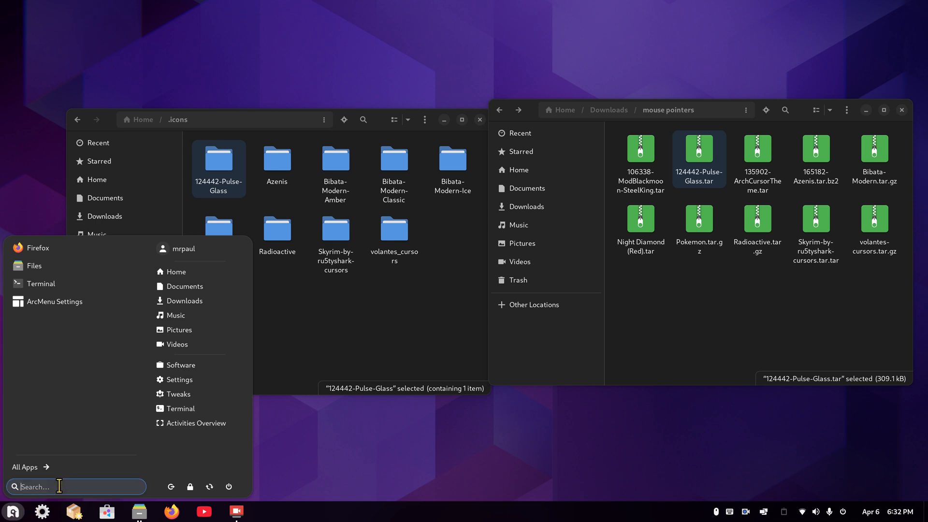
pyautogui.write('tw')
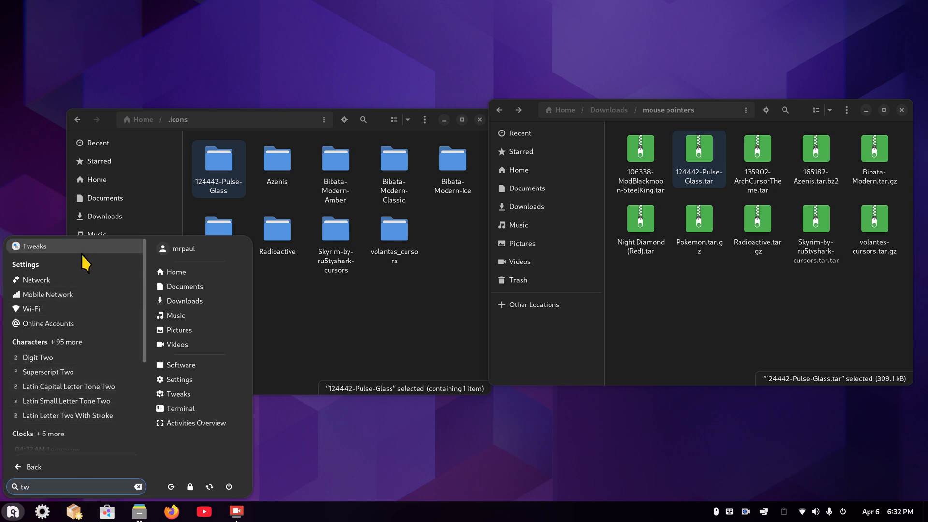
pyautogui.click(89, 247)
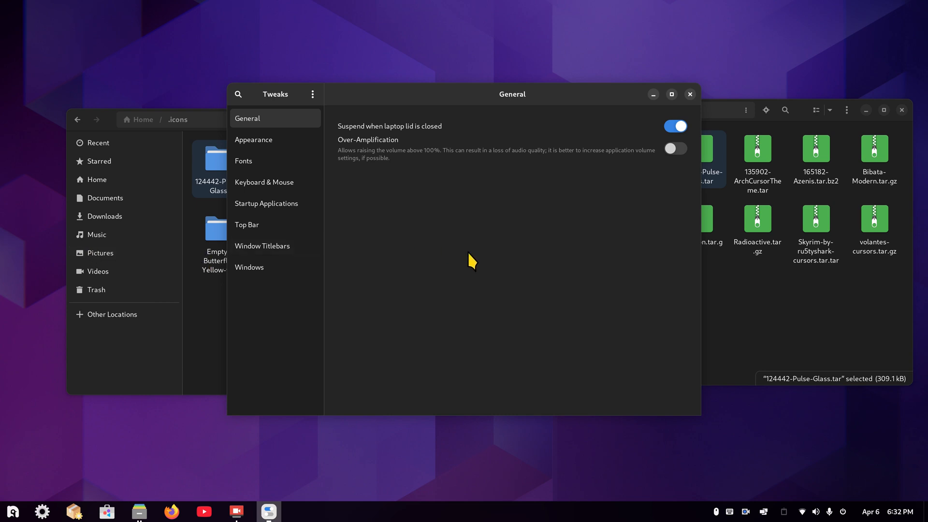
pyautogui.click(271, 141)
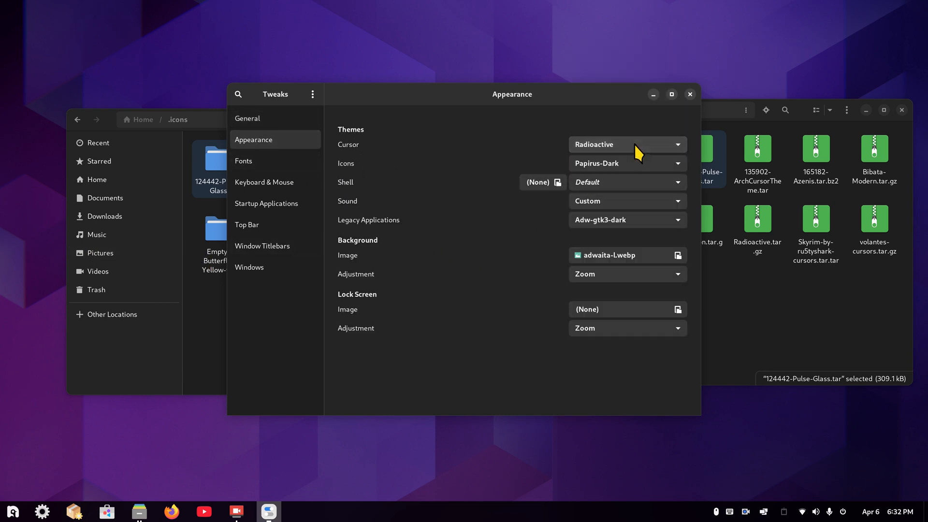
pyautogui.moveTo(453, 88); pyautogui.dragTo(559, 93)
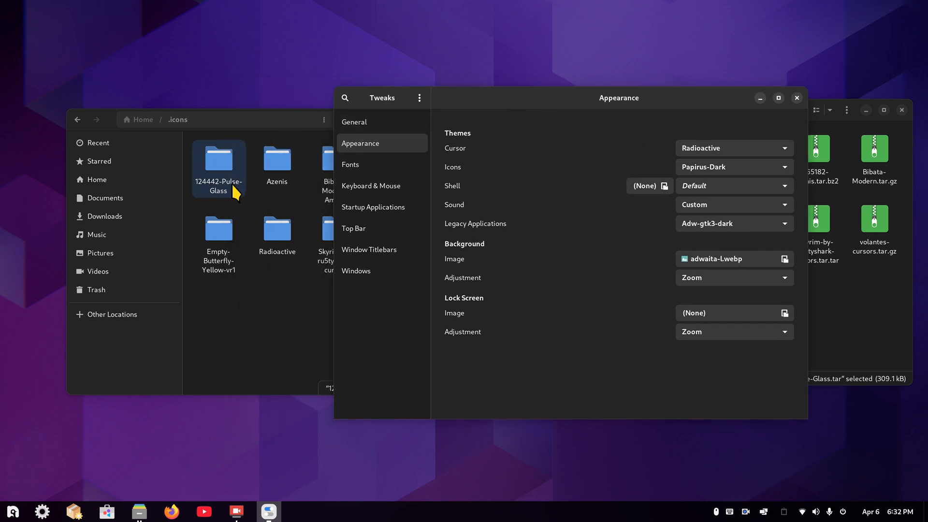
pyautogui.click(713, 149)
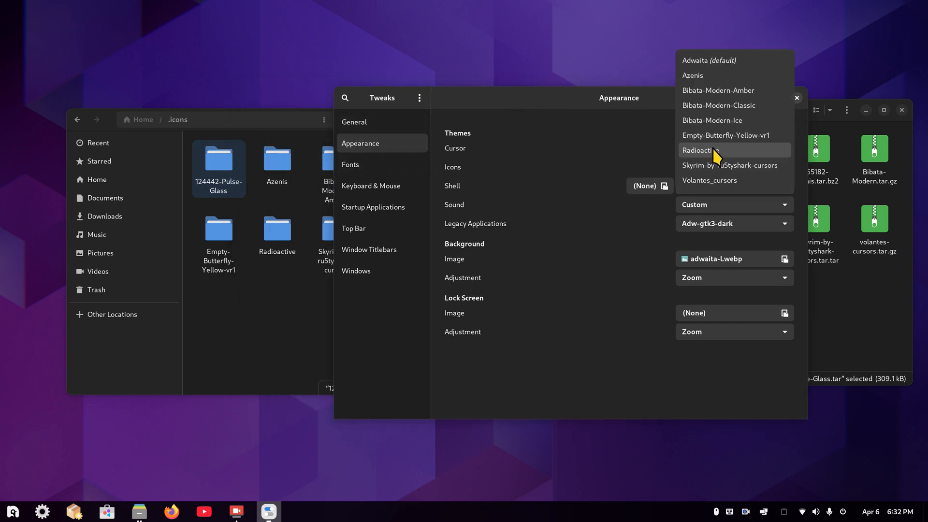
pyautogui.click(710, 152)
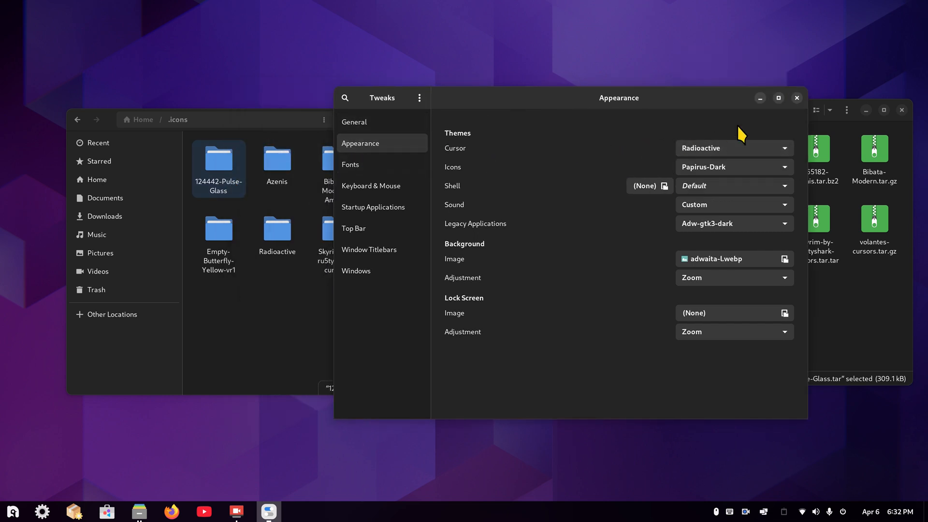
pyautogui.click(797, 99)
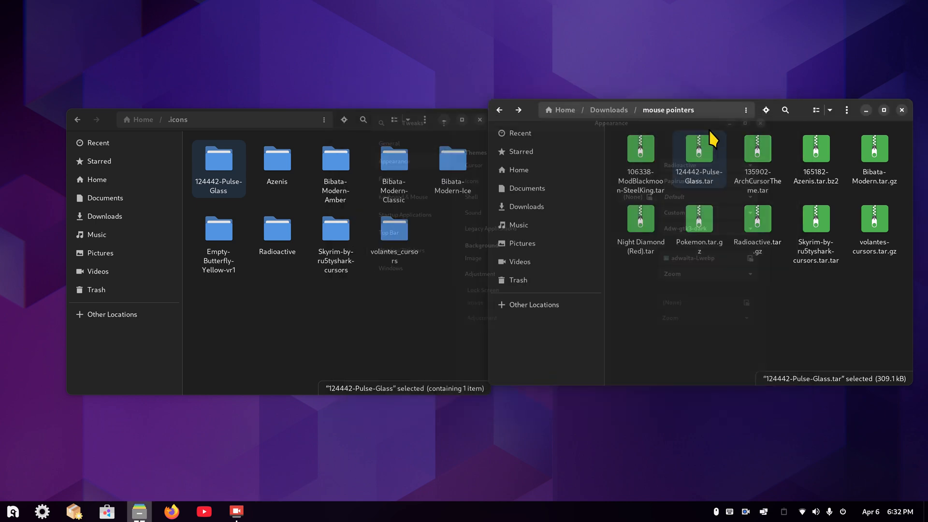
# Examine the nested Pulse-Glass folder inside 124442-Pulse-Glass in .icons and return to its parent folder
pyautogui.click(220, 162)
pyautogui.doubleClick(220, 162)
pyautogui.doubleClick(221, 159)
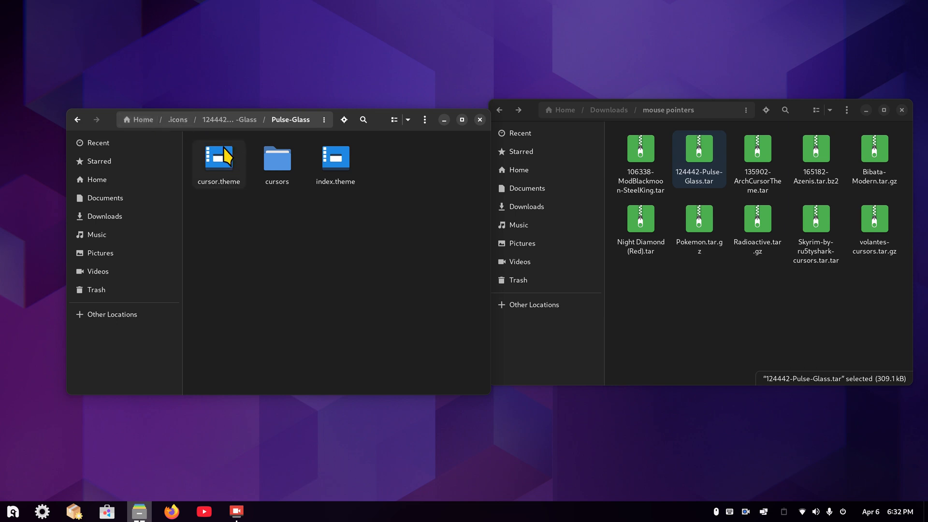
pyautogui.click(215, 120)
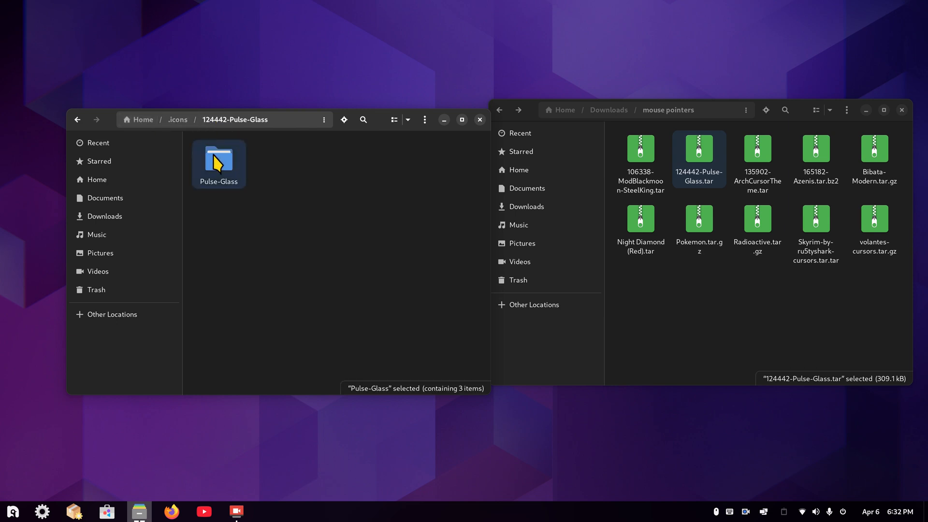
# Move the inner Pulse-Glass folder out of 124442-Pulse-Glass and directly into .icons
pyautogui.rightClick(214, 154)
pyautogui.click(249, 188)
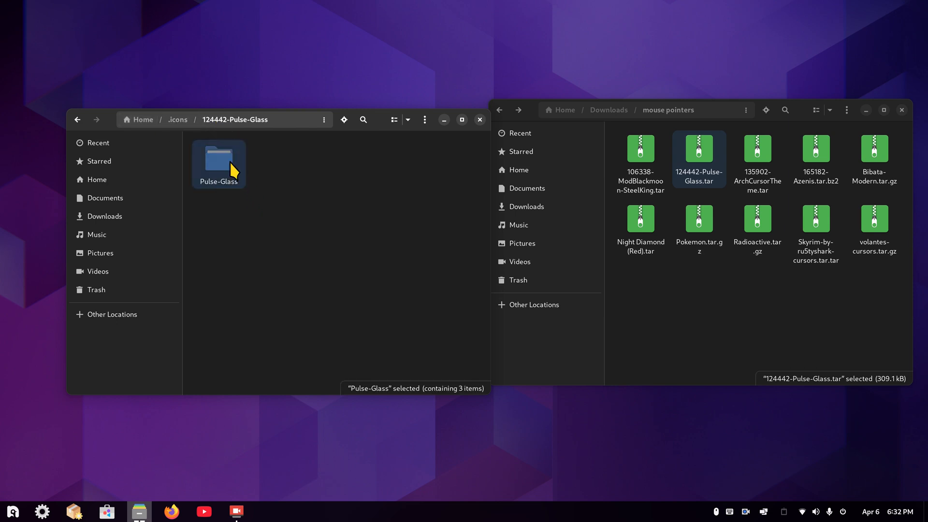
pyautogui.click(177, 121)
pyautogui.rightClick(245, 301)
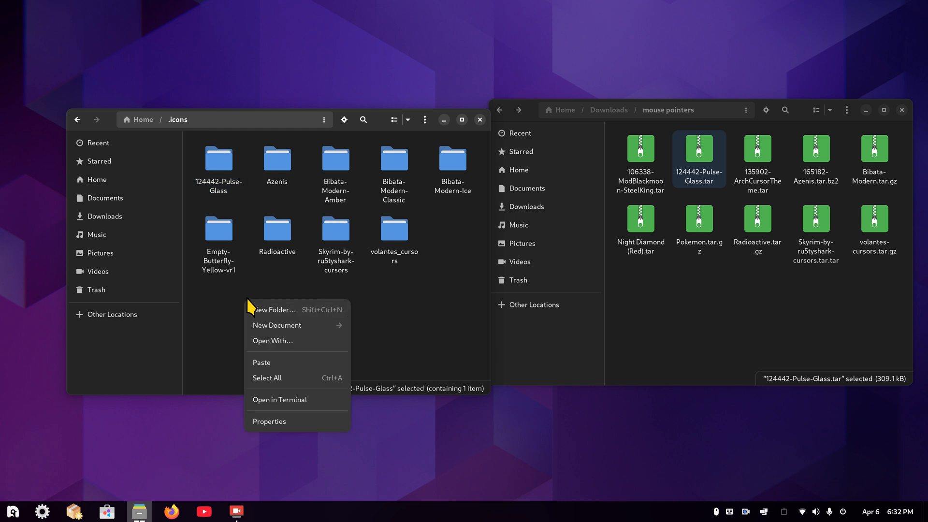
pyautogui.click(306, 364)
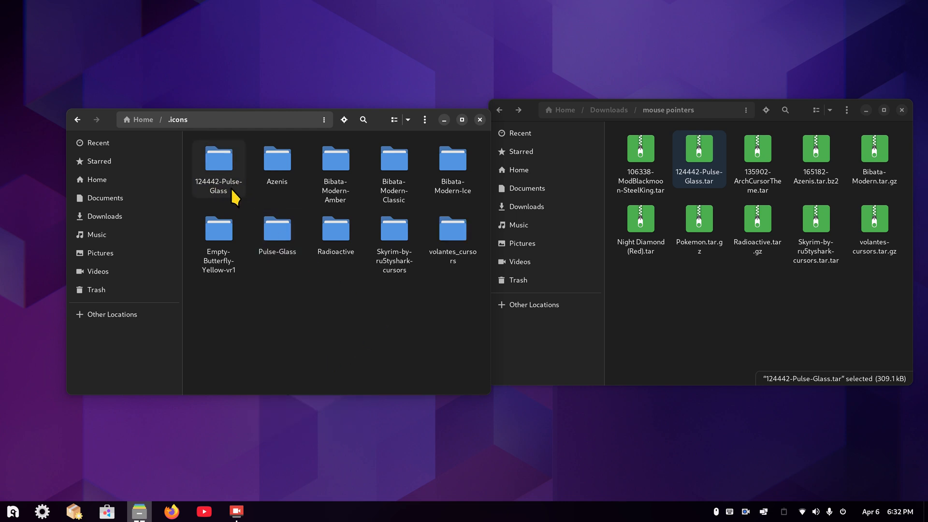
# Delete the outer 124442-Pulse-Glass folder from .icons, check the contents of the moved Pulse-Glass folder and close that file window
pyautogui.click(209, 147)
pyautogui.press('Delete')
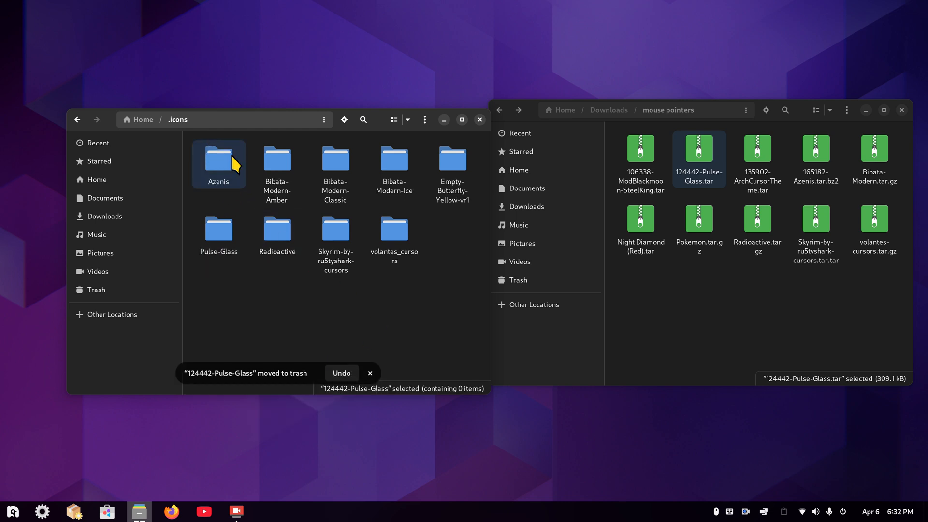
pyautogui.doubleClick(216, 240)
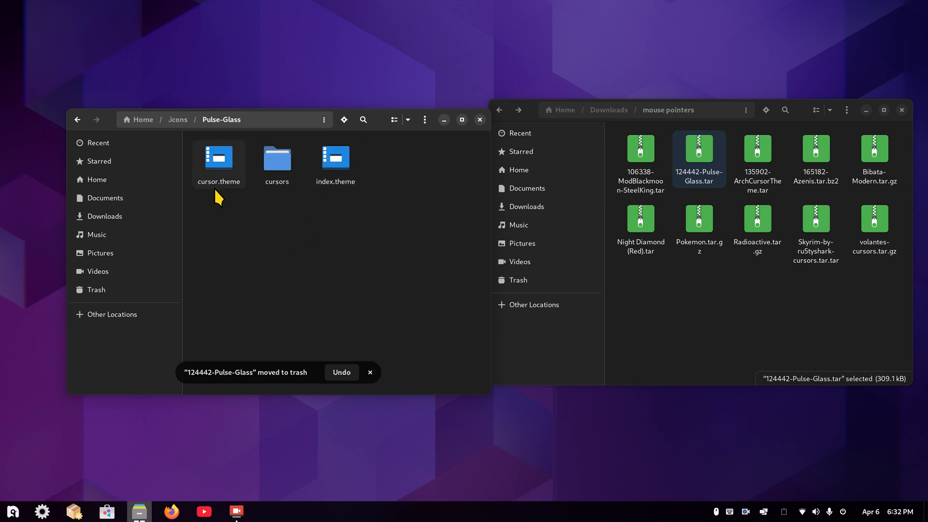
pyautogui.click(479, 119)
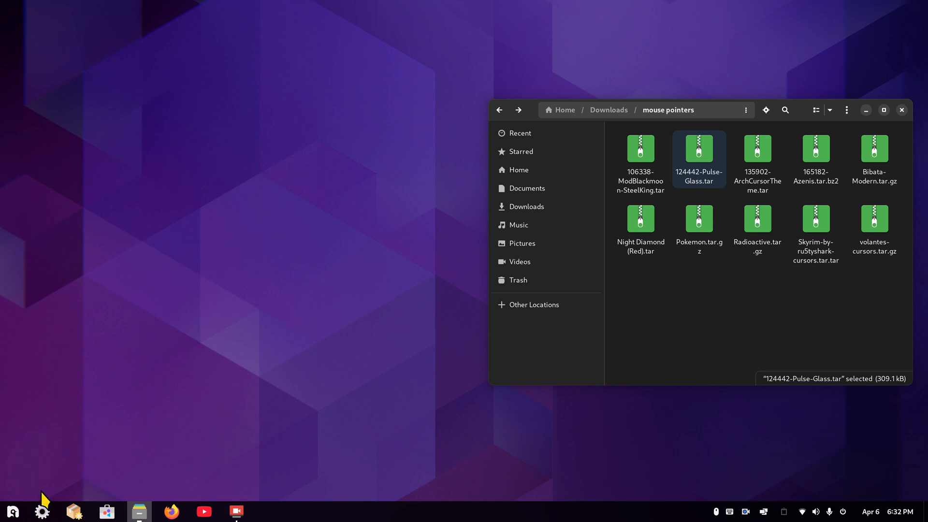
# Open Tweaks and set the Cursor theme under Appearance to Pulse-Glass
pyautogui.click(13, 509)
pyautogui.click(73, 486)
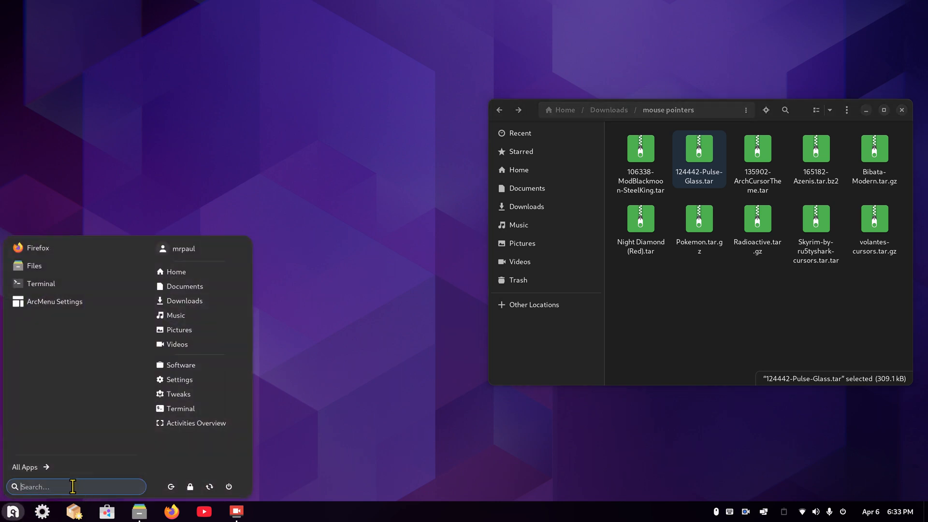
pyautogui.write('tw')
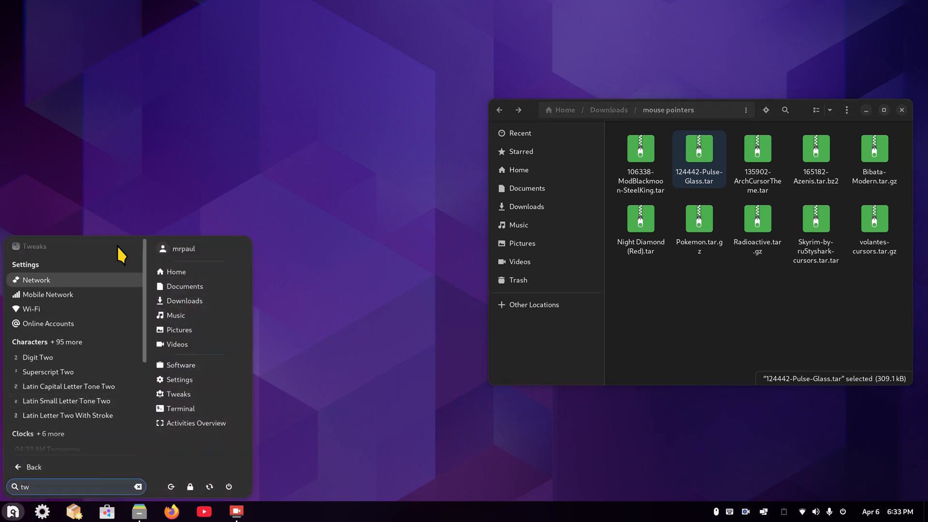
pyautogui.click(65, 248)
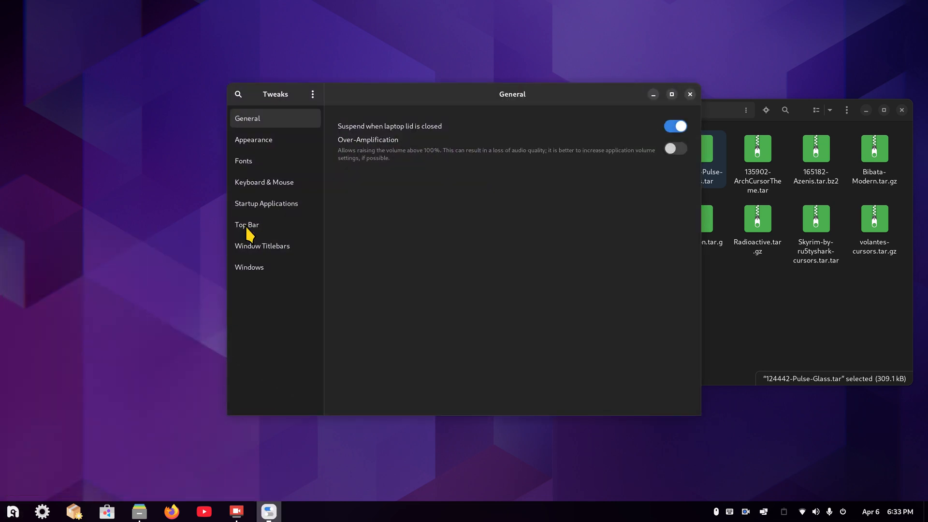
pyautogui.click(270, 140)
pyautogui.click(617, 140)
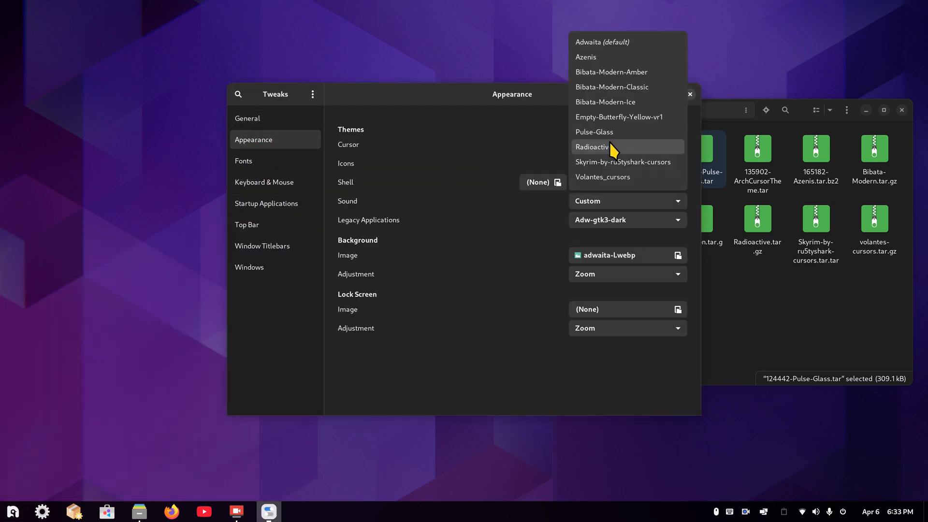
pyautogui.click(613, 133)
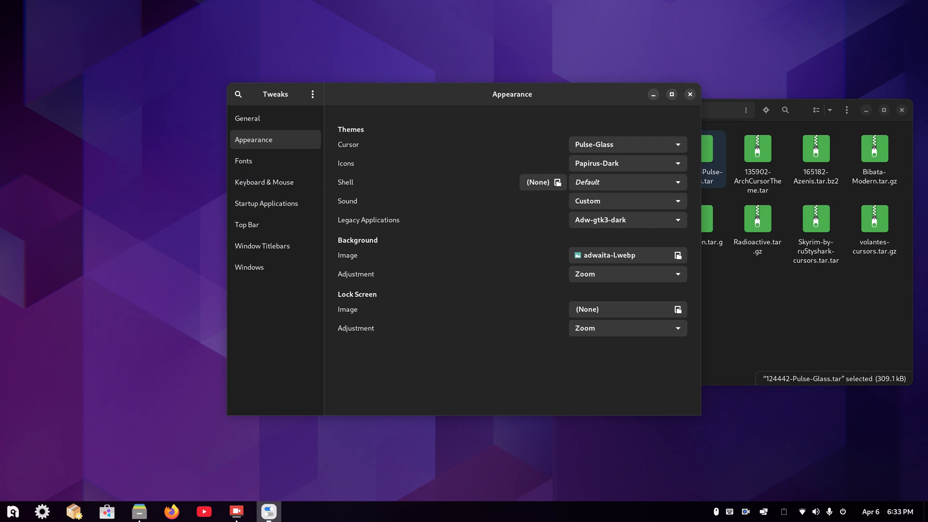
# Open Settings, try the Default cursor size under Accessibility and restore Largest, look over the Displays options and close Settings
pyautogui.click(42, 512)
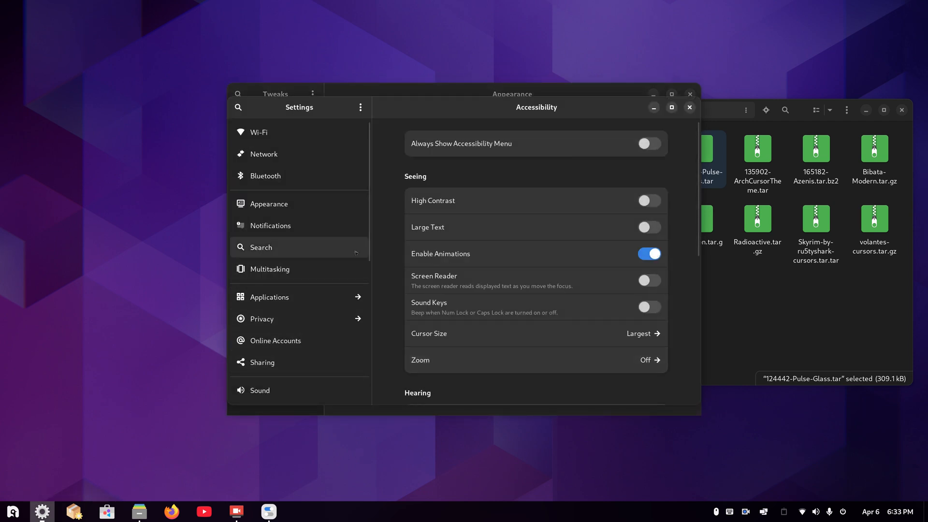
pyautogui.scroll(-10, 368, 241)
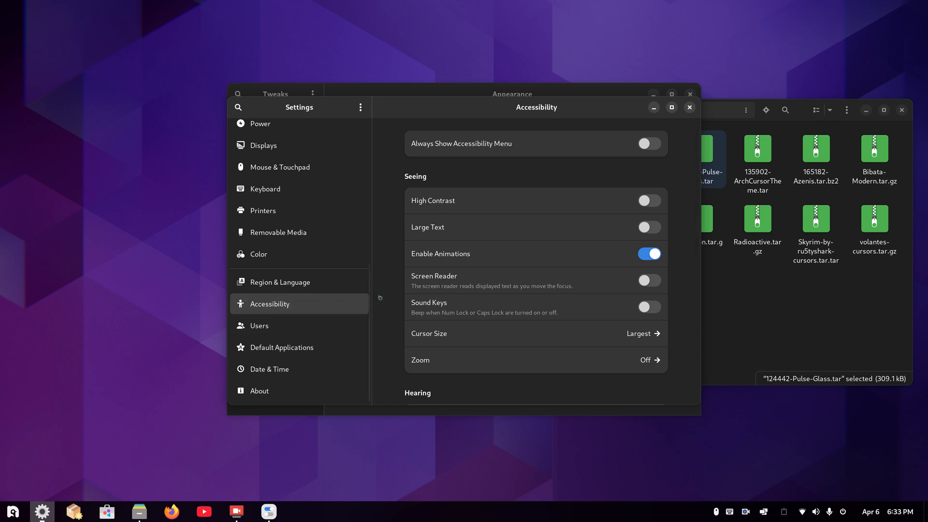
pyautogui.click(536, 331)
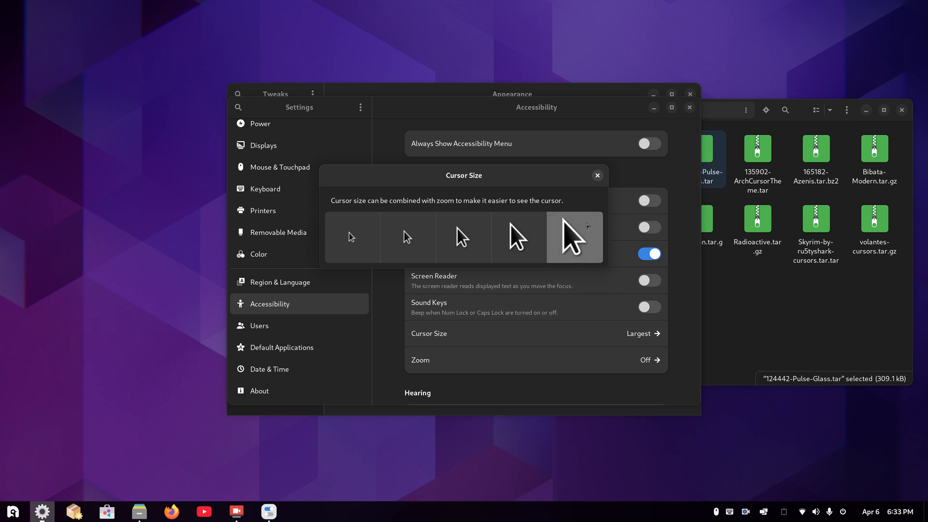
pyautogui.click(352, 239)
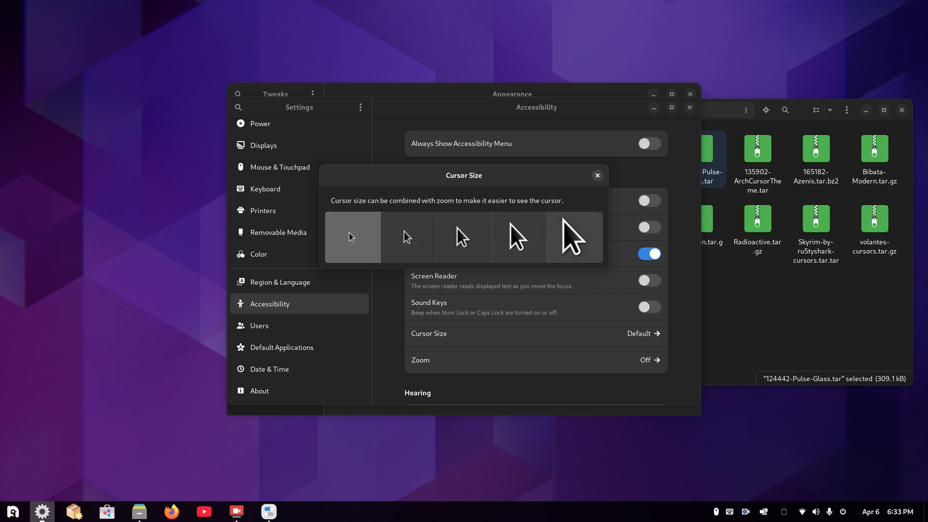
pyautogui.click(574, 239)
pyautogui.click(597, 175)
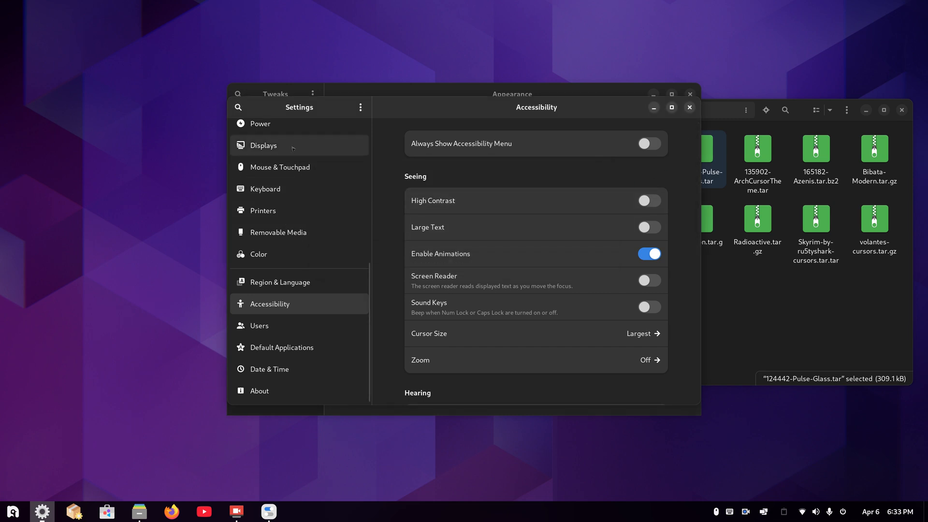
pyautogui.click(263, 145)
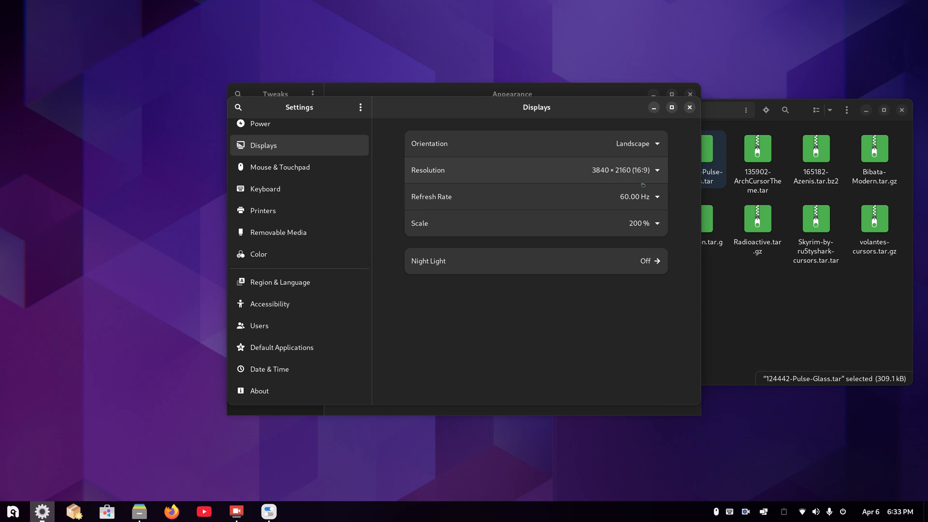
pyautogui.click(689, 107)
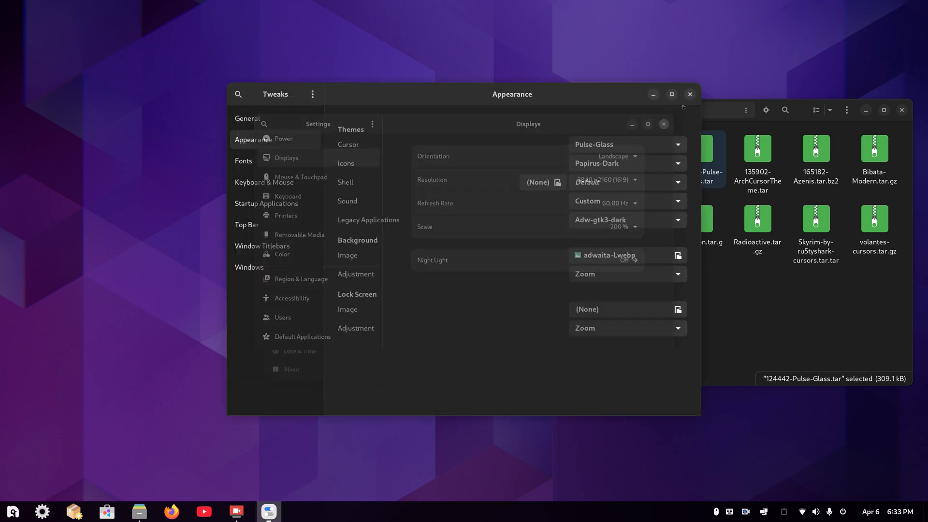
# Move the Tweaks window aside, set the Cursor theme back to Radioactive and close Tweaks
pyautogui.moveTo(600, 98); pyautogui.dragTo(412, 119)
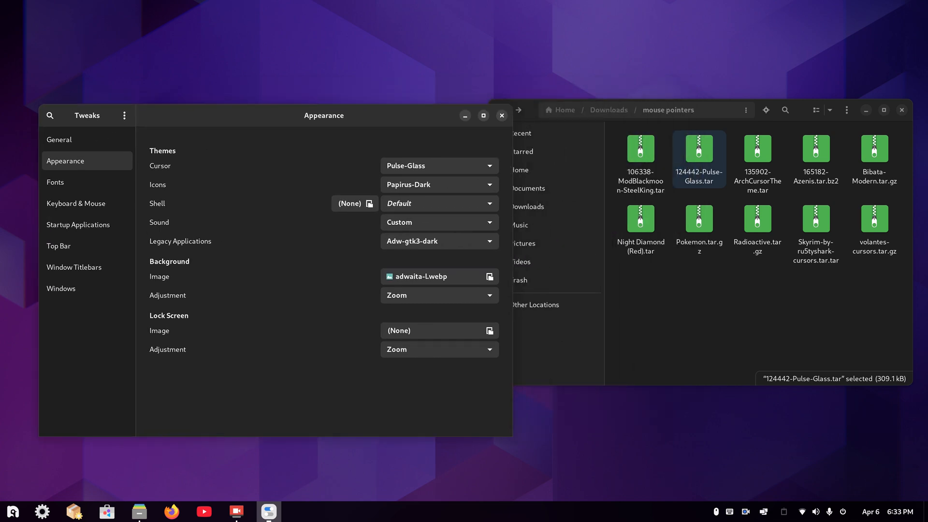
pyautogui.click(389, 165)
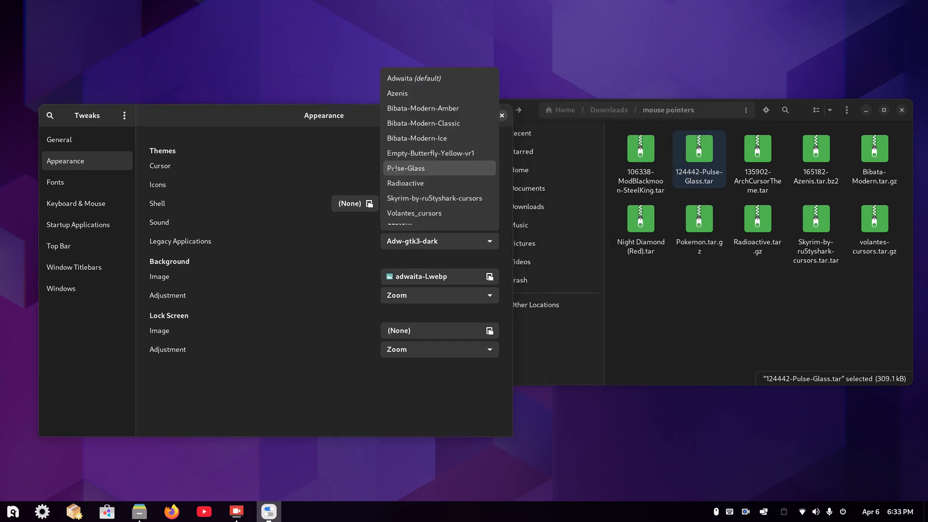
pyautogui.click(415, 184)
pyautogui.click(502, 115)
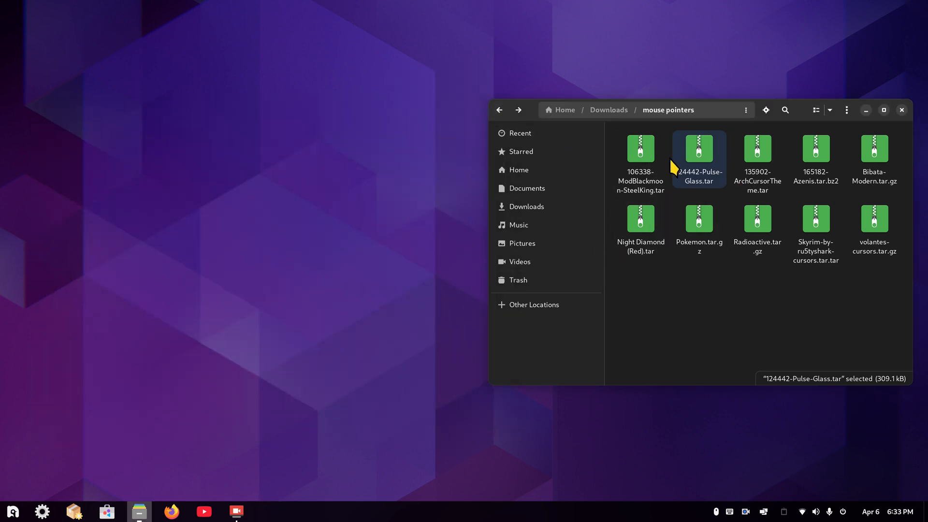
# Delete the Pulse-Glass folder from .icons in the home folder and close the file window
pyautogui.click(534, 171)
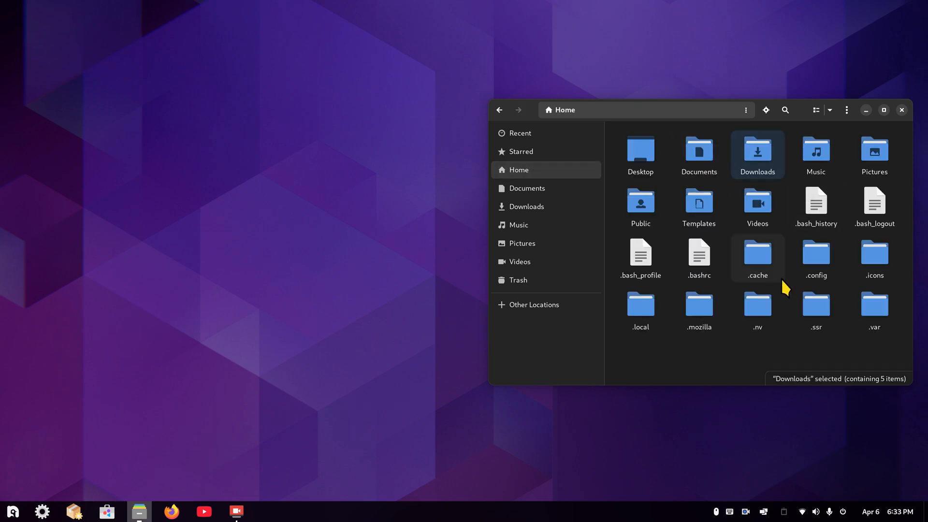
pyautogui.doubleClick(867, 256)
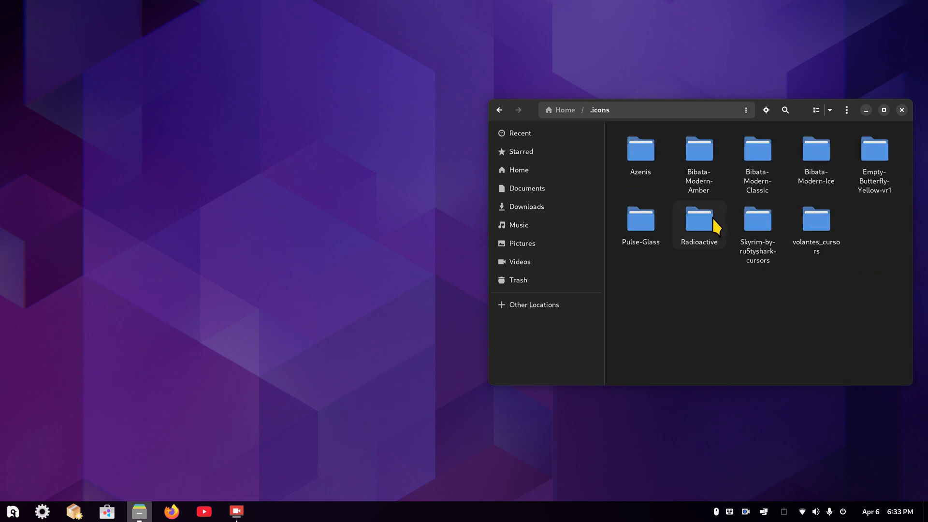
pyautogui.click(640, 225)
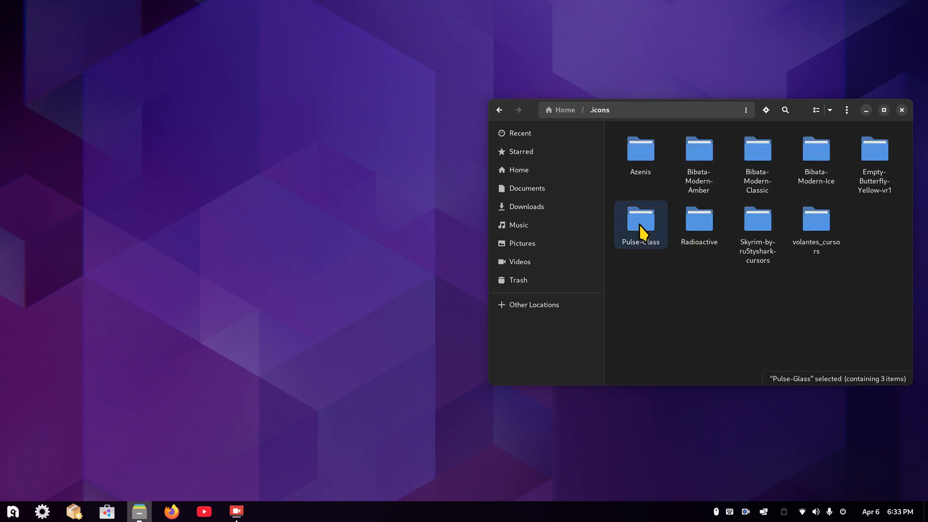
pyautogui.press('Delete')
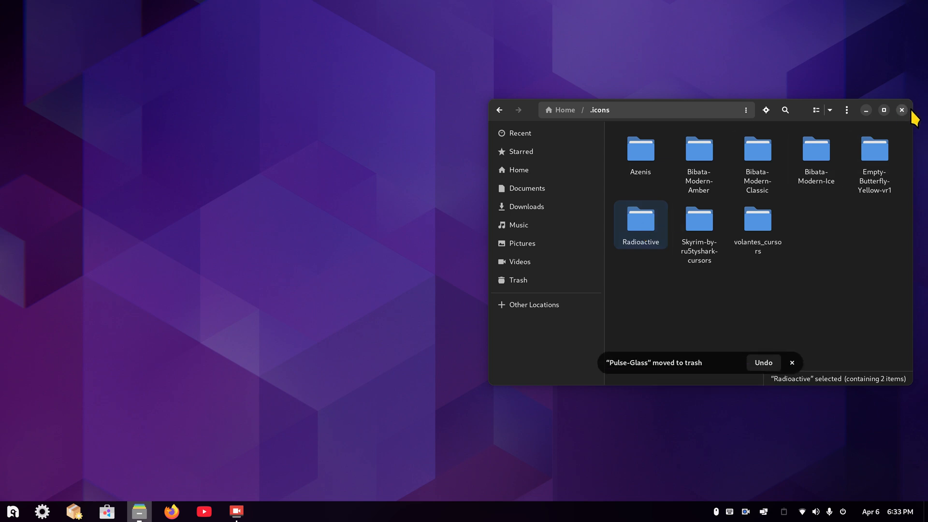
pyautogui.click(902, 110)
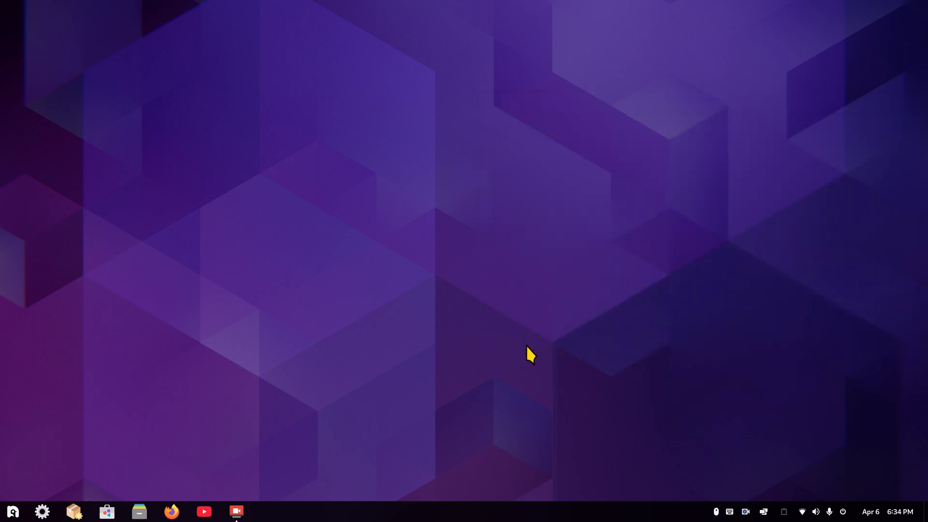